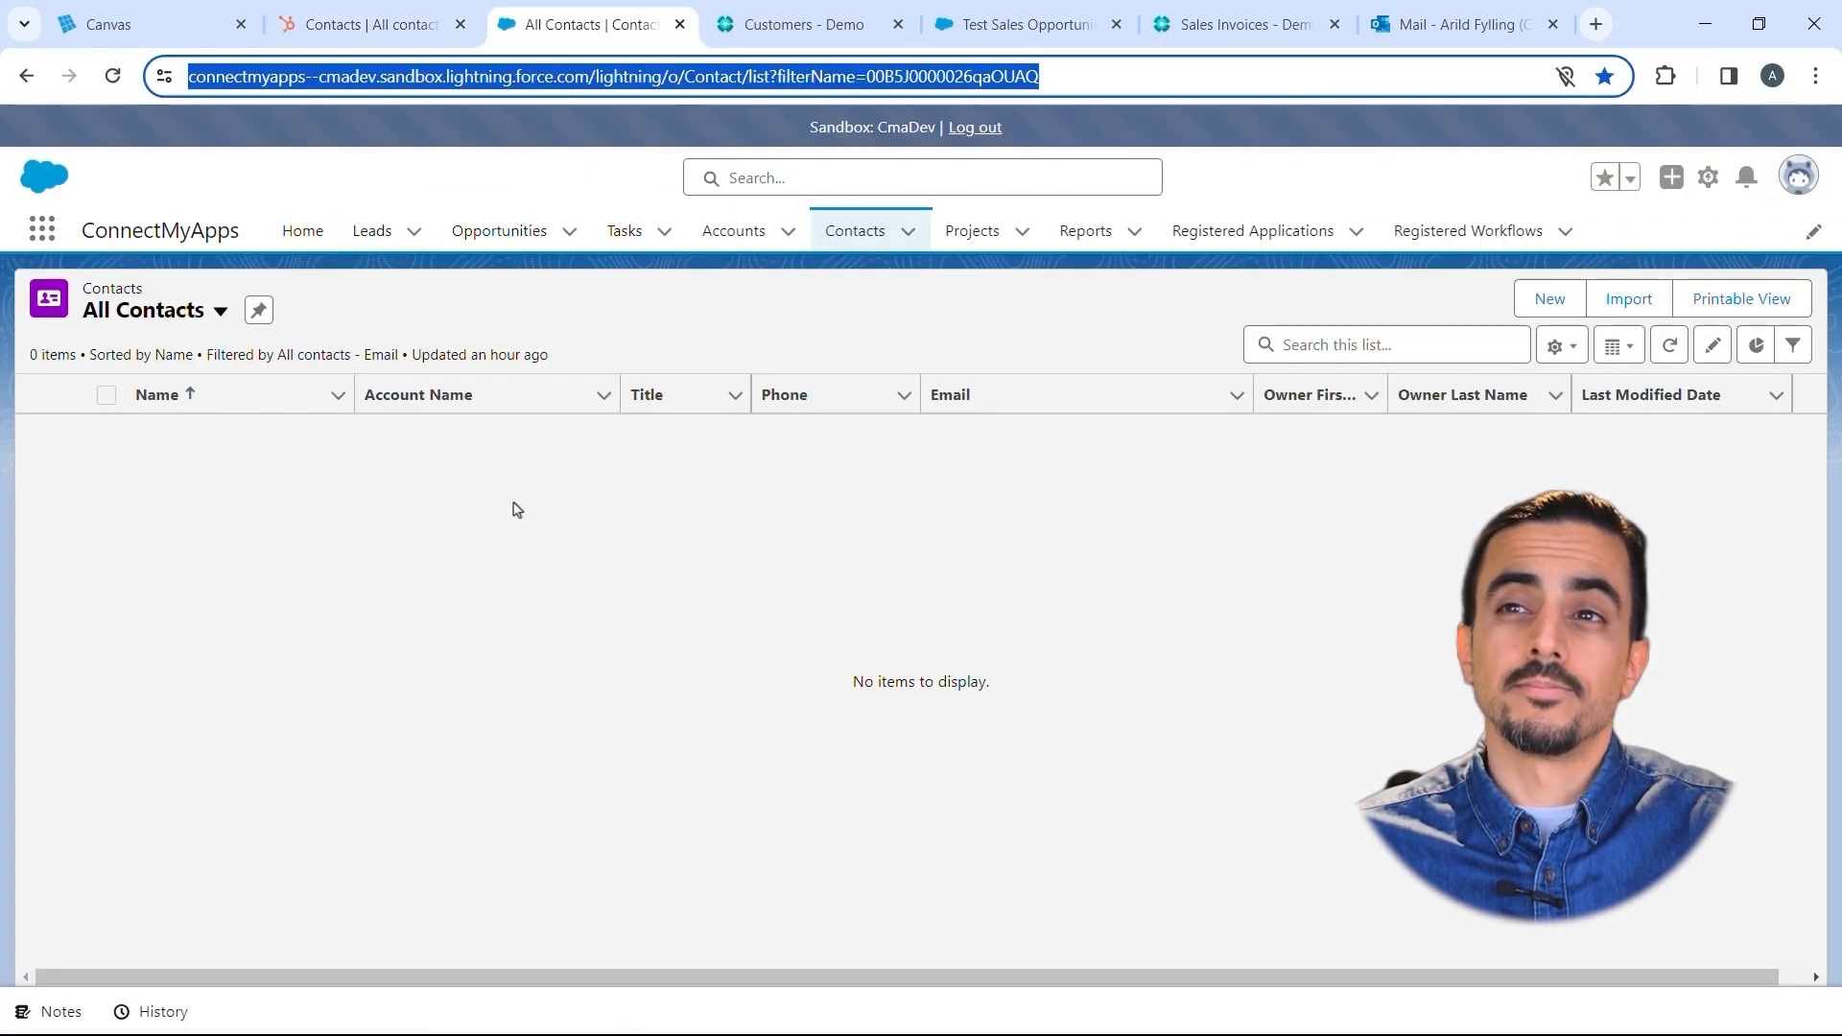
- Switch to ConnectMyApps Canvas and search the catalogue of applications that can be added for "salesf"
{"action": "left_click", "coordinate": [176, 32]}
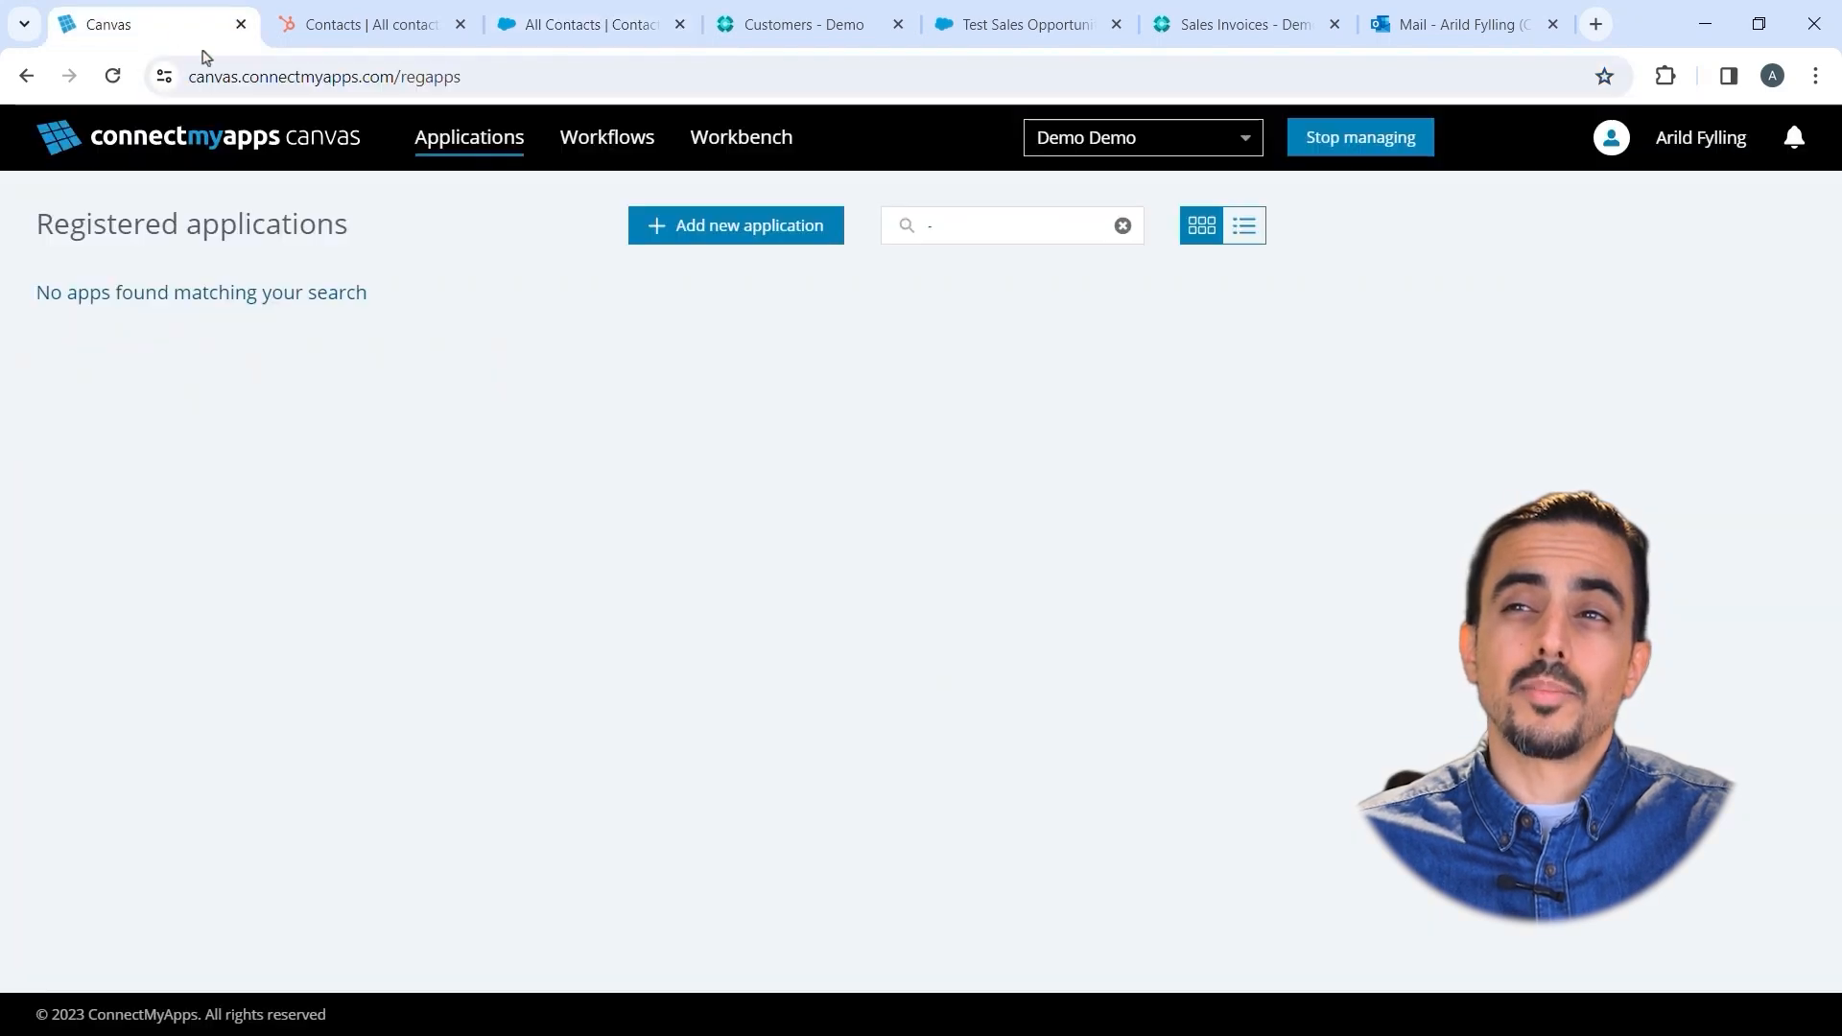
{"action": "left_click", "coordinate": [764, 234]}
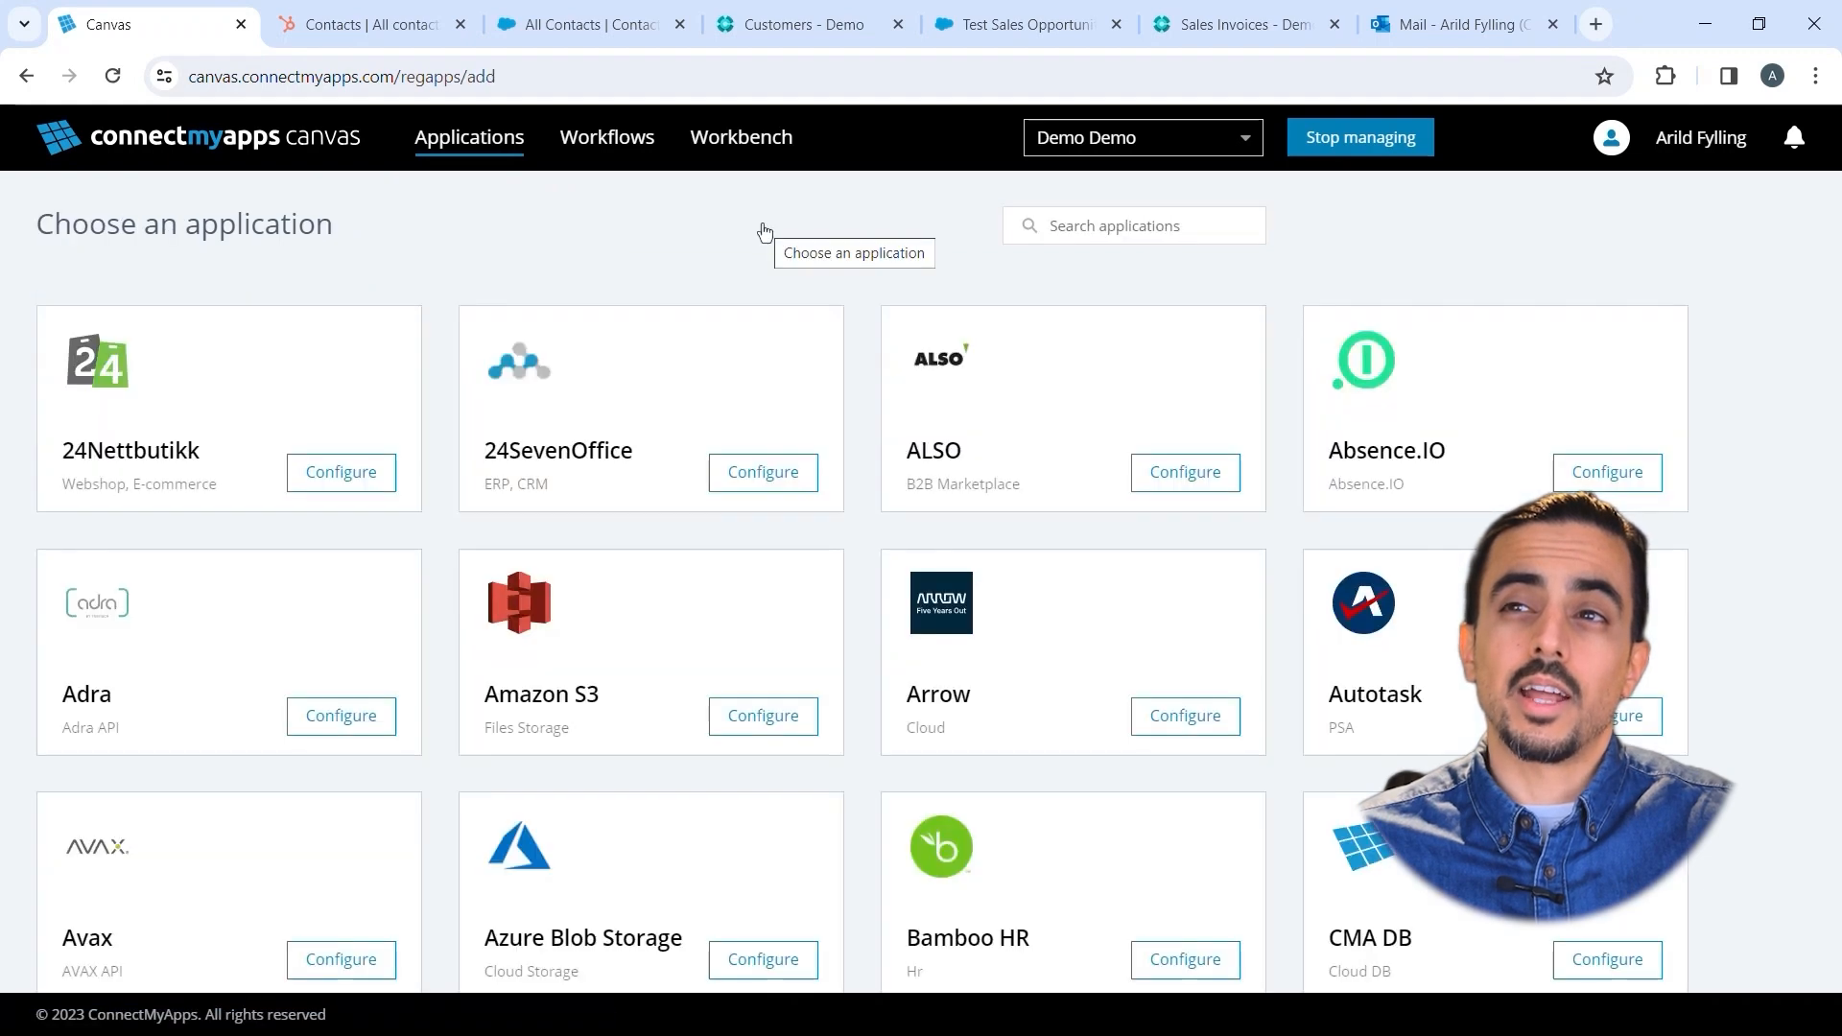
{"action": "scroll", "coordinate": [1835, 331], "scroll_direction": "down", "scroll_amount": 1}
{"action": "left_click_drag", "start_coordinate": [1835, 331], "coordinate": [1837, 966]}
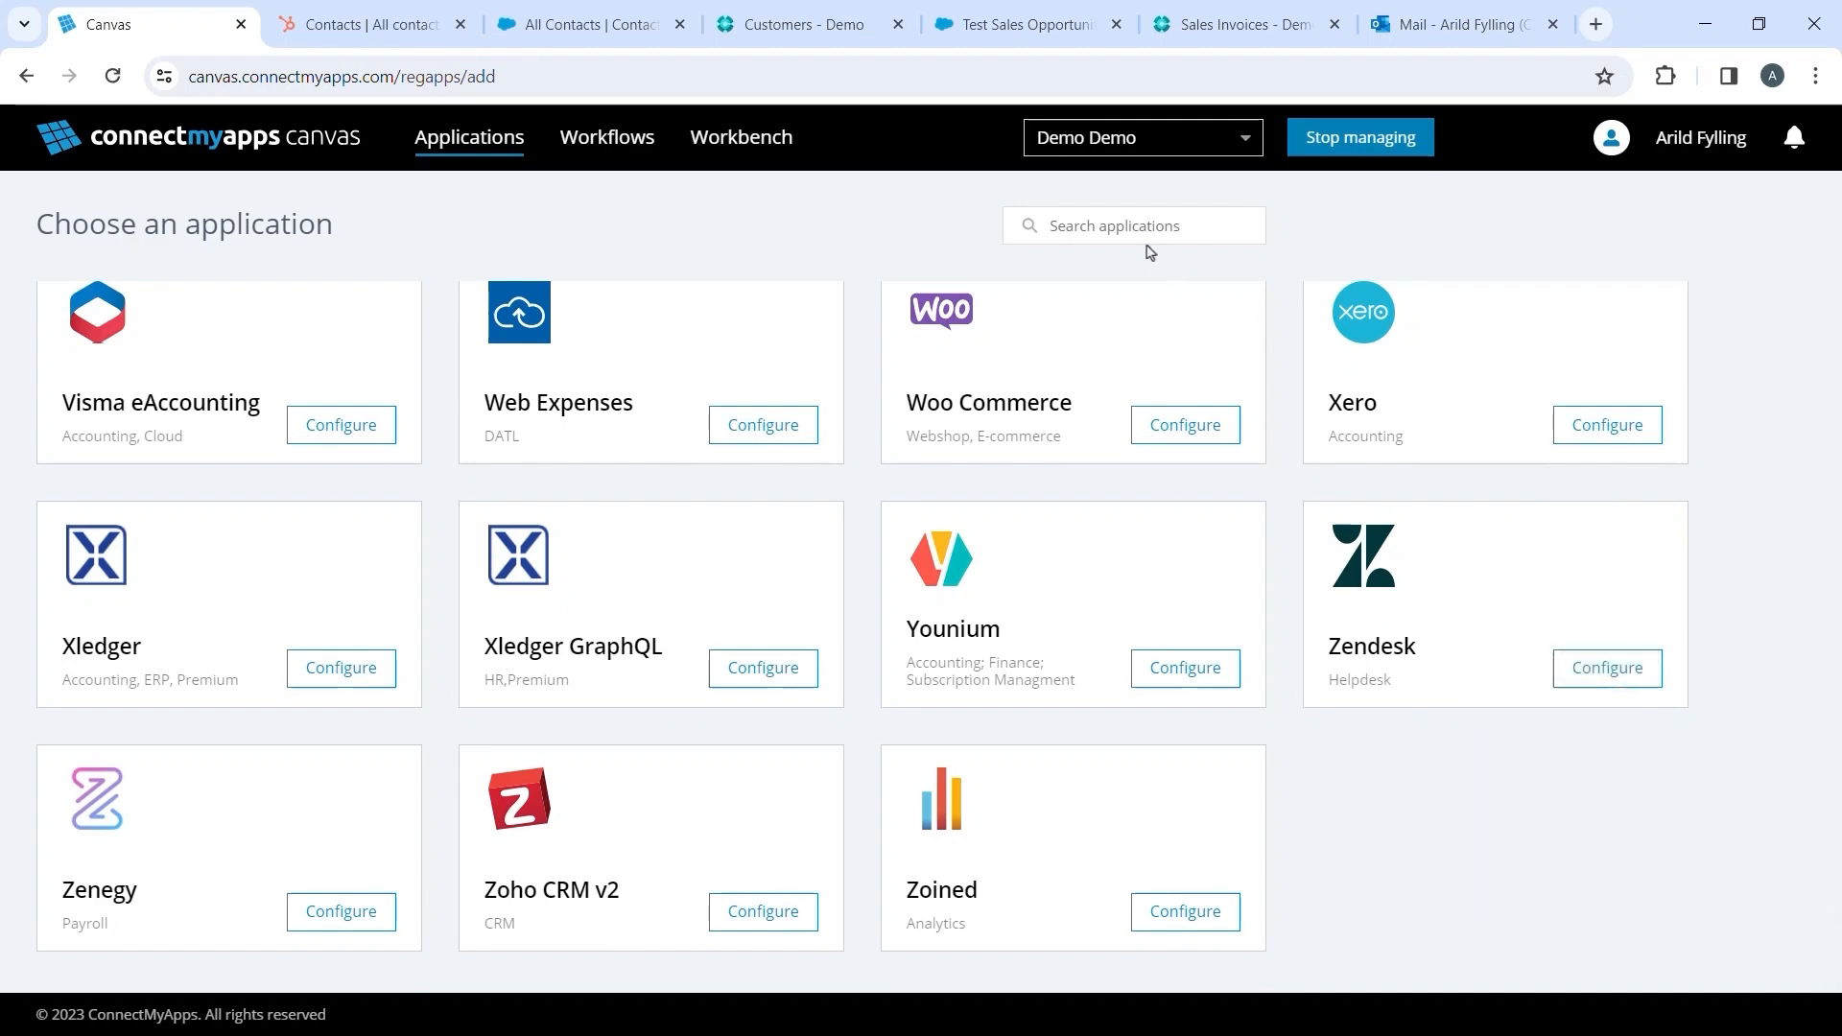
{"action": "type", "text": "salesf"}
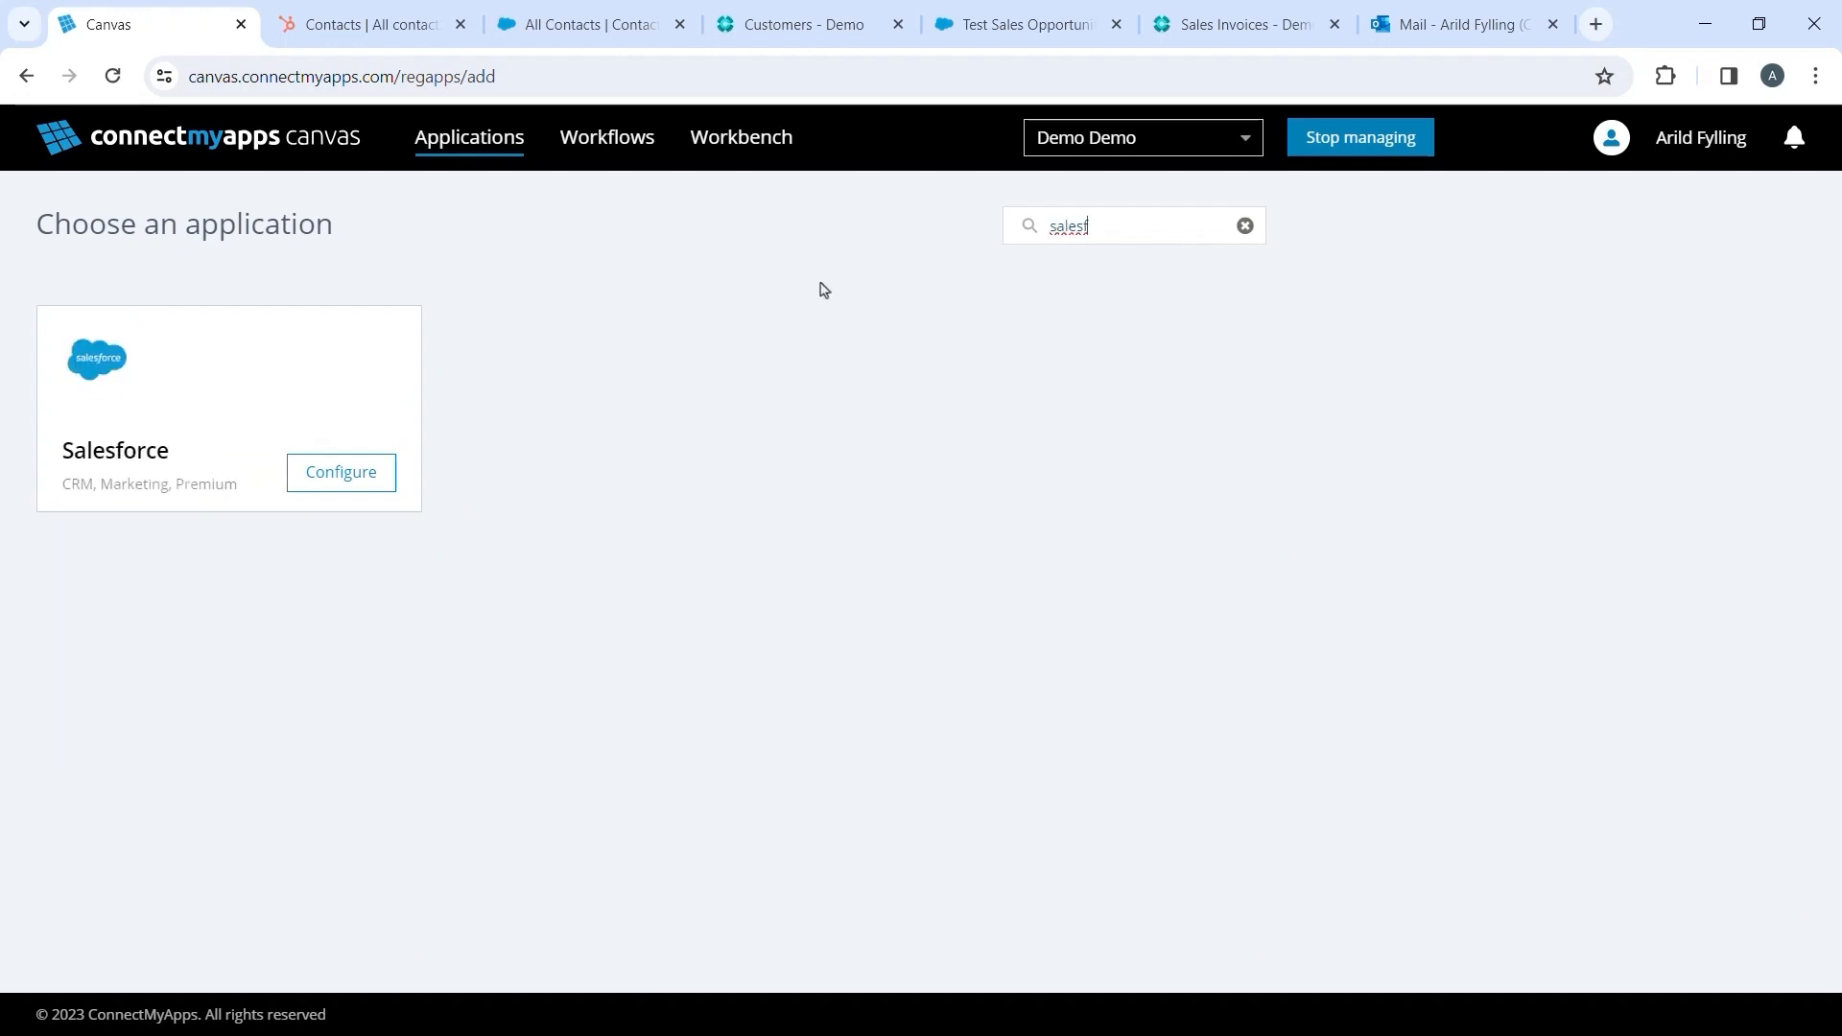
- Configure the Salesforce application for the Sandbox environment, then save and authenticate it
{"action": "left_click", "coordinate": [340, 475]}
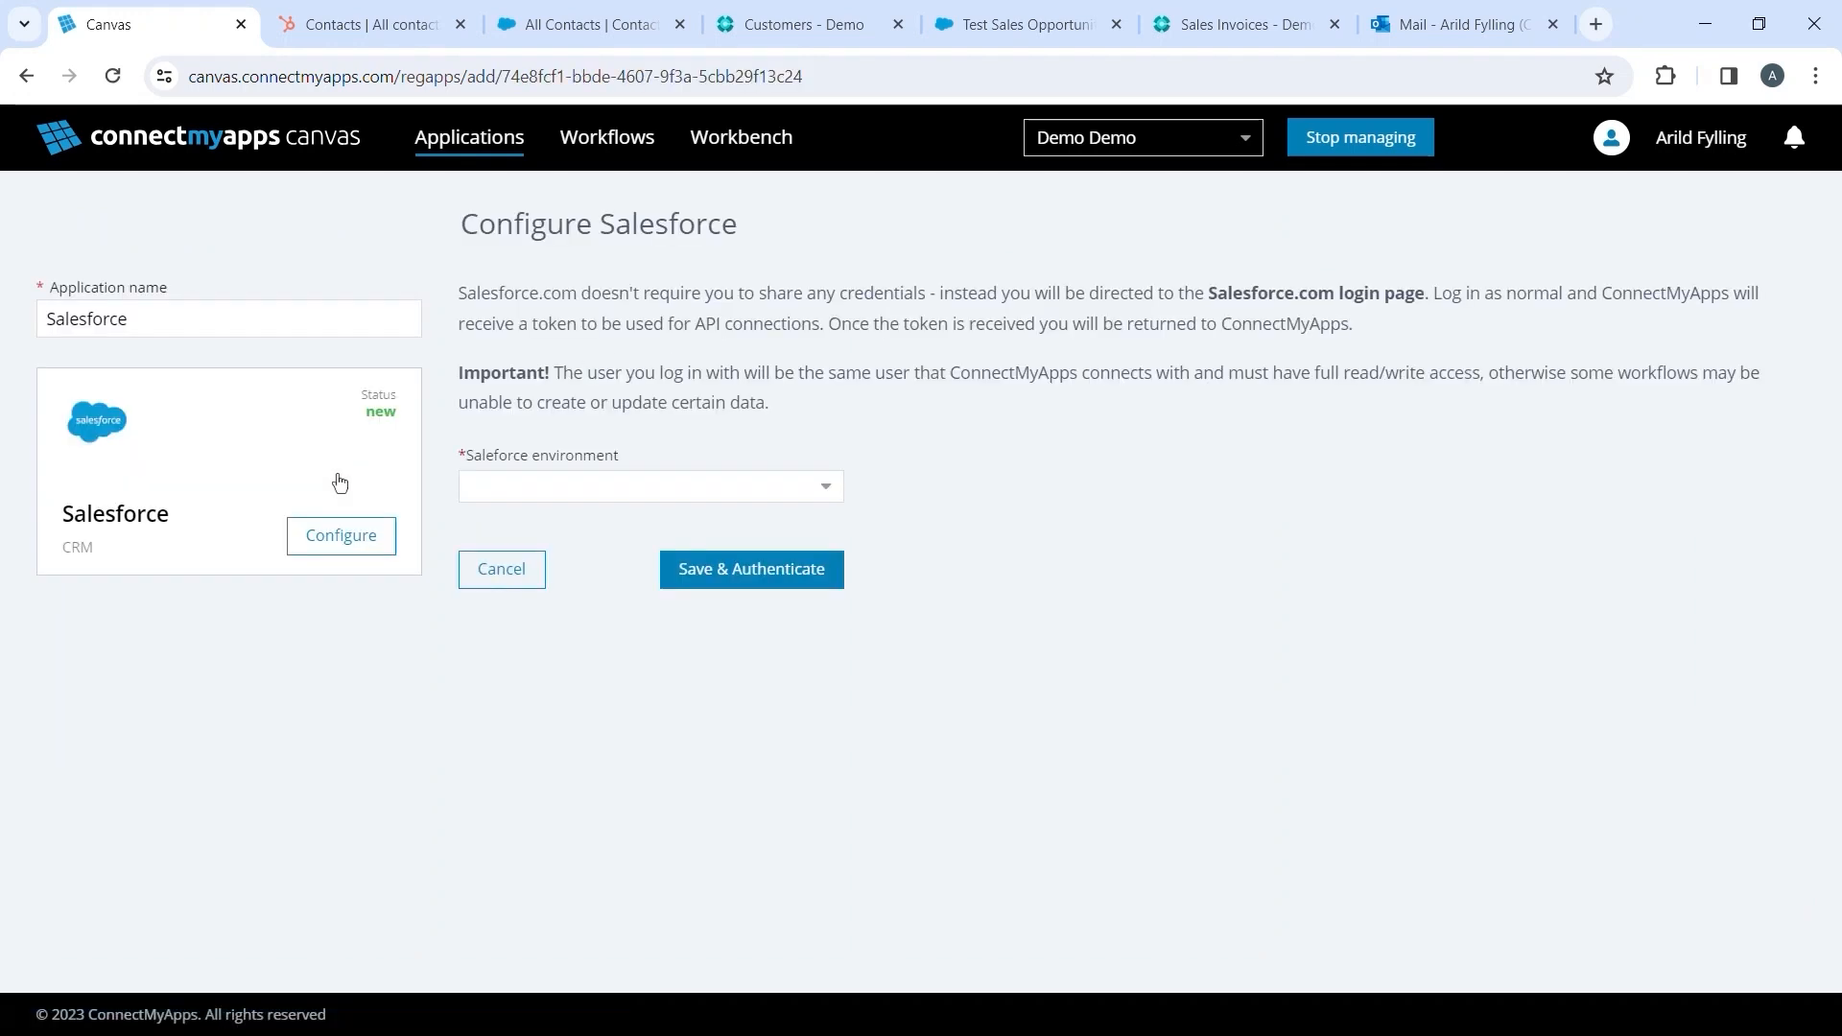
{"action": "left_click", "coordinate": [512, 482]}
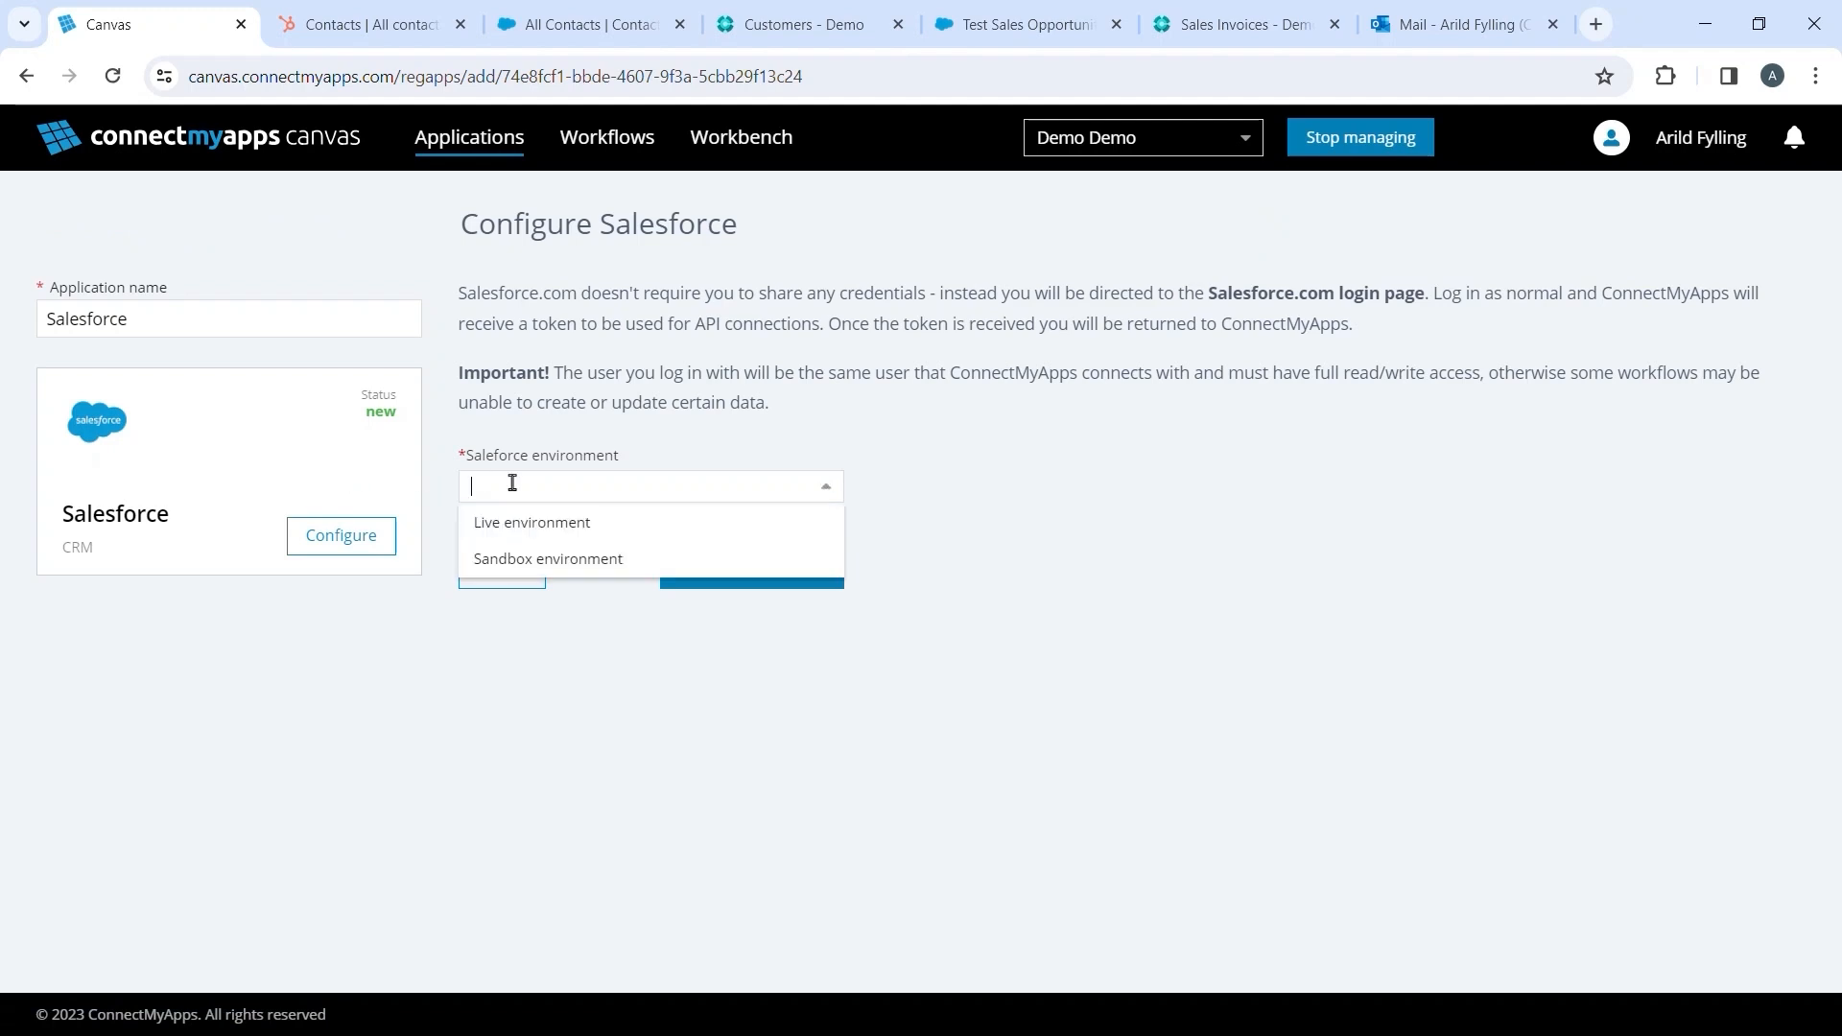
{"action": "left_click", "coordinate": [559, 561]}
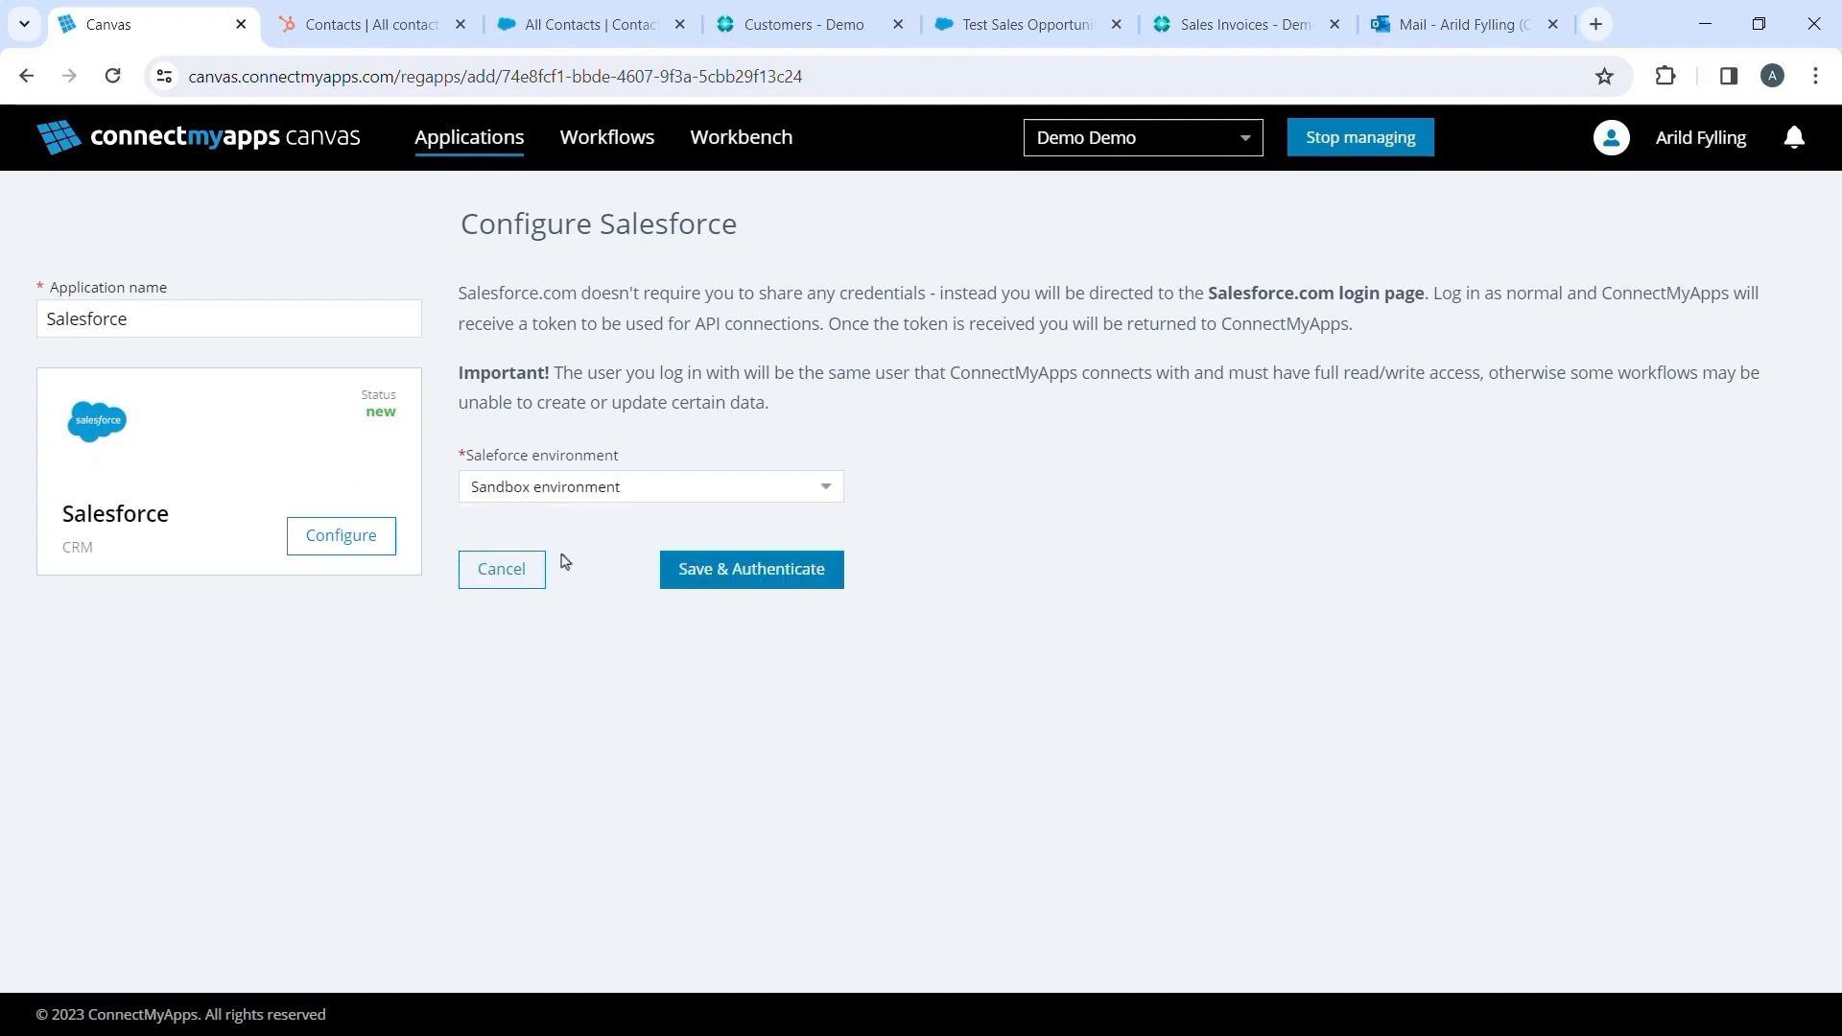
{"action": "left_click", "coordinate": [750, 570]}
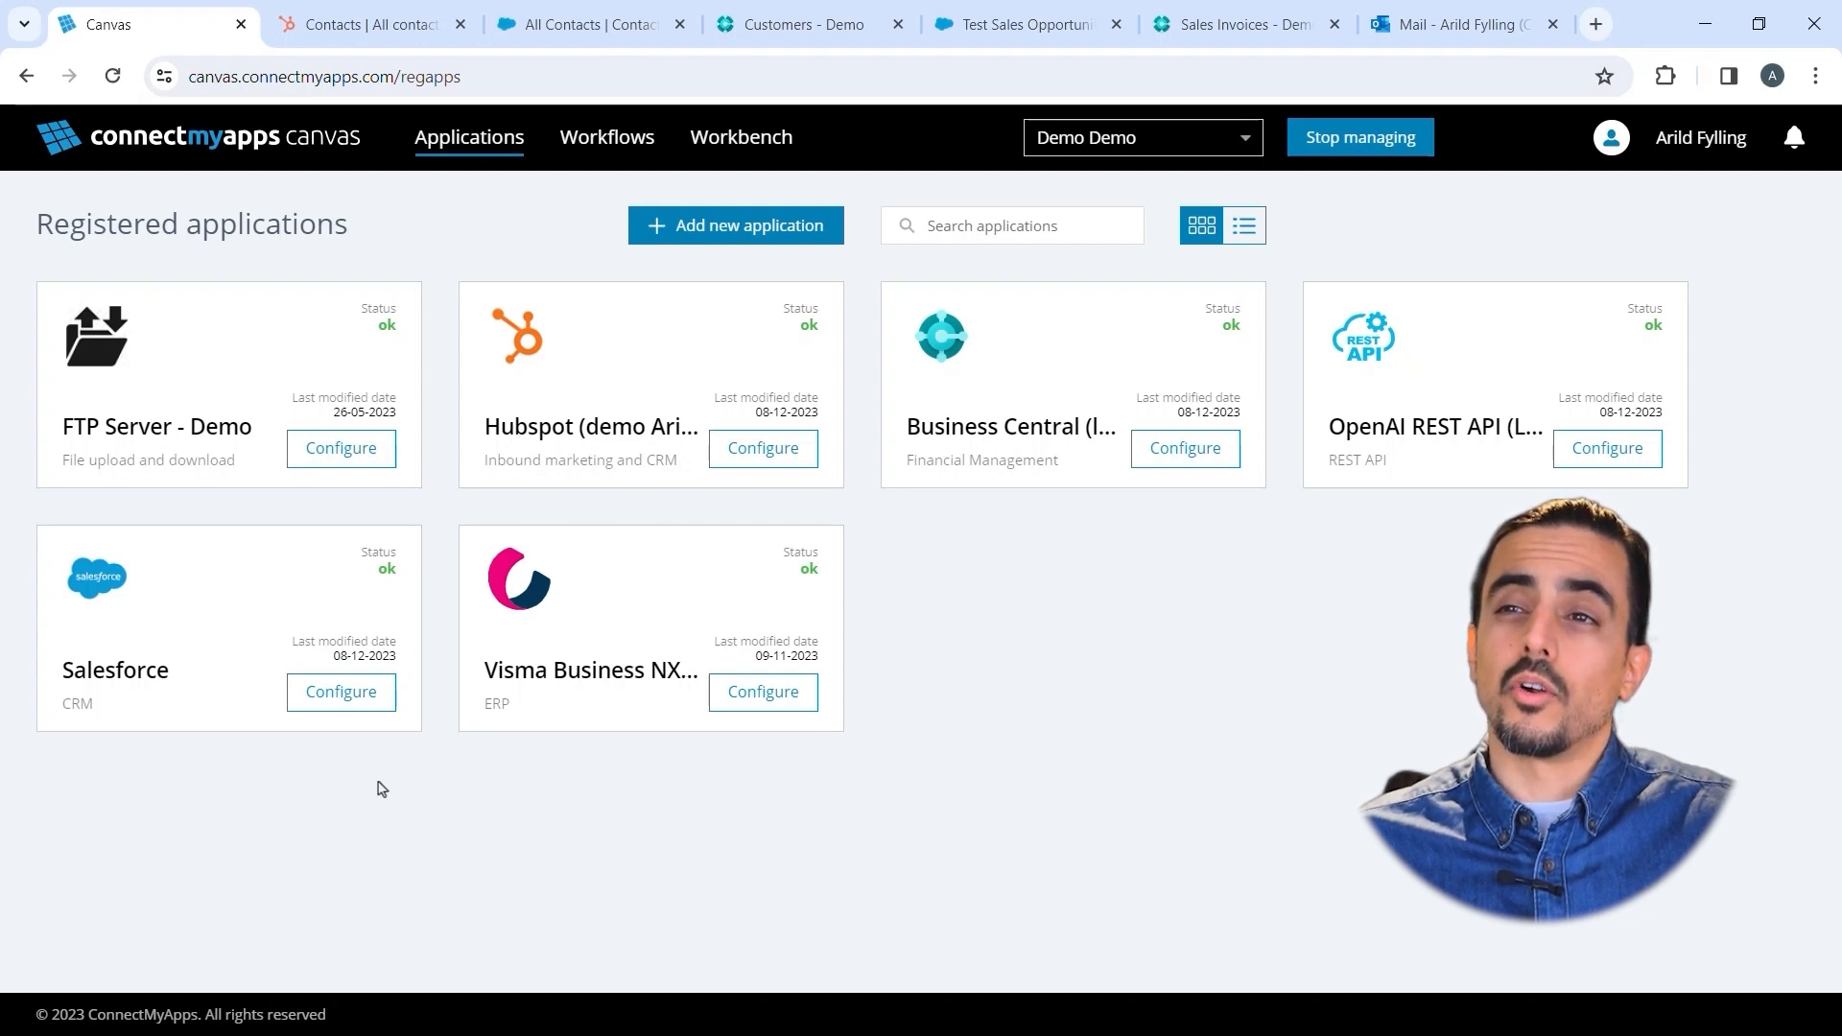
- Add a new workflow and choose to build it from scratch in the workflow wizard
{"action": "left_click", "coordinate": [612, 152]}
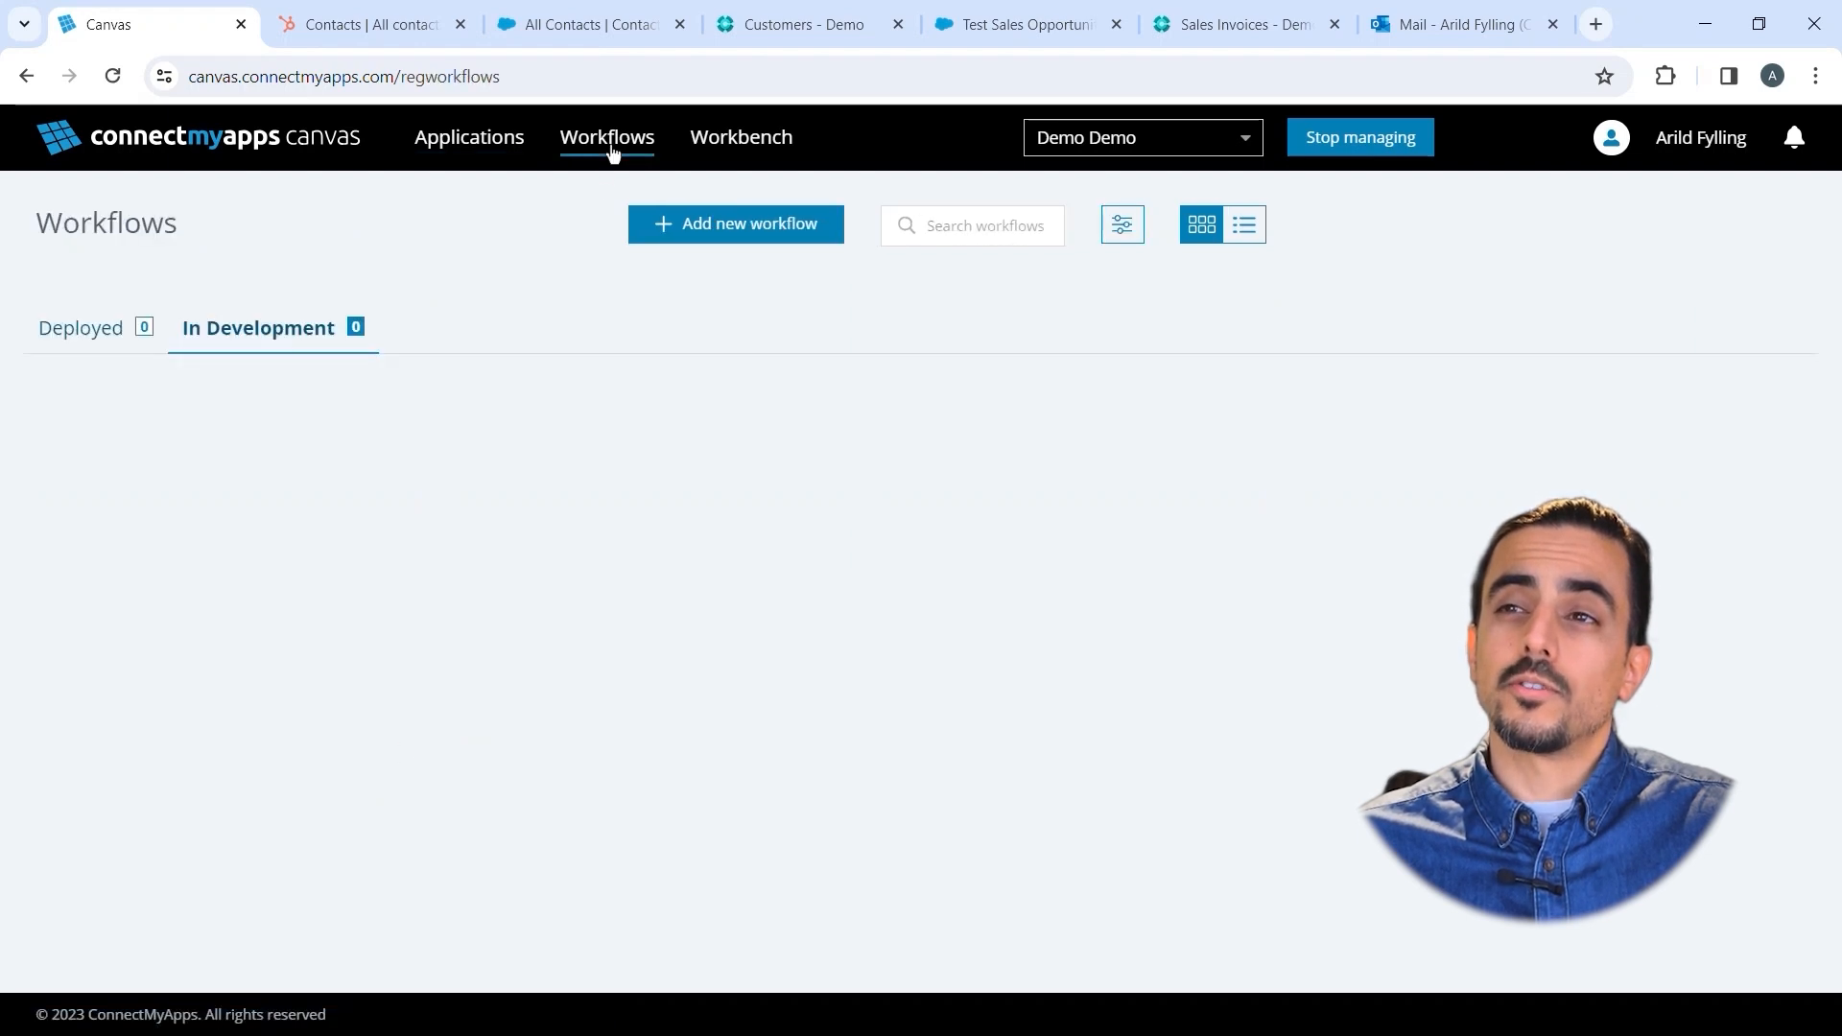
{"action": "left_click", "coordinate": [796, 239]}
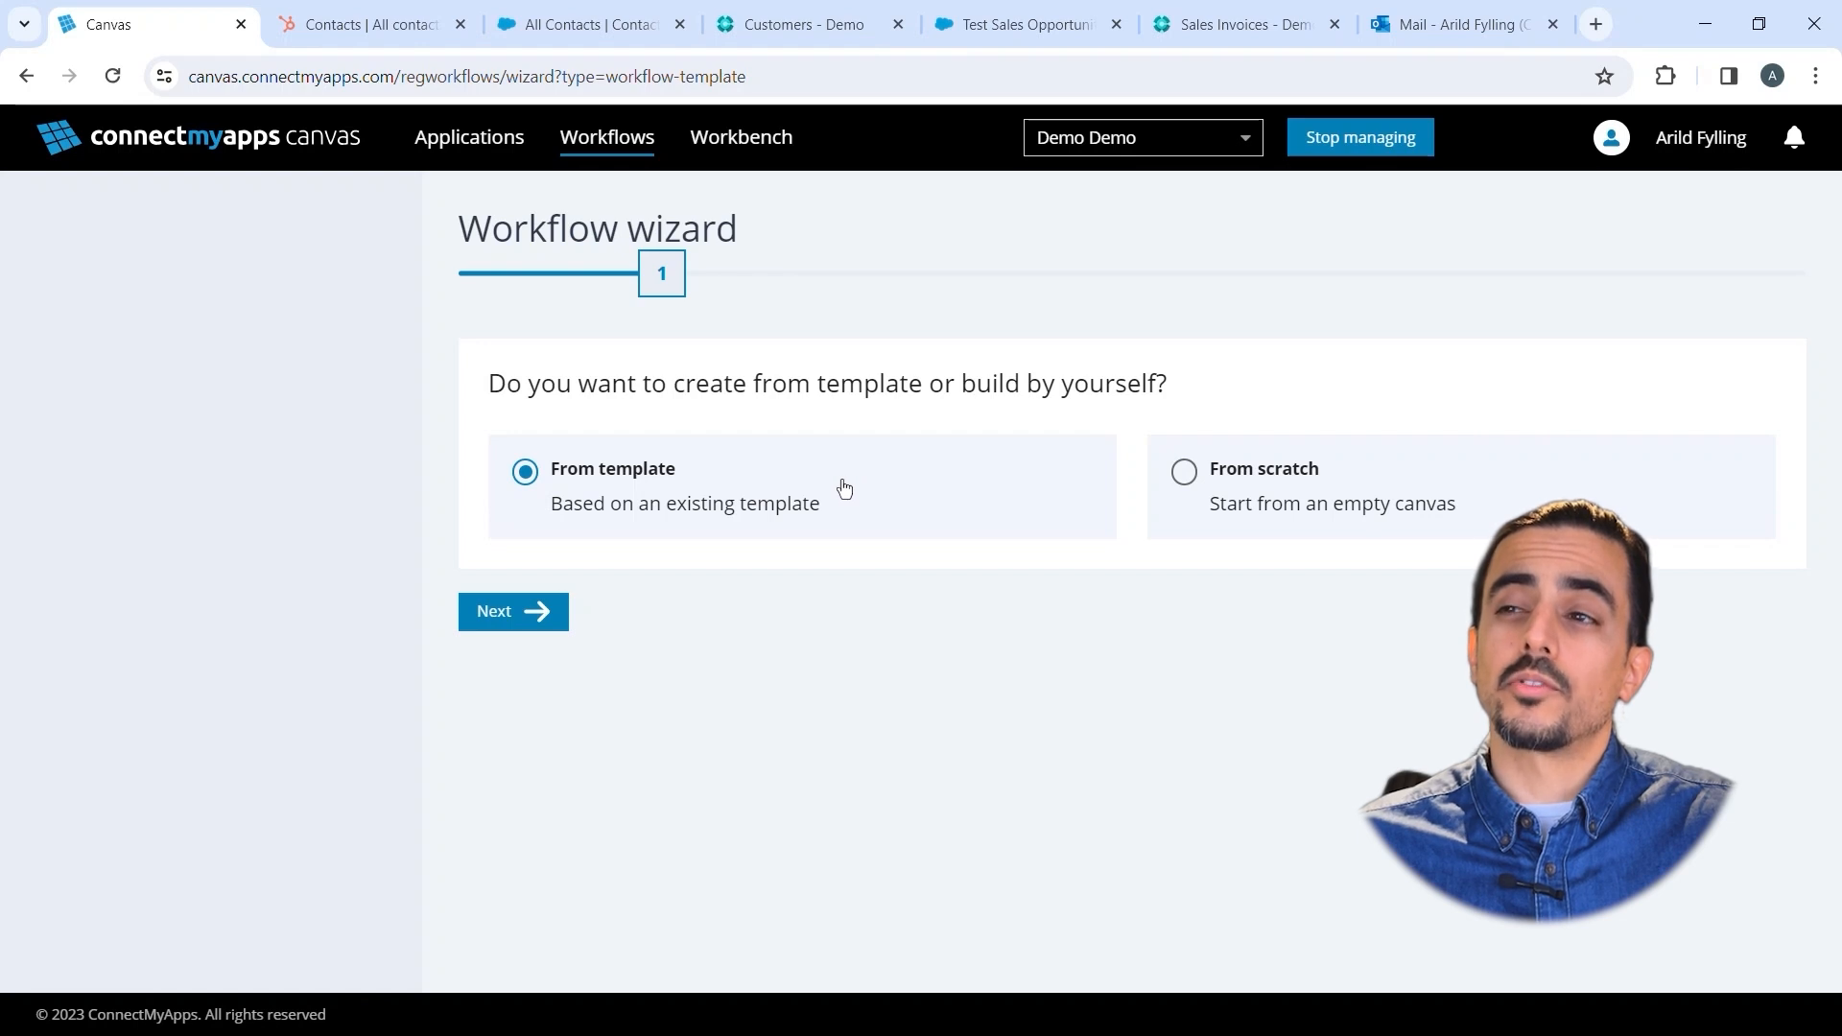
{"action": "left_click", "coordinate": [1417, 470]}
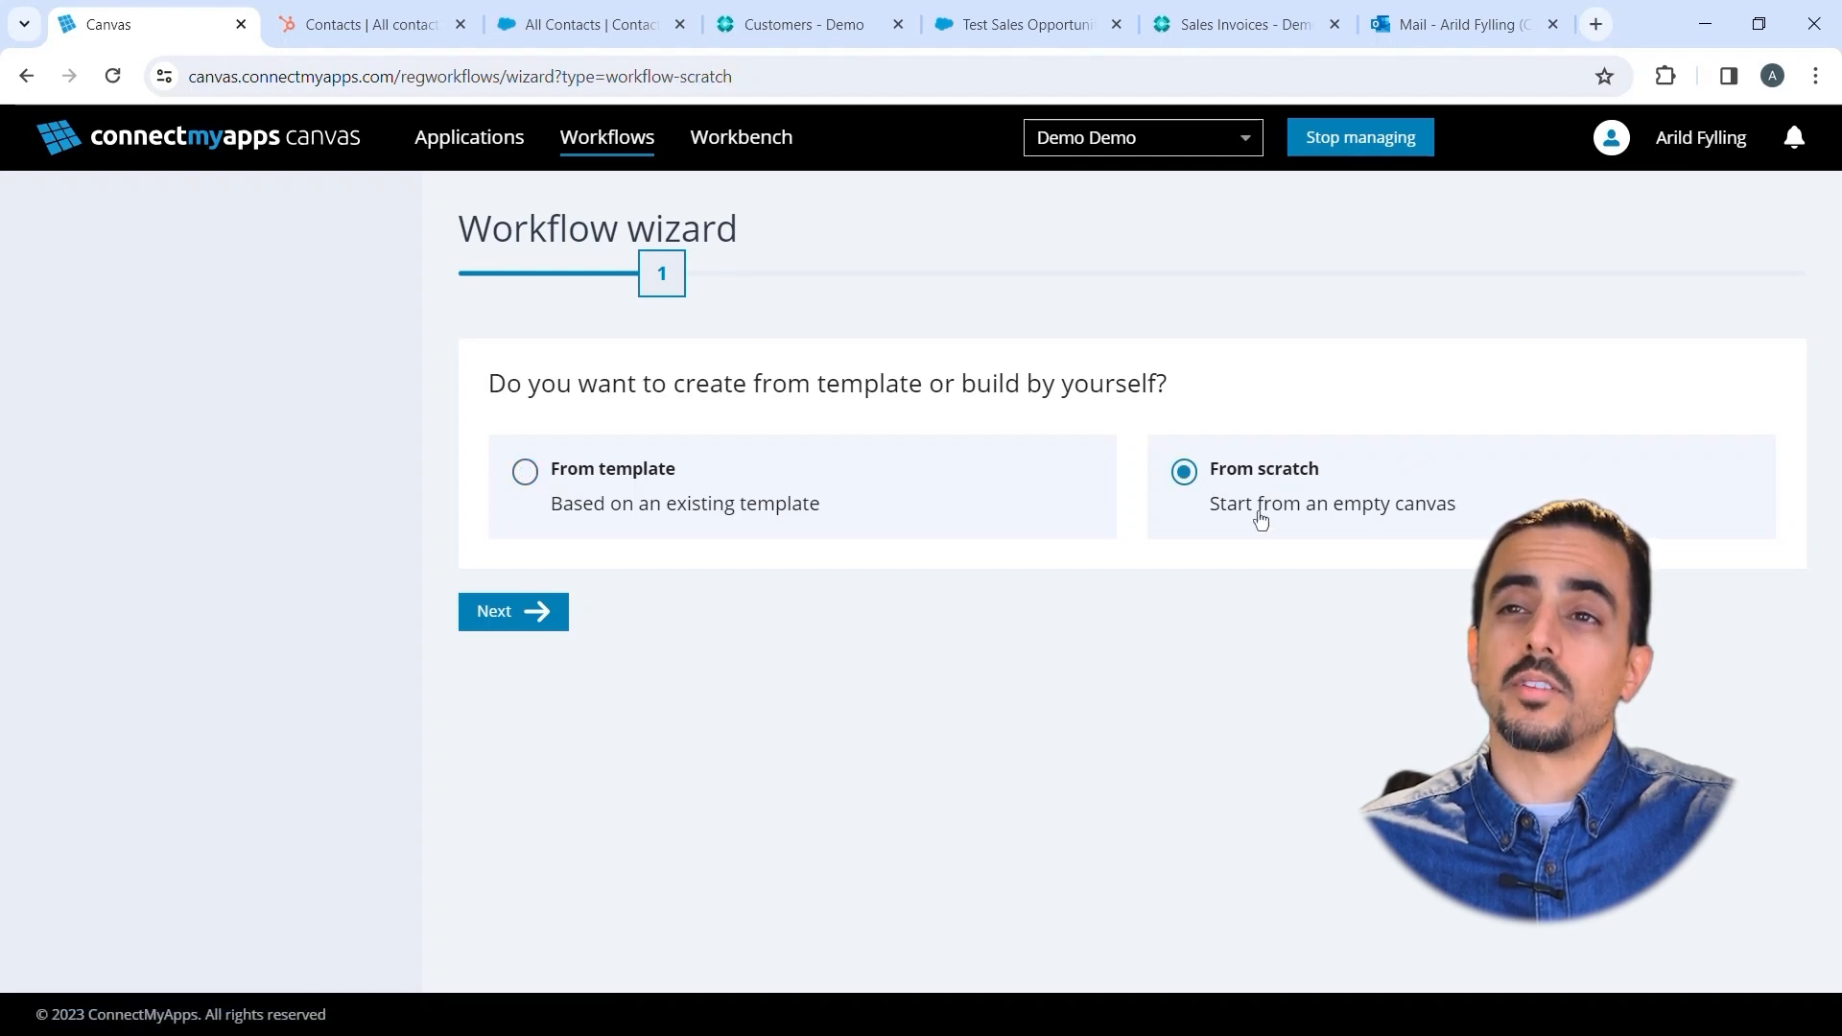
{"action": "left_click", "coordinate": [534, 623]}
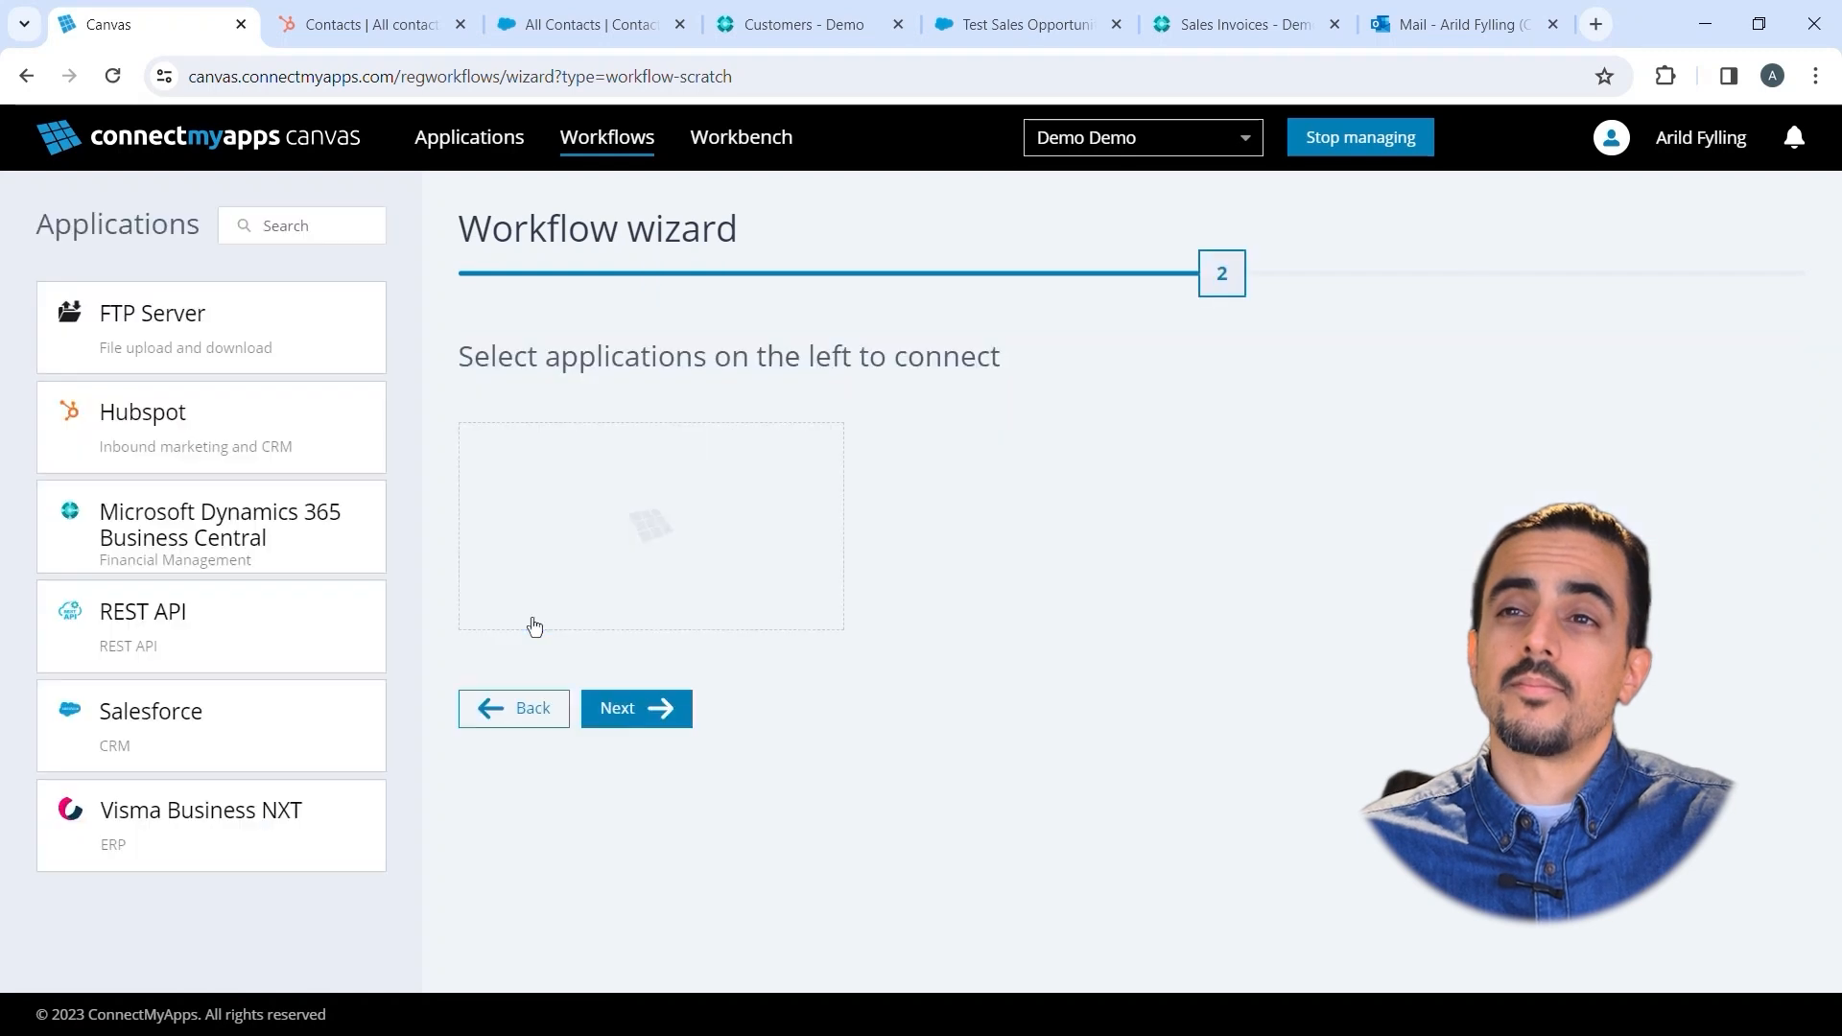
- Select Hubspot and Salesforce, in that order, as the applications the workflow connects
{"action": "left_click", "coordinate": [332, 237]}
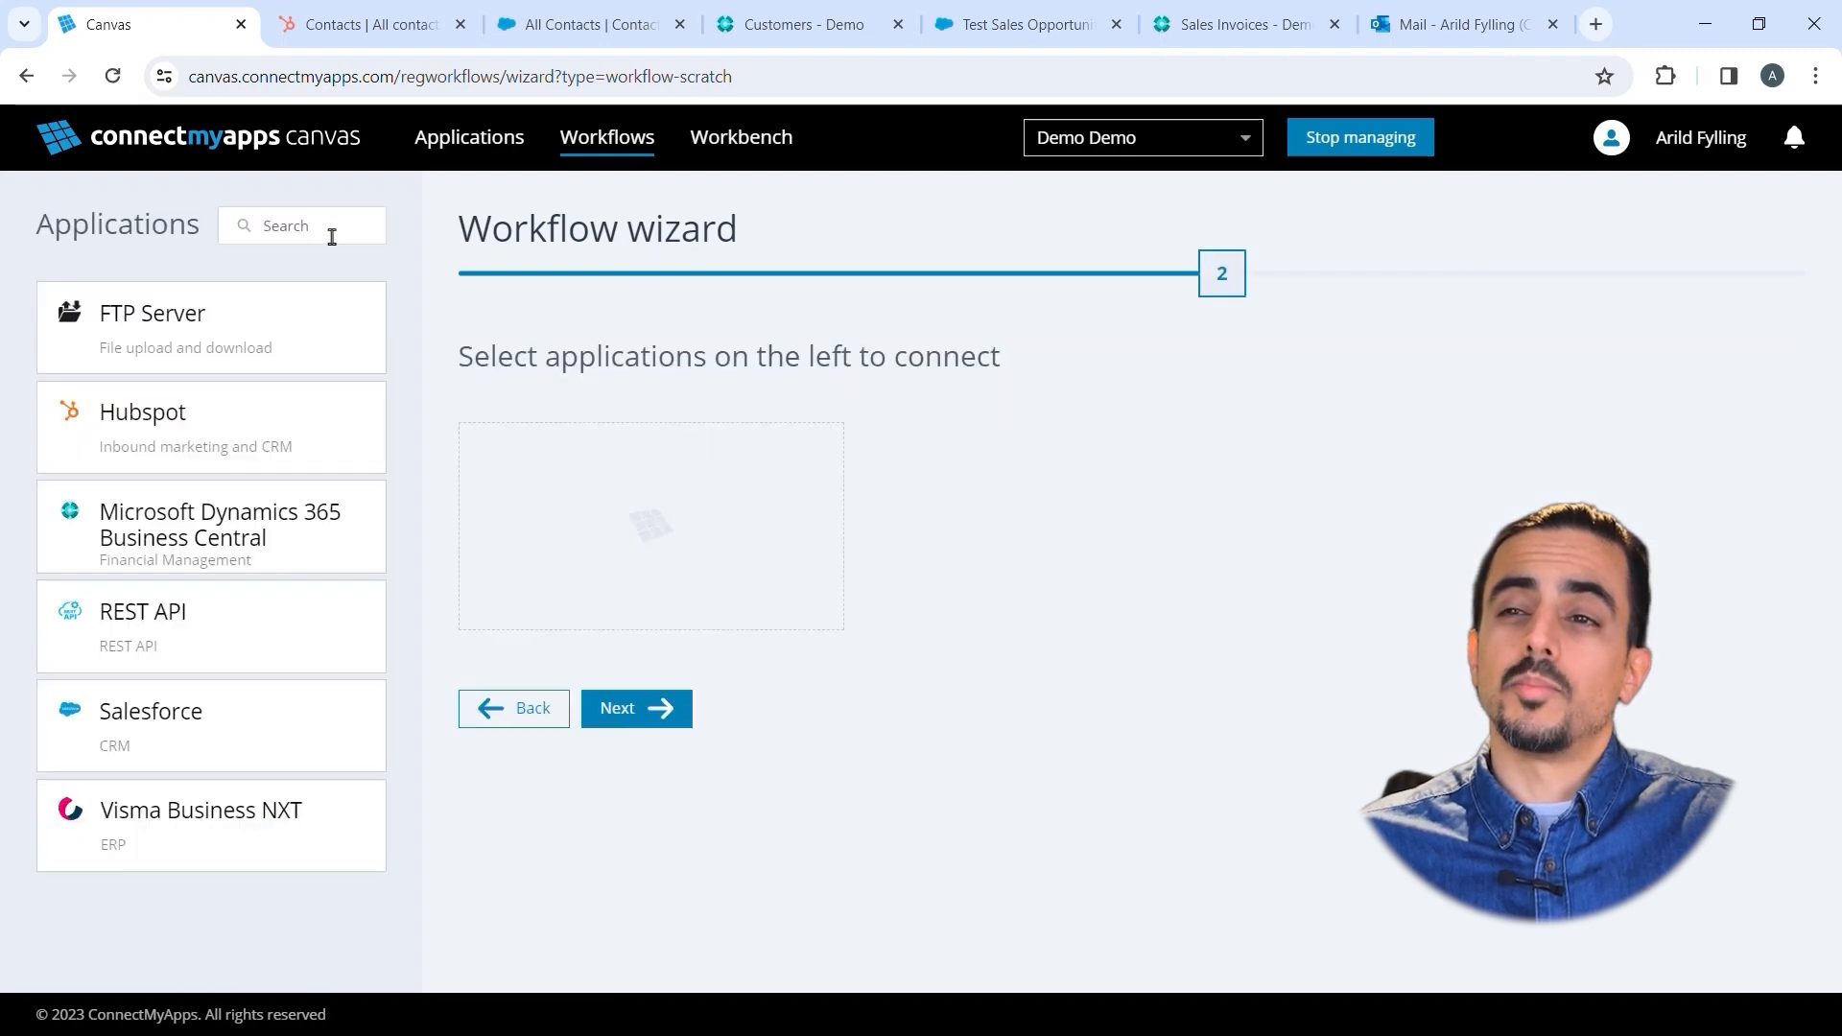
{"action": "type", "text": "hub"}
{"action": "left_click", "coordinate": [308, 321]}
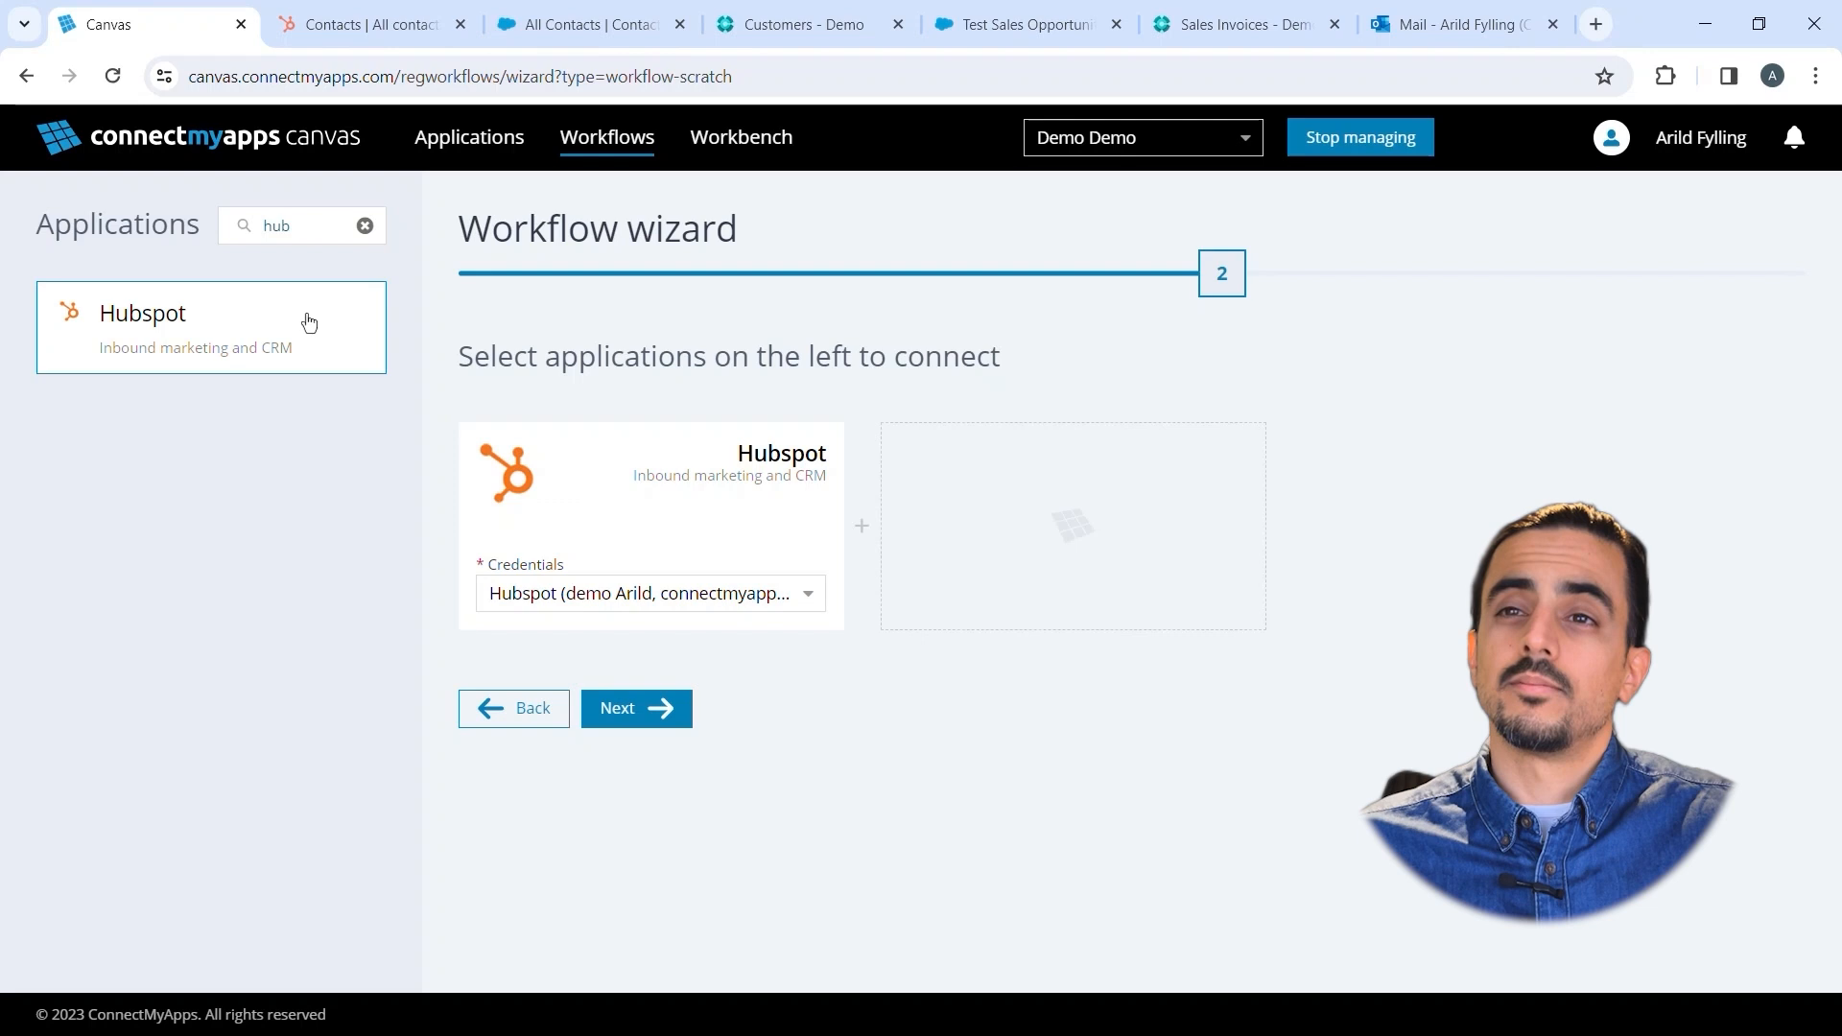
{"action": "left_click", "coordinate": [365, 225]}
{"action": "type", "text": "sale"}
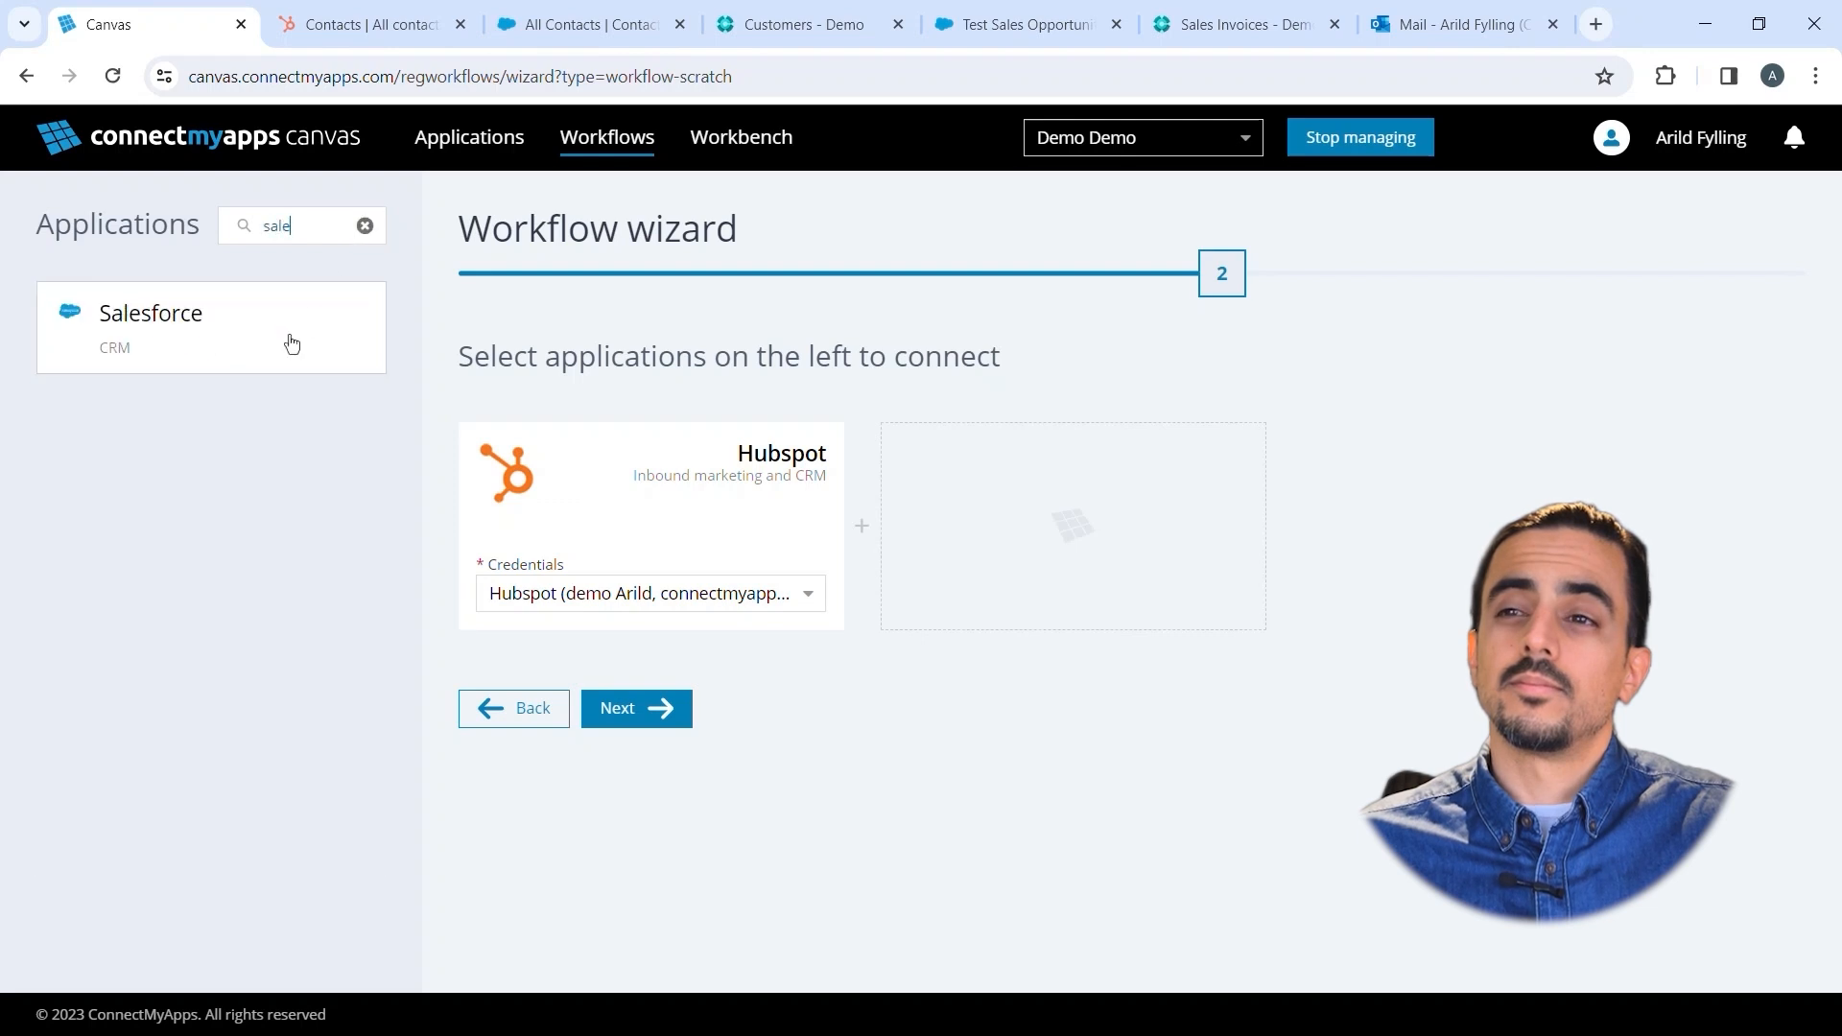
{"action": "left_click", "coordinate": [291, 343]}
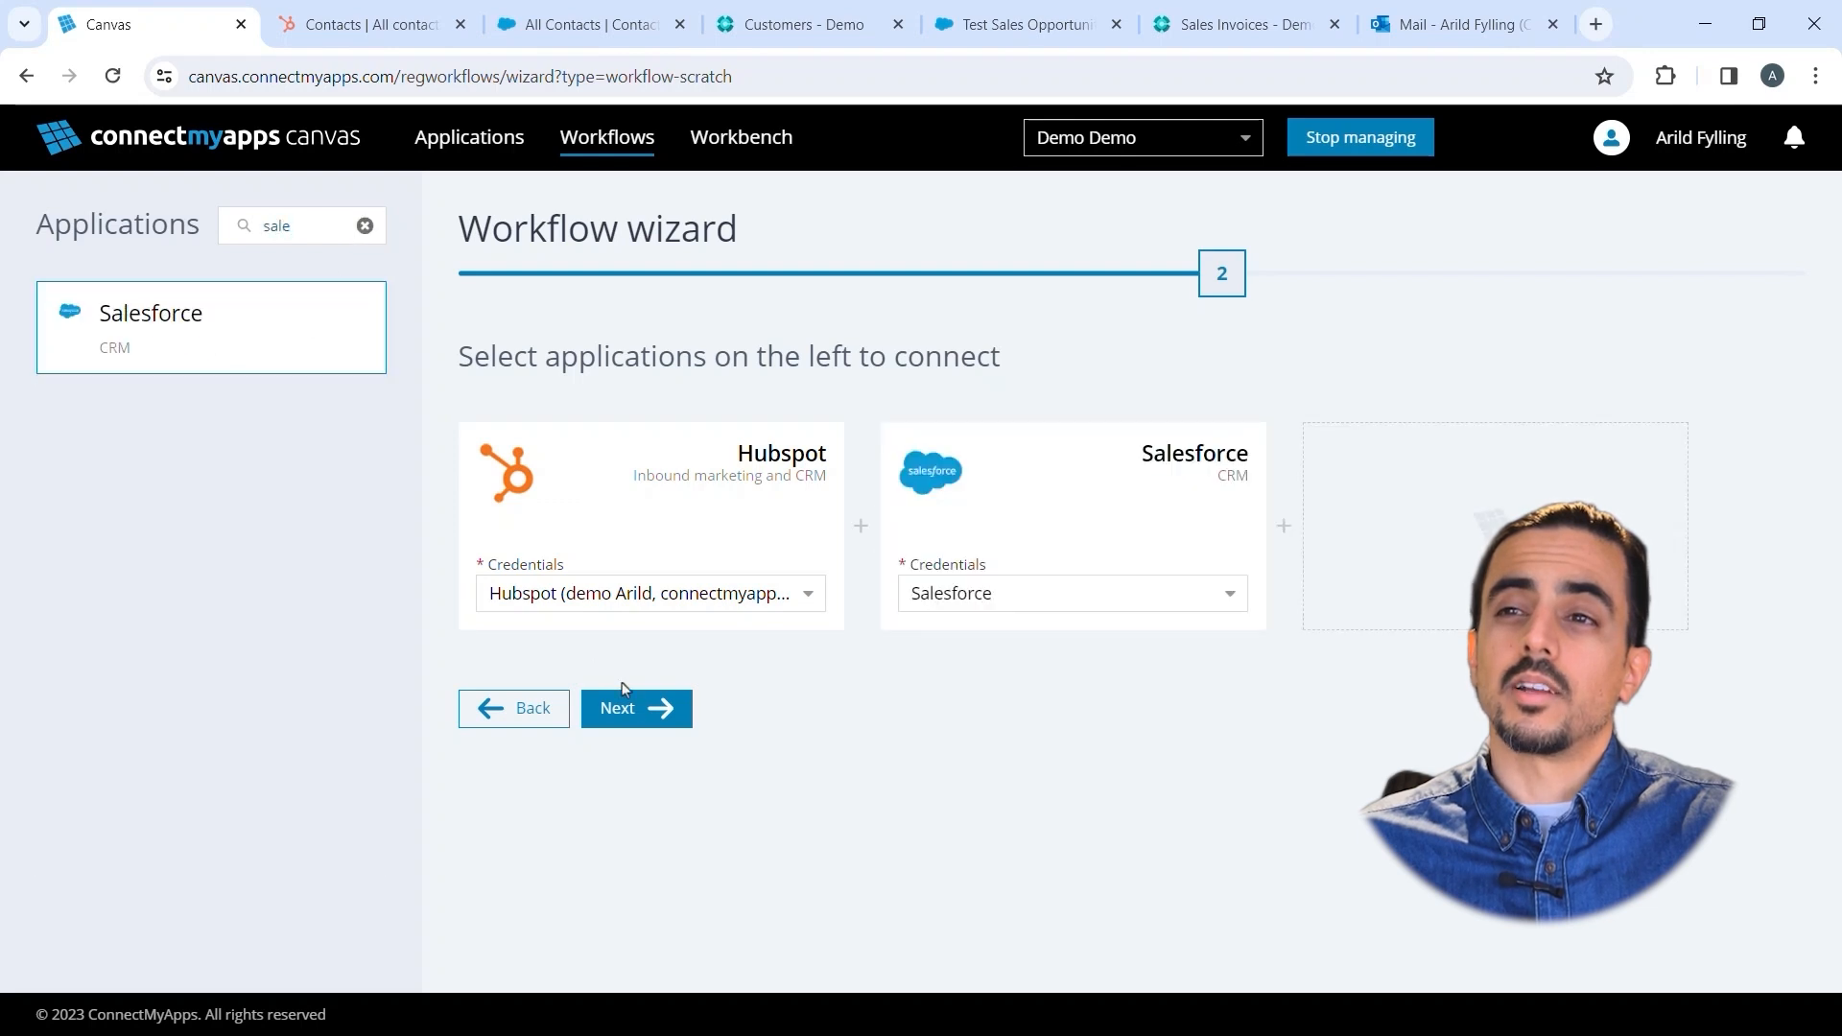
{"action": "left_click", "coordinate": [633, 708]}
- Name the workflow "Transfer Contacts to Salesforce", describe it as "Transfer Contacts", and finish the wizard
{"action": "left_click", "coordinate": [622, 446]}
{"action": "type", "text": "T"}
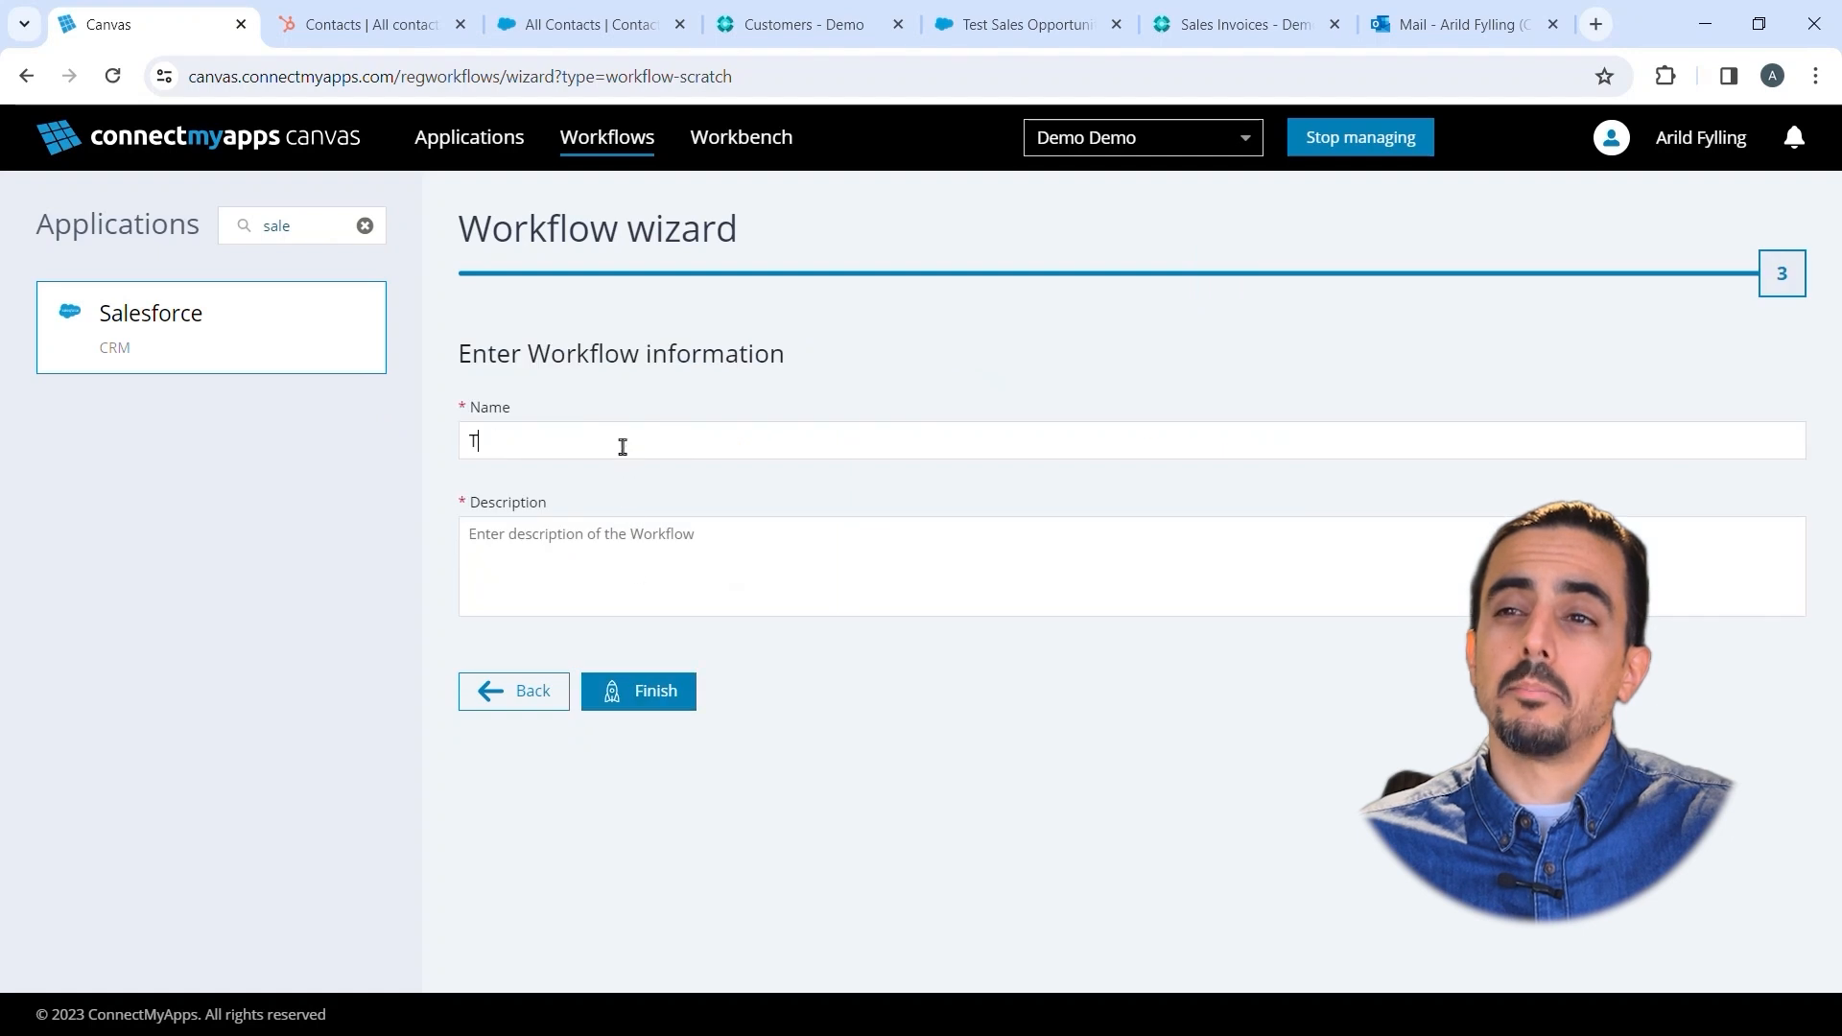
{"action": "type", "text": "ransfer Contacts to "}
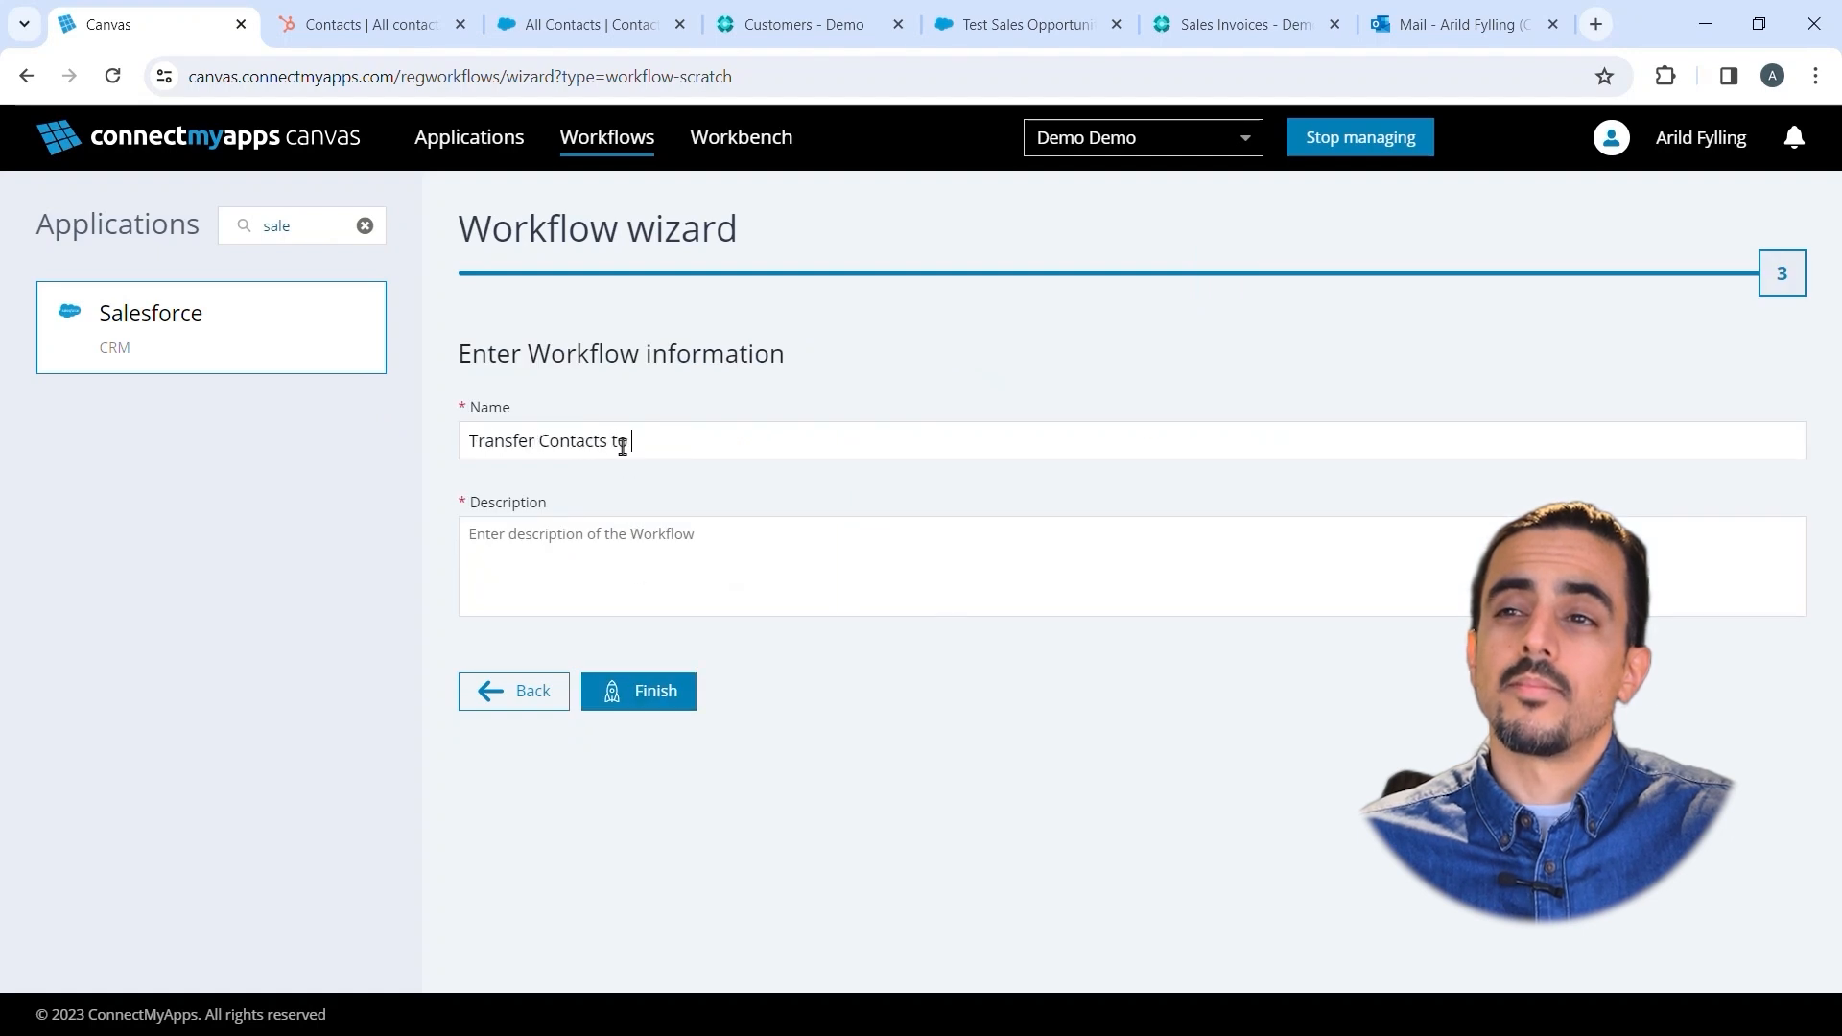
{"action": "type", "text": "SaleTran"}
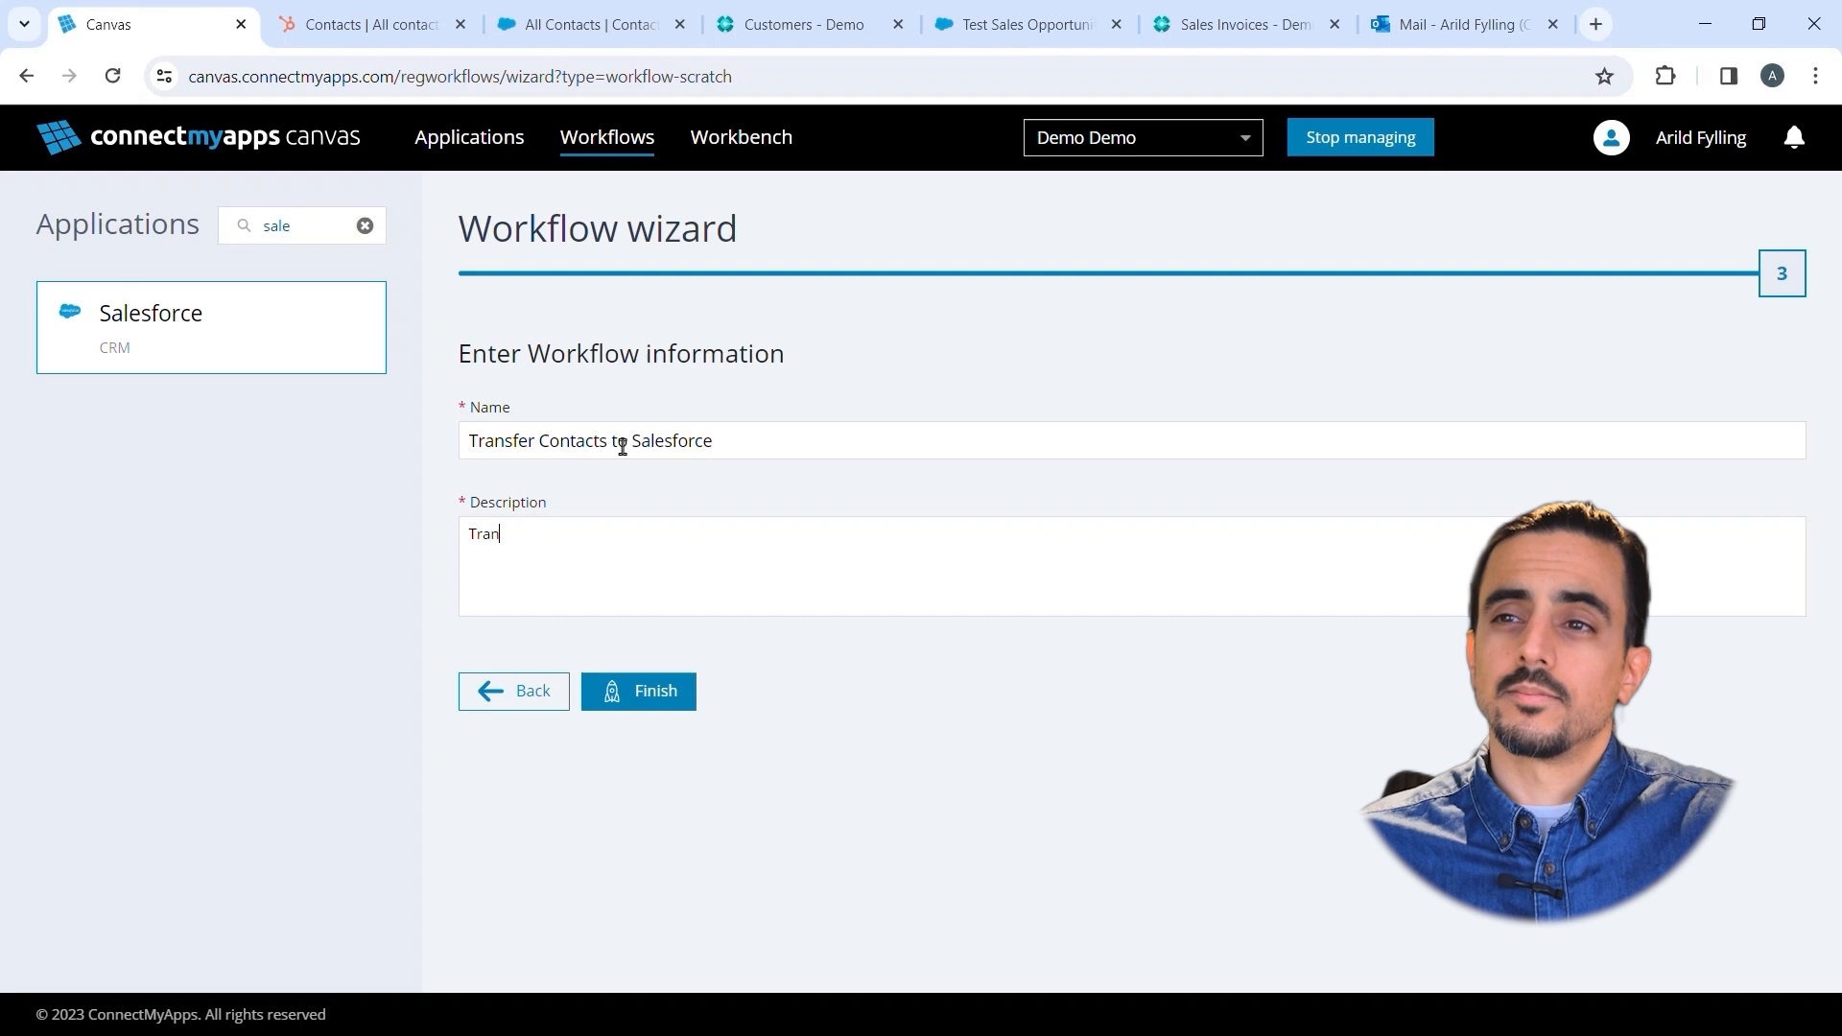
{"action": "type", "text": "sfer Contacts"}
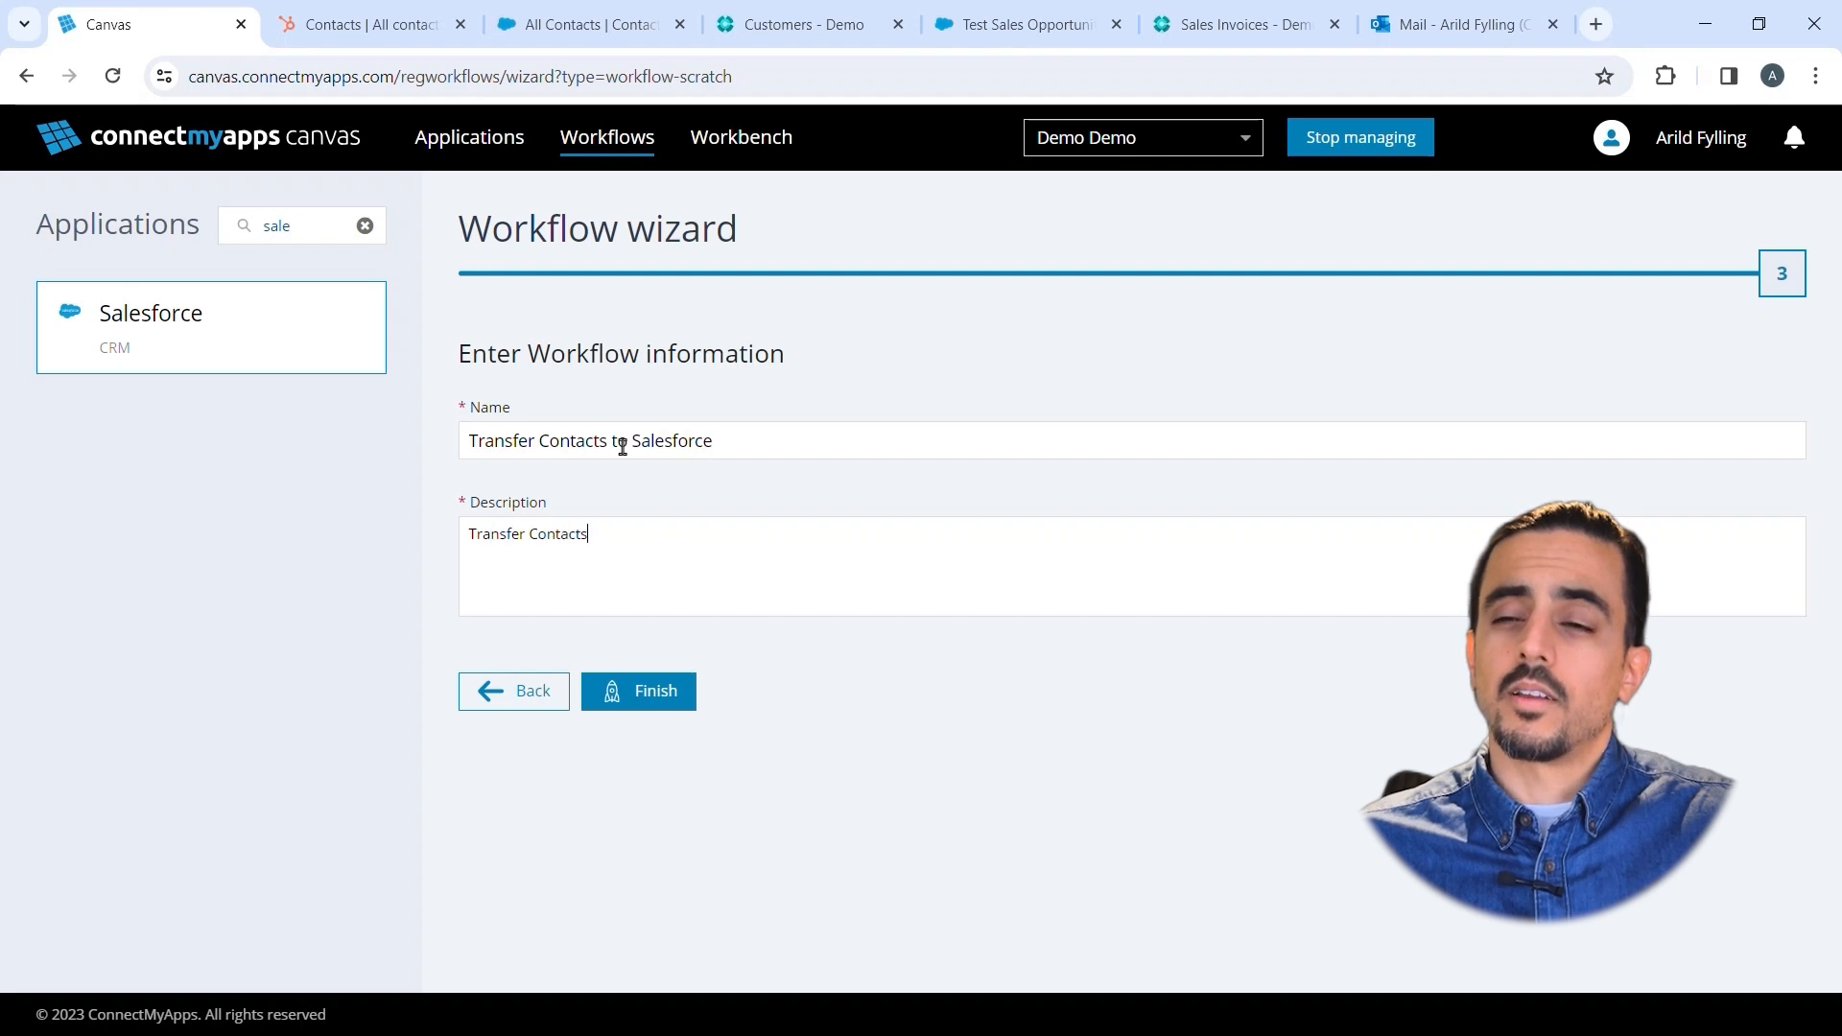
{"action": "left_click", "coordinate": [655, 692]}
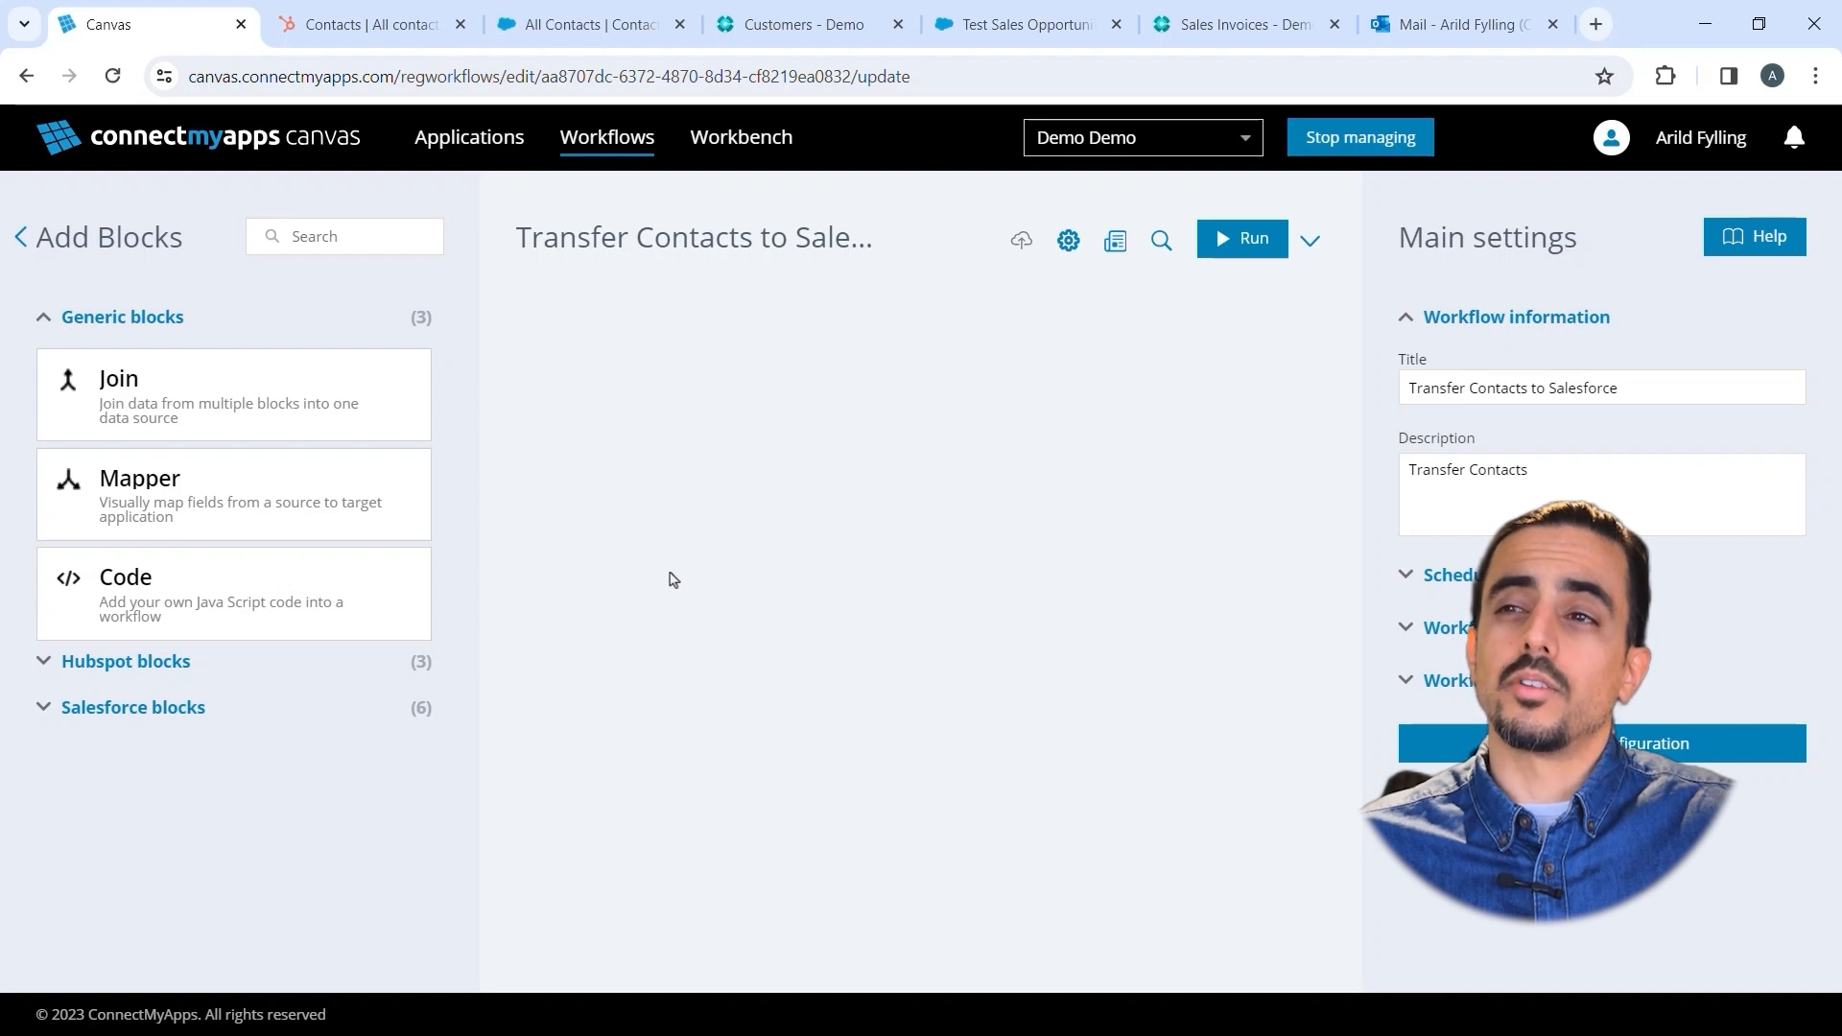
- Build the workflow from Hubspot's Get Contacts block and Salesforce's Create or update contacts block, with a Mapper block between them
{"action": "left_click", "coordinate": [41, 675]}
{"action": "left_click_drag", "start_coordinate": [144, 731], "coordinate": [820, 357]}
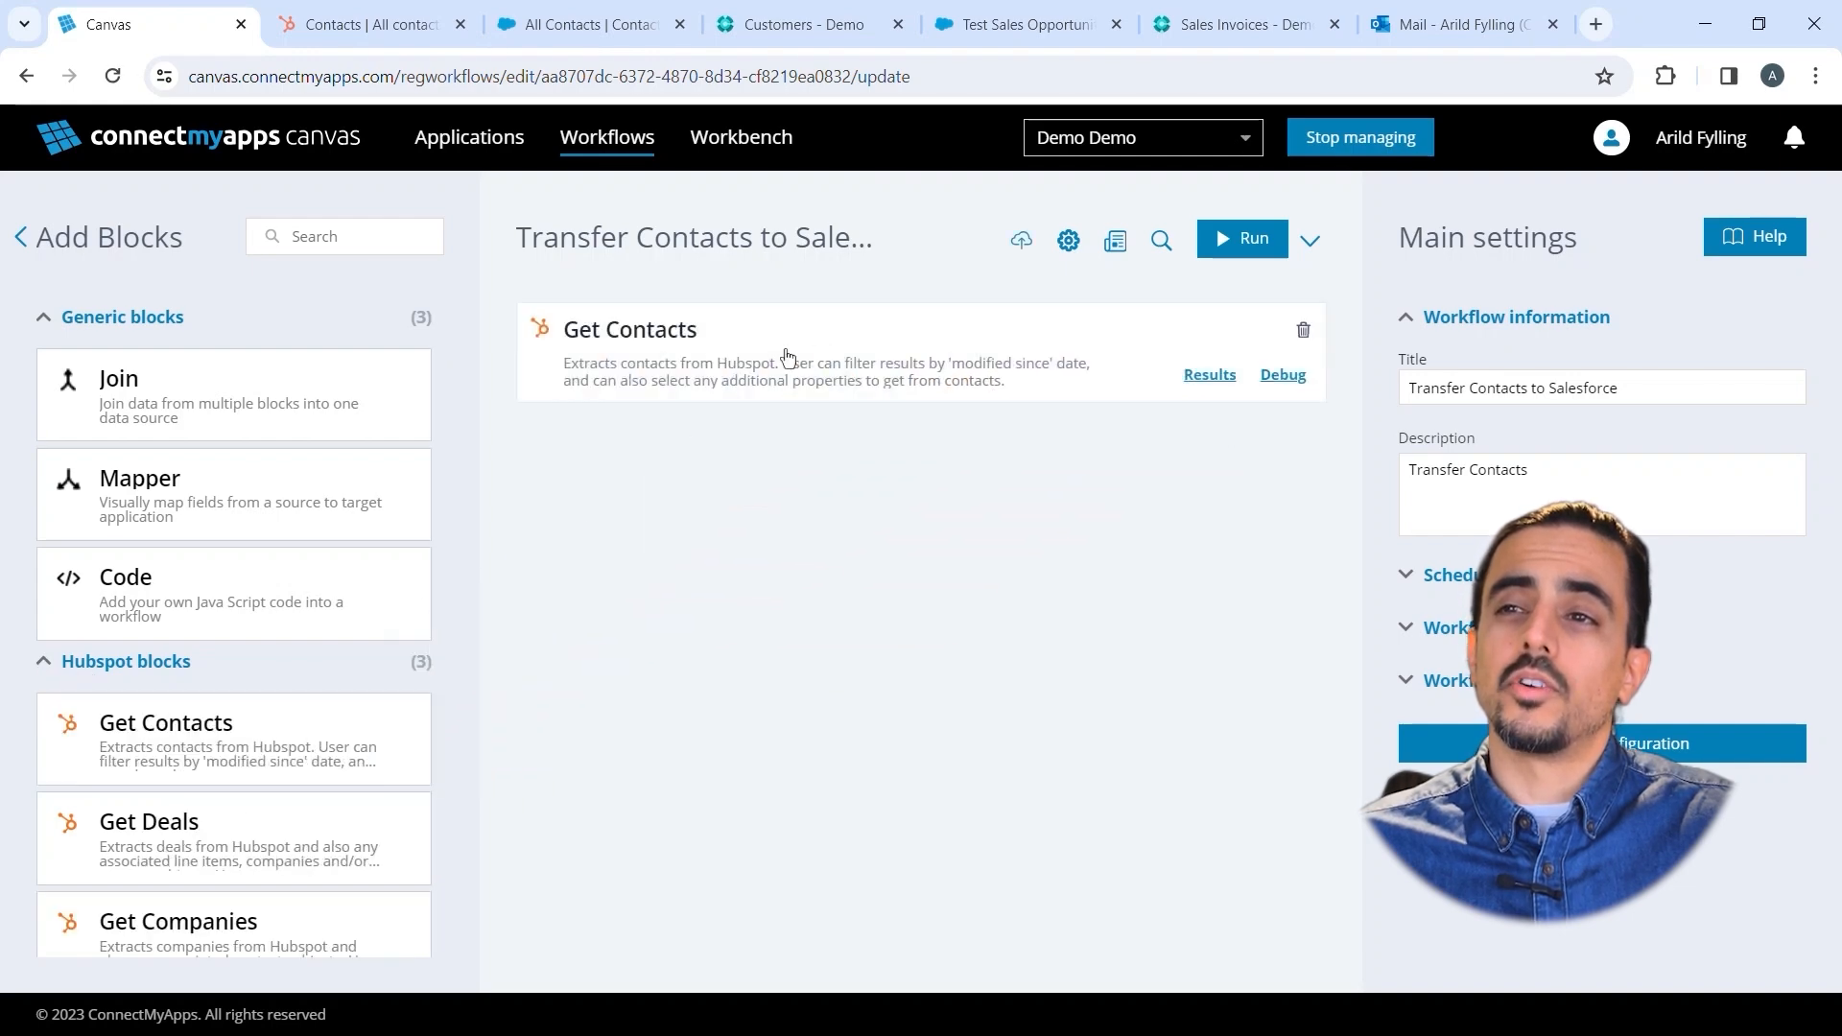
{"action": "scroll", "coordinate": [350, 484], "scroll_direction": "down", "scroll_amount": 8}
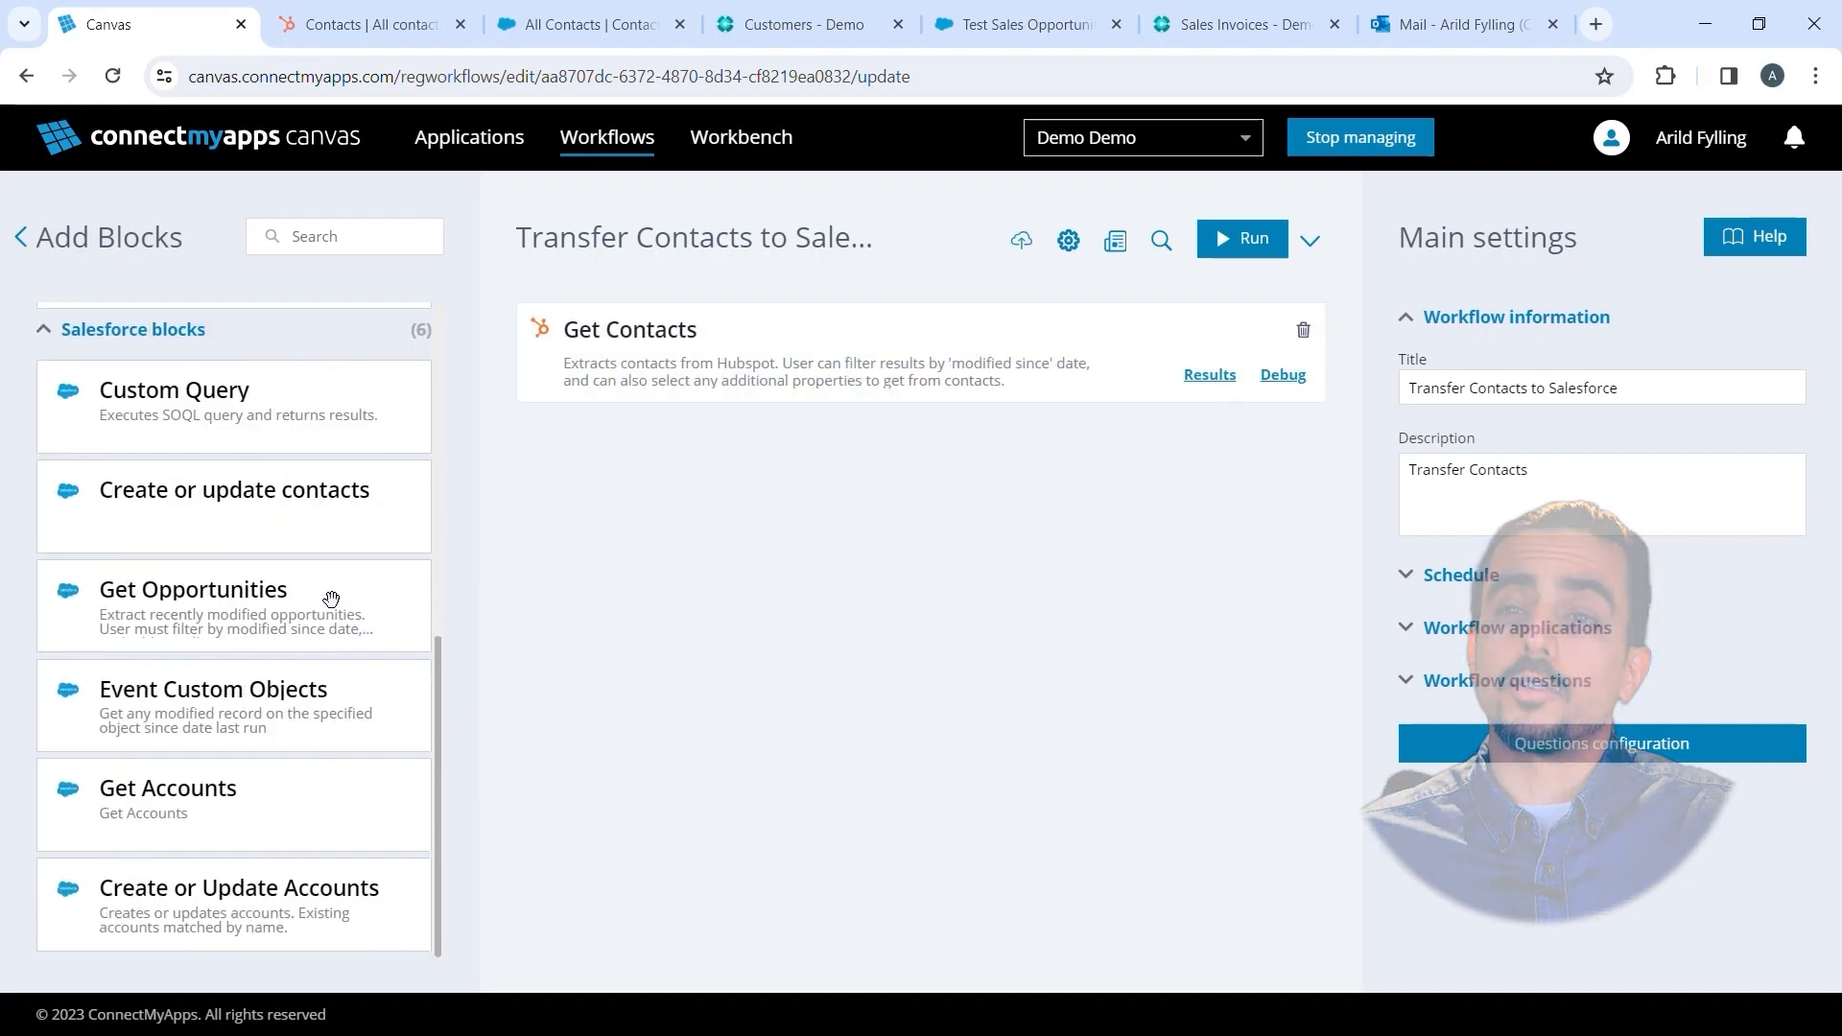
{"action": "left_click_drag", "start_coordinate": [219, 504], "coordinate": [732, 453]}
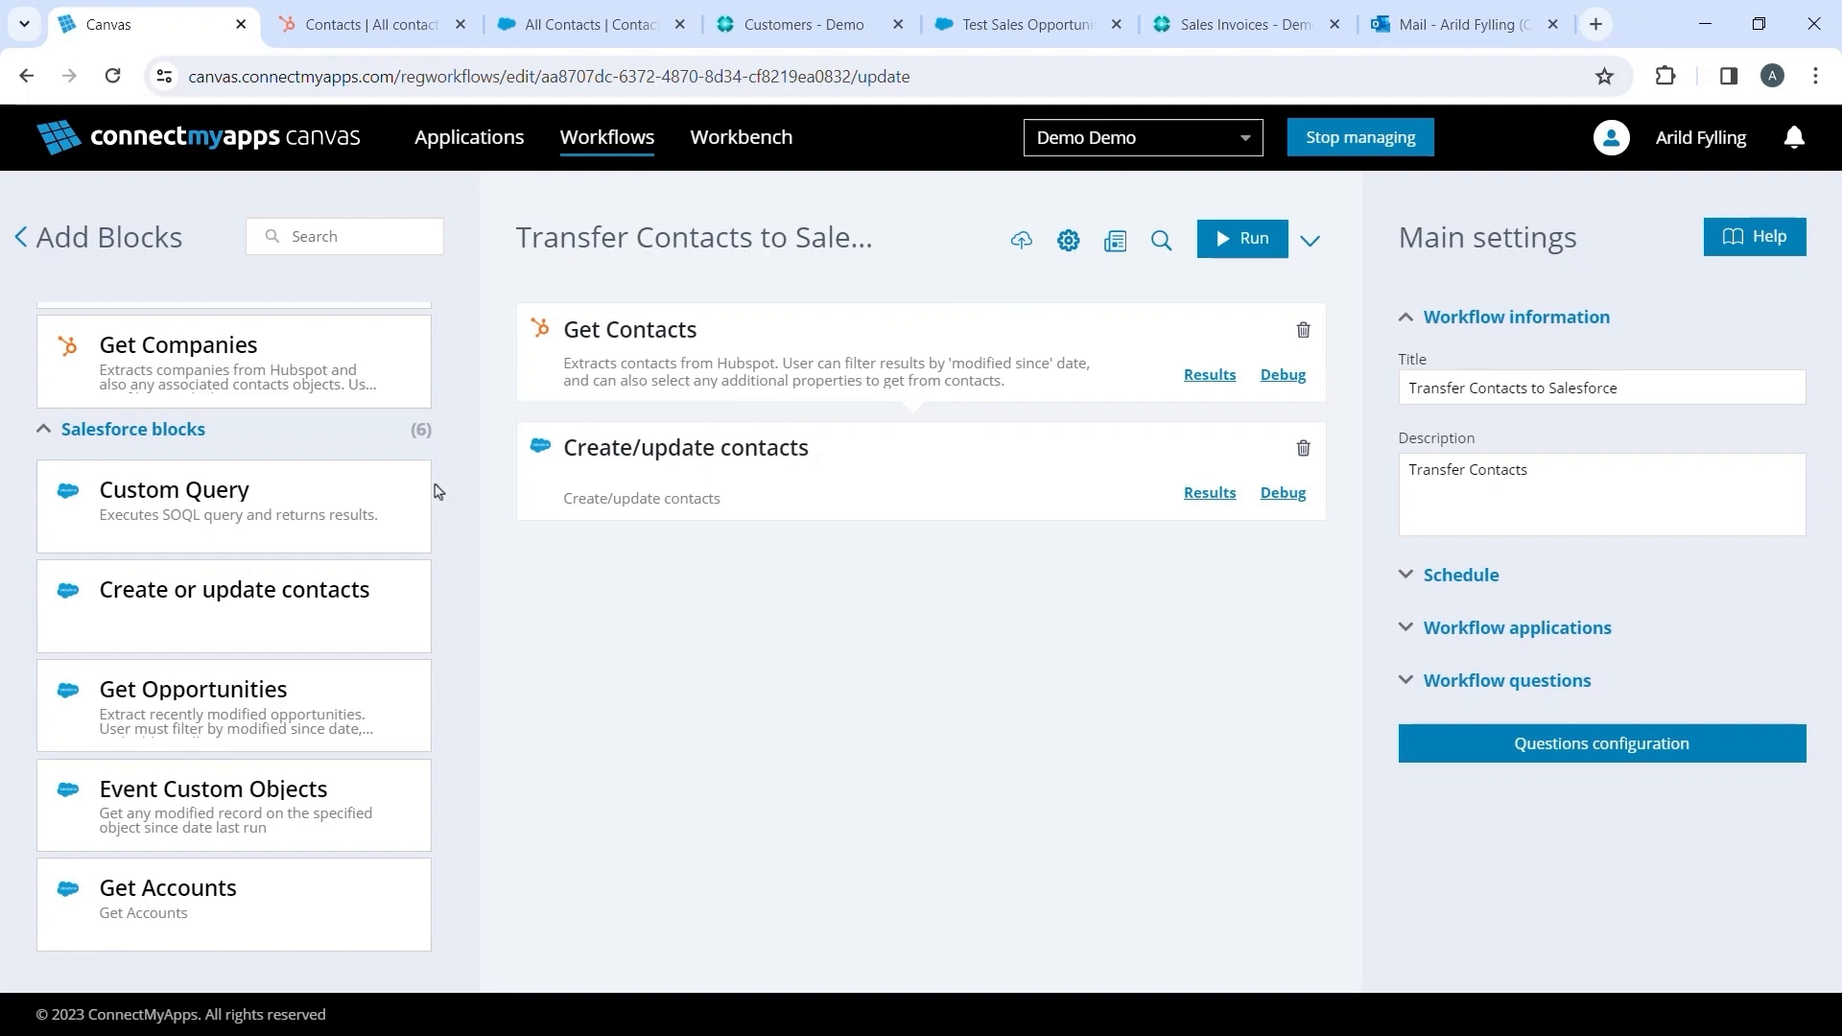
{"action": "scroll", "coordinate": [345, 484], "scroll_direction": "up", "scroll_amount": 6}
{"action": "left_click_drag", "start_coordinate": [218, 489], "coordinate": [637, 427]}
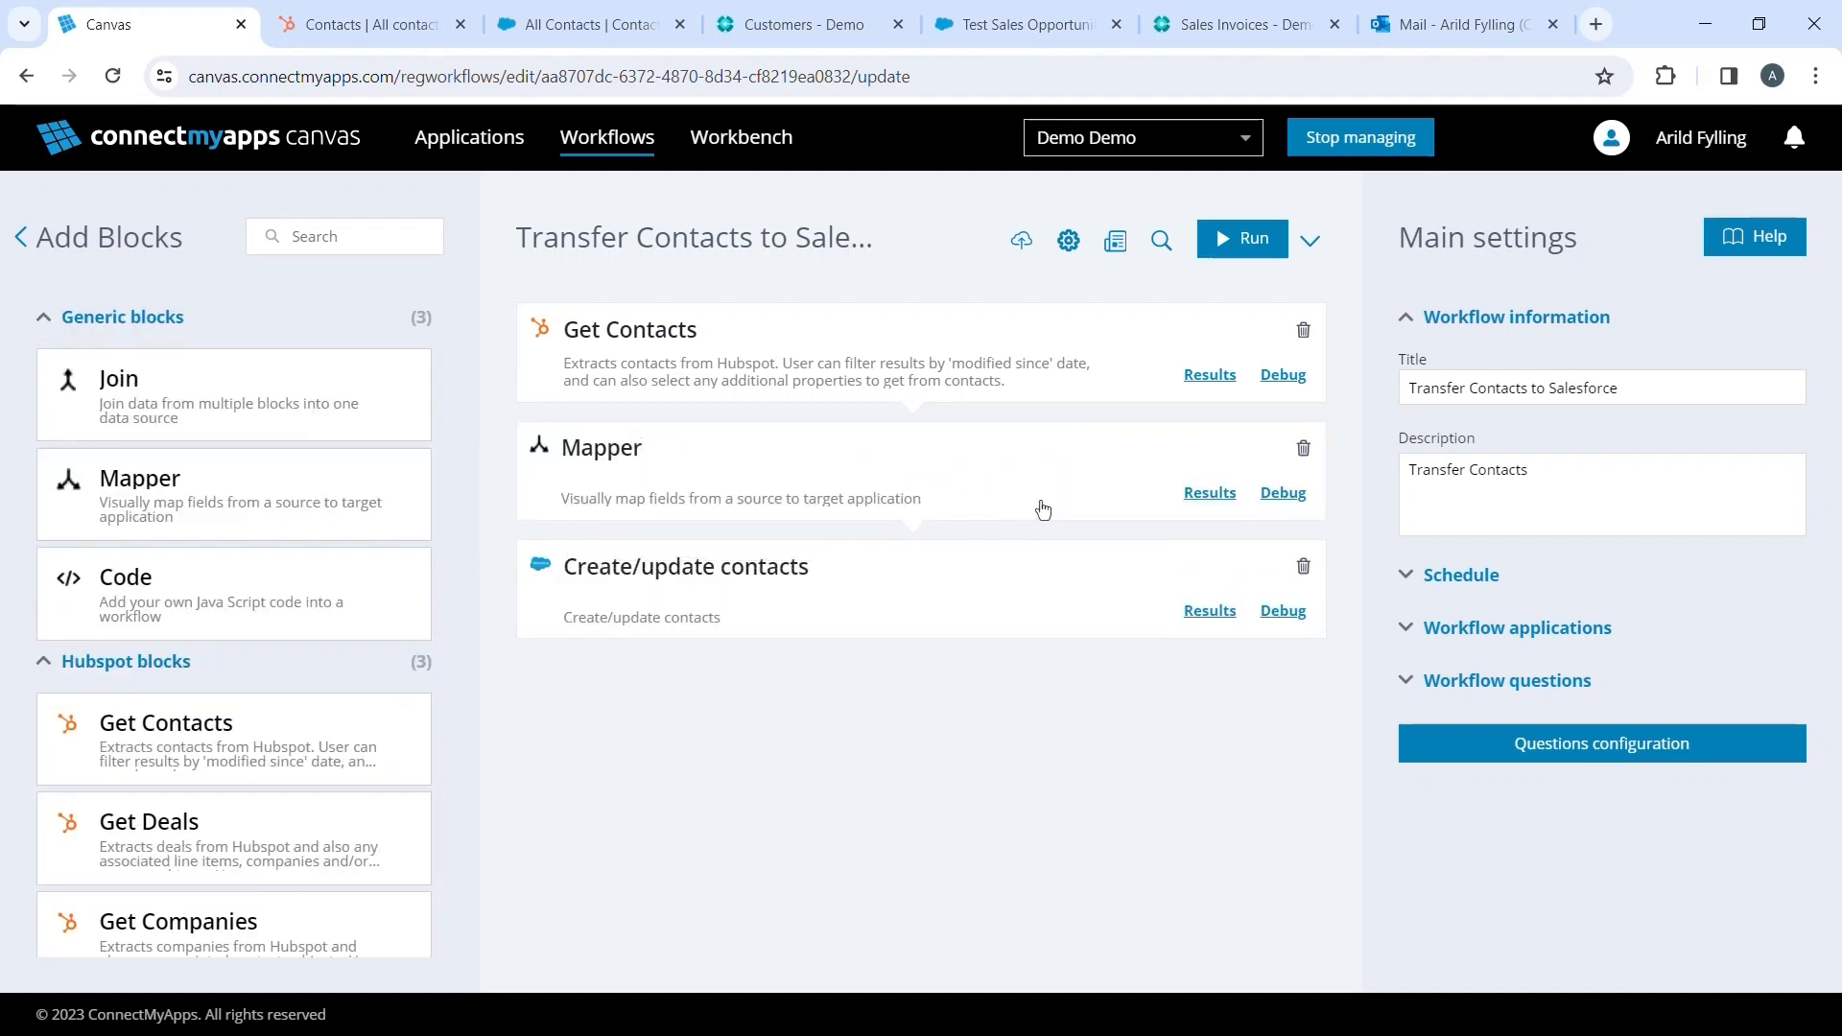
- Set the Mapper block's source to Get Contacts and its target to Create/update contacts
{"action": "left_click", "coordinate": [1040, 509]}
{"action": "left_click", "coordinate": [1527, 516]}
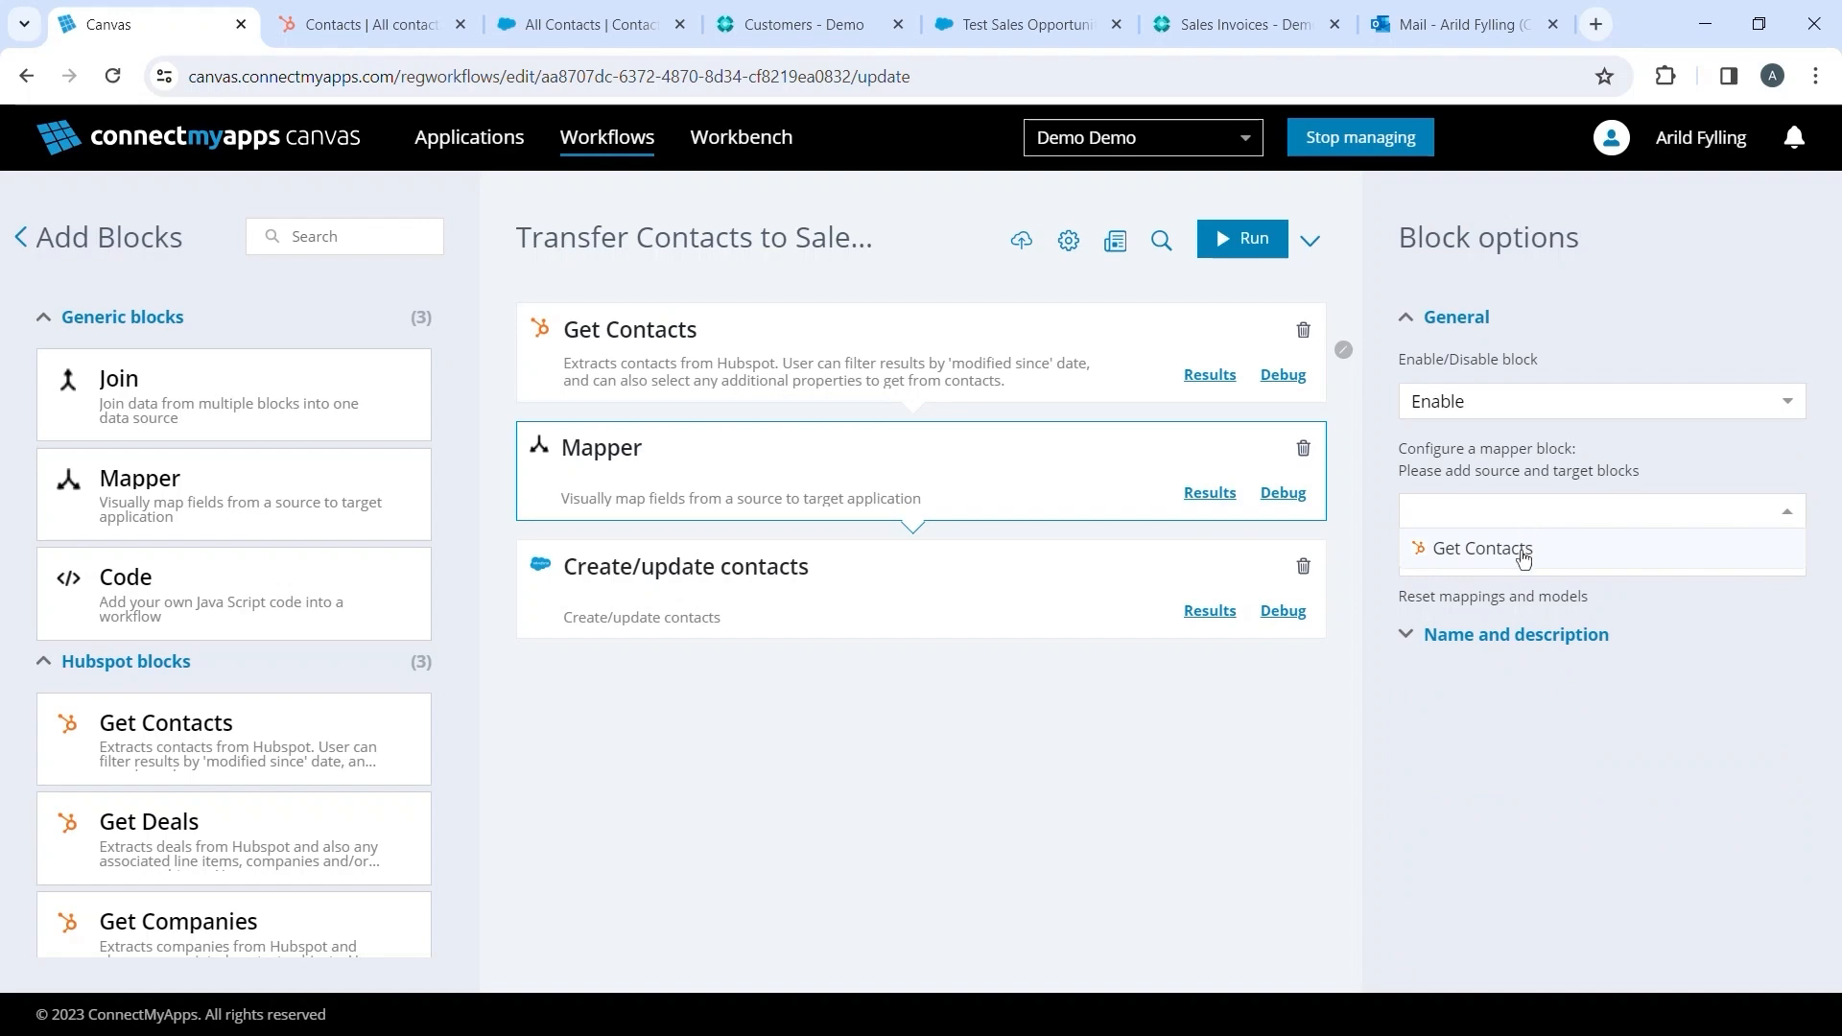
{"action": "left_click", "coordinate": [1519, 549]}
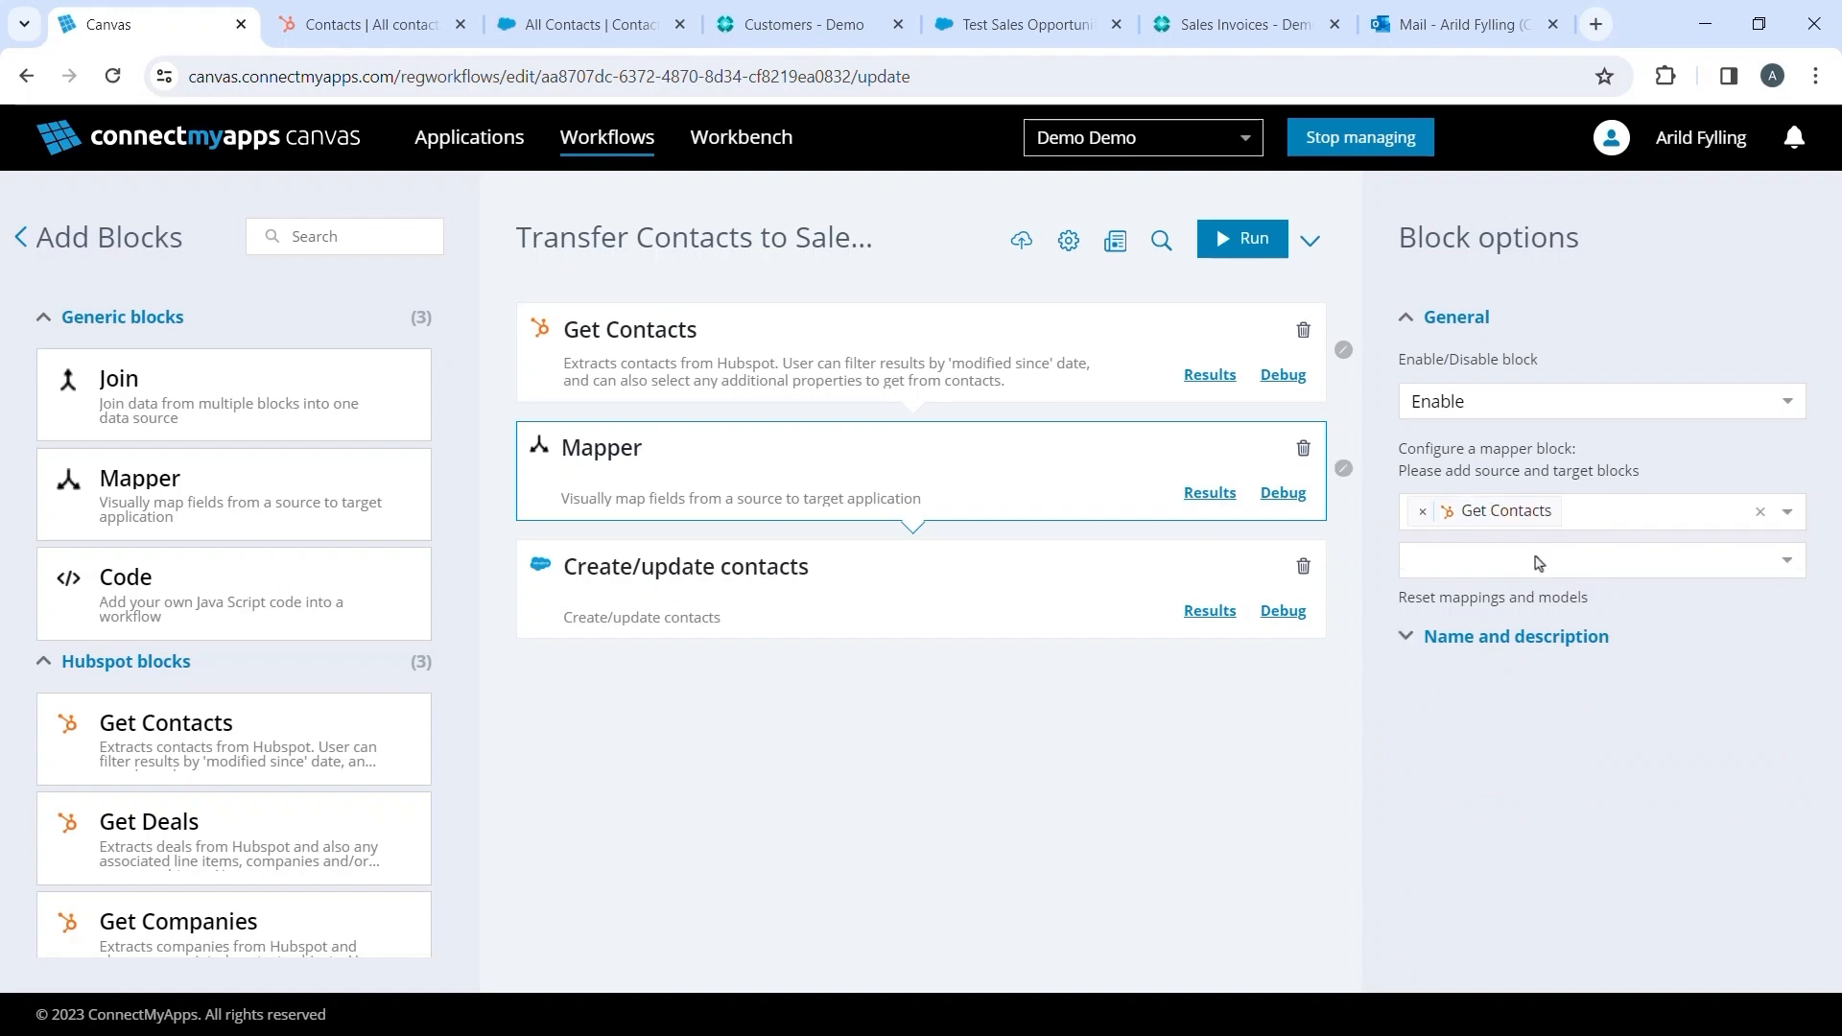
{"action": "left_click", "coordinate": [1539, 563]}
{"action": "left_click", "coordinate": [1539, 600]}
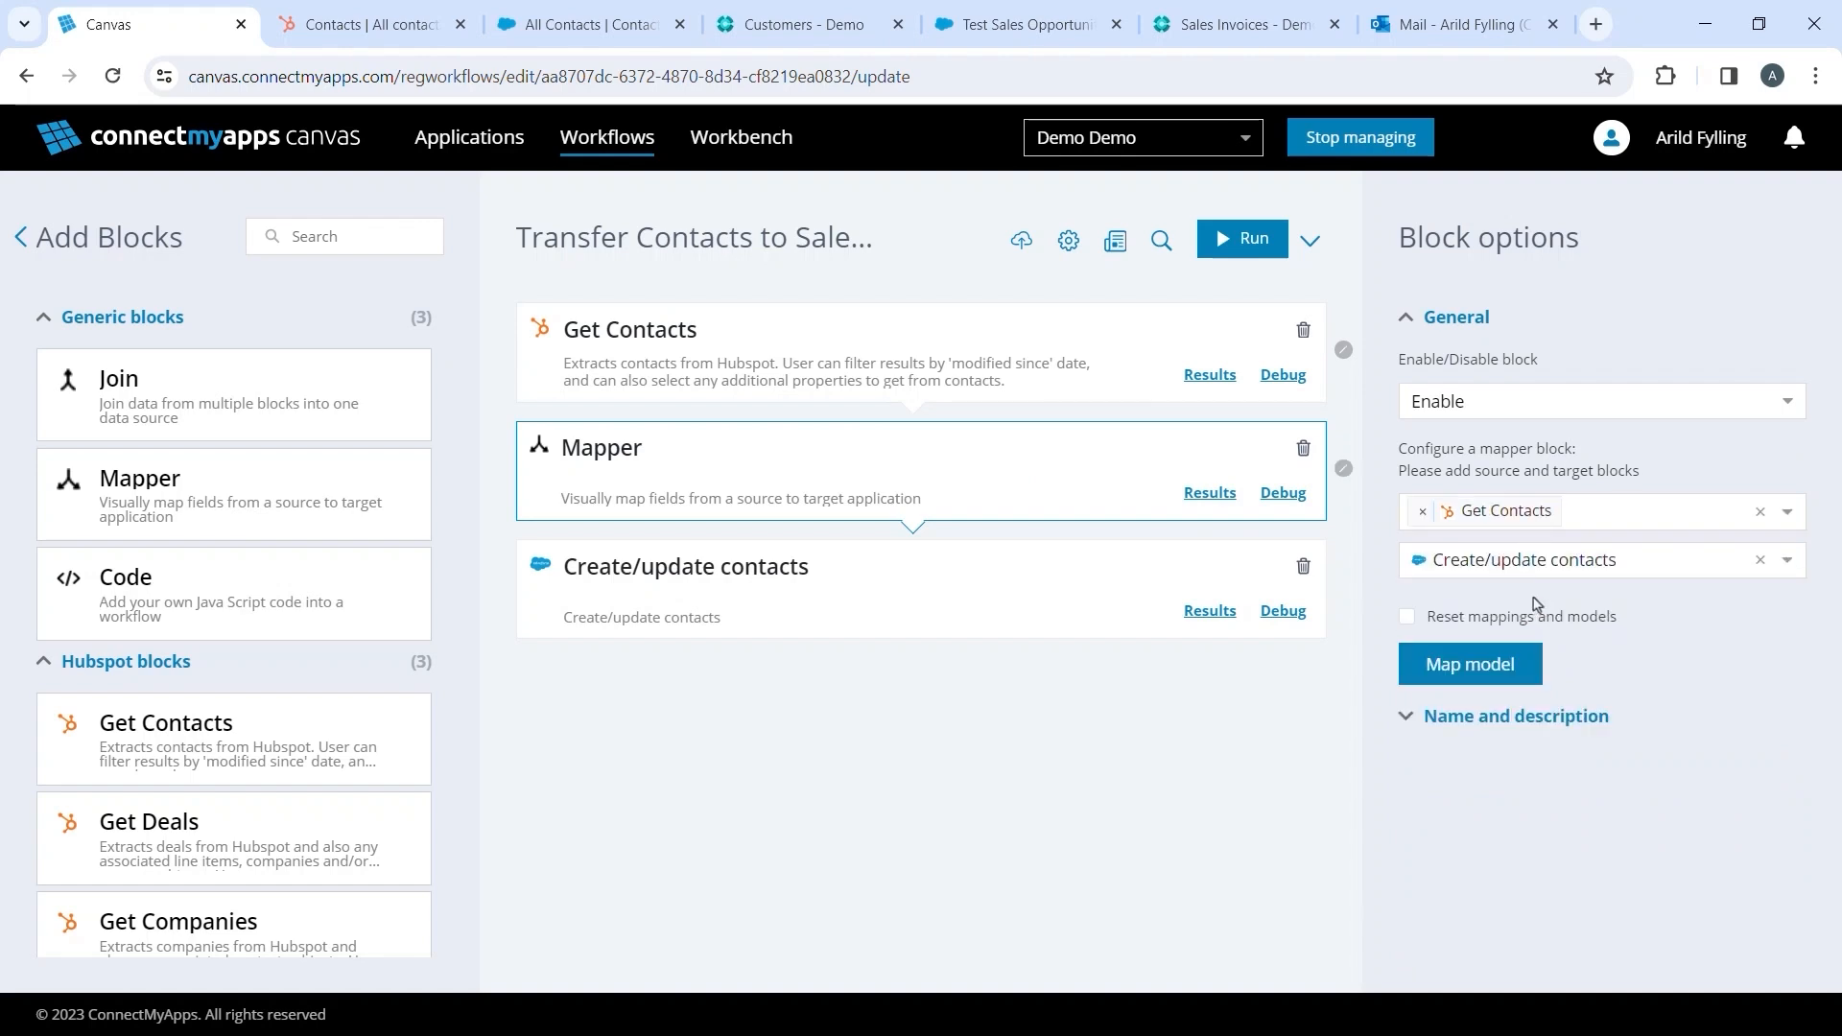
- Set Mapper as the datasource of the Create/update contacts block and save the workflow
{"action": "left_click", "coordinate": [1033, 593]}
{"action": "left_click", "coordinate": [1408, 641]}
{"action": "left_click", "coordinate": [1501, 530]}
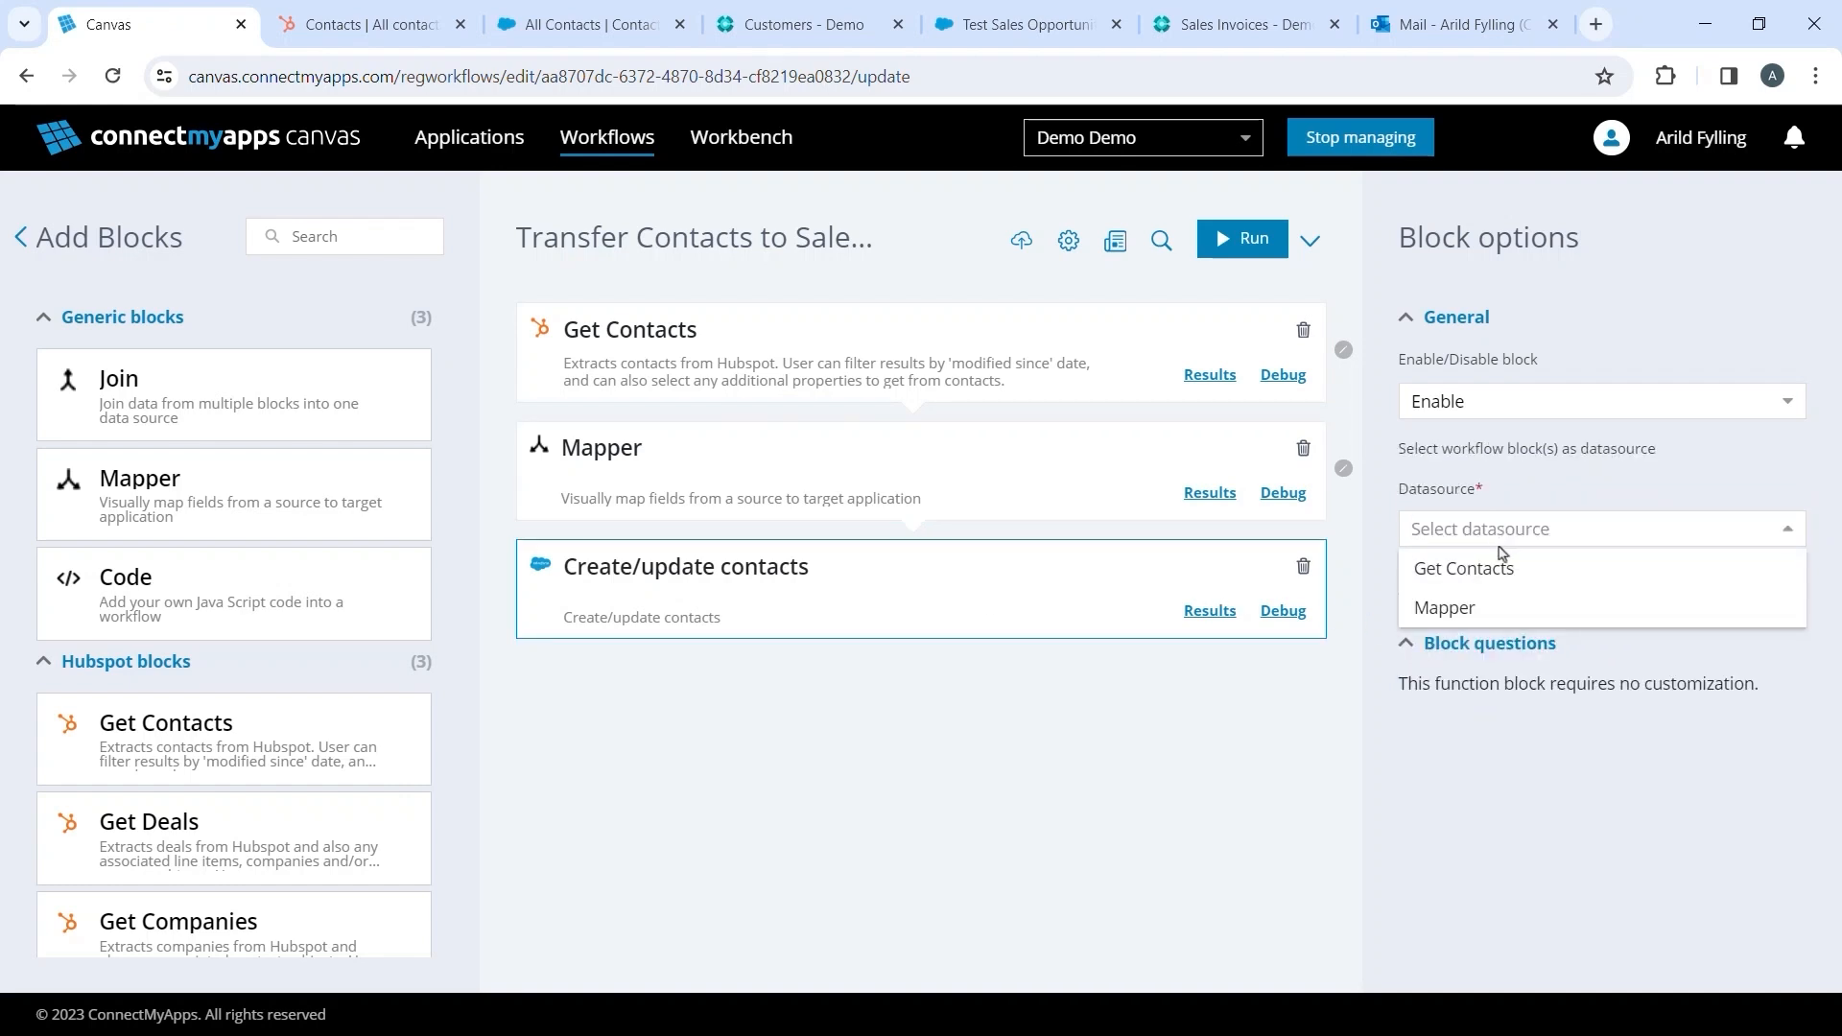
{"action": "left_click", "coordinate": [1463, 607]}
{"action": "left_click", "coordinate": [1022, 242]}
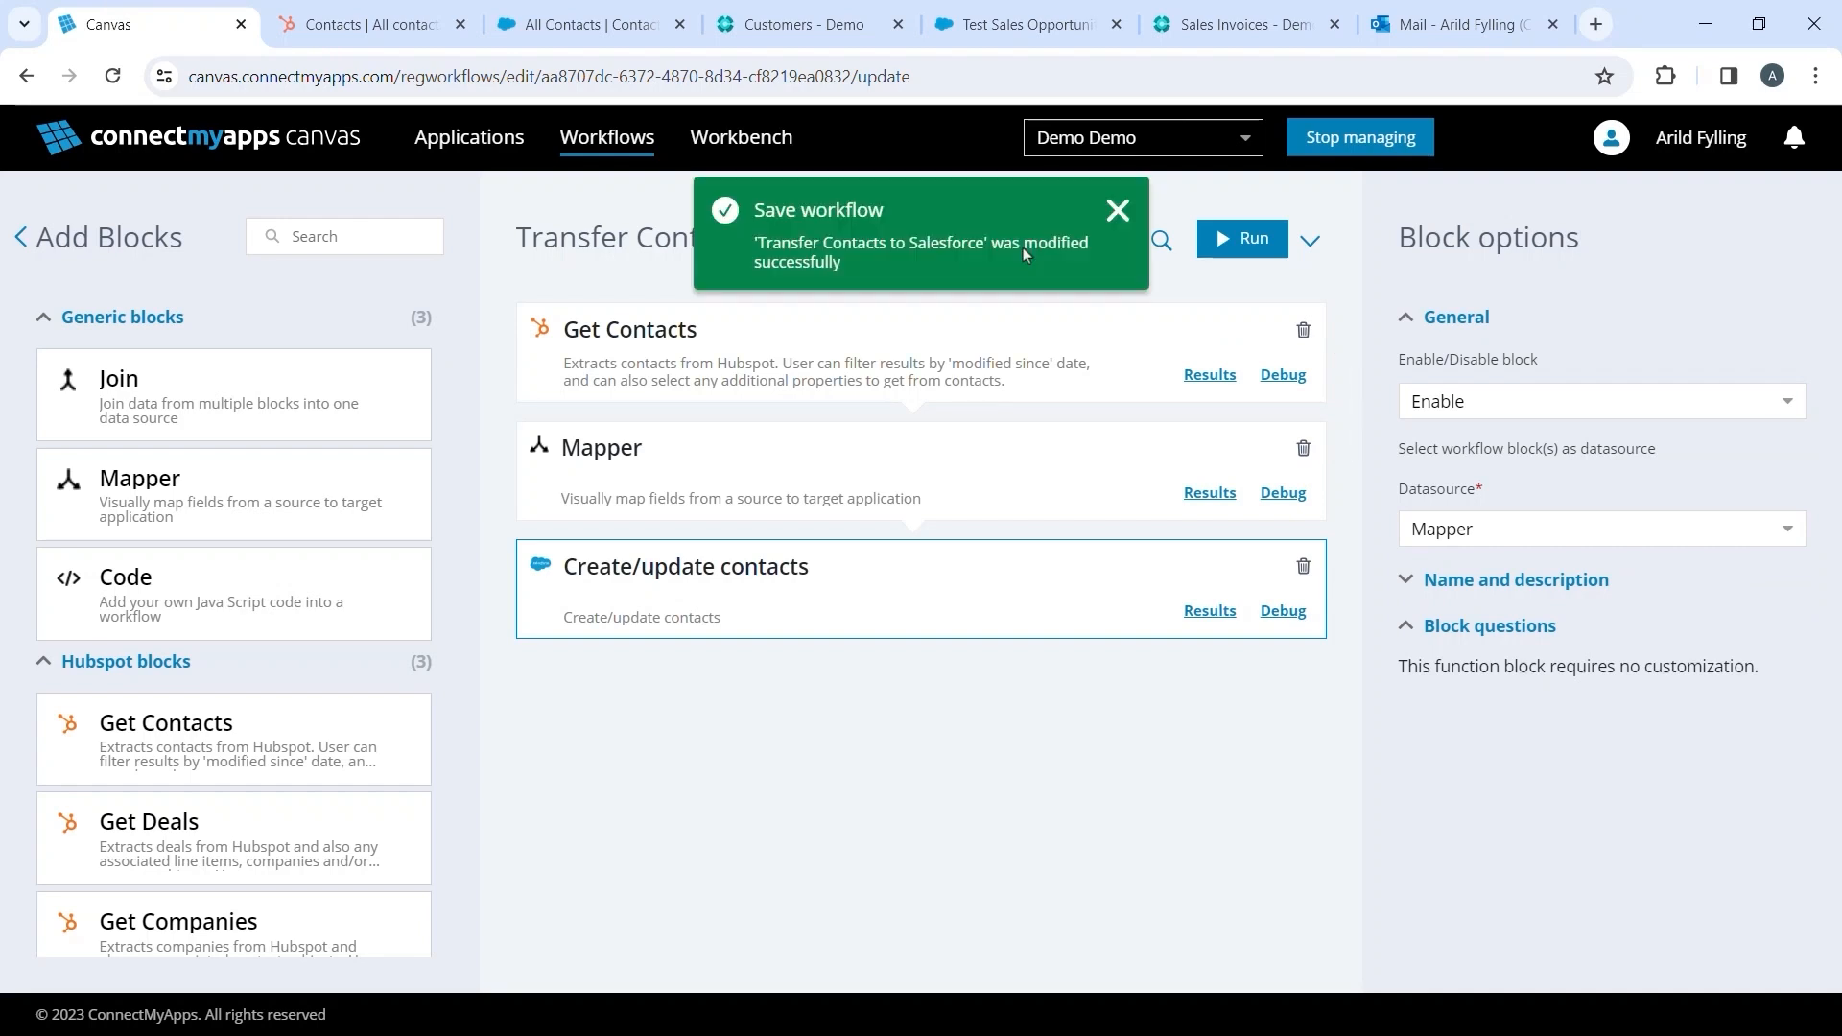
- Open the Mapper block's mapping model and expand its target fields and the GetContacts source properties
{"action": "left_click", "coordinate": [1088, 458]}
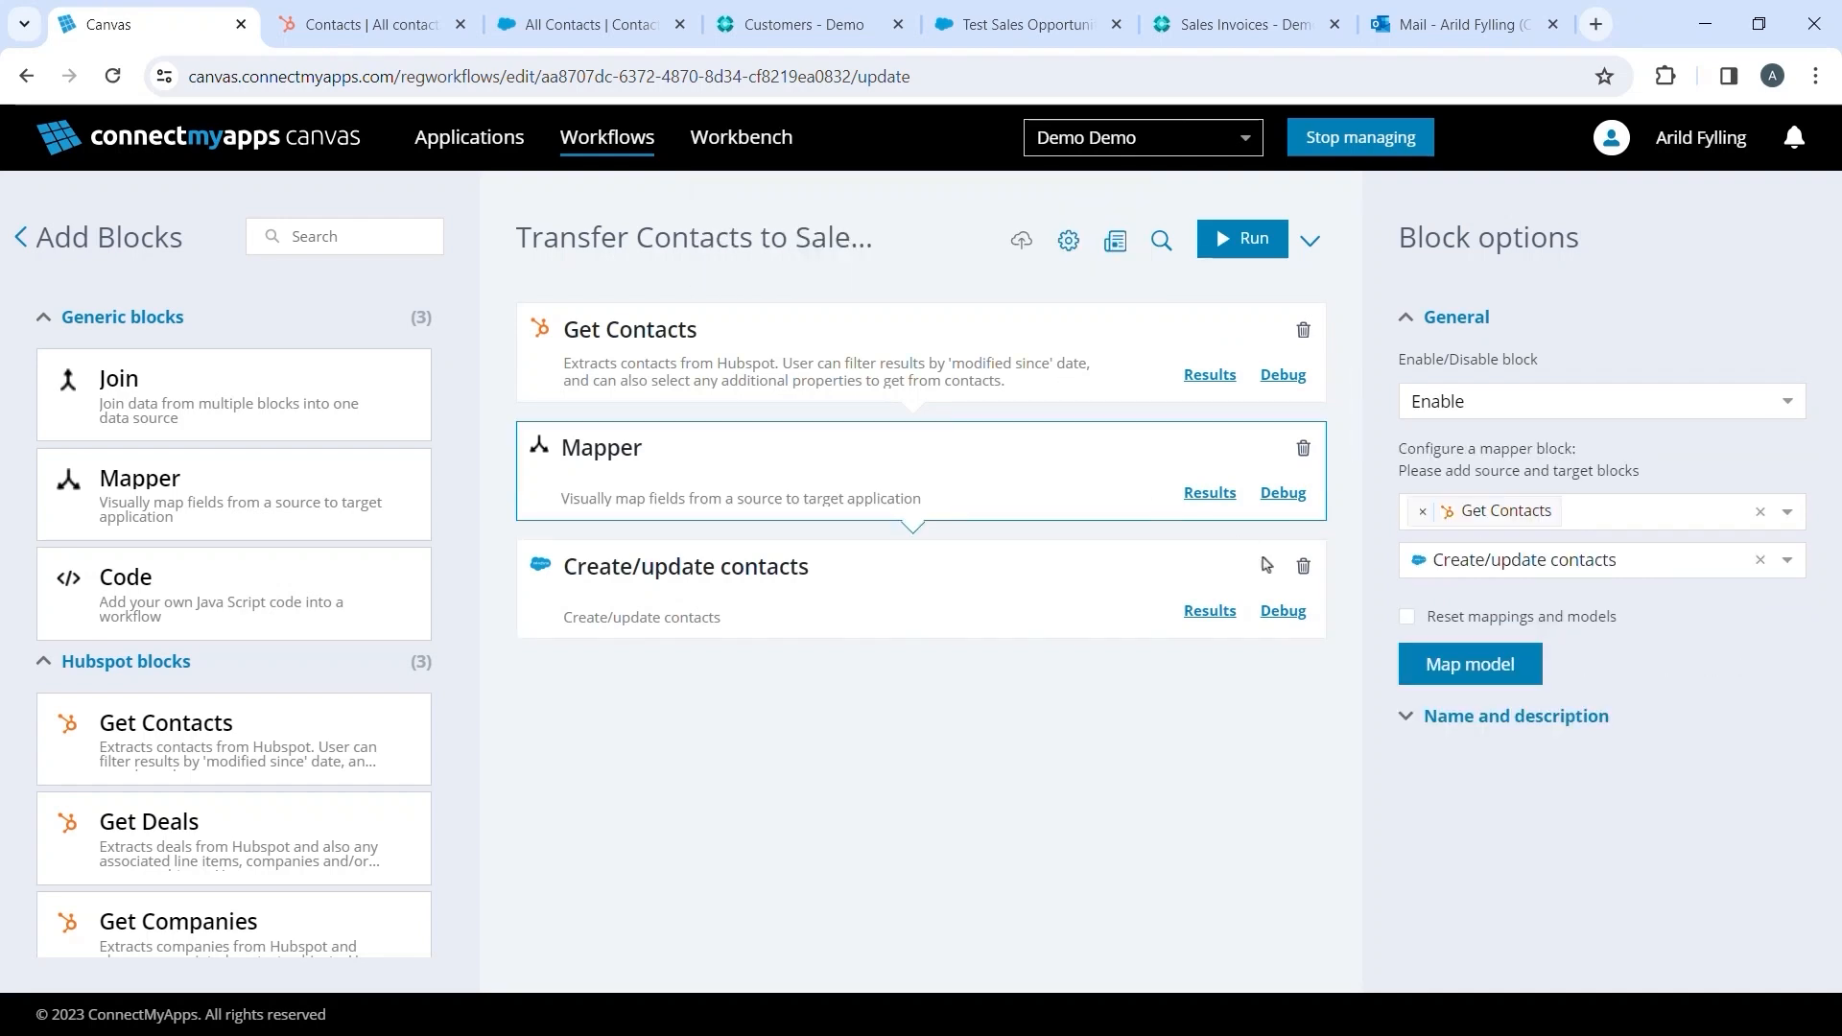
{"action": "left_click", "coordinate": [1459, 666]}
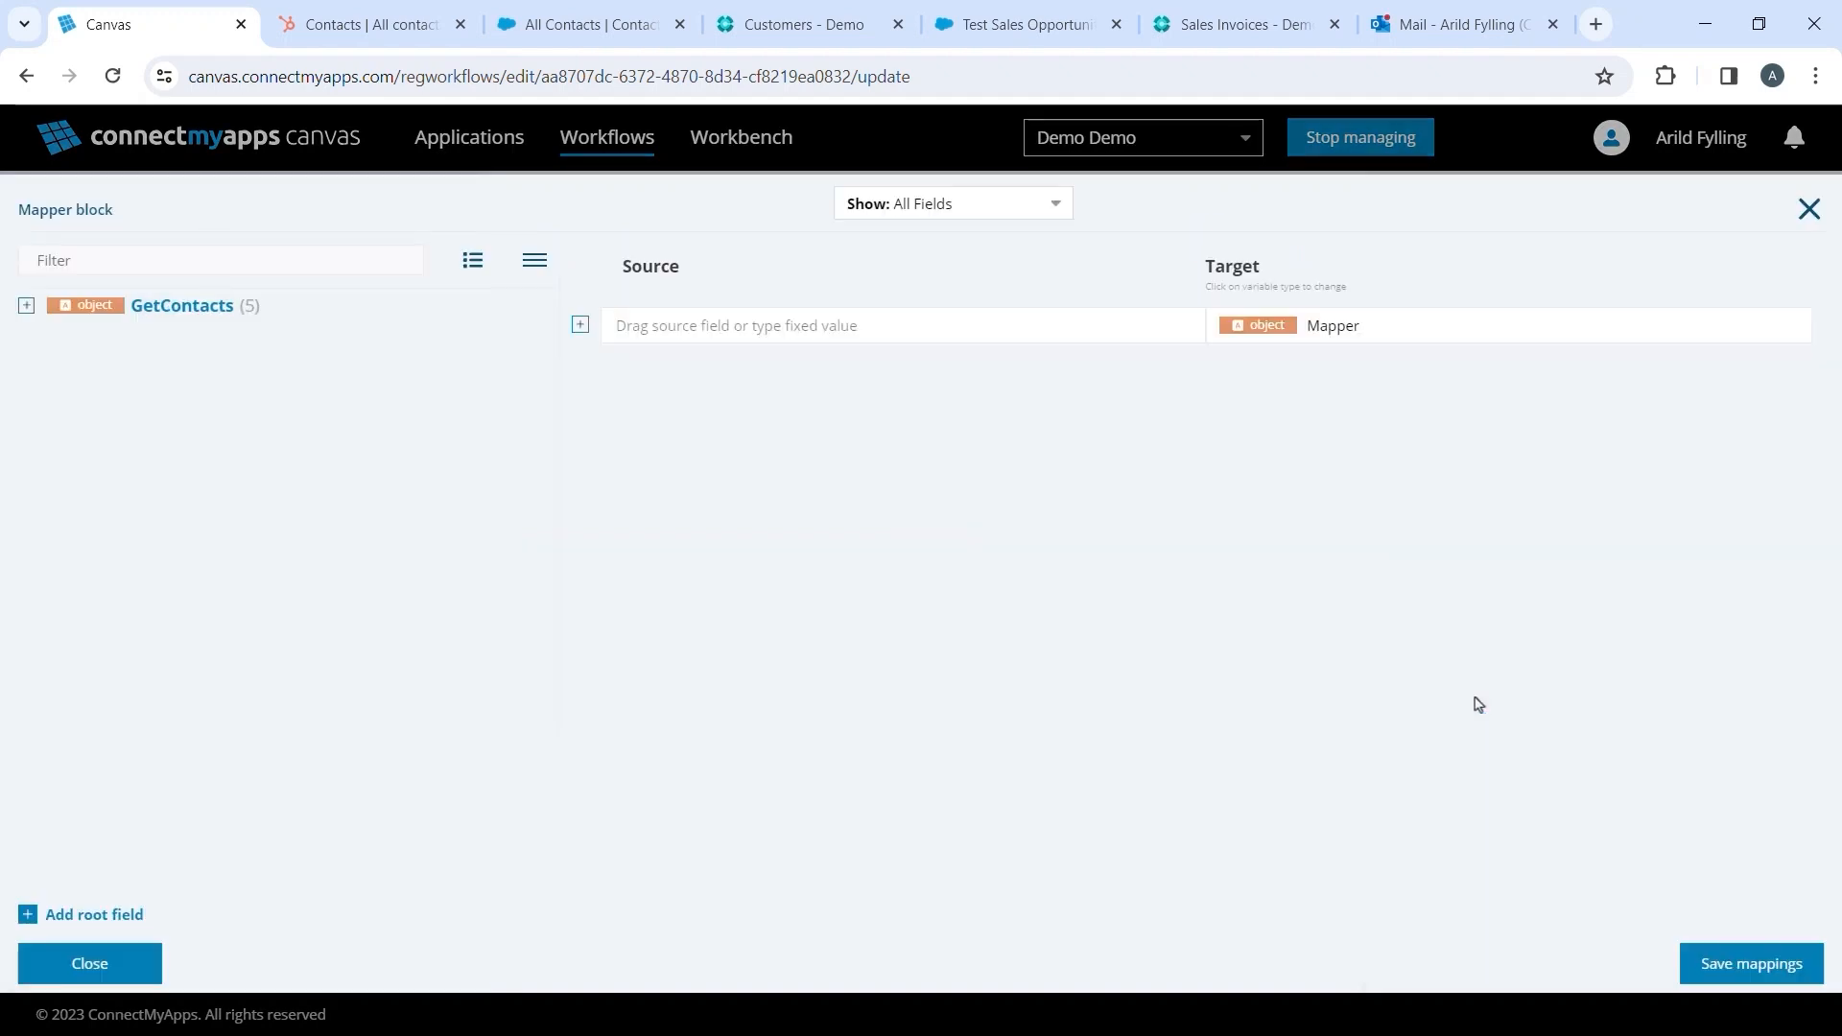
{"action": "left_click", "coordinate": [580, 327]}
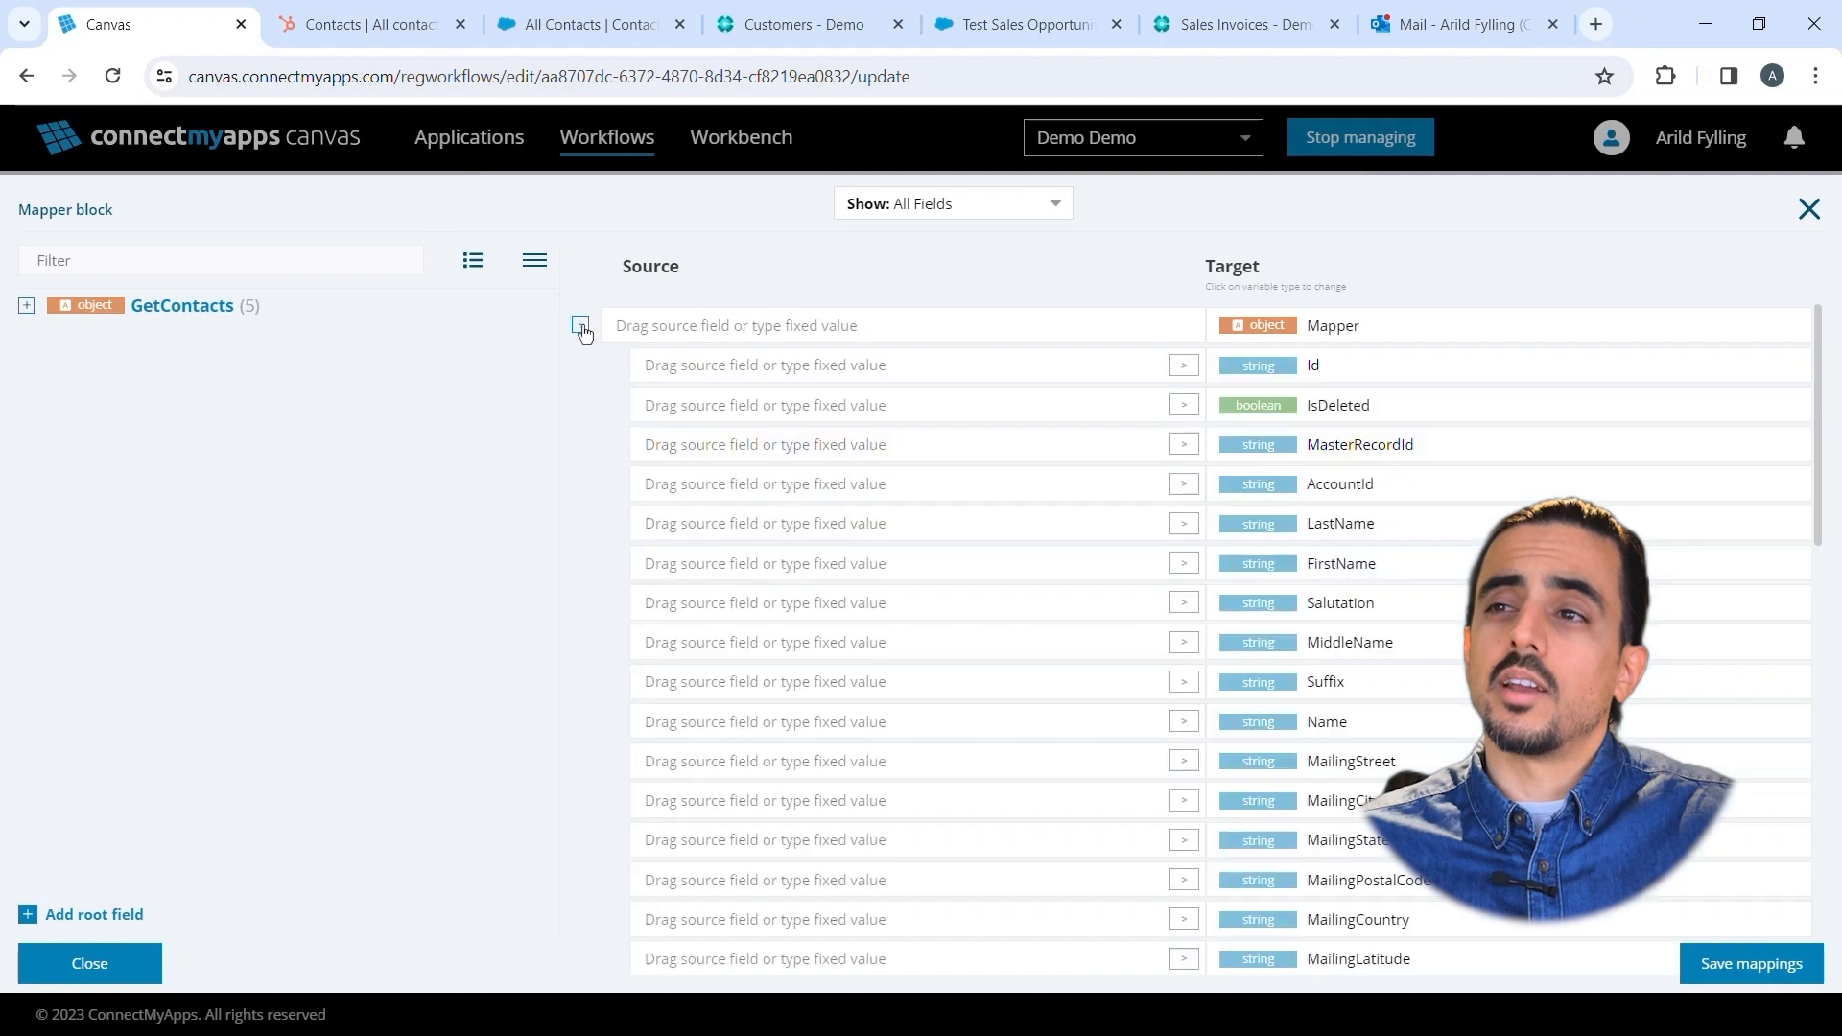
{"action": "left_click", "coordinate": [27, 306]}
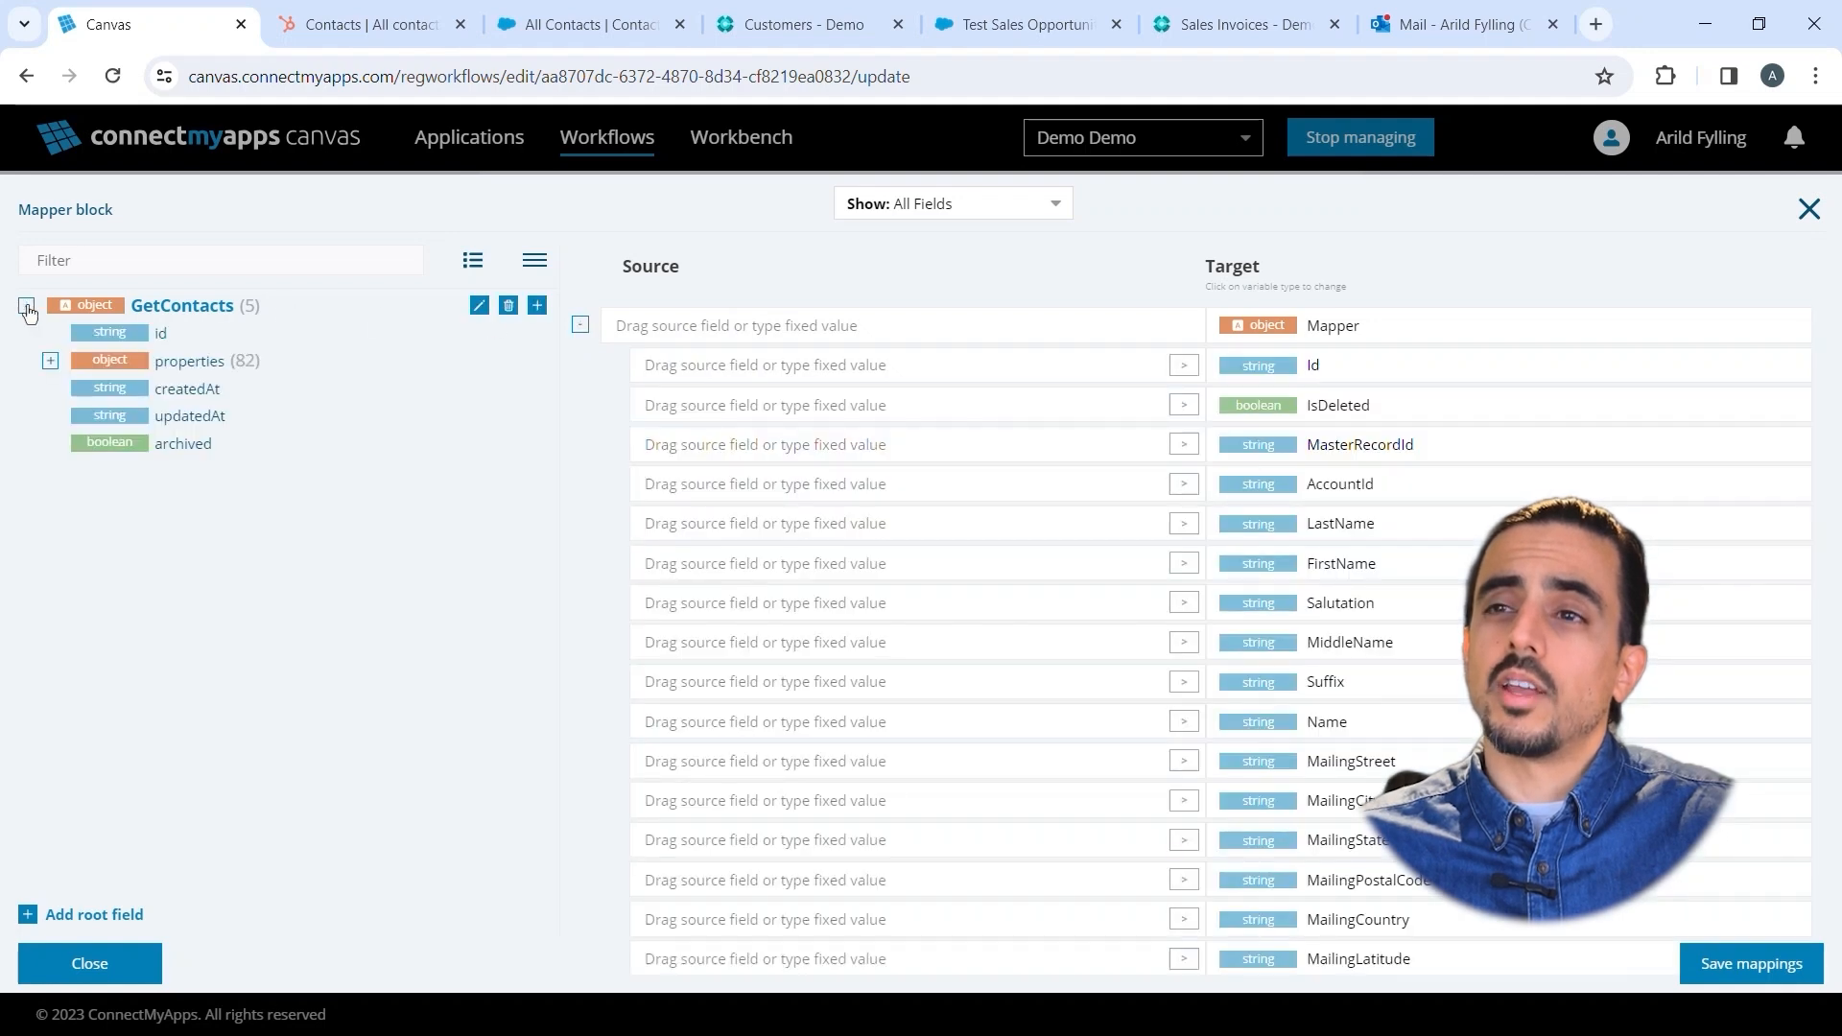
{"action": "left_click", "coordinate": [51, 362]}
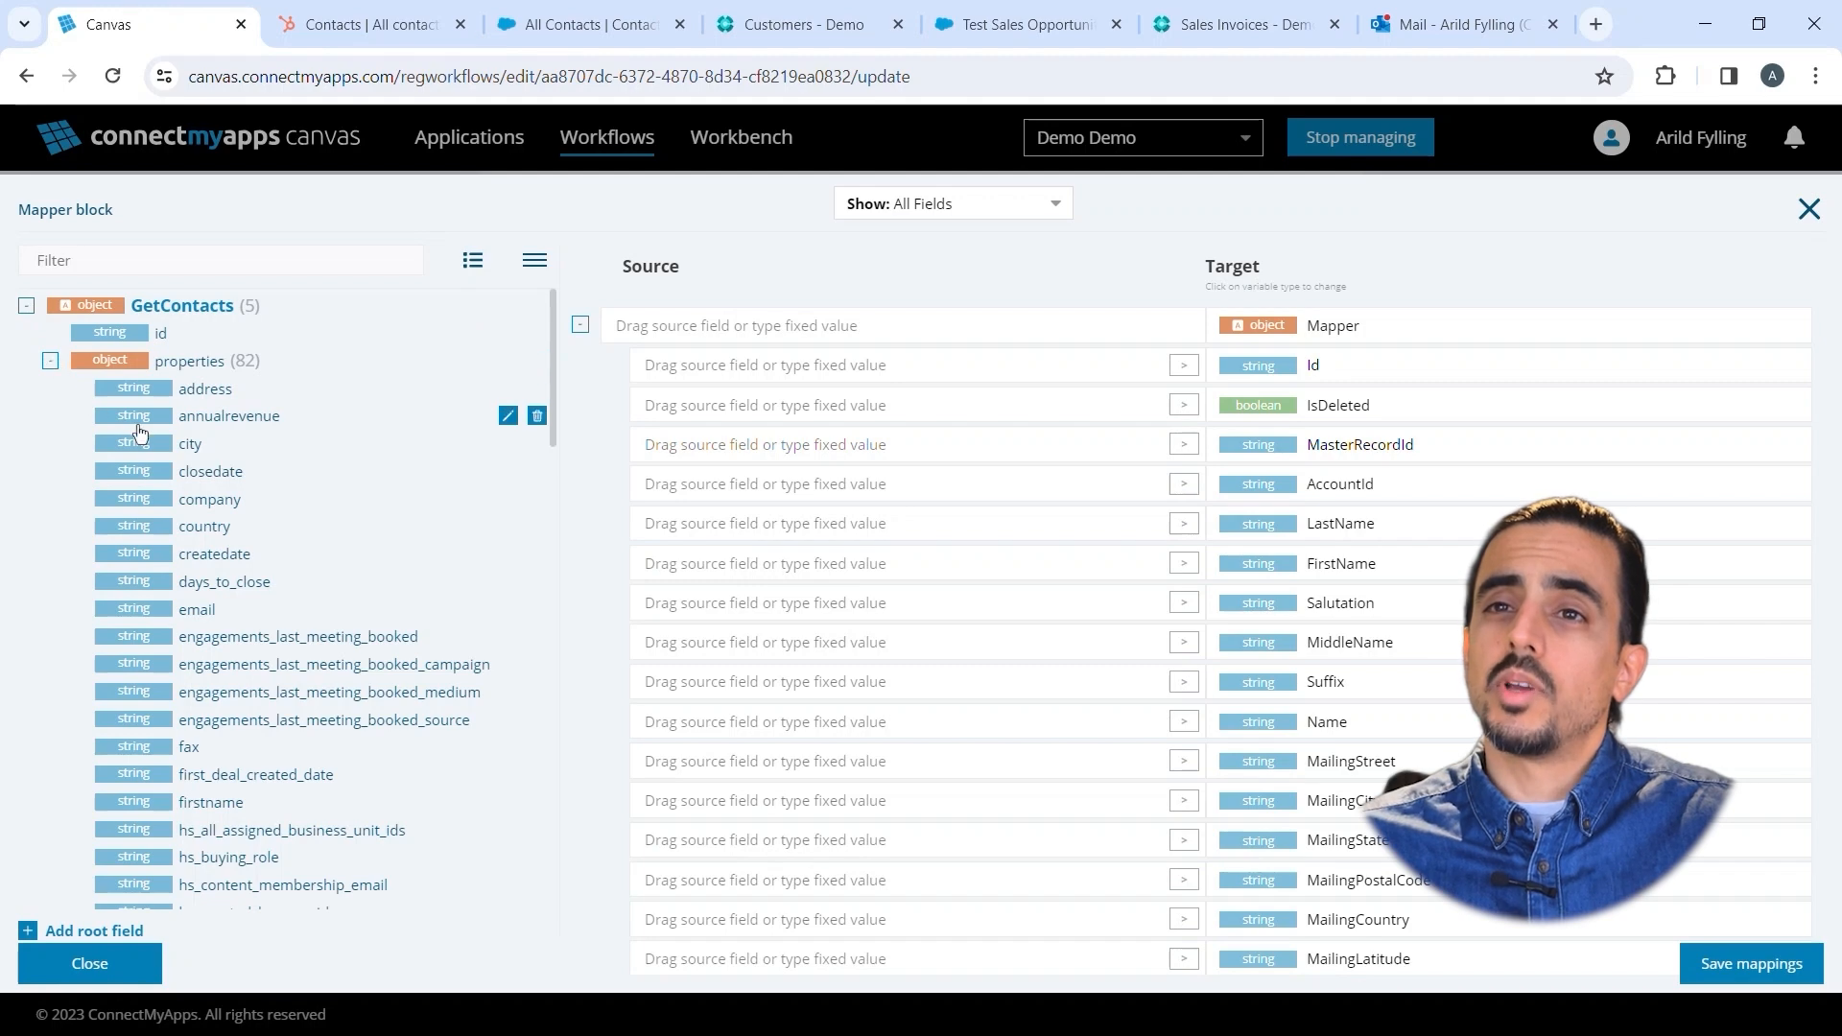
- Map the source property firstname to the target FirstName and lastname to the target LastName
{"action": "scroll", "coordinate": [200, 469], "scroll_direction": "down", "scroll_amount": 1}
{"action": "scroll", "coordinate": [200, 469], "scroll_direction": "down", "scroll_amount": 5}
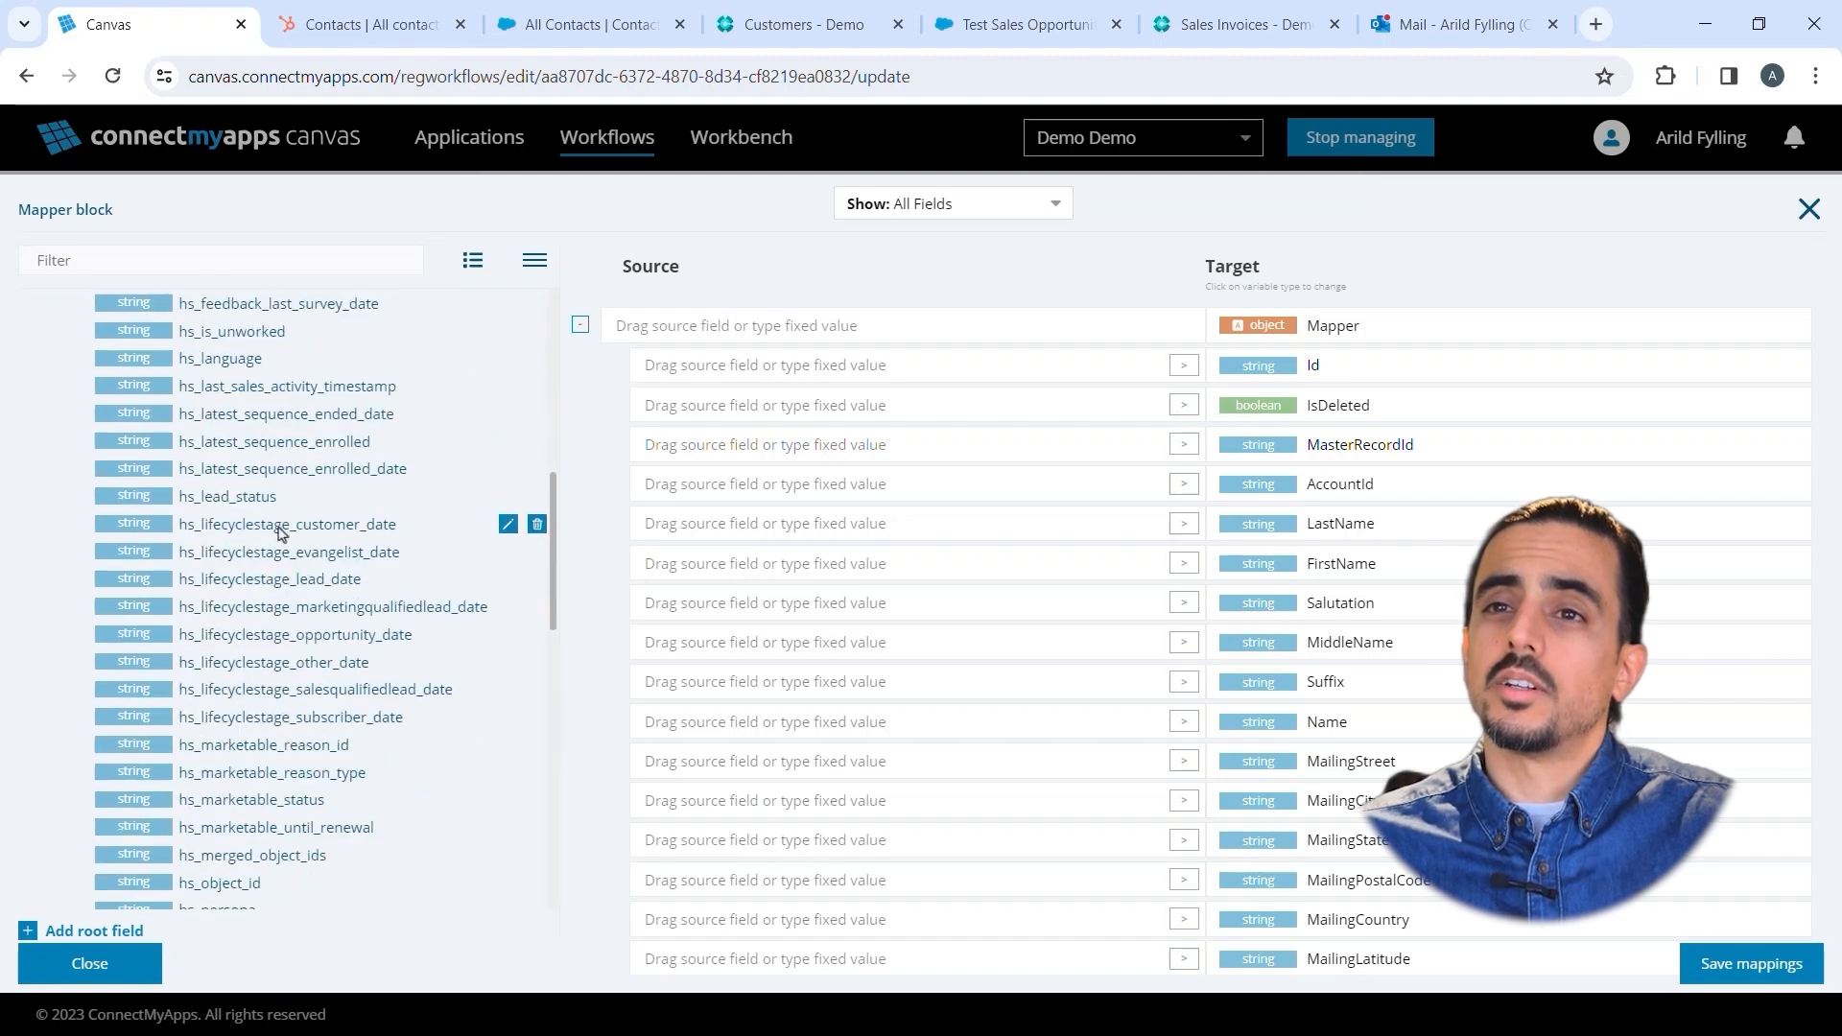
{"action": "scroll", "coordinate": [281, 534], "scroll_direction": "down", "scroll_amount": 7}
{"action": "scroll", "coordinate": [281, 535], "scroll_direction": "down", "scroll_amount": 2}
{"action": "scroll", "coordinate": [283, 534], "scroll_direction": "up", "scroll_amount": 11}
{"action": "scroll", "coordinate": [283, 534], "scroll_direction": "up", "scroll_amount": 3}
{"action": "left_click", "coordinate": [182, 260]}
{"action": "type", "text": "first"}
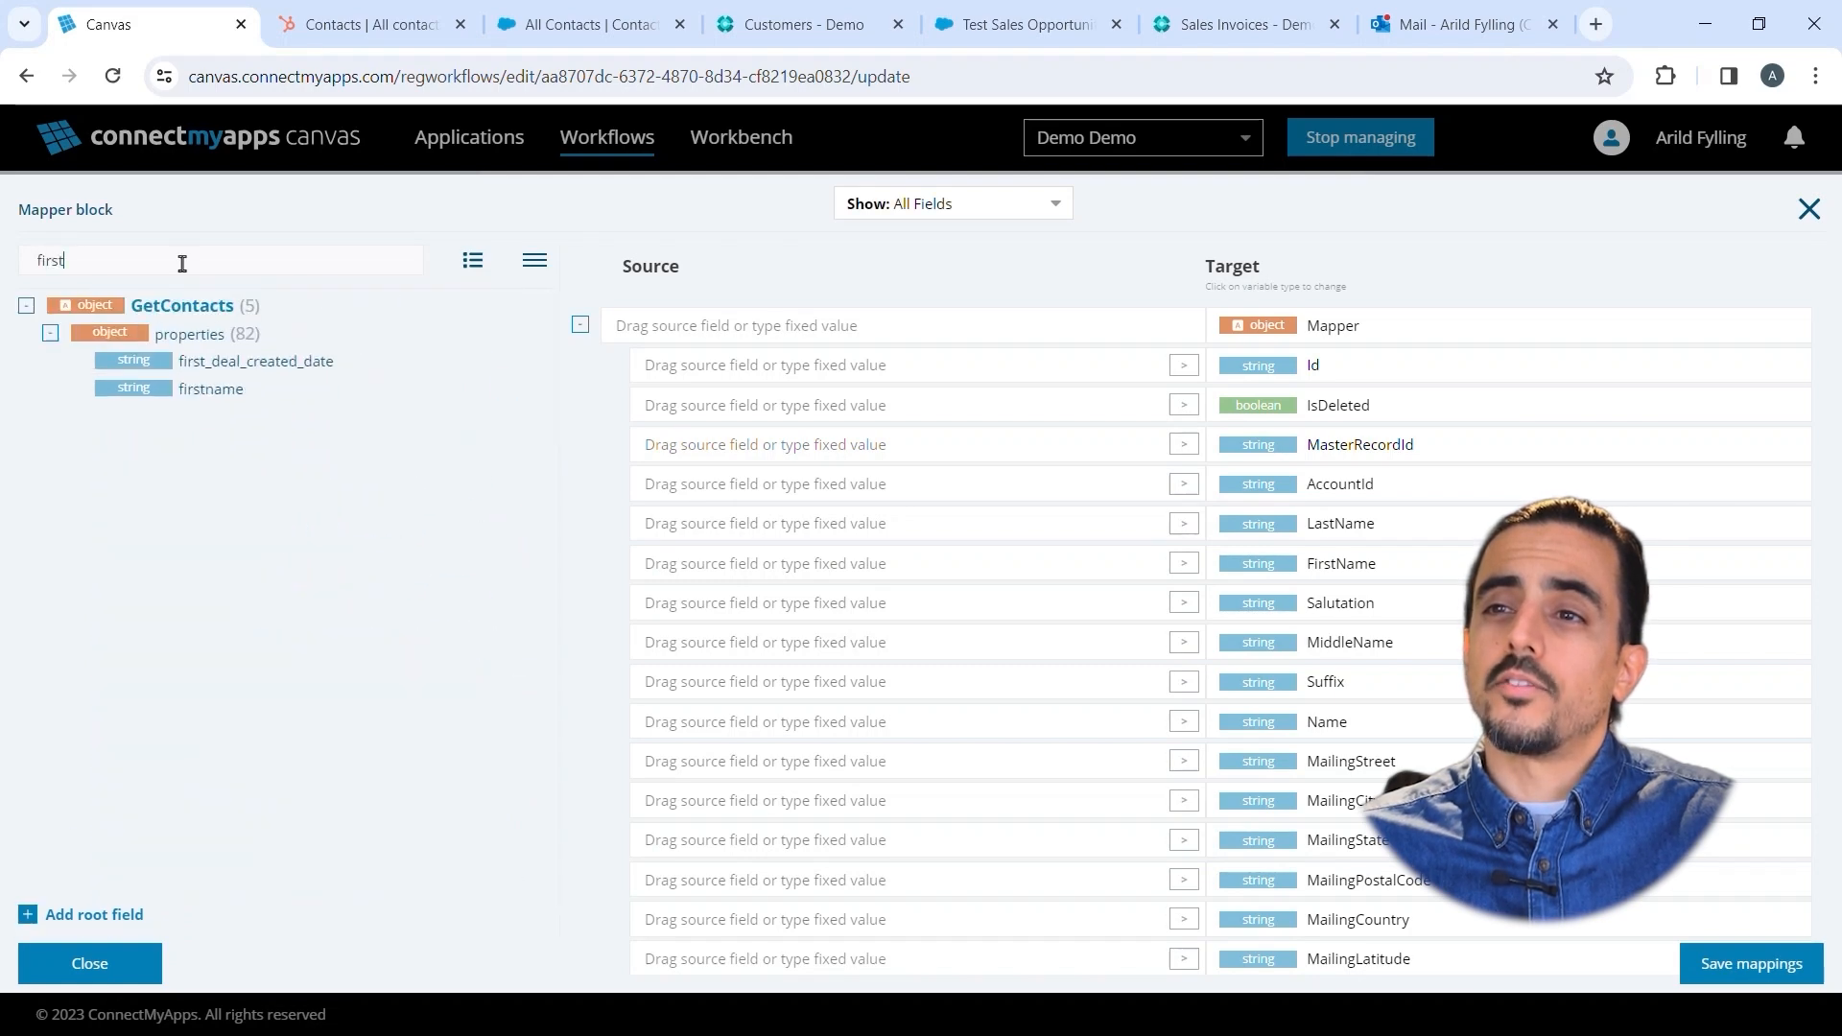
{"action": "left_click_drag", "start_coordinate": [207, 396], "coordinate": [710, 566]}
{"action": "double_click", "coordinate": [182, 260]}
{"action": "type", "text": "last"}
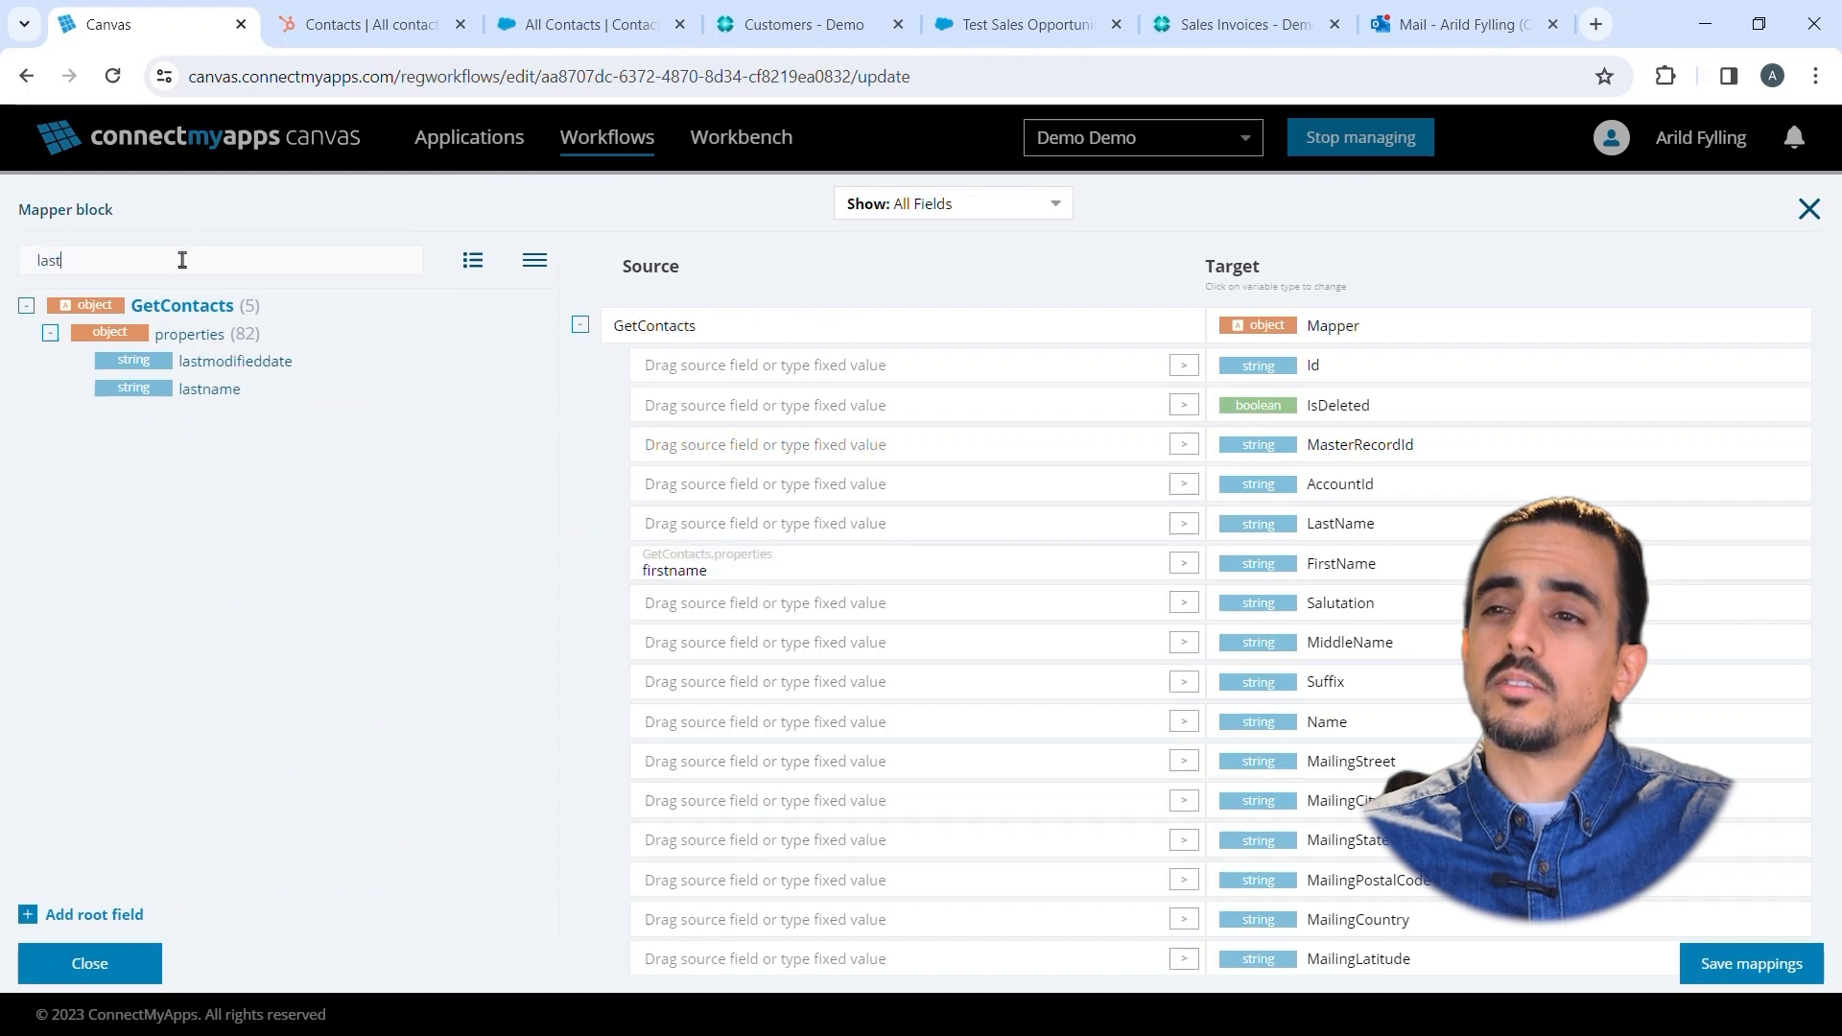
{"action": "left_click_drag", "start_coordinate": [206, 390], "coordinate": [912, 523]}
- Find the GetContacts property email and map it to the target field Email
{"action": "double_click", "coordinate": [201, 263]}
{"action": "type", "text": "email"}
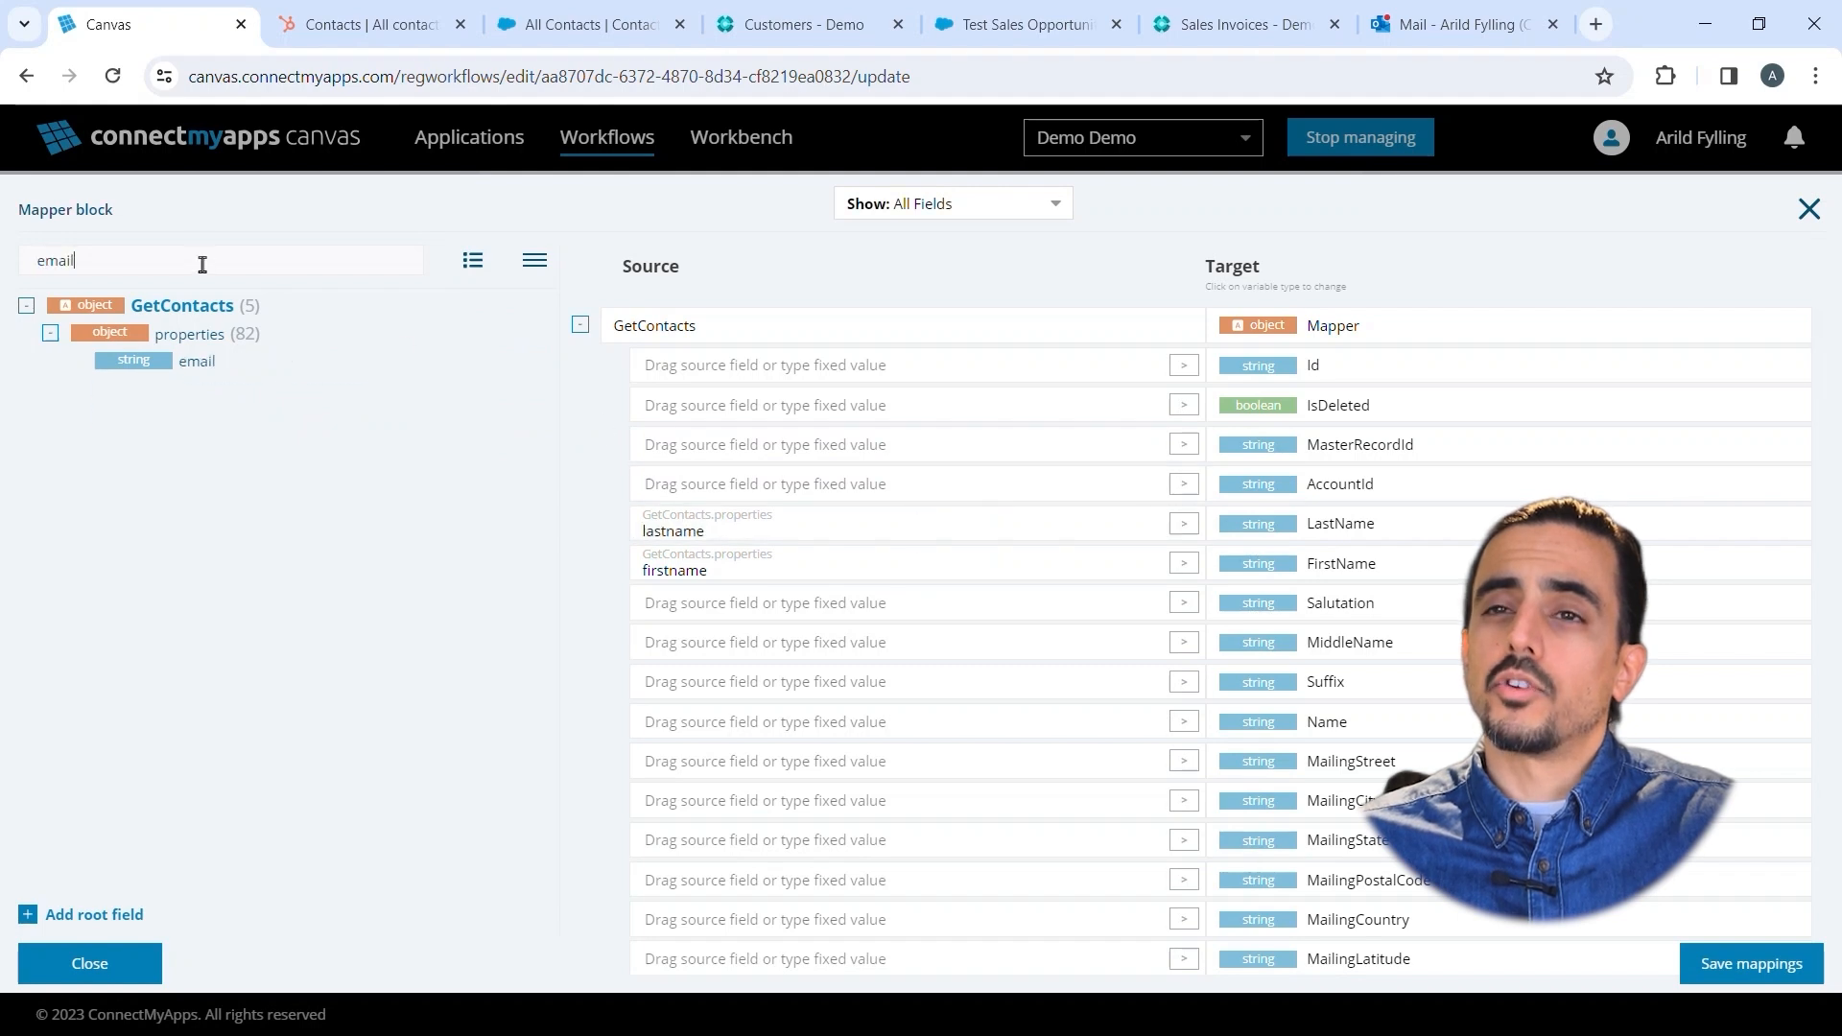
{"action": "left_click_drag", "start_coordinate": [206, 360], "coordinate": [867, 678]}
{"action": "scroll", "coordinate": [833, 601], "scroll_direction": "down", "scroll_amount": 3}
{"action": "scroll", "coordinate": [843, 625], "scroll_direction": "down", "scroll_amount": 3}
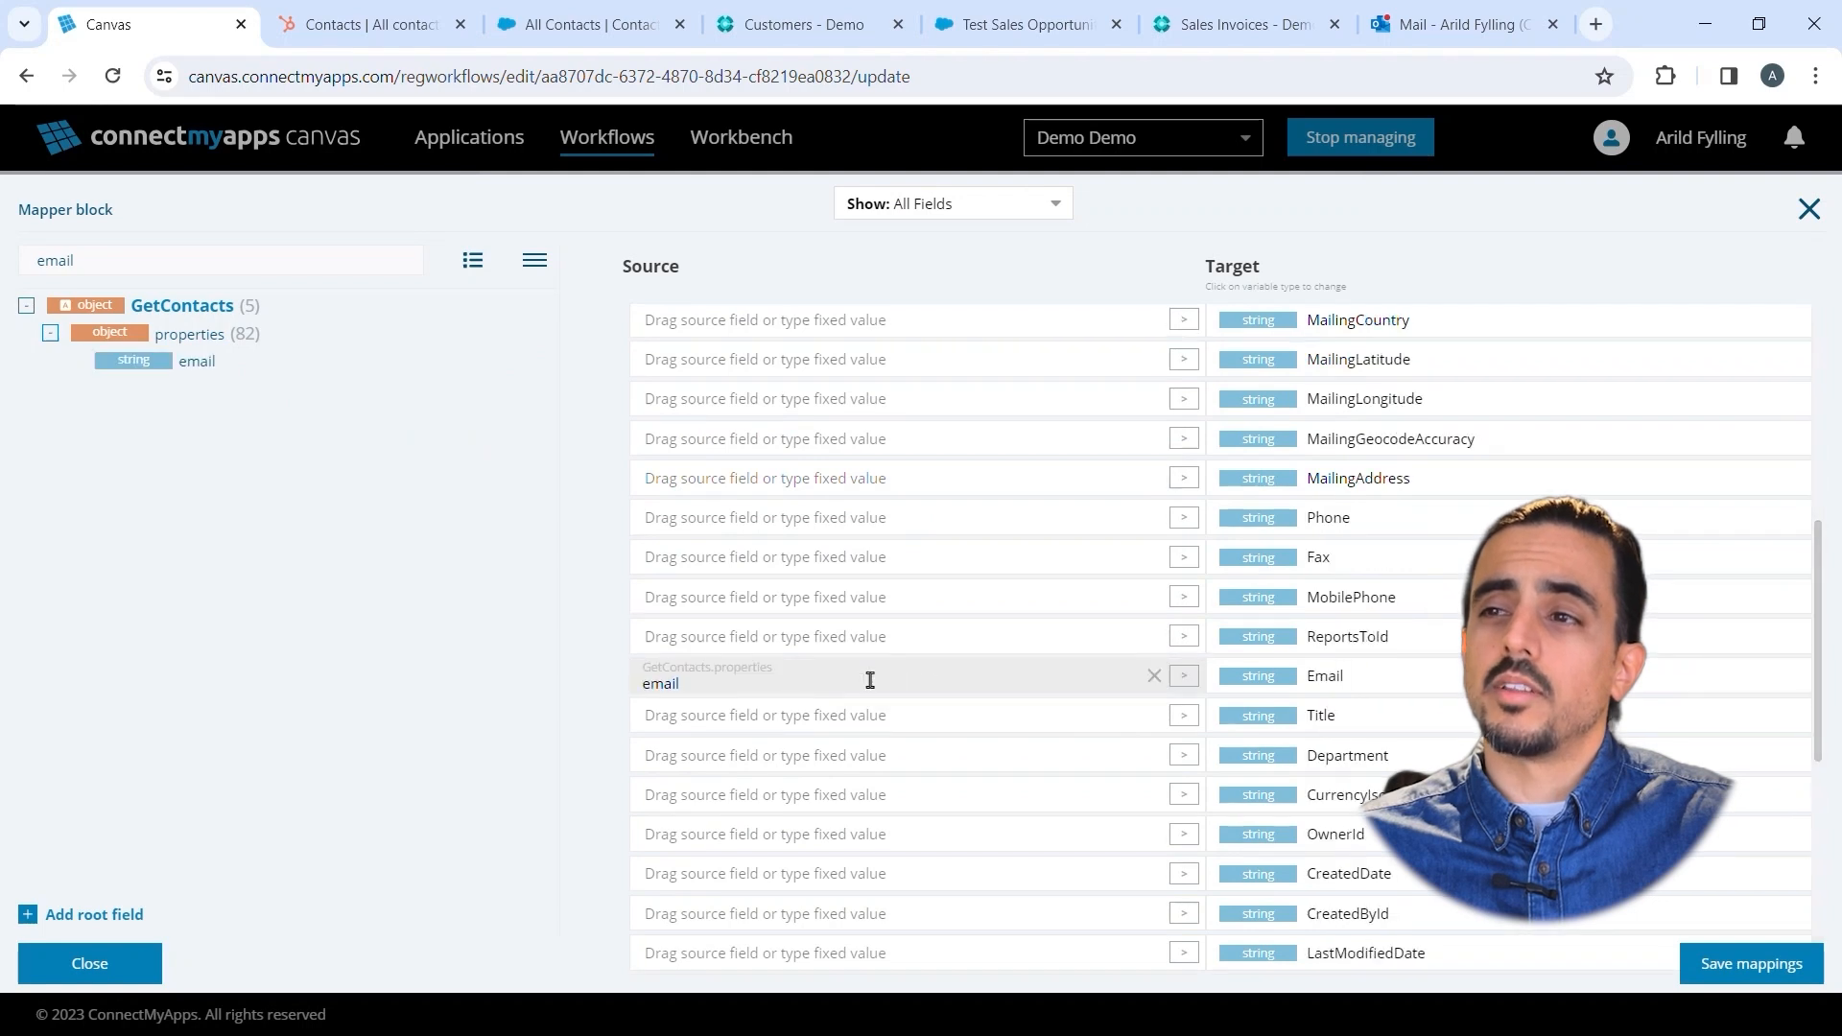
- Map the source property country to the target field MailingCountry and save the mappings
{"action": "double_click", "coordinate": [182, 270]}
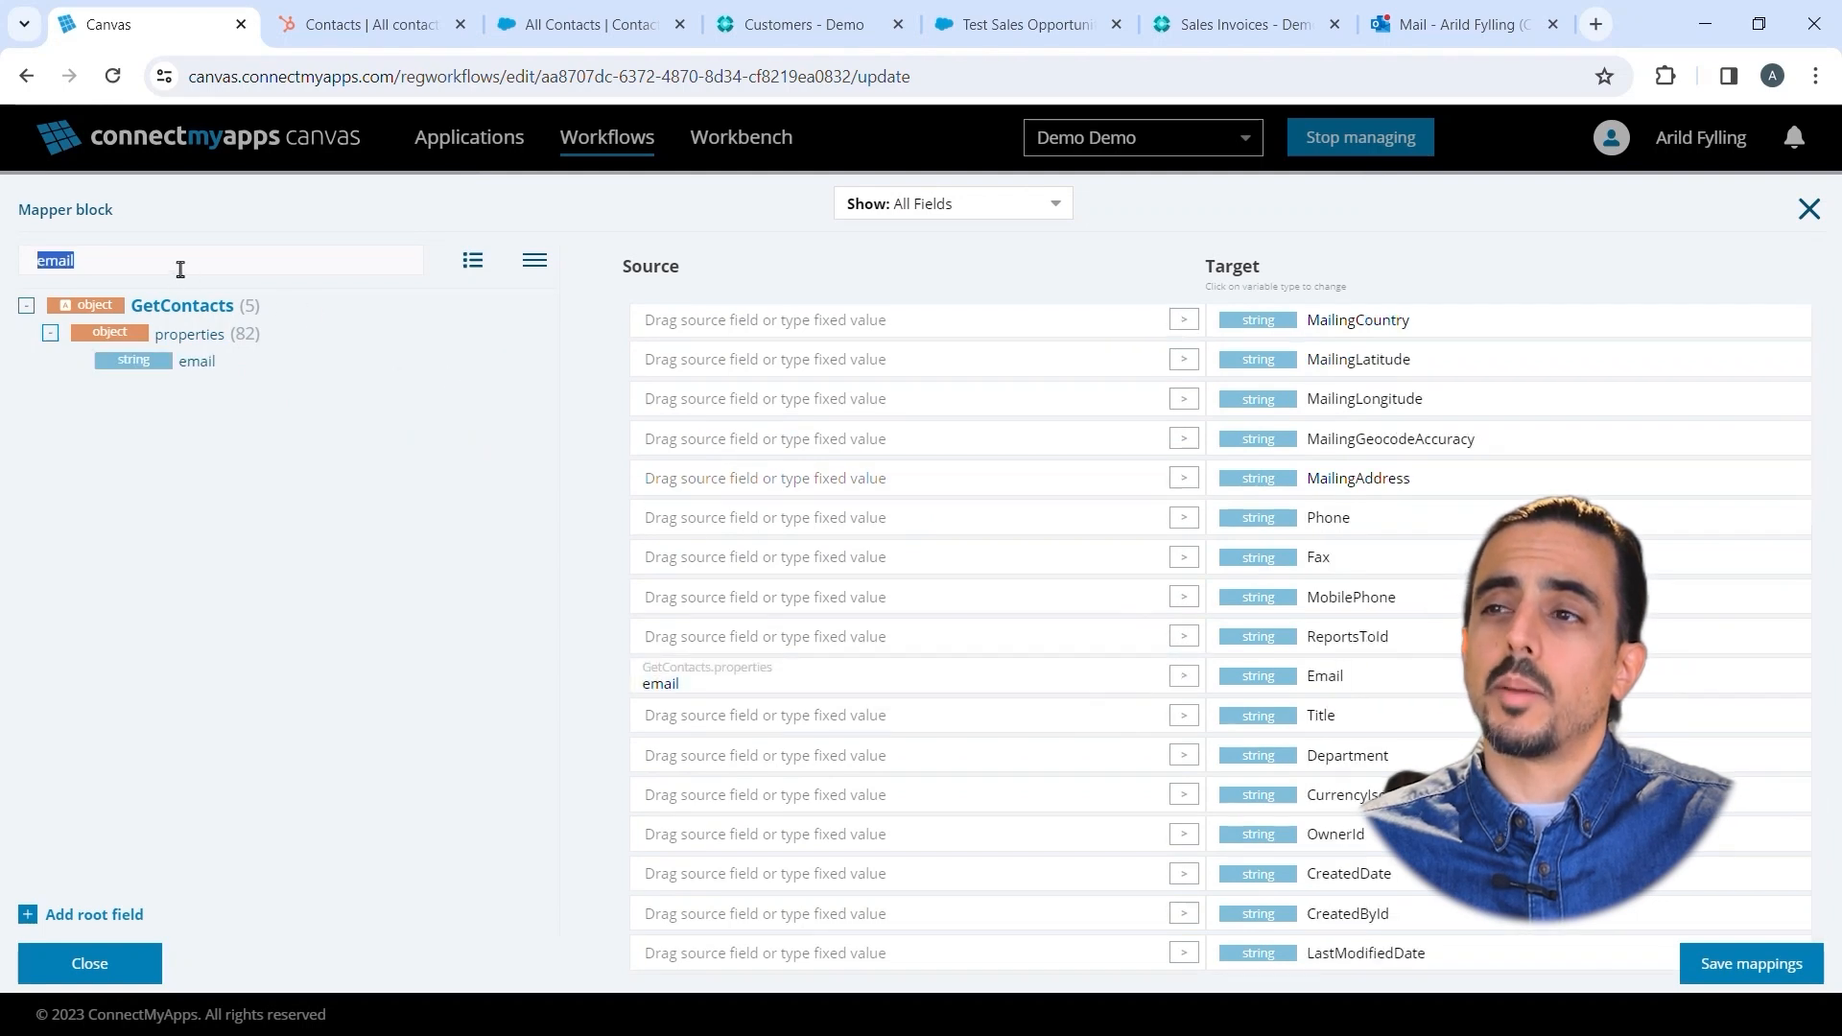
{"action": "type", "text": "countr"}
{"action": "left_click_drag", "start_coordinate": [205, 361], "coordinate": [791, 450]}
{"action": "scroll", "coordinate": [786, 526], "scroll_direction": "up", "scroll_amount": 5}
{"action": "scroll", "coordinate": [785, 526], "scroll_direction": "down", "scroll_amount": 4}
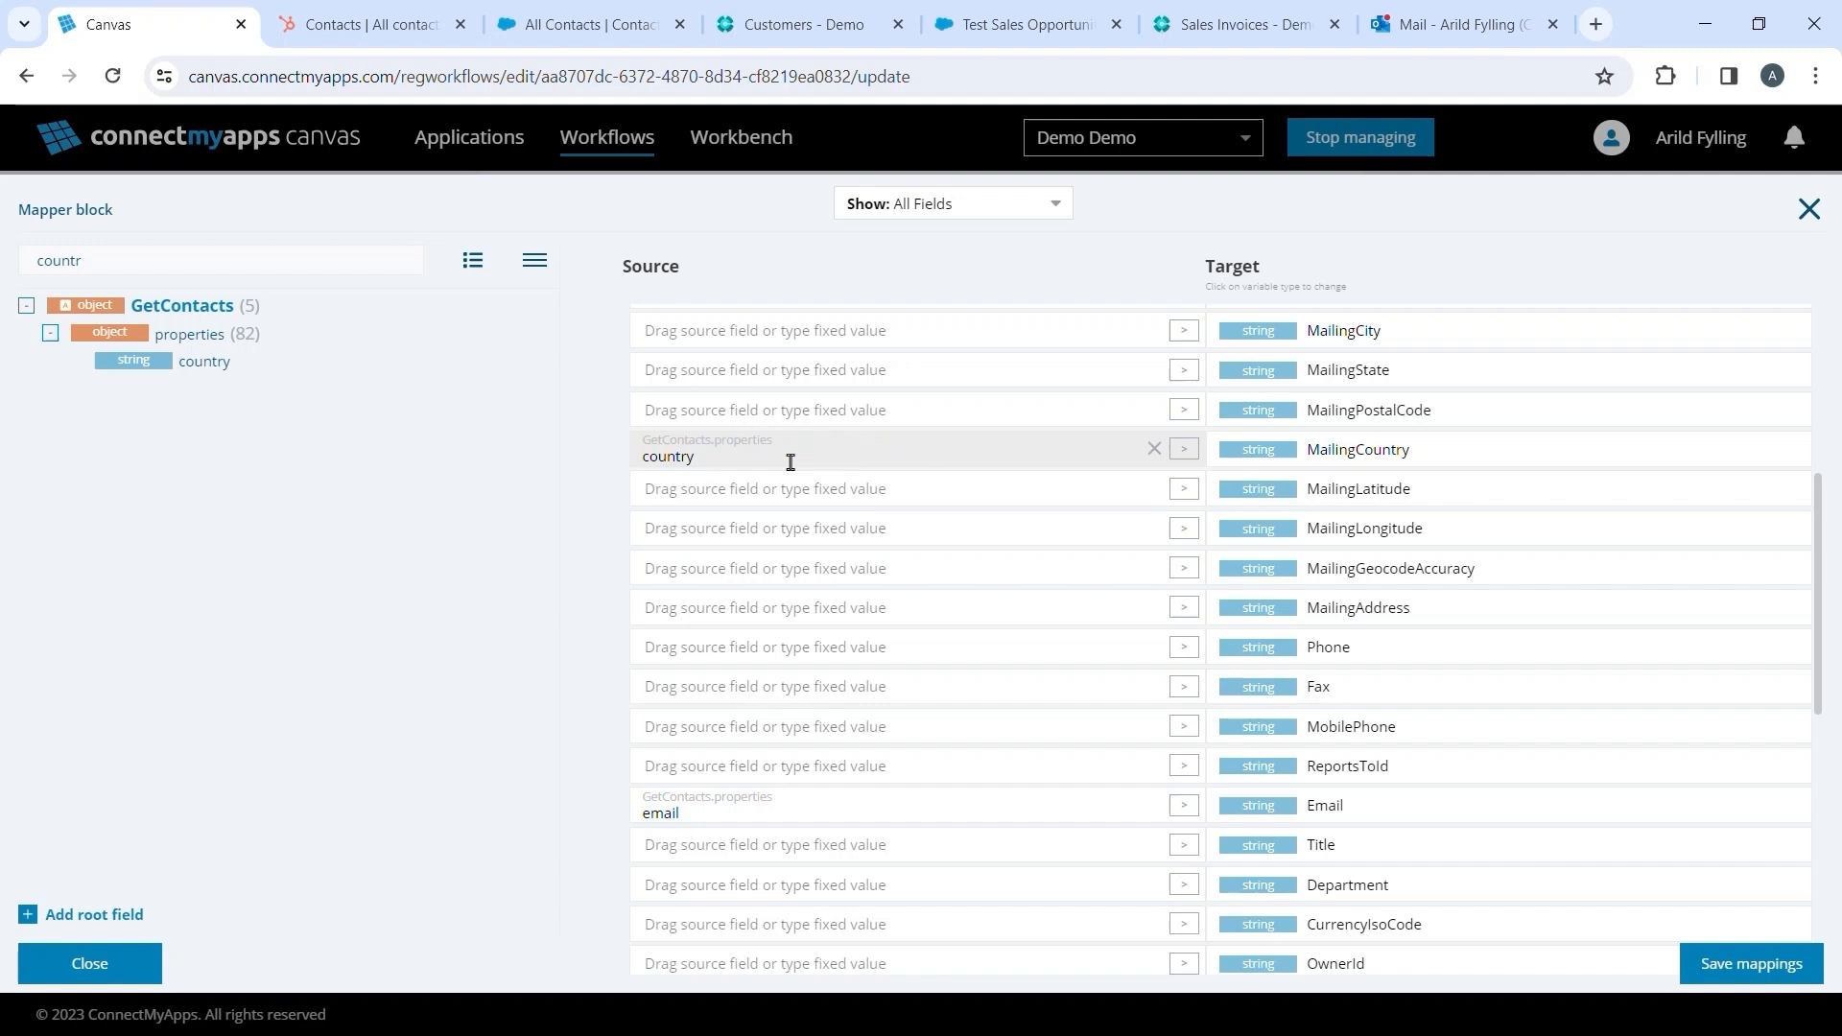
{"action": "left_click", "coordinate": [1725, 973]}
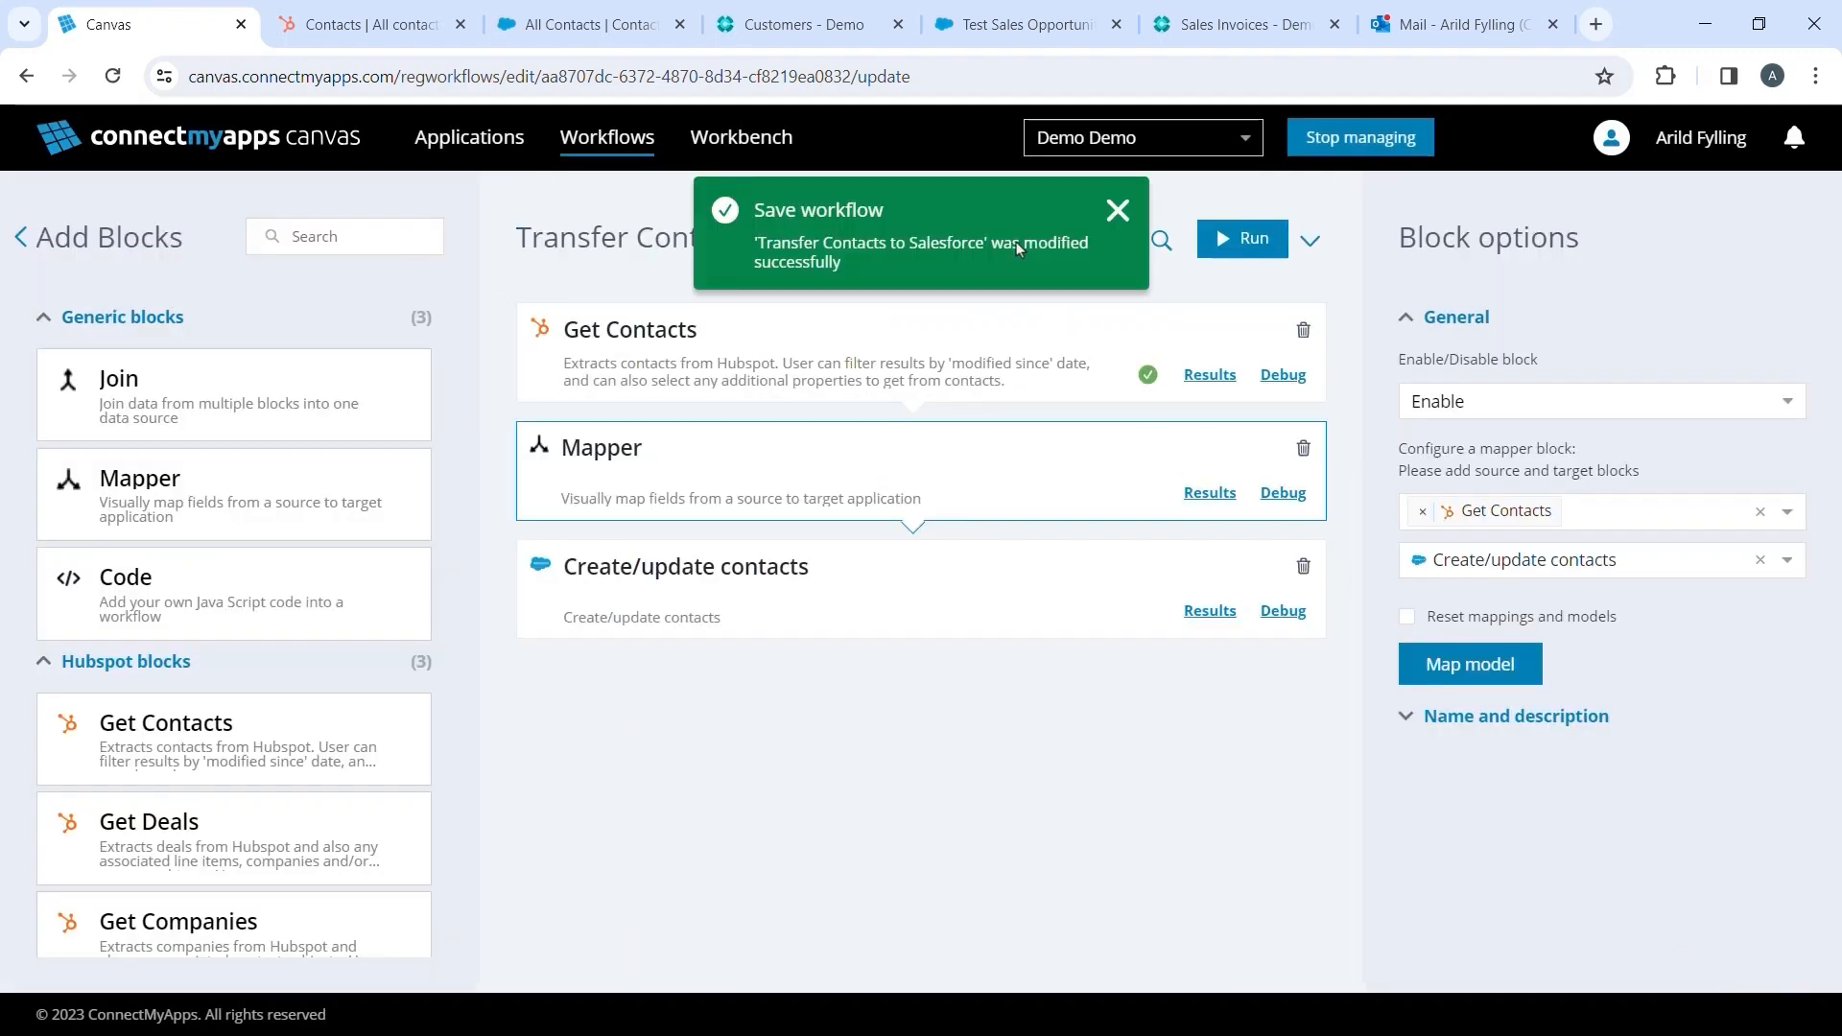
- Run the Transfer Contacts to Salesforce workflow and review the results of its Get Contacts block
{"action": "left_click", "coordinate": [1245, 241]}
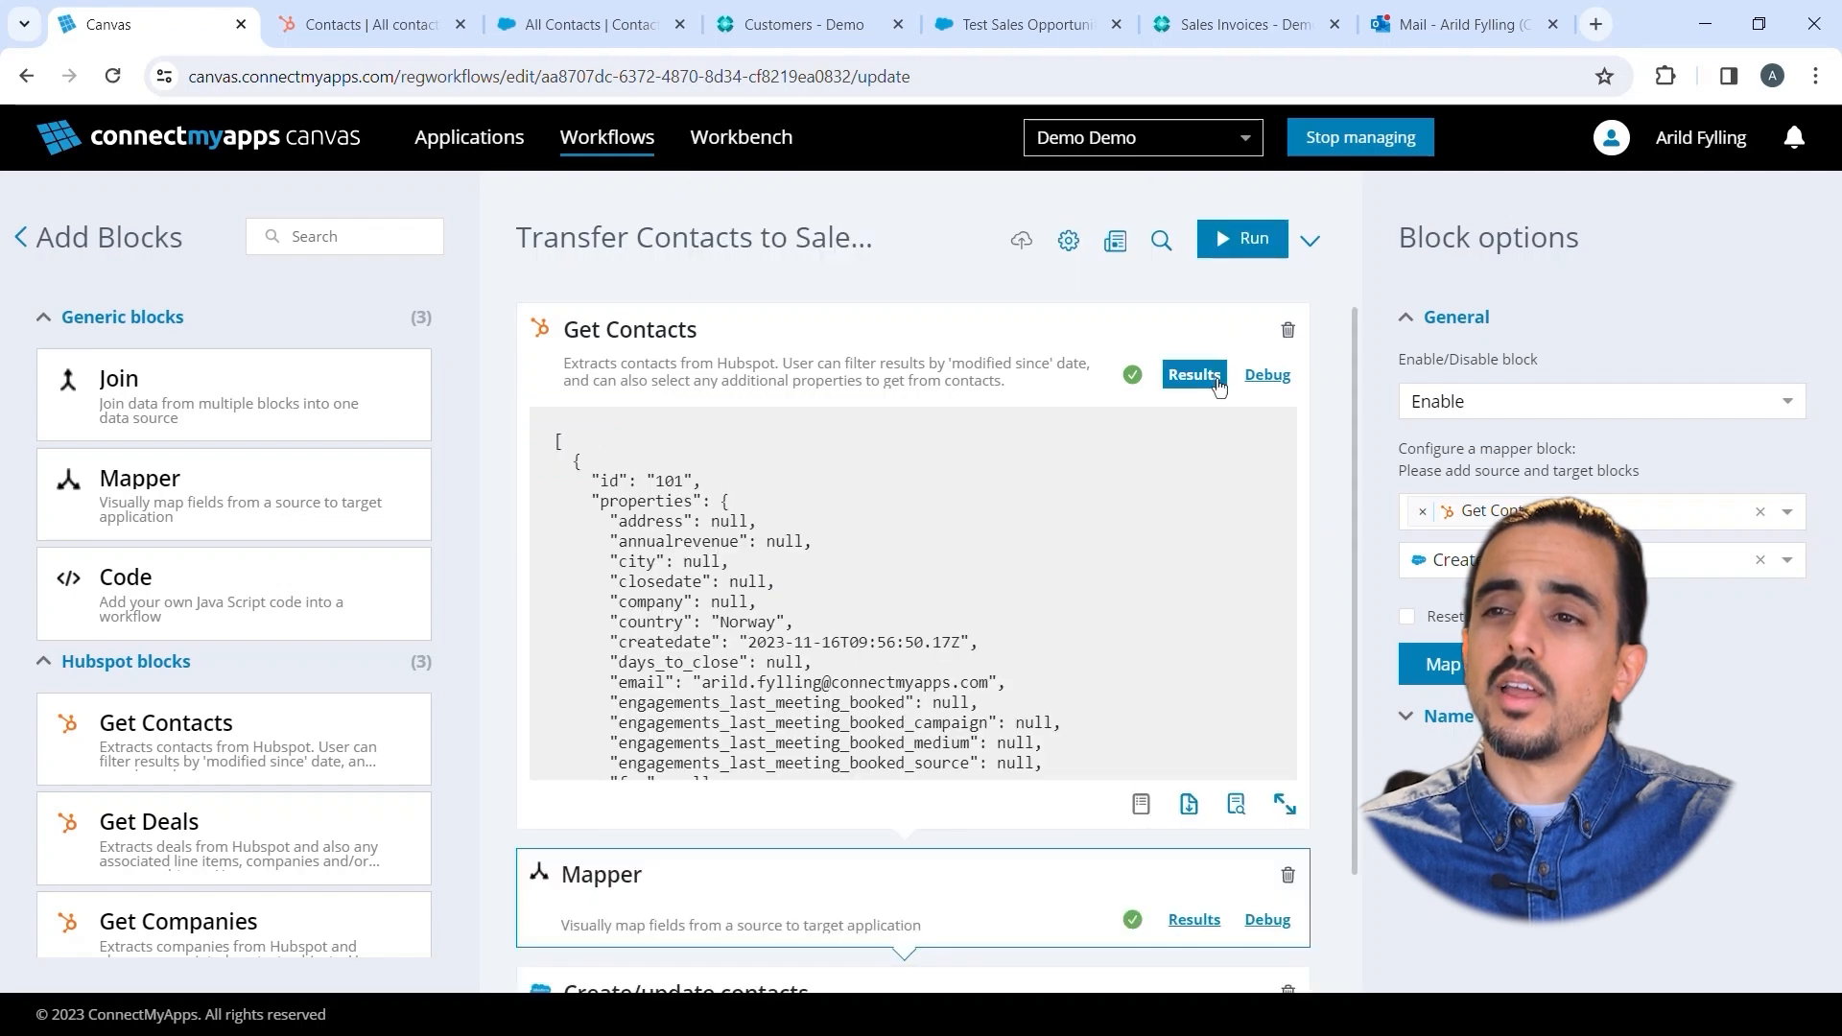
{"action": "scroll", "coordinate": [1190, 461], "scroll_direction": "down", "scroll_amount": 20}
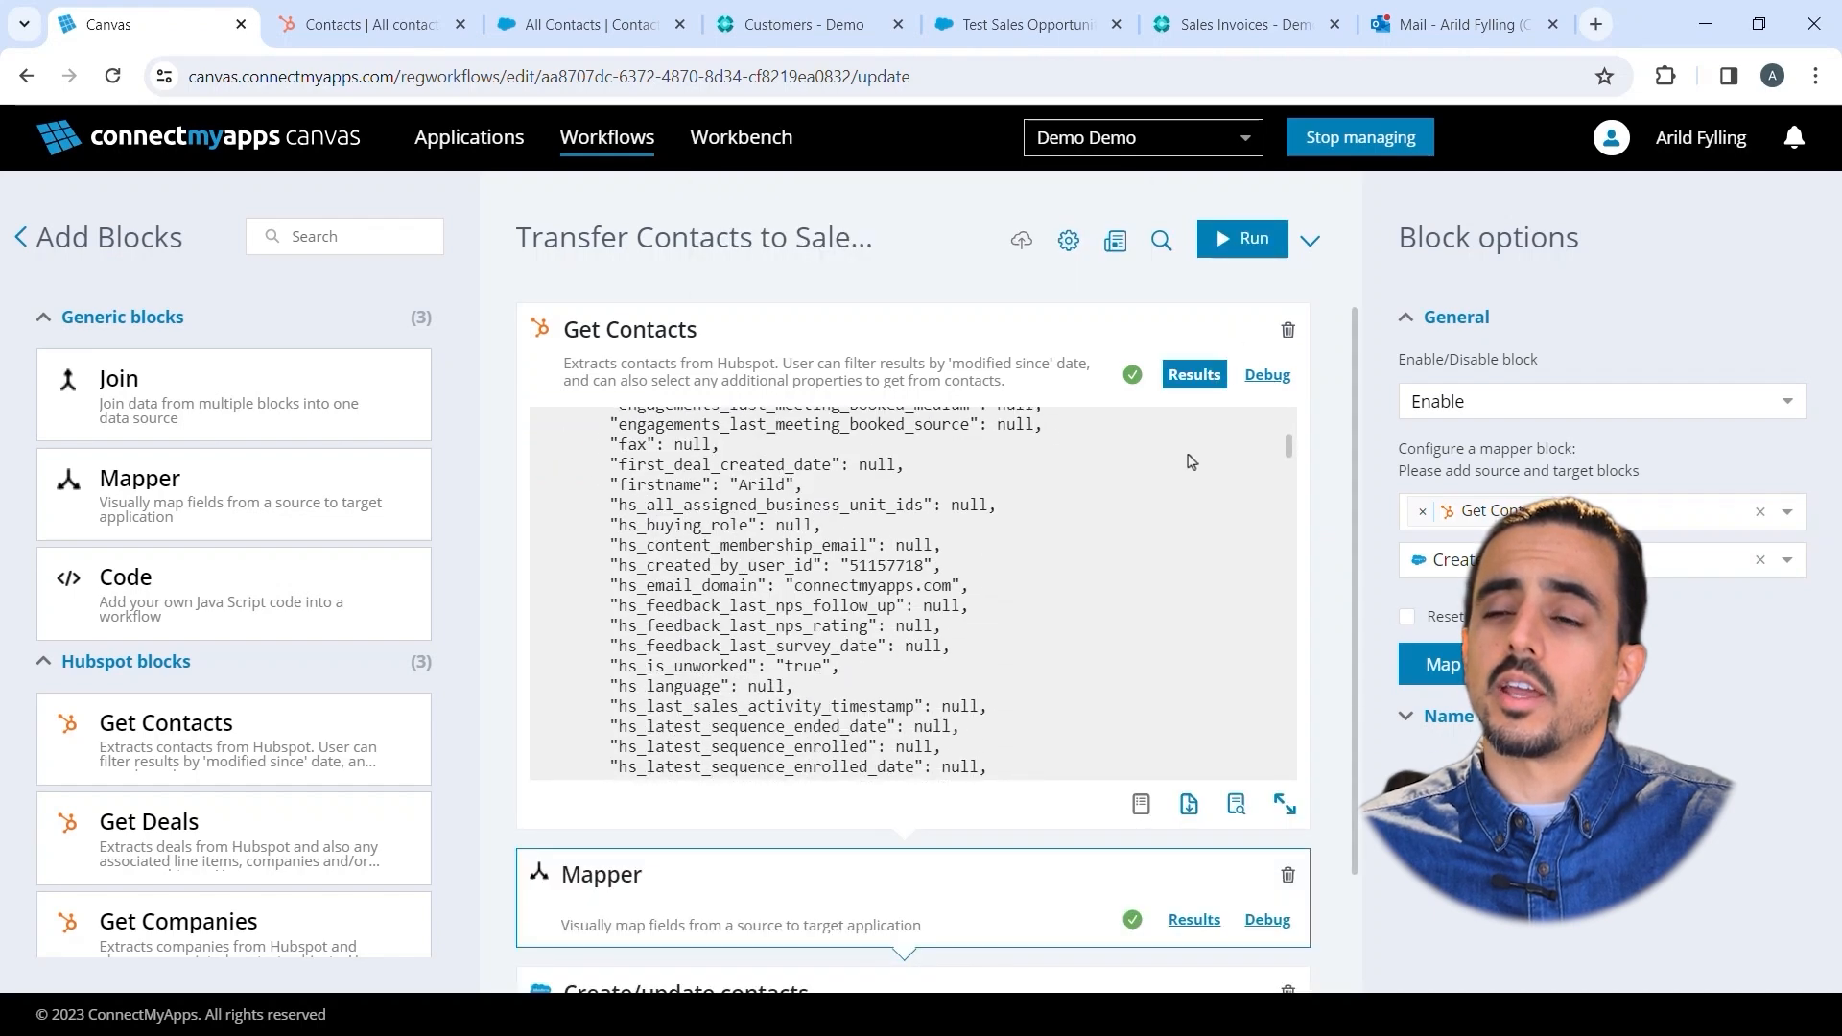
{"action": "left_click", "coordinate": [1195, 386]}
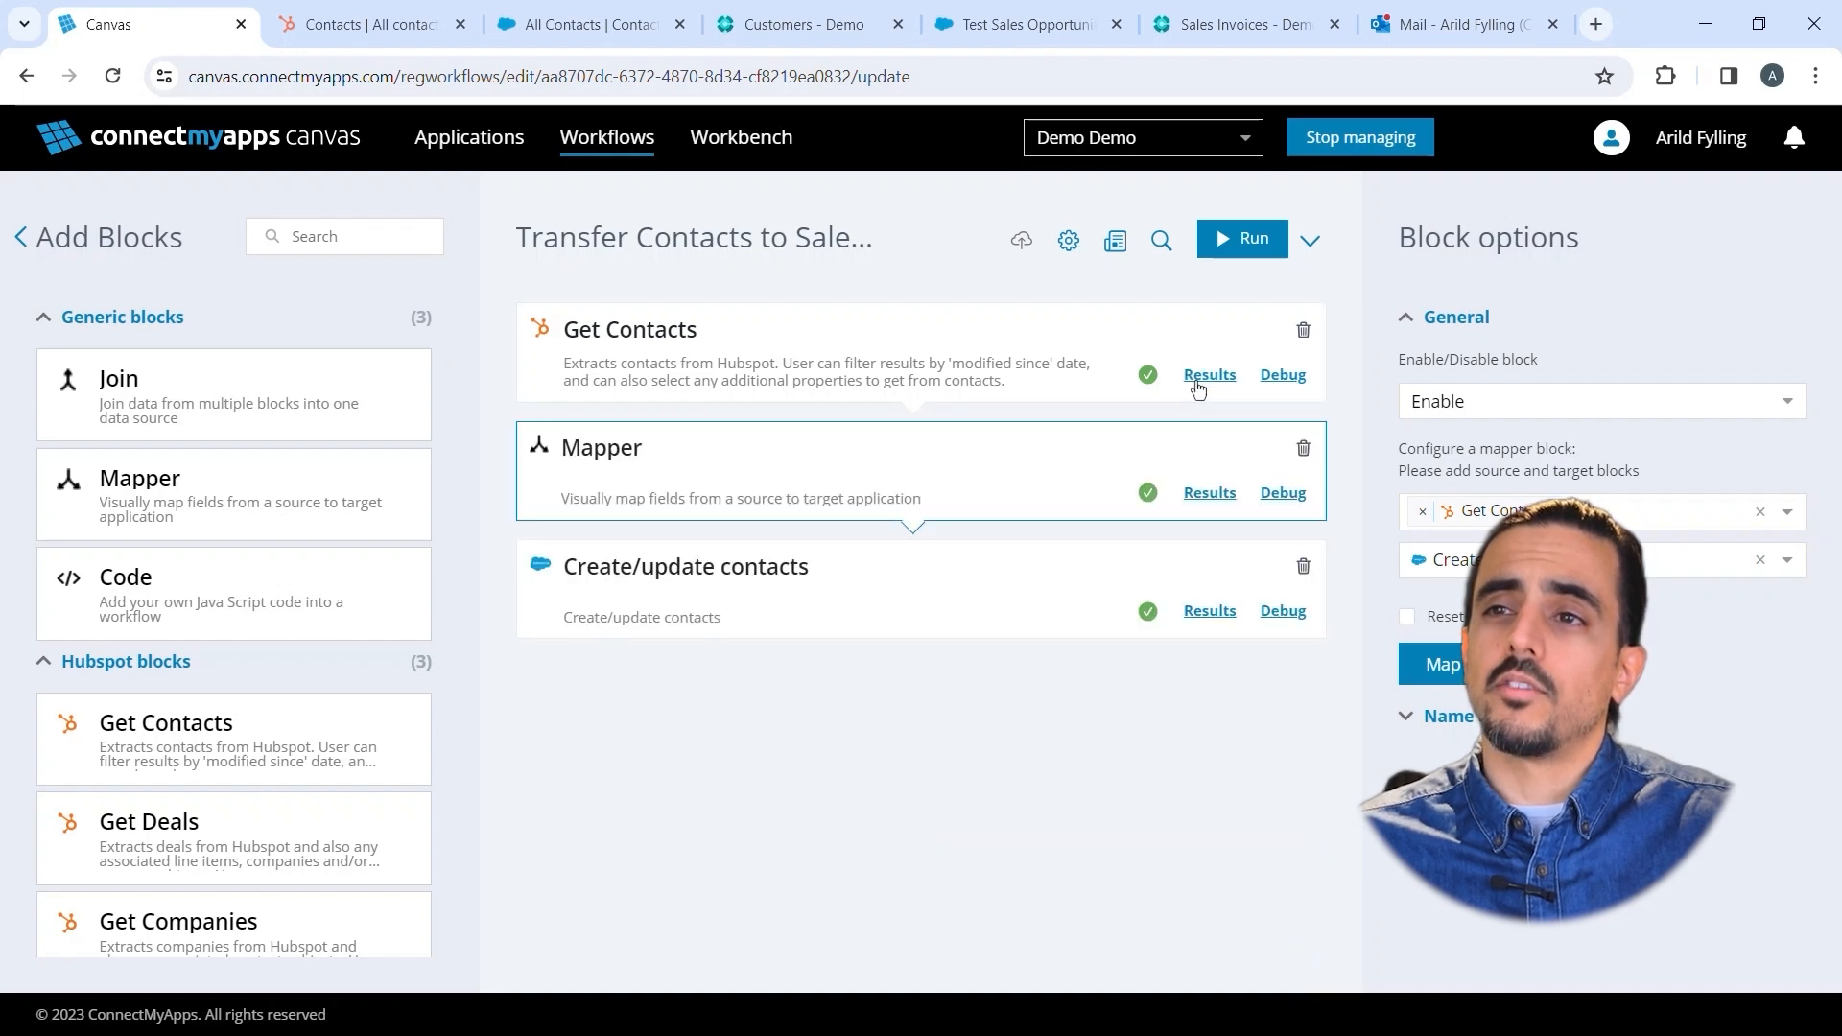
- Review the run results of the Mapper block and the Create/update contacts block
{"action": "left_click", "coordinate": [1202, 496]}
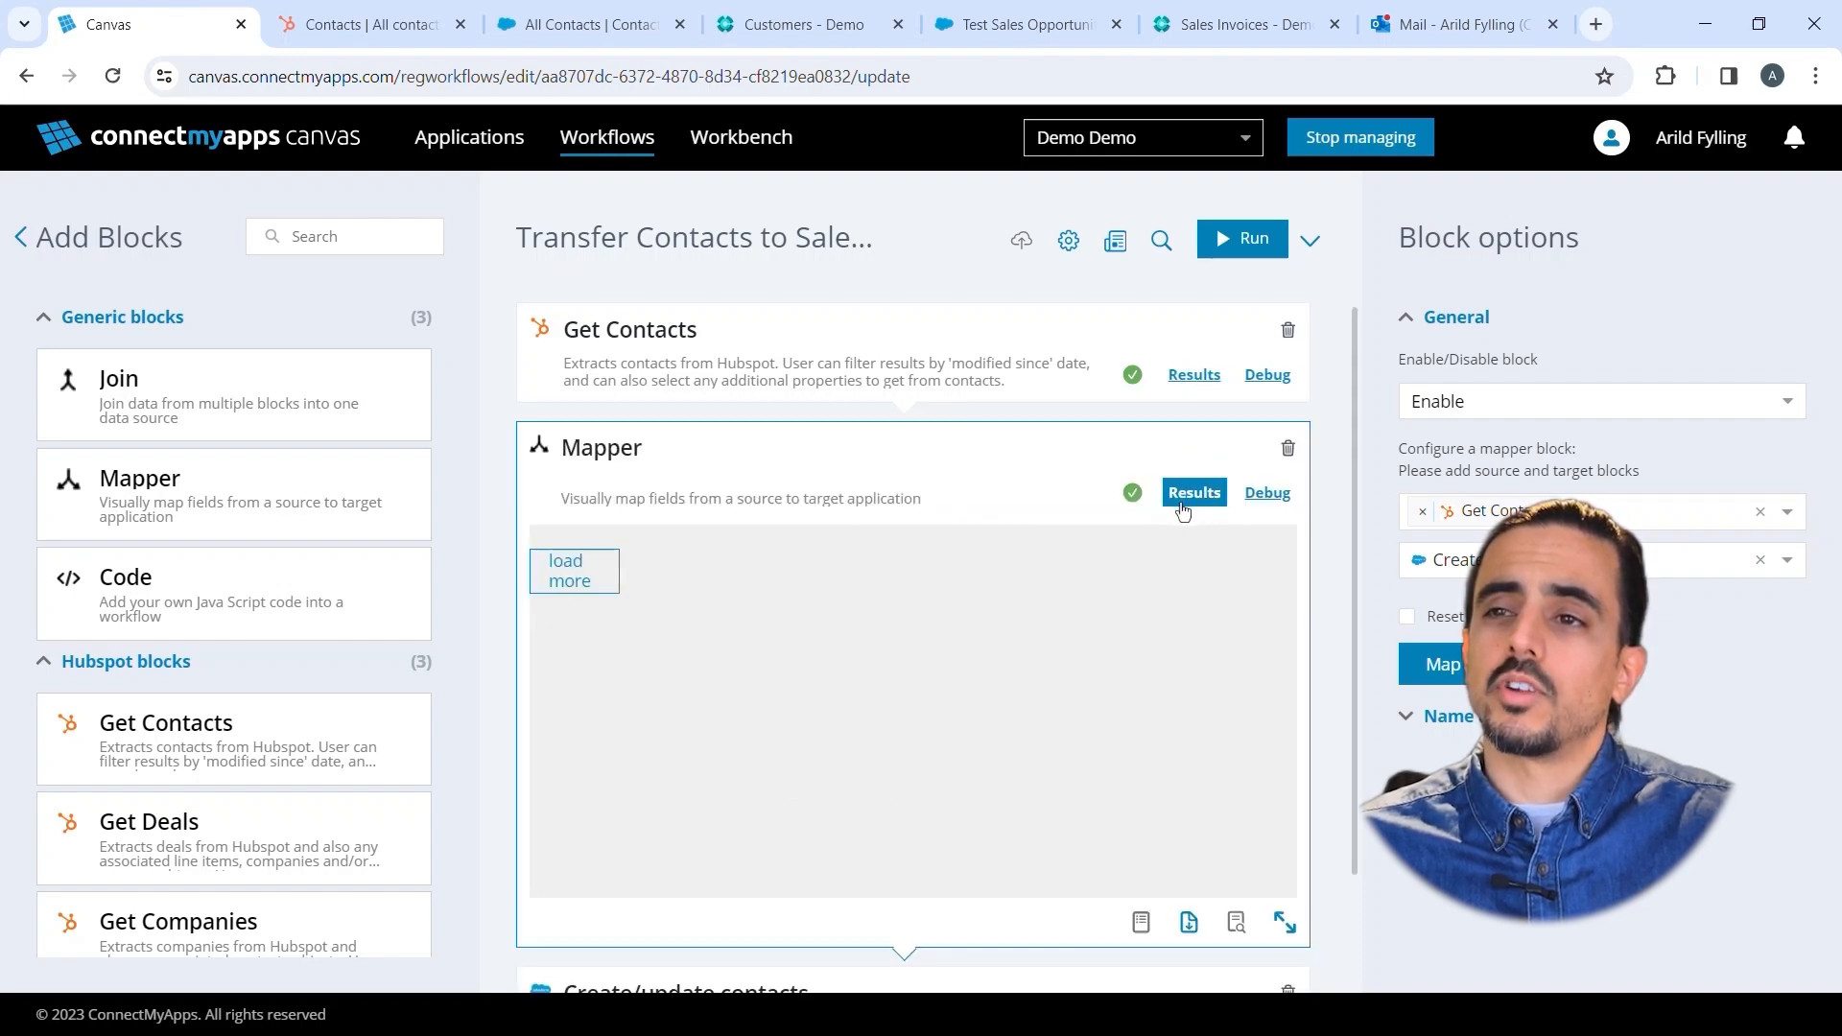
{"action": "scroll", "coordinate": [1141, 571], "scroll_direction": "down", "scroll_amount": 1}
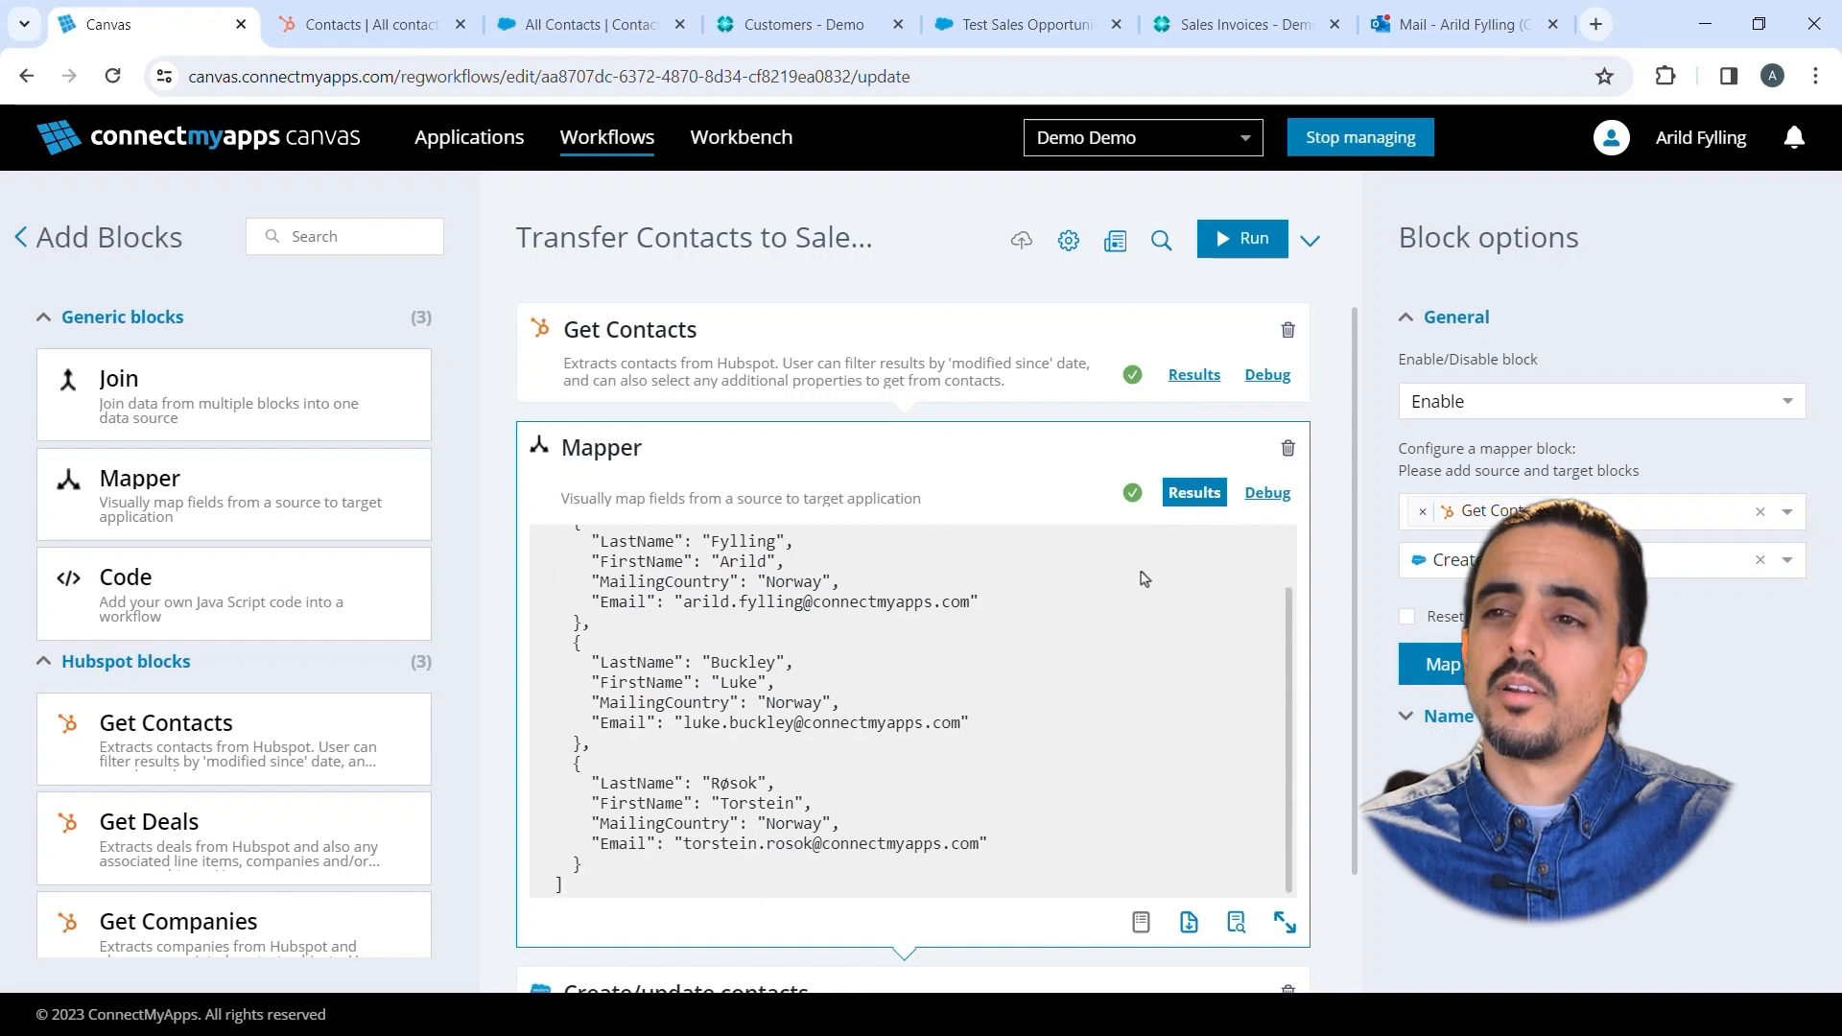
{"action": "left_click", "coordinate": [1194, 493]}
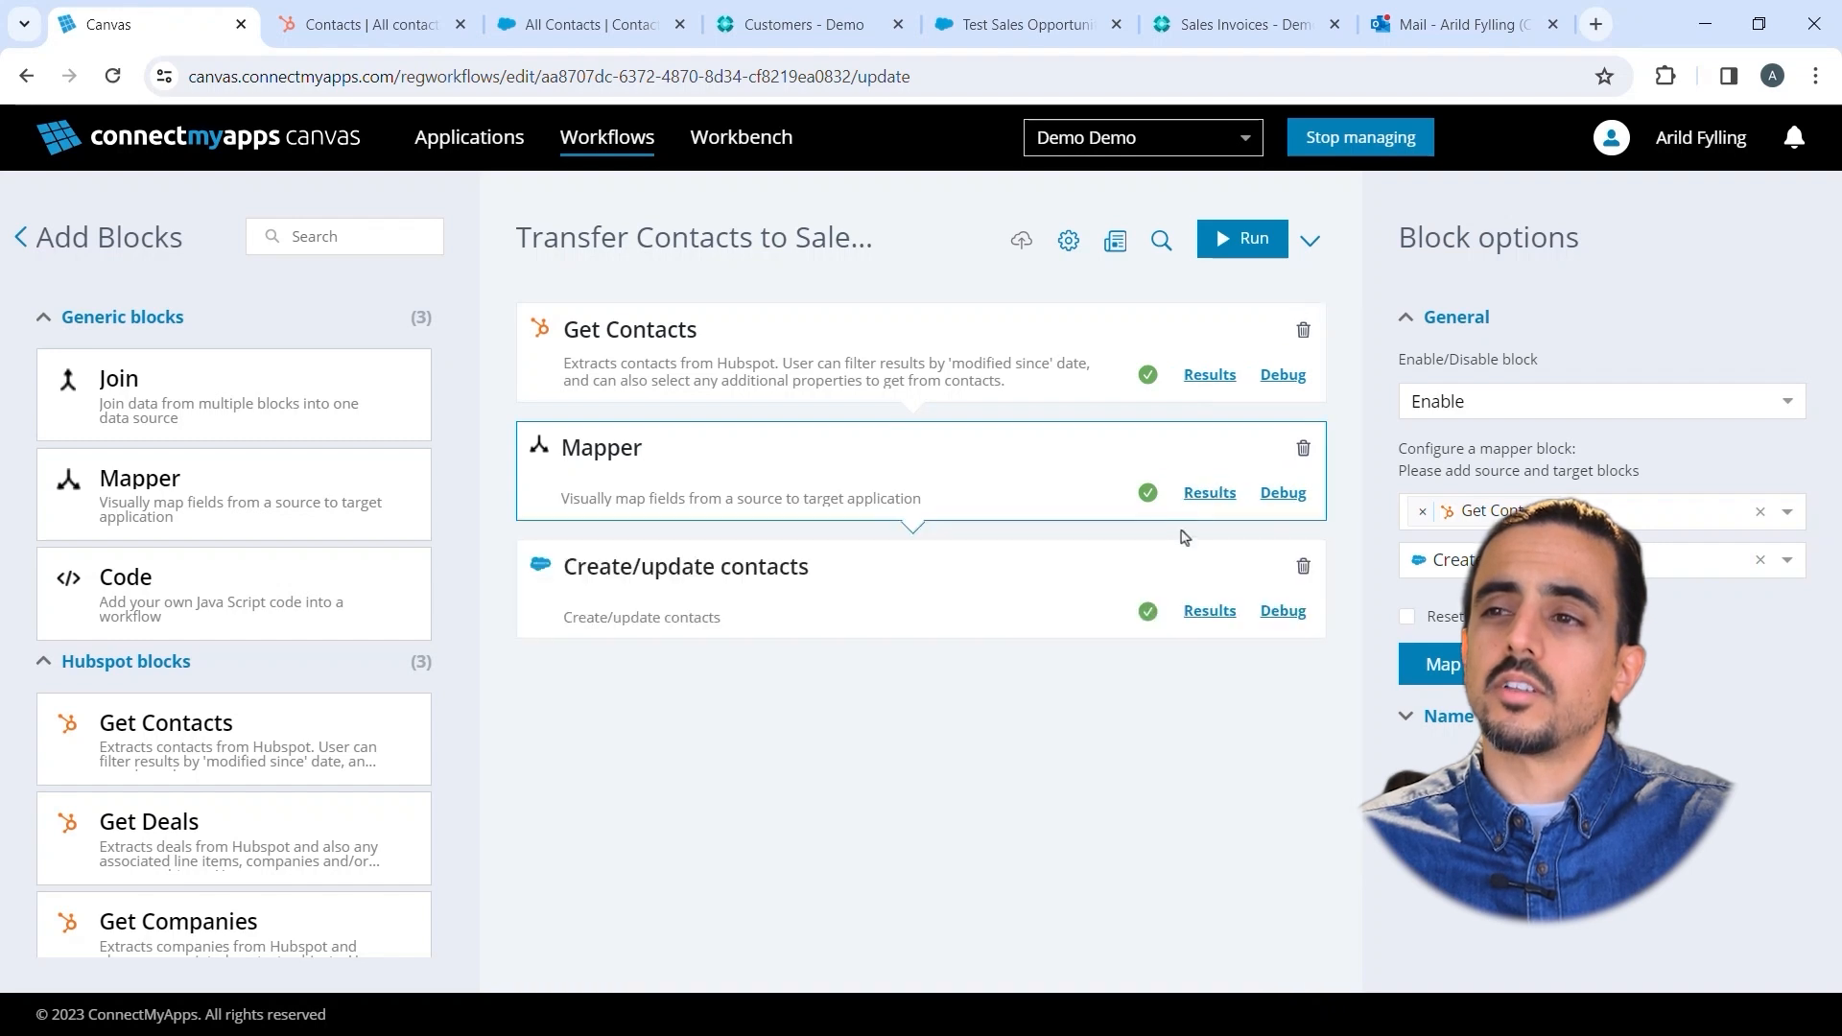
{"action": "left_click", "coordinate": [1194, 611]}
{"action": "scroll", "coordinate": [1117, 738], "scroll_direction": "down", "scroll_amount": 5}
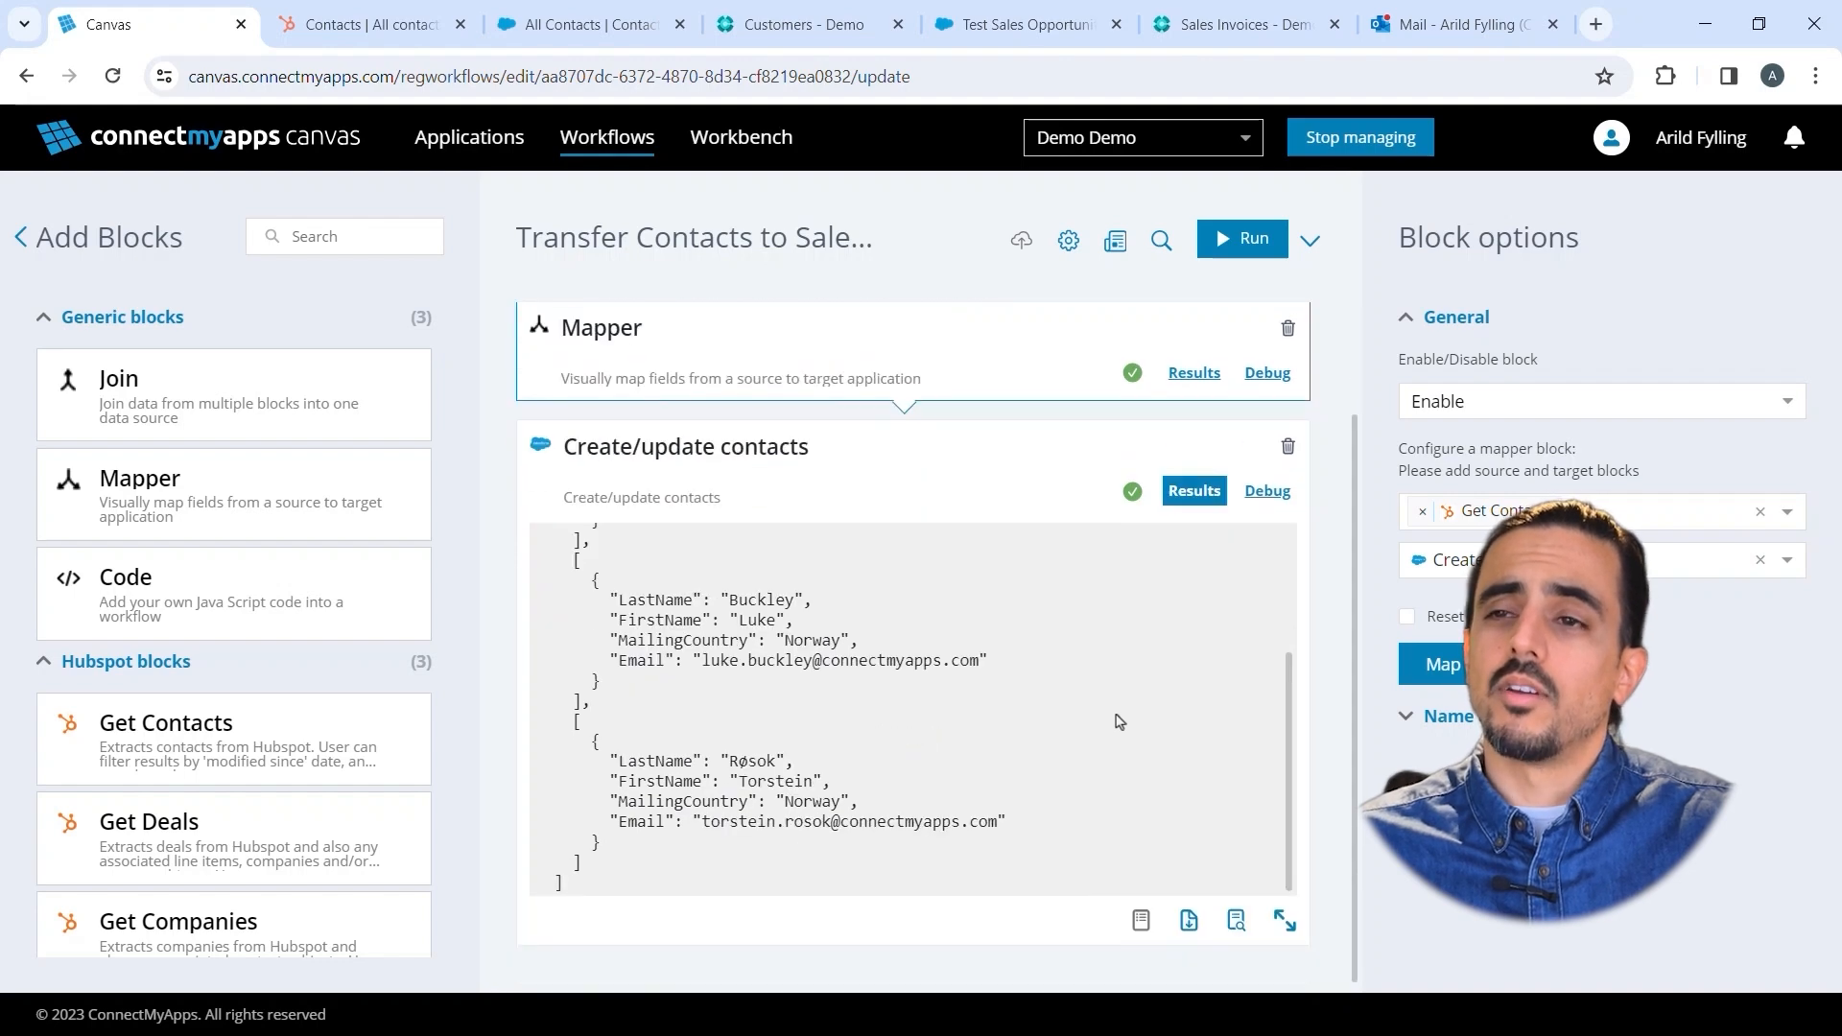
- Switch to Salesforce and reload the All Contacts list to check the transferred contacts
{"action": "left_click", "coordinate": [588, 28]}
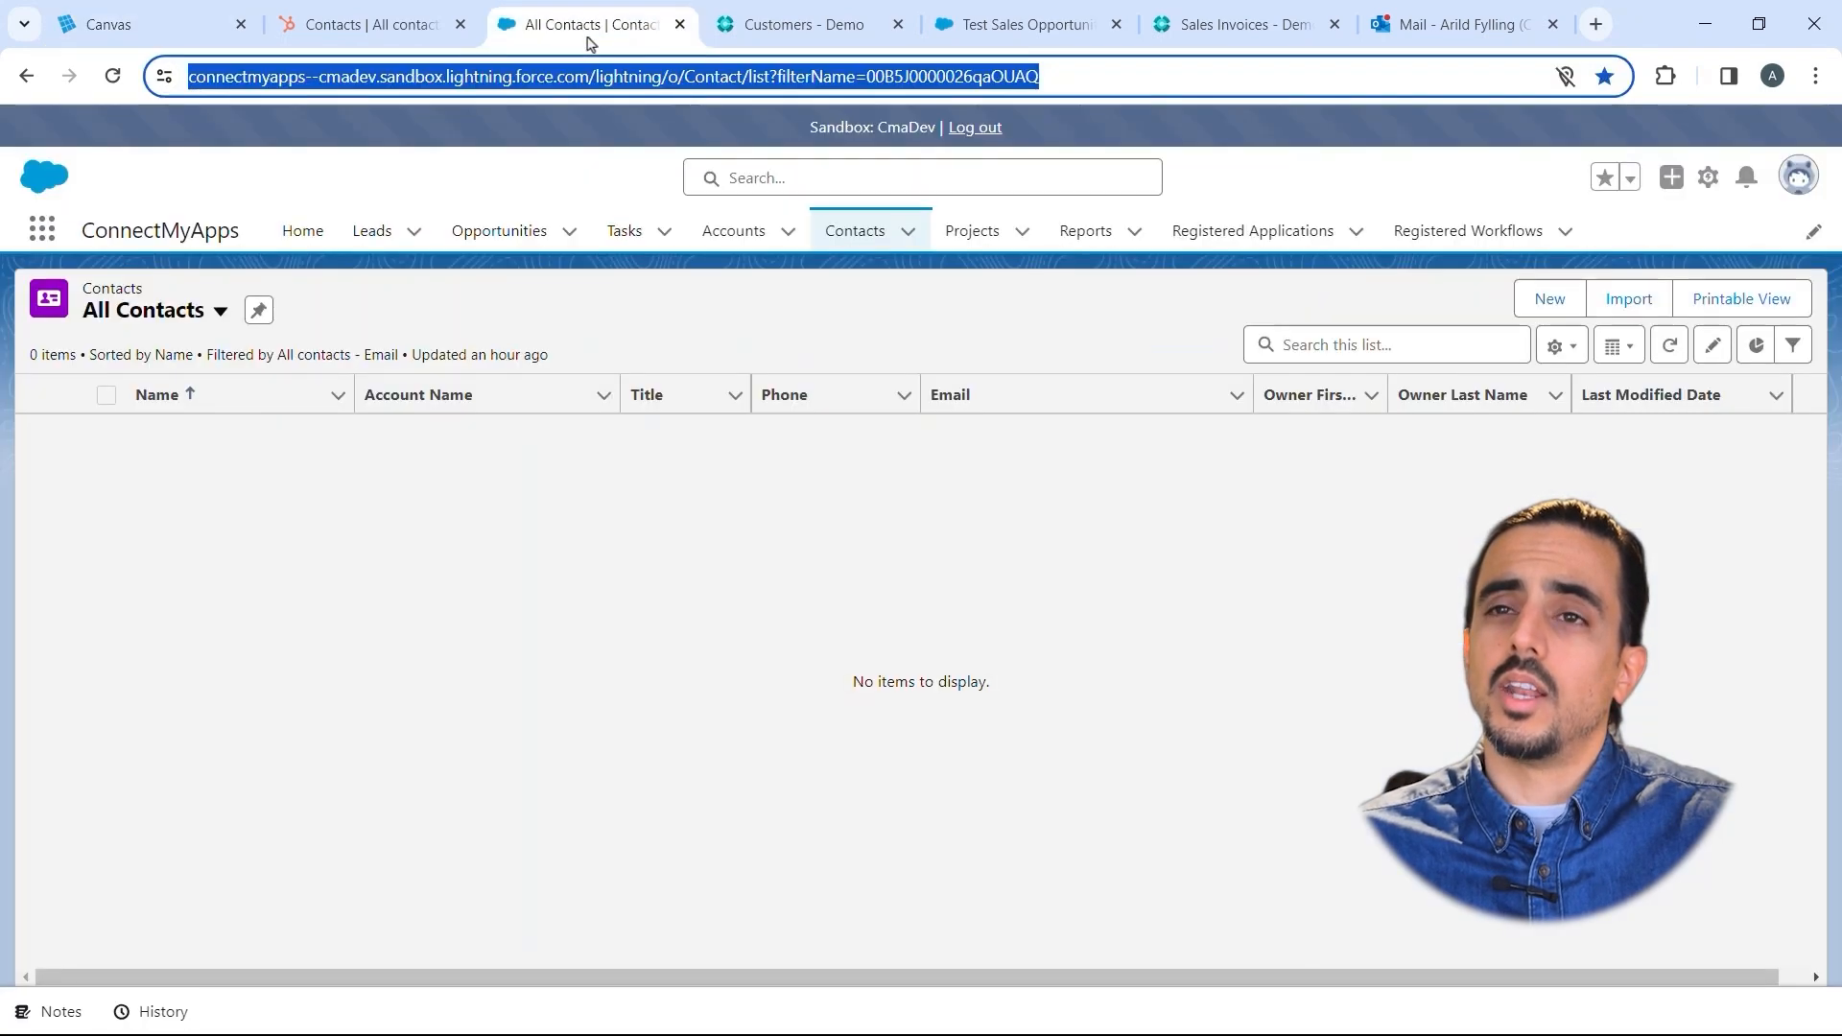
{"action": "left_click", "coordinate": [109, 79]}
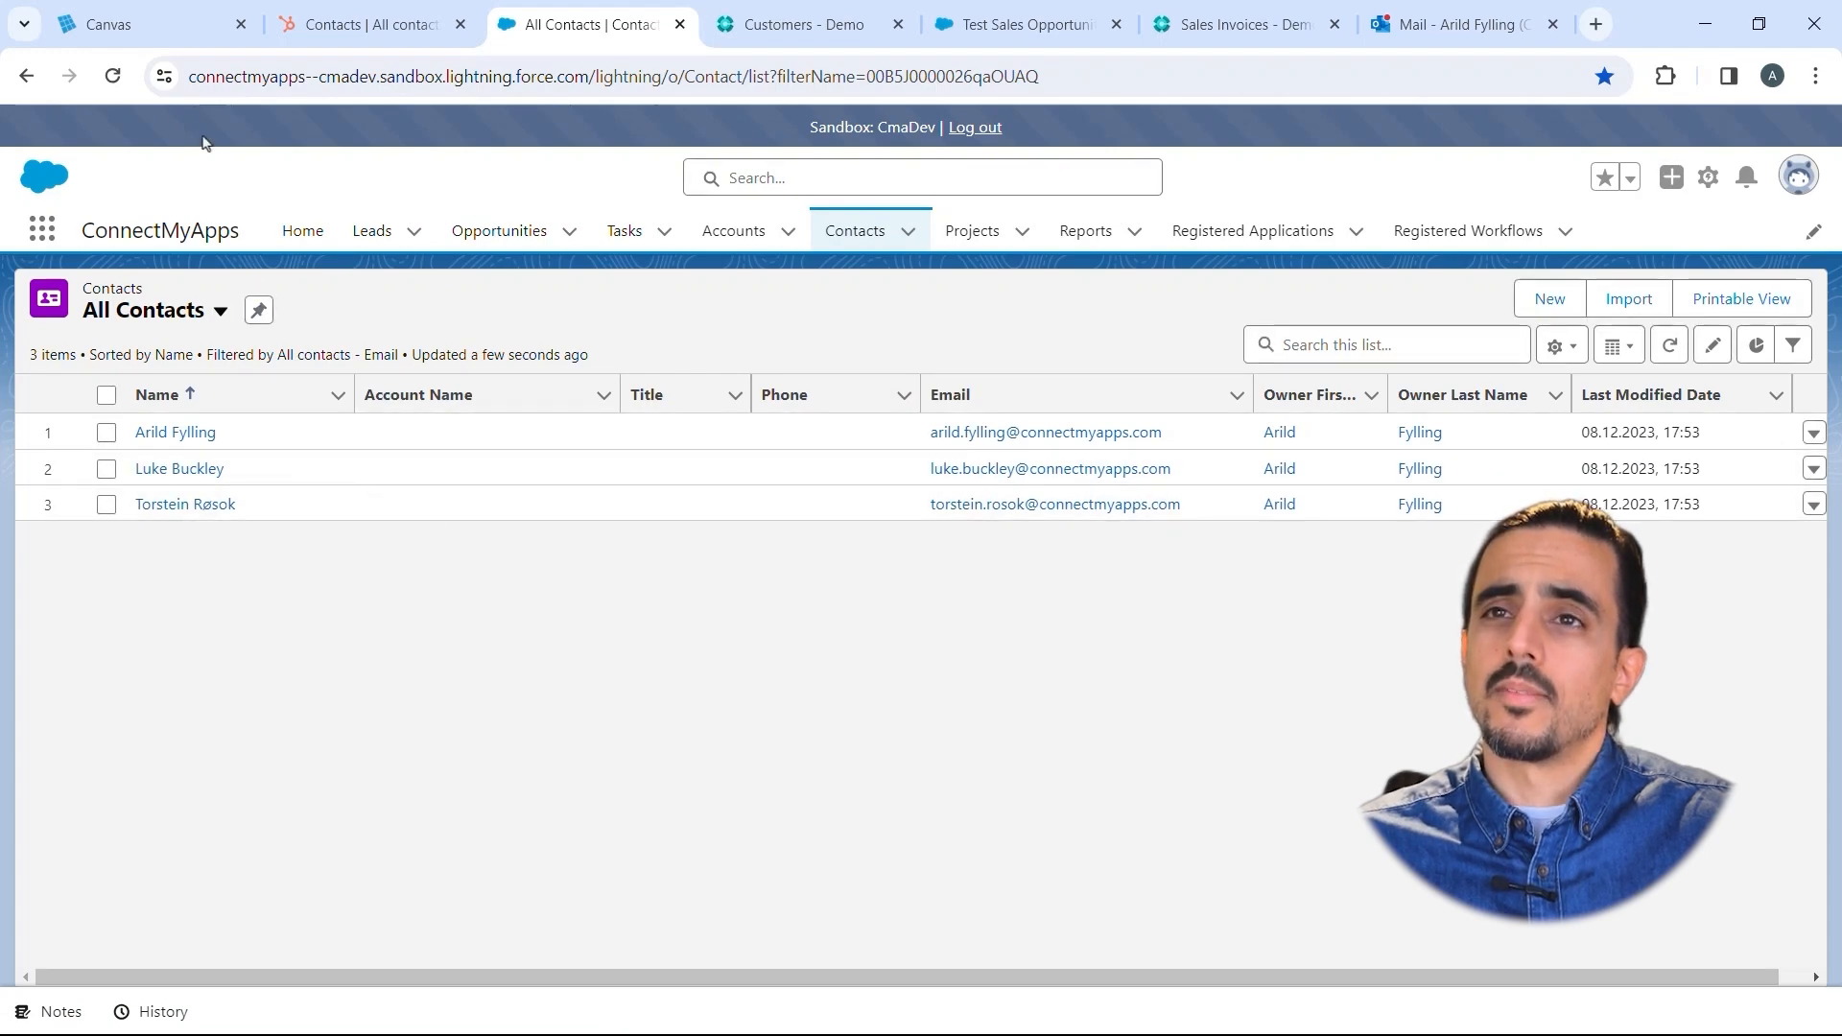
- Return to the Canvas workflow overview and turn on the schedule for Transfer Contacts to Salesforce
{"action": "left_click", "coordinate": [171, 34]}
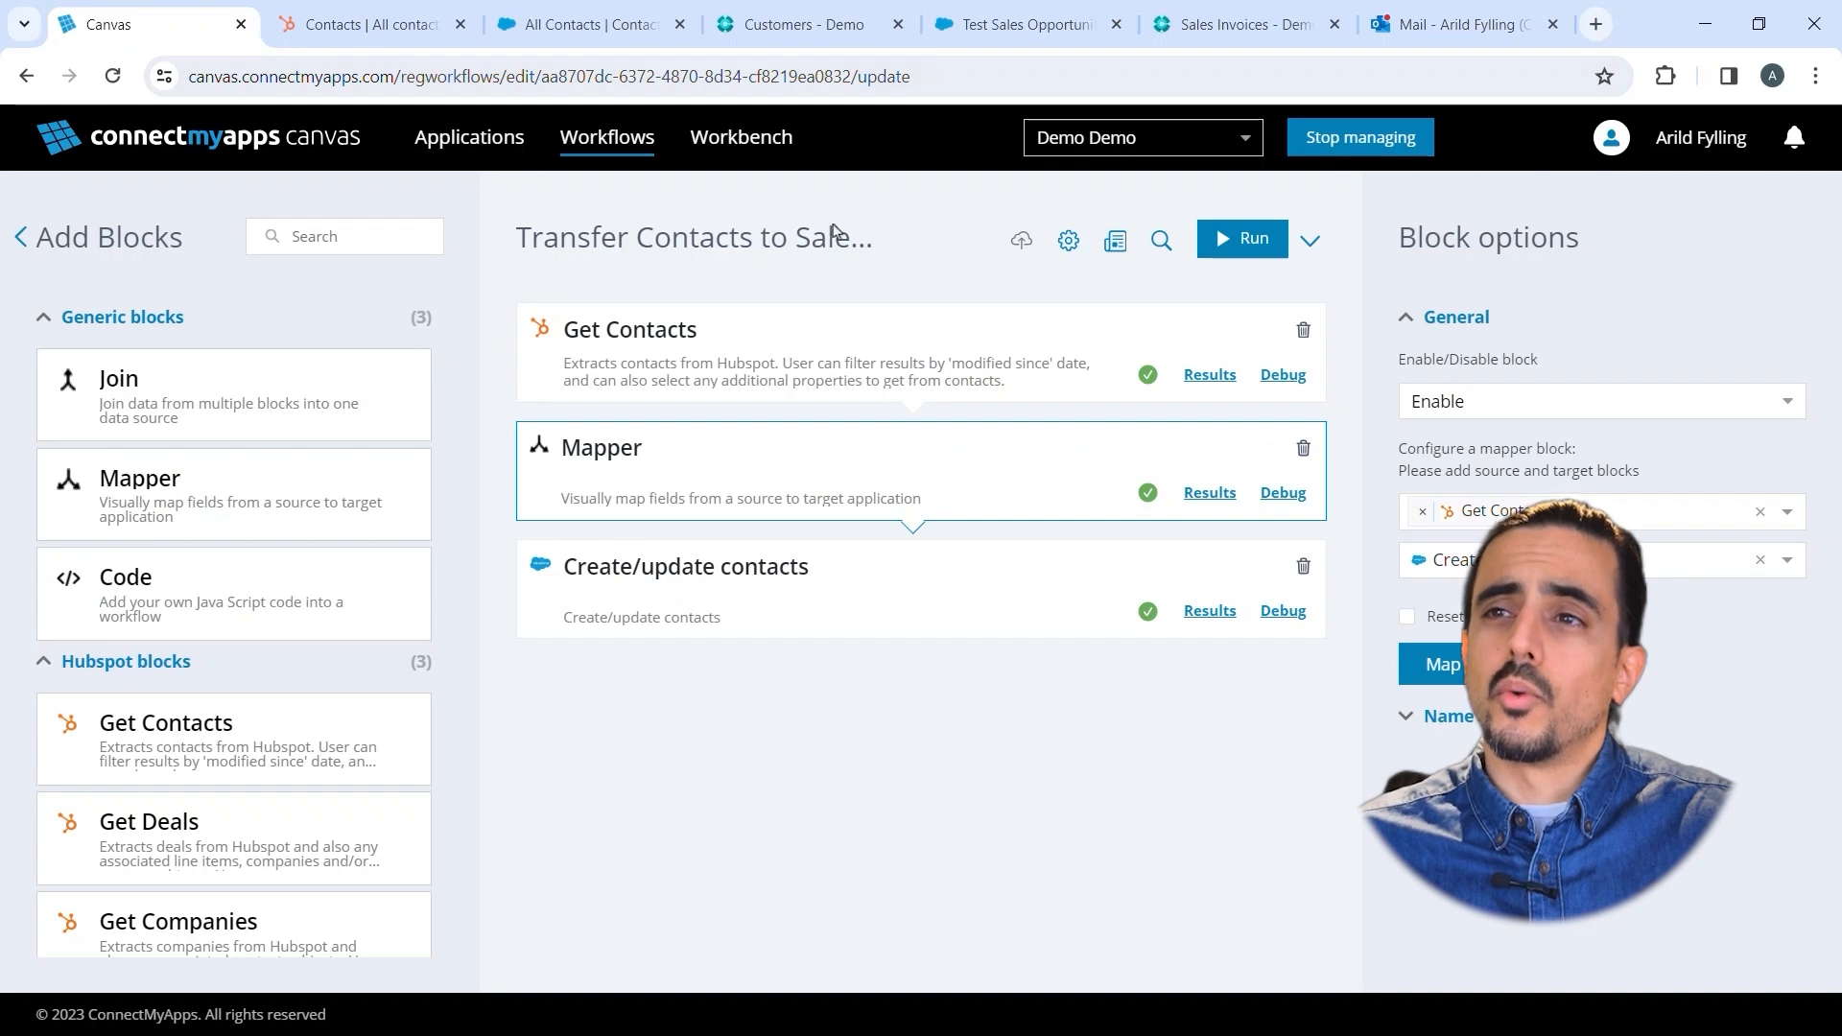
{"action": "left_click", "coordinate": [609, 142]}
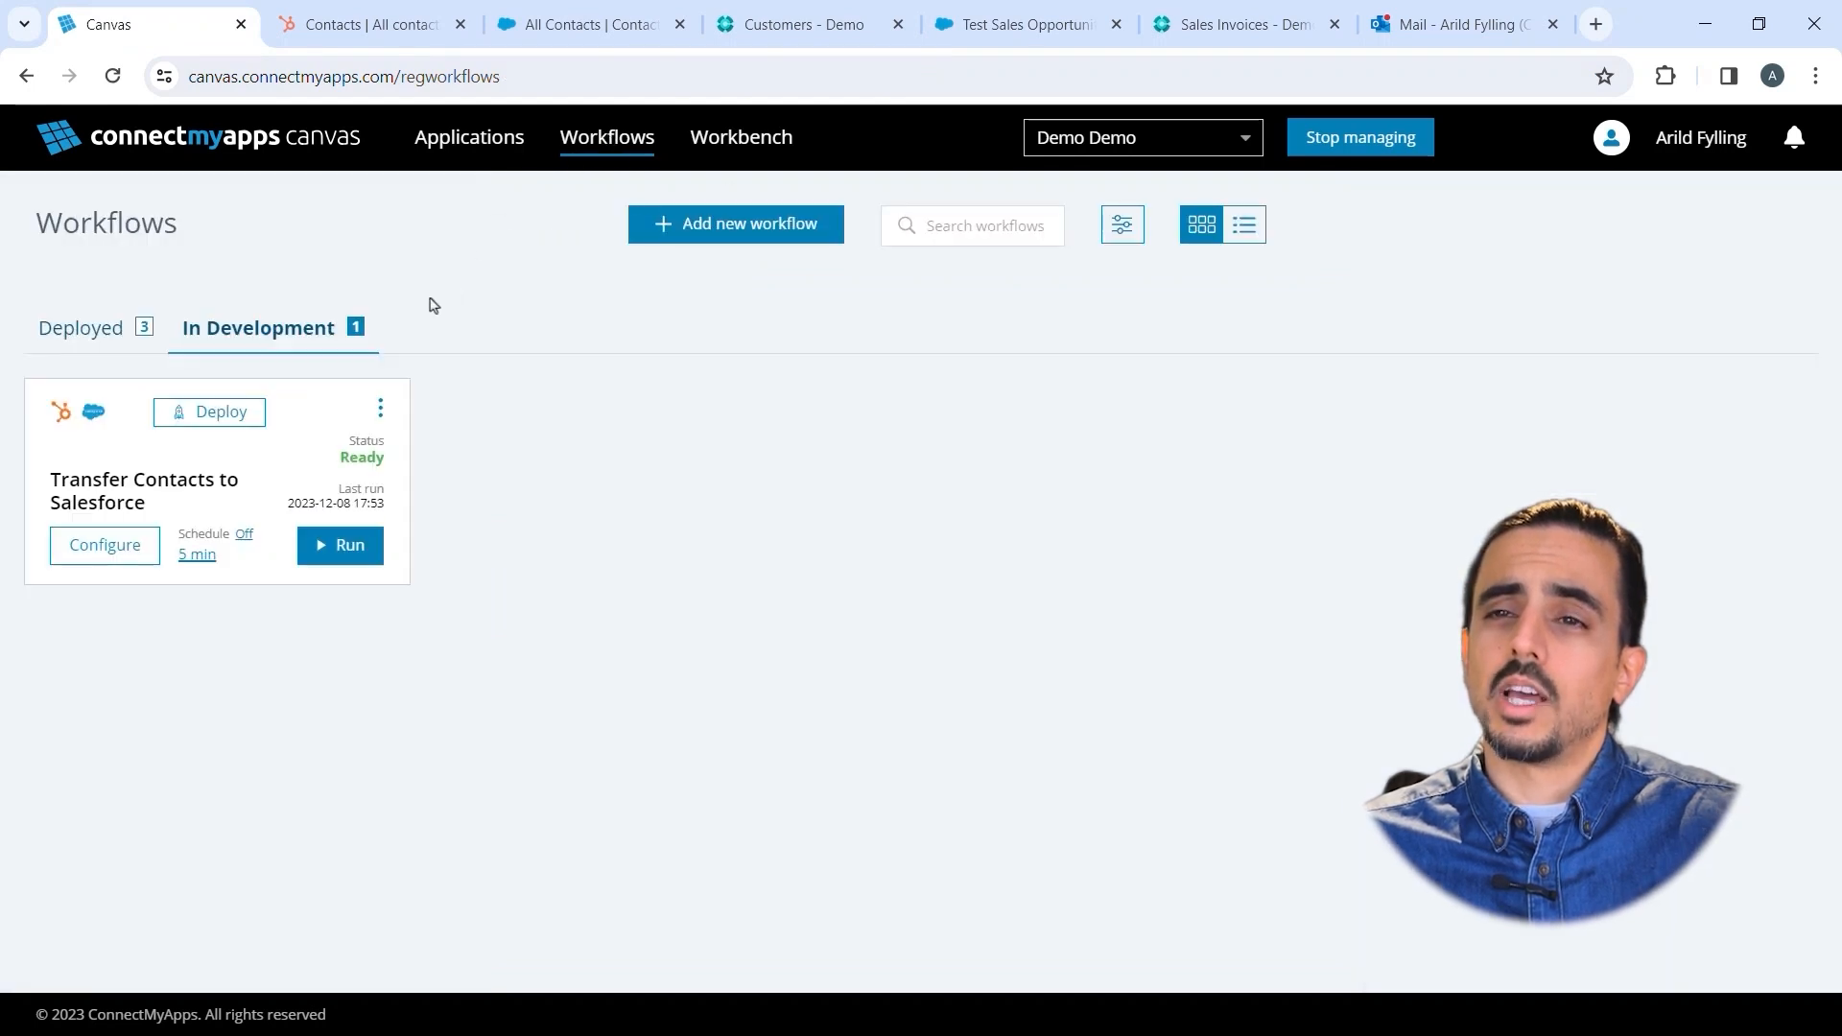
{"action": "left_click", "coordinate": [244, 535]}
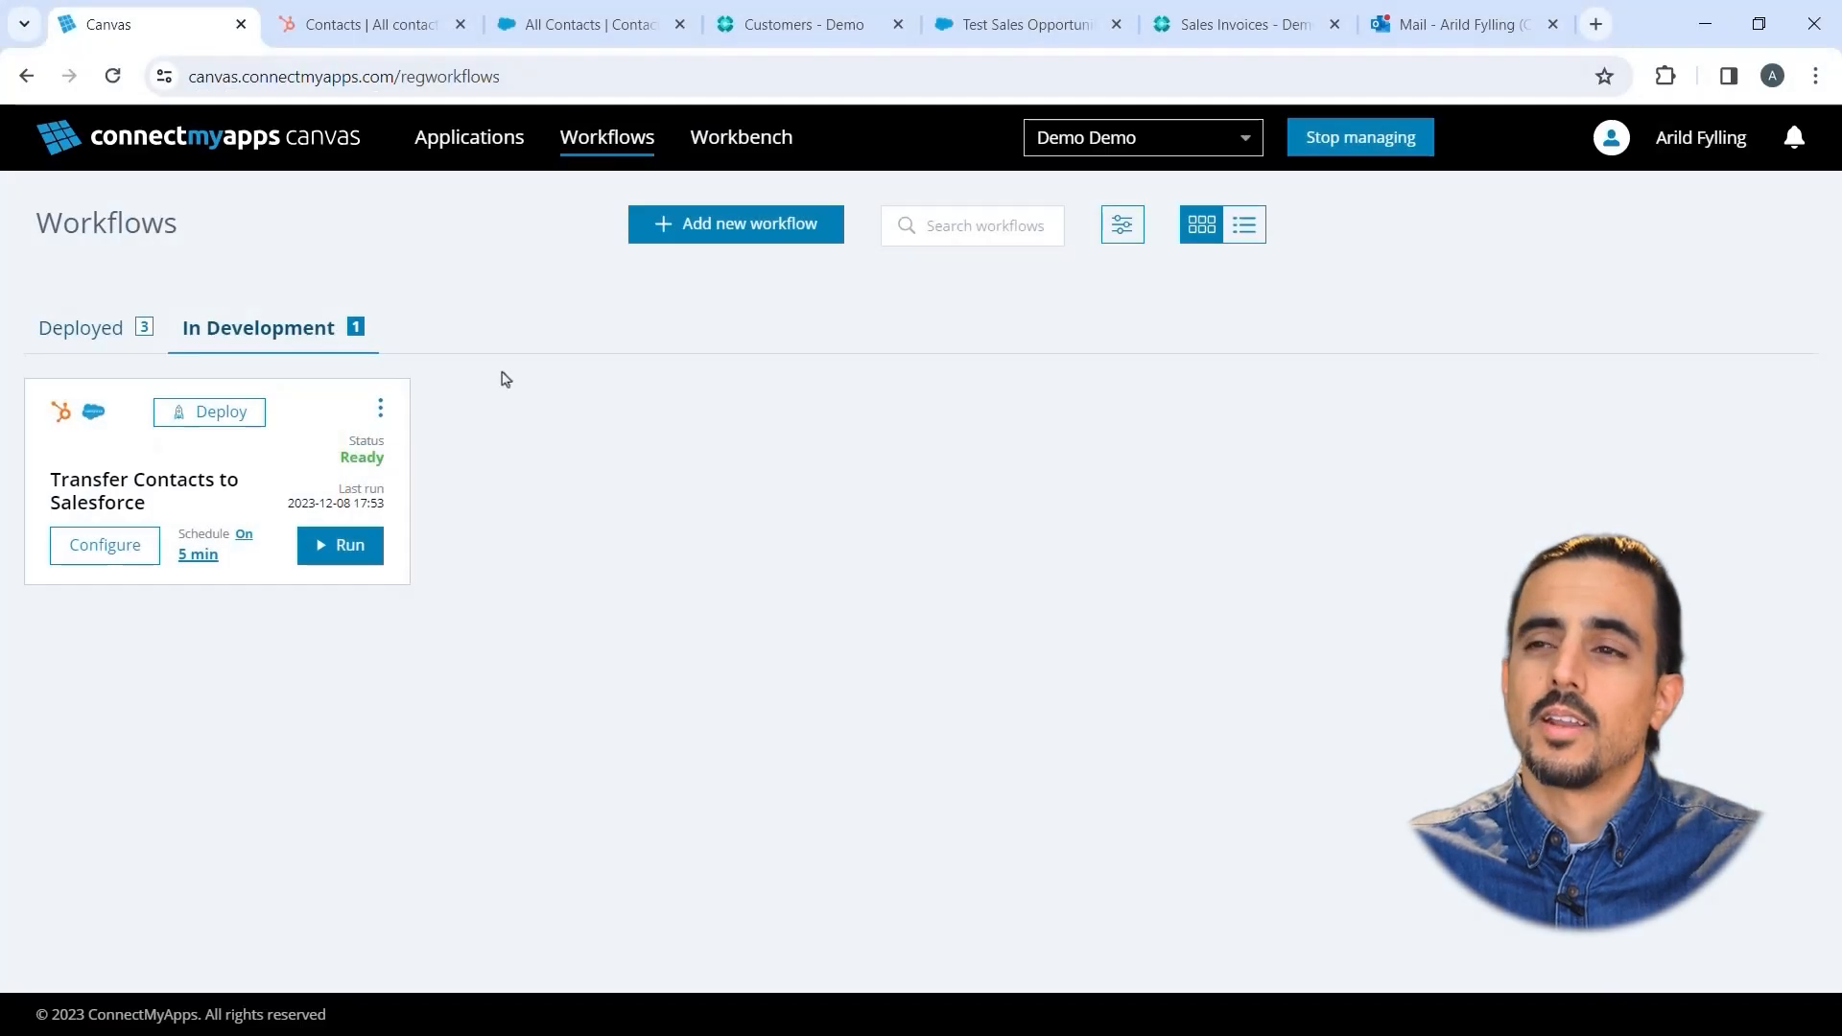
- Create a workflow from the company template Transfer Contacts to Business Central, filtering the templates by Microsoft Dynamics 365 Business Central
{"action": "left_click", "coordinate": [734, 238]}
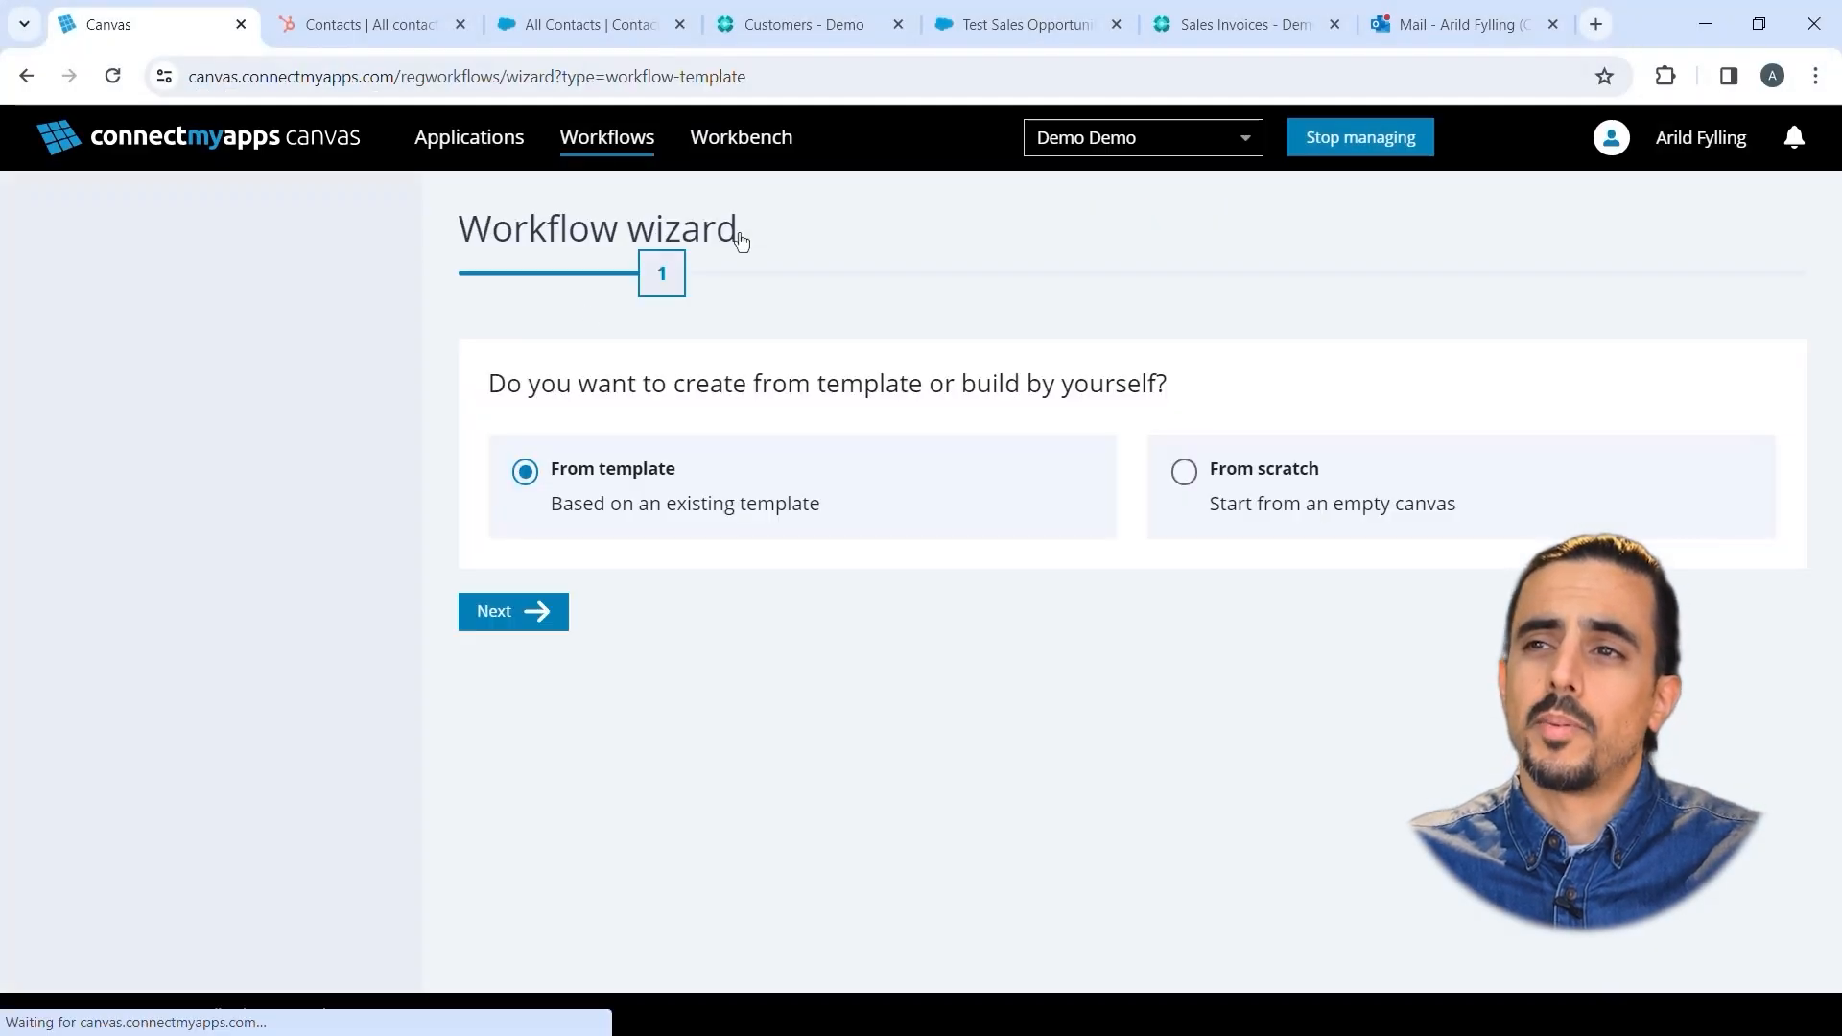
{"action": "left_click", "coordinate": [526, 612]}
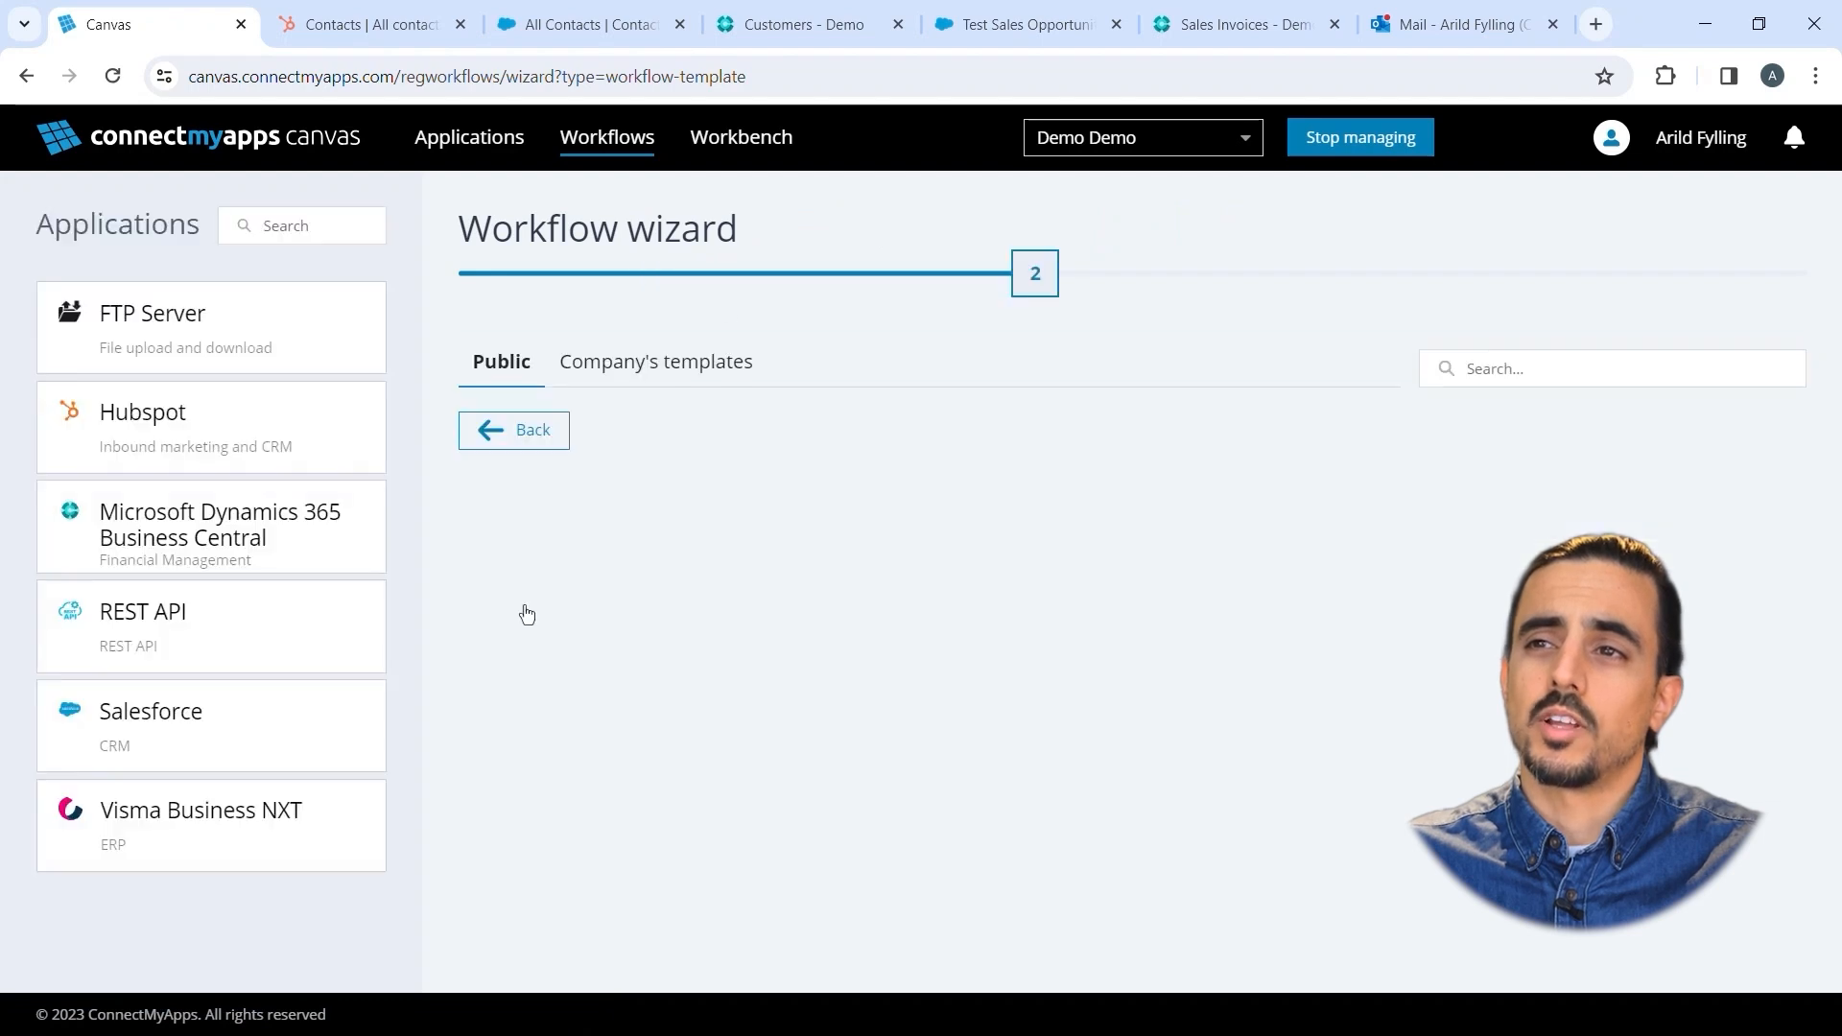
{"action": "left_click", "coordinate": [326, 549]}
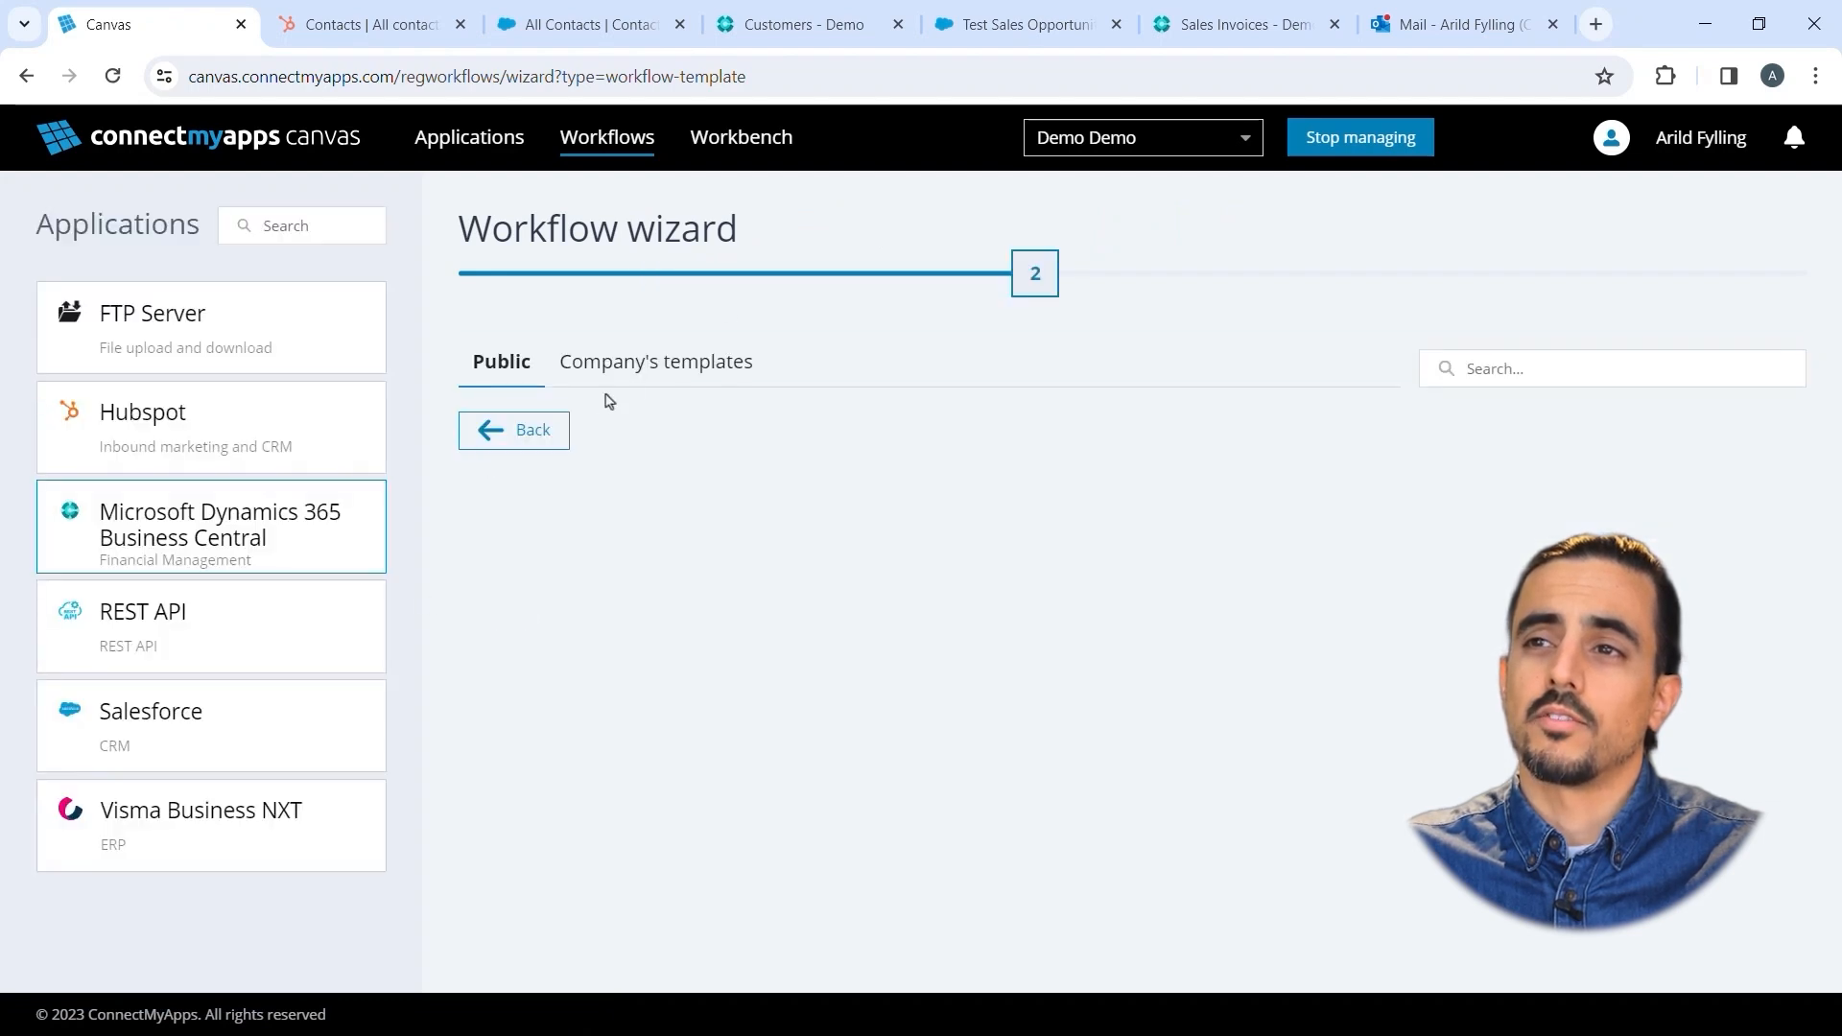
{"action": "left_click", "coordinate": [648, 368]}
{"action": "left_click", "coordinate": [1724, 467]}
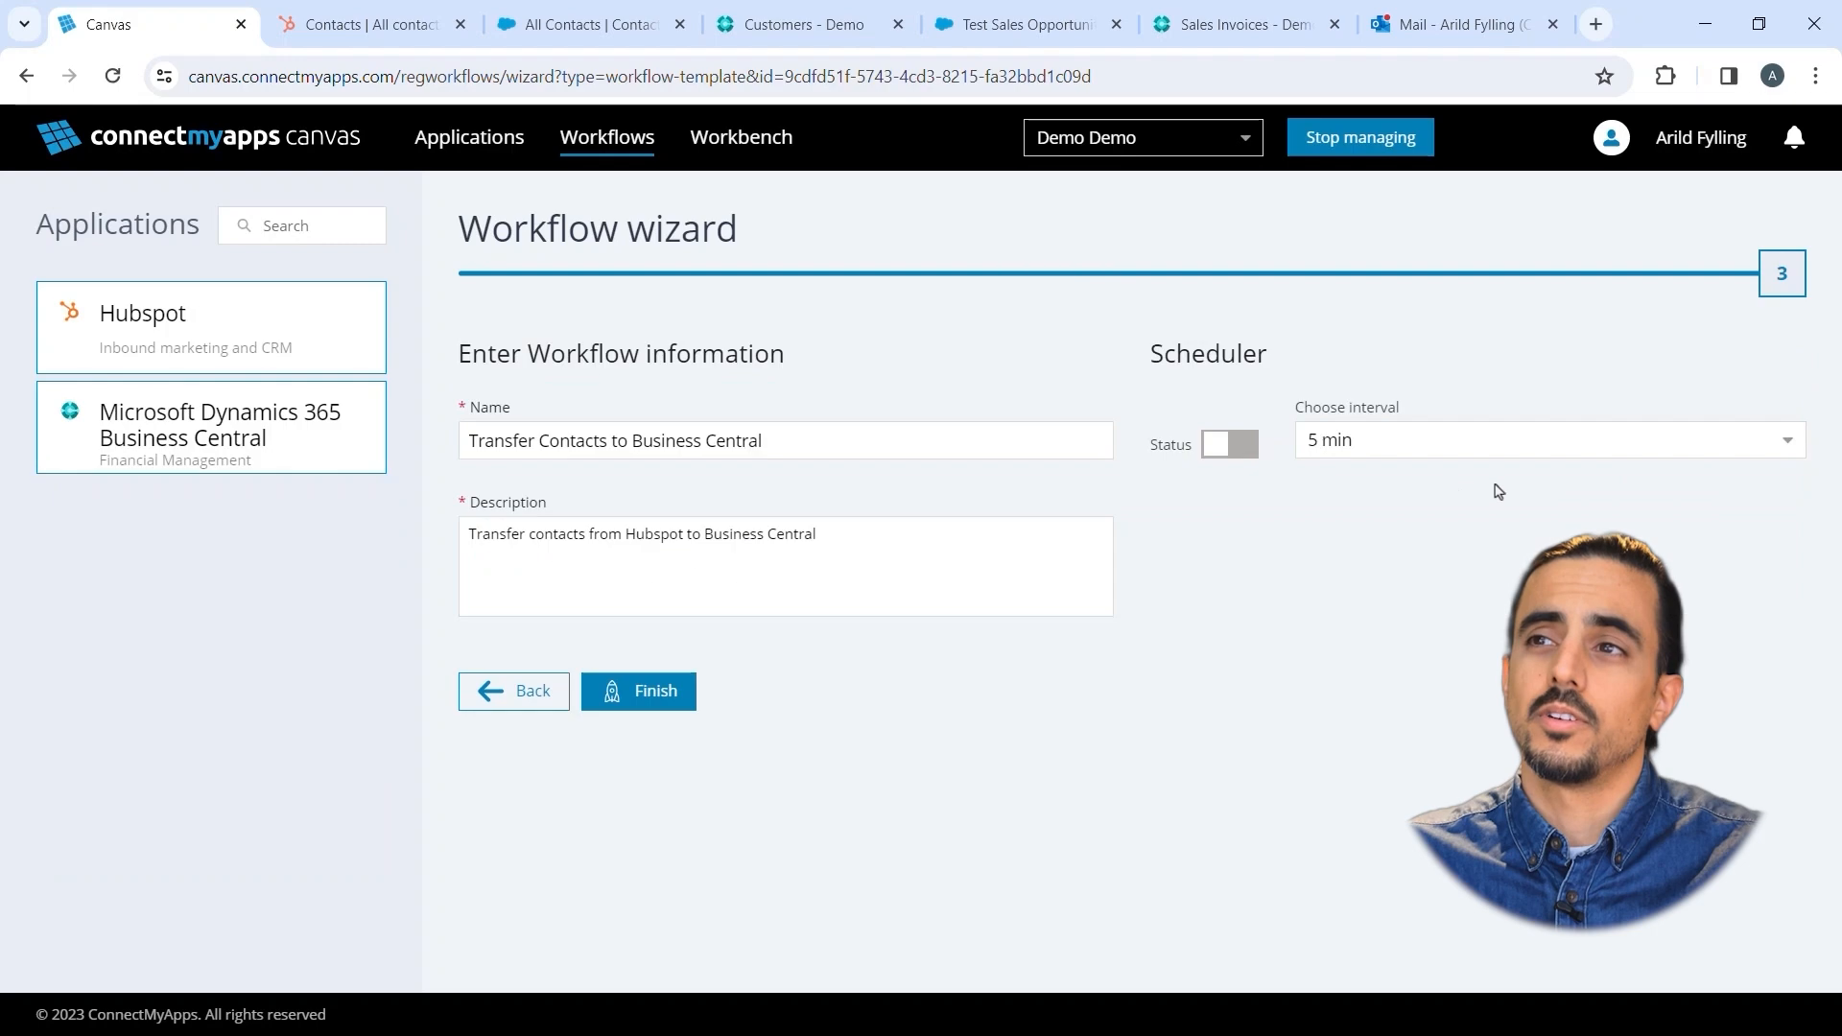
{"action": "left_click", "coordinate": [639, 689]}
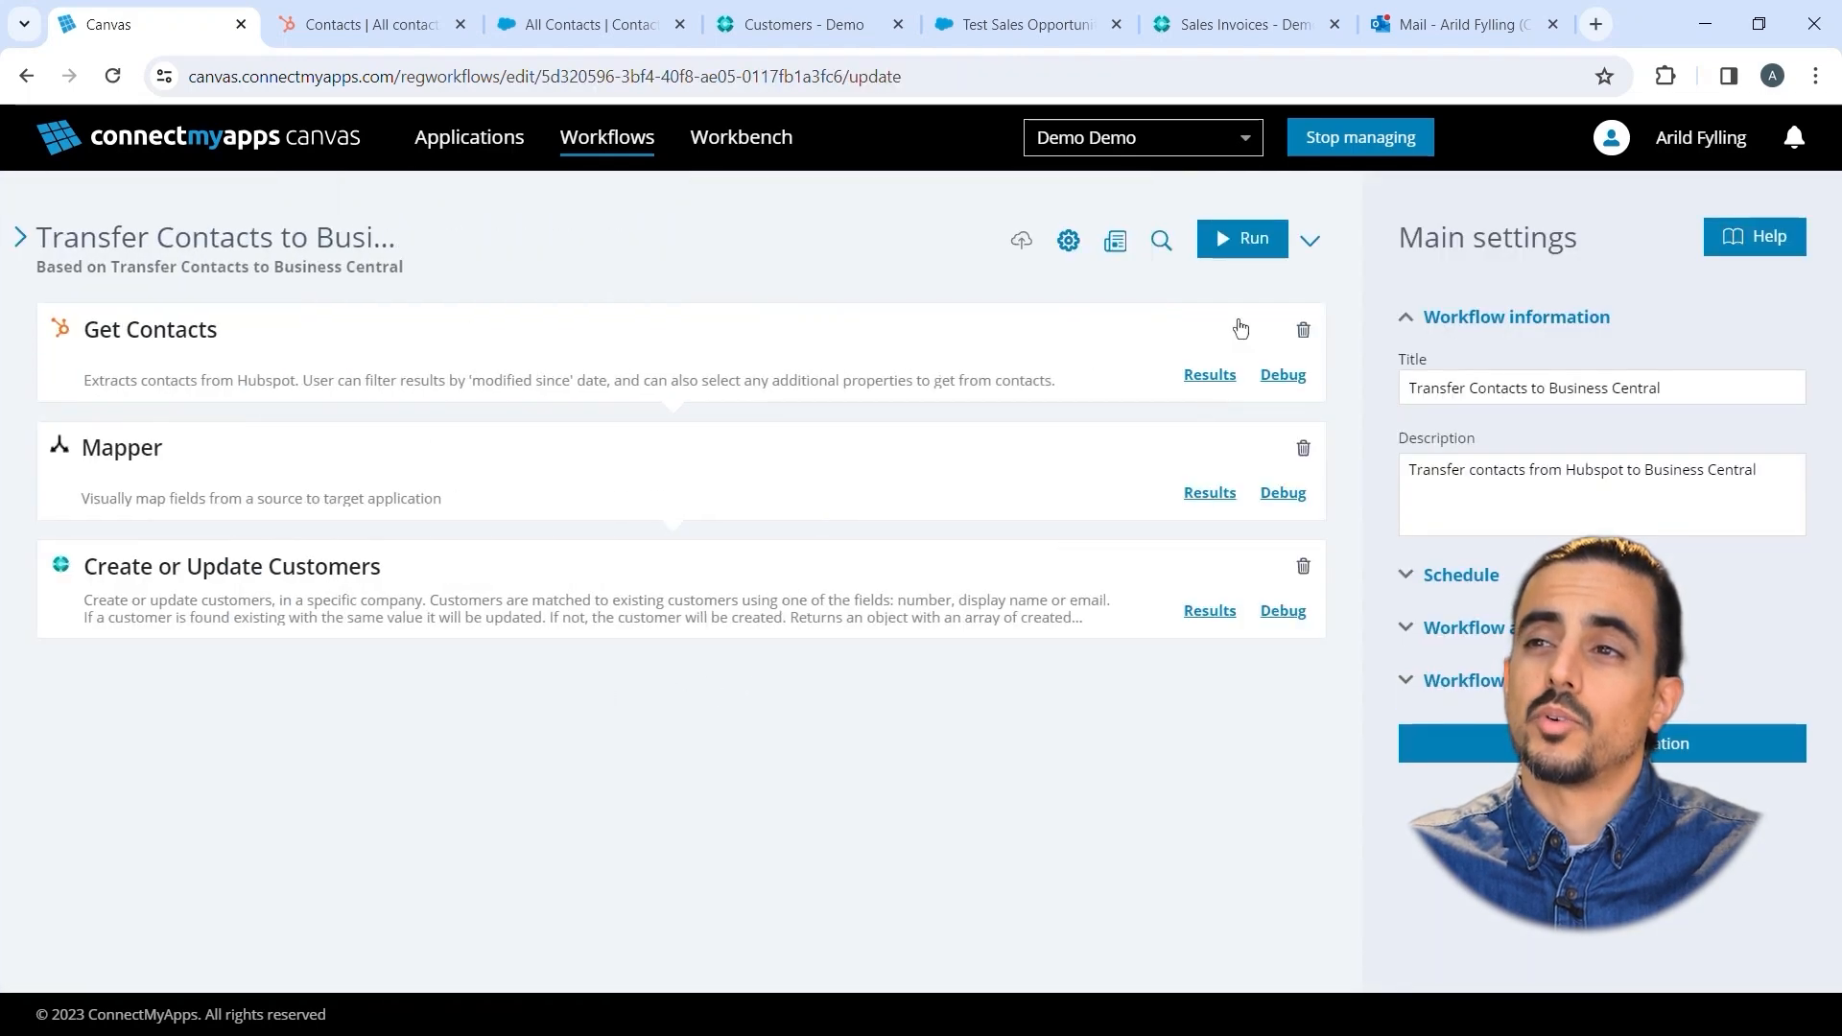
- Run the Transfer Contacts to Business Central workflow and check the reloaded Customers list in Dynamics 365 Business Central
{"action": "left_click", "coordinate": [1253, 242]}
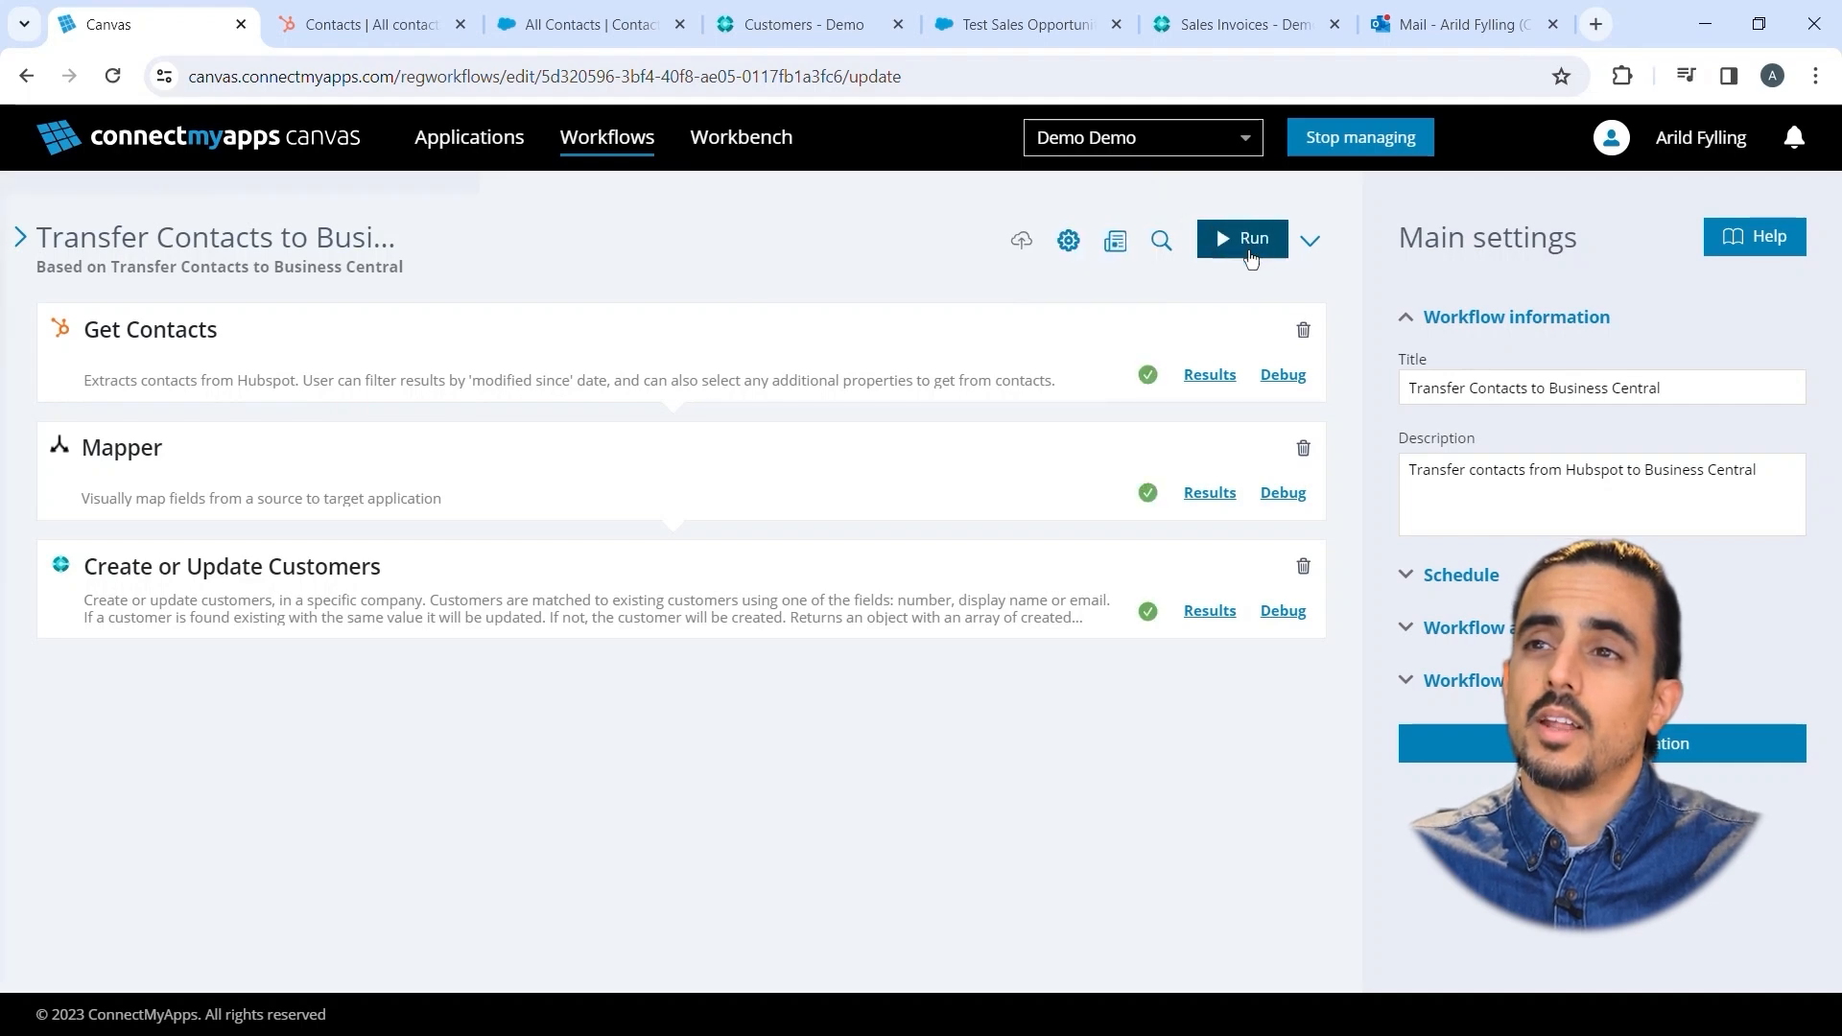
{"action": "left_click", "coordinate": [803, 24]}
{"action": "left_click", "coordinate": [112, 76]}
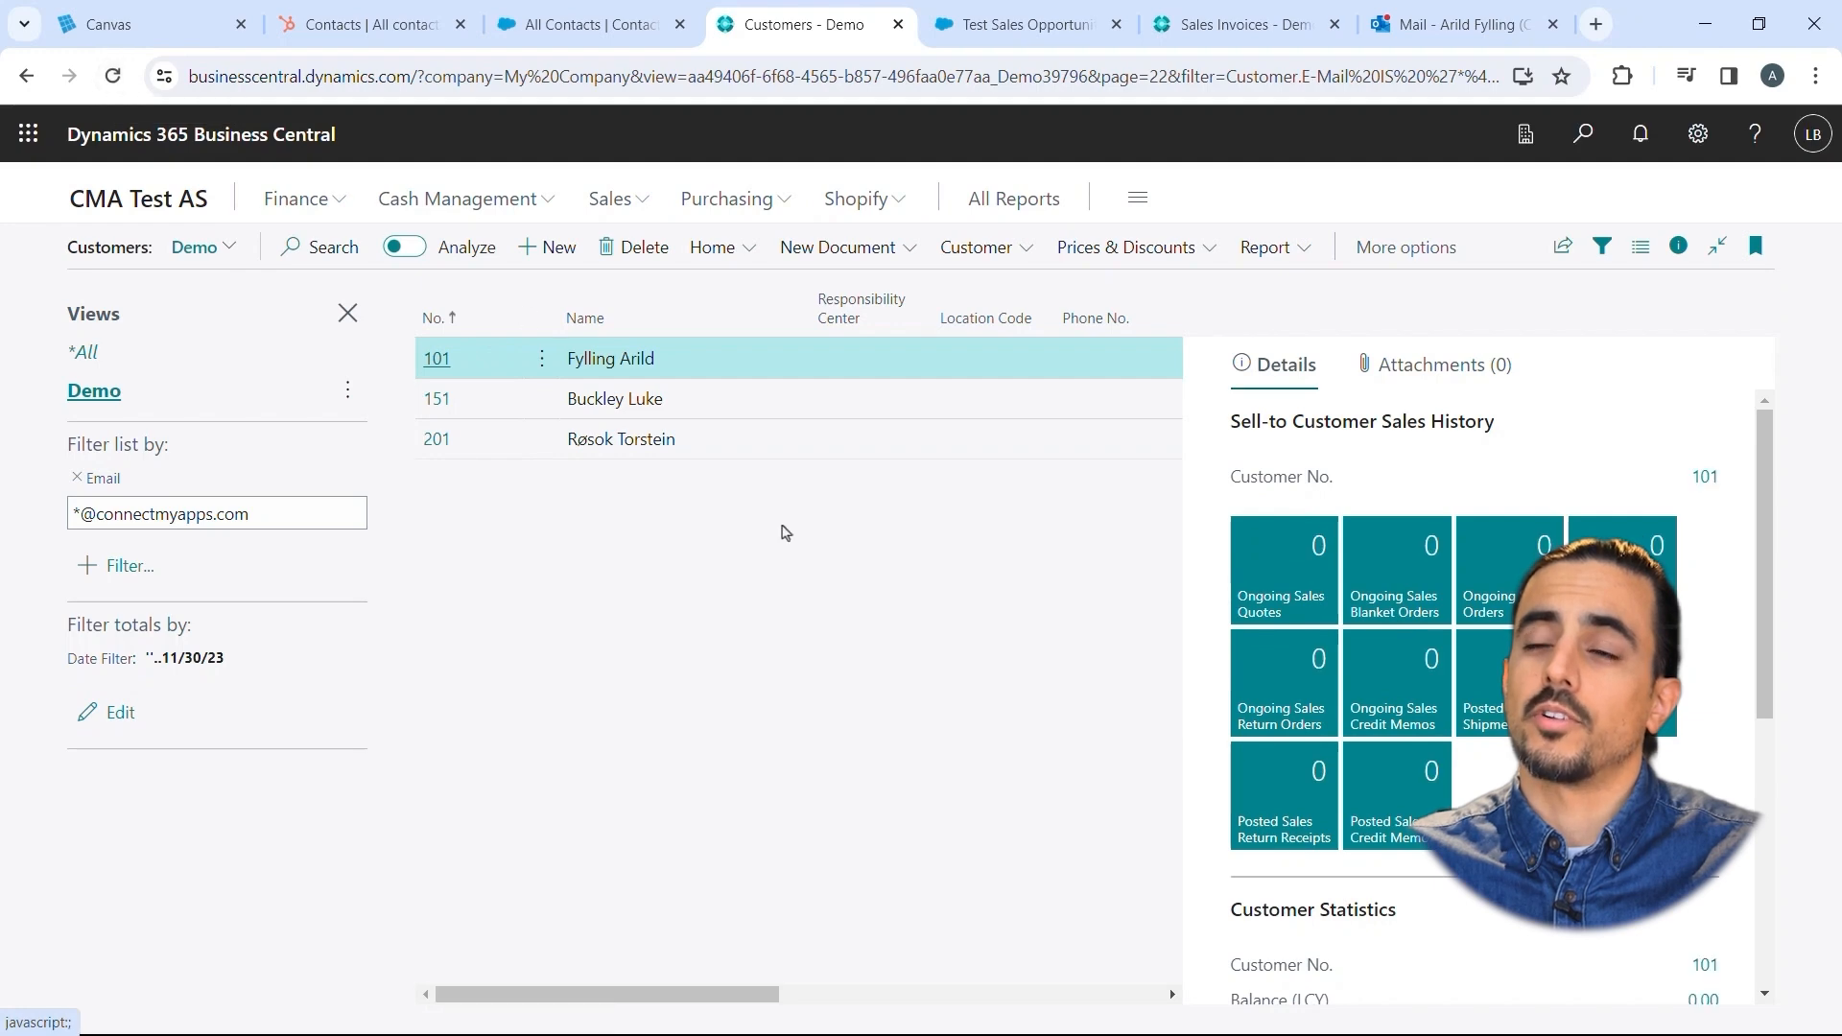
- Return to the Canvas workflow overview and turn on the schedule for Transfer Contacts to Business Central
{"action": "left_click", "coordinate": [197, 34]}
{"action": "left_click", "coordinate": [616, 151]}
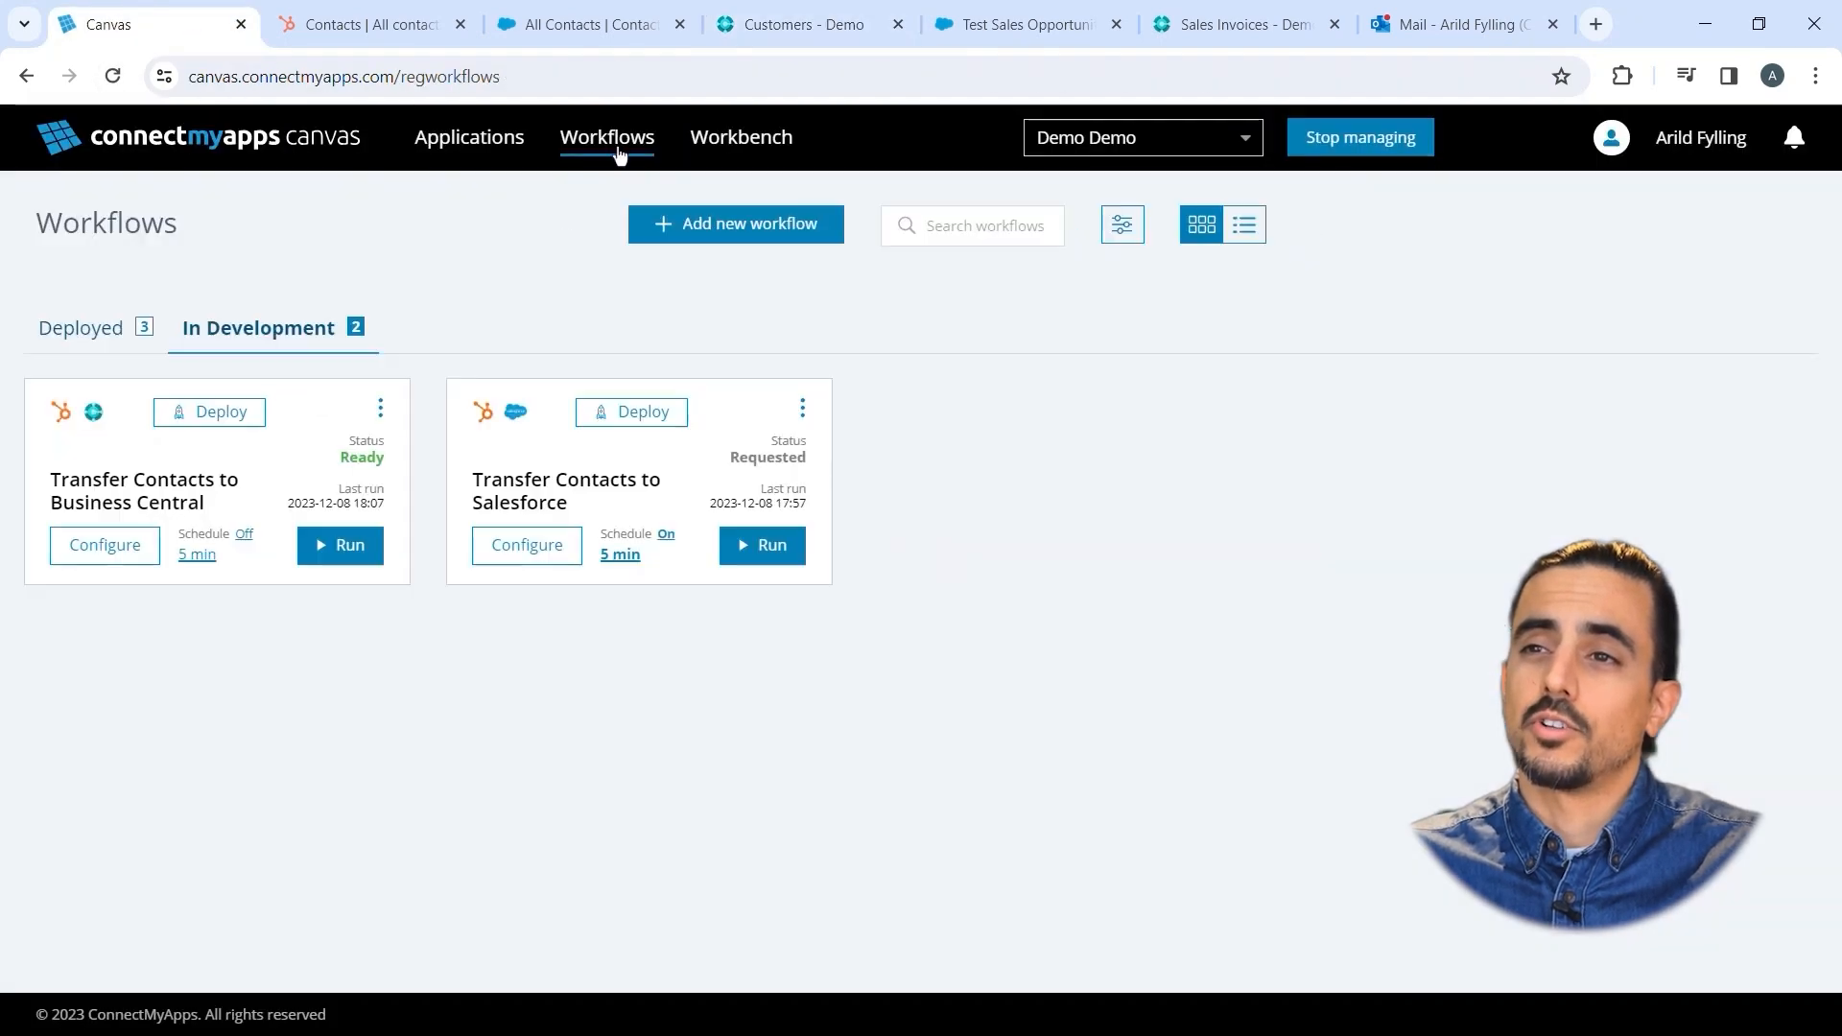
{"action": "left_click", "coordinate": [246, 536]}
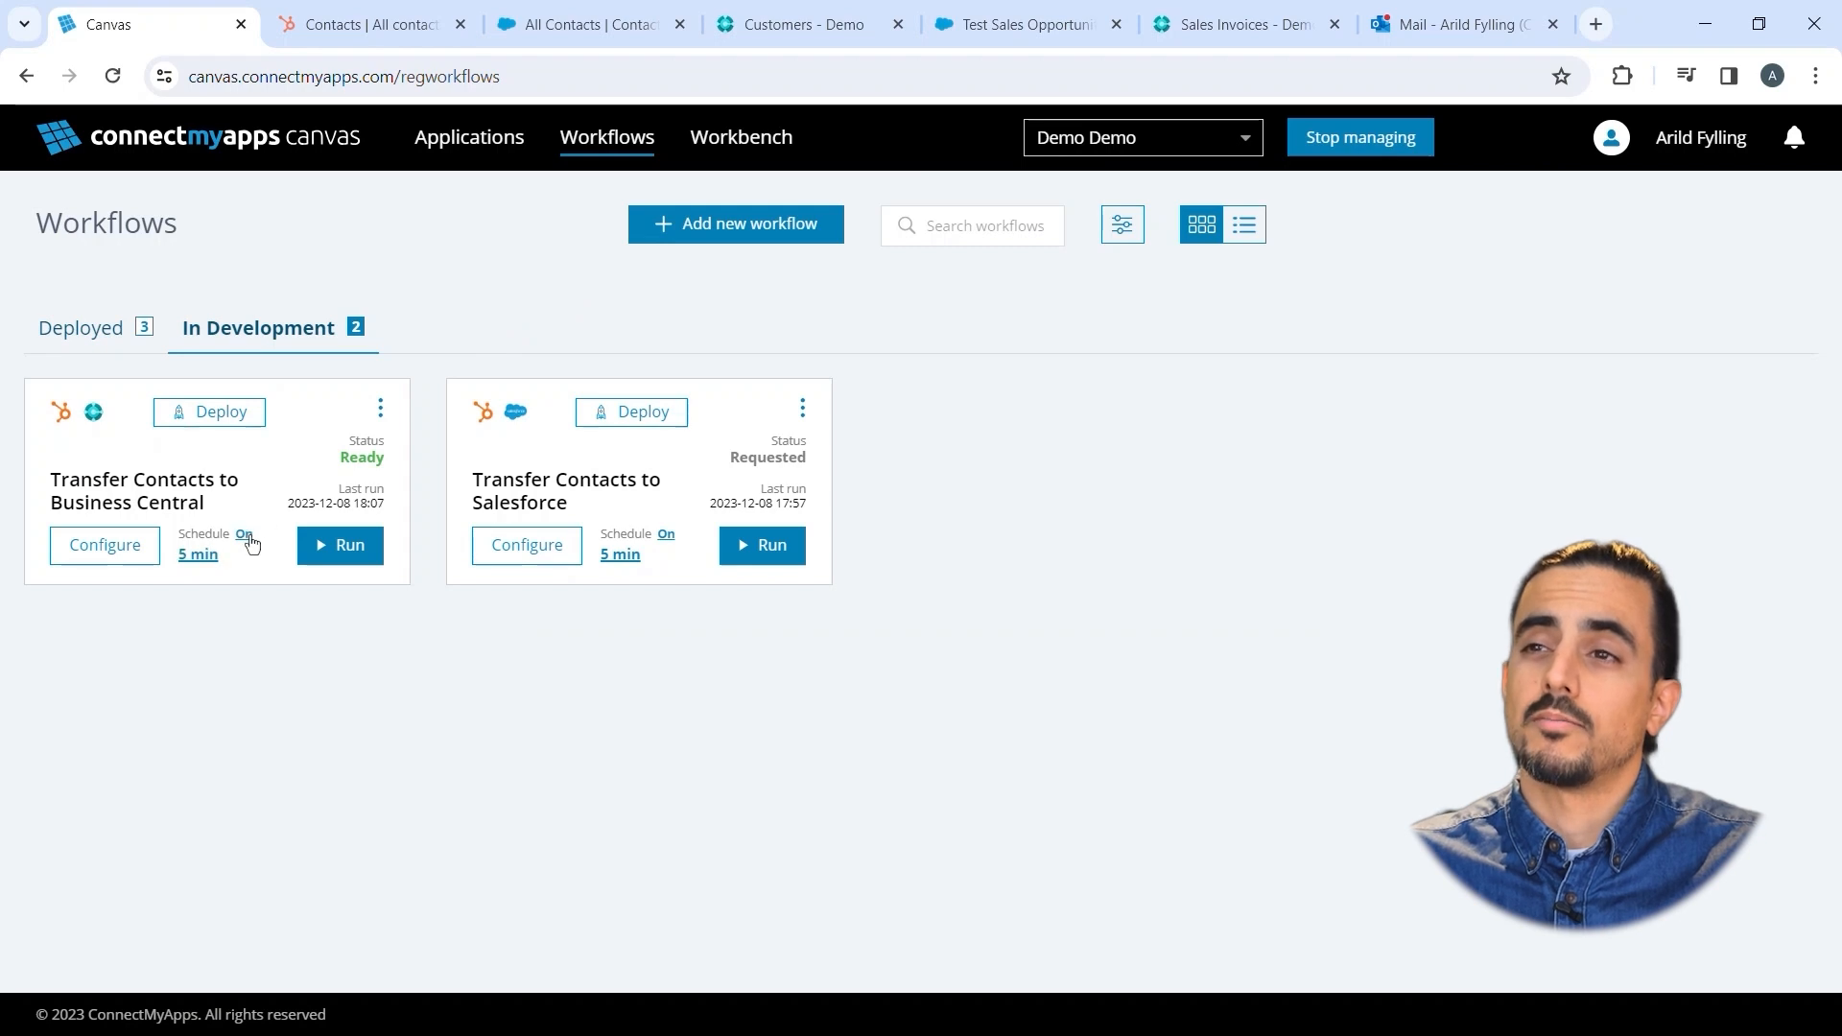
- Create a workflow from the company template Transfer Opportunities with its scheduler turned on
{"action": "left_click", "coordinate": [743, 234]}
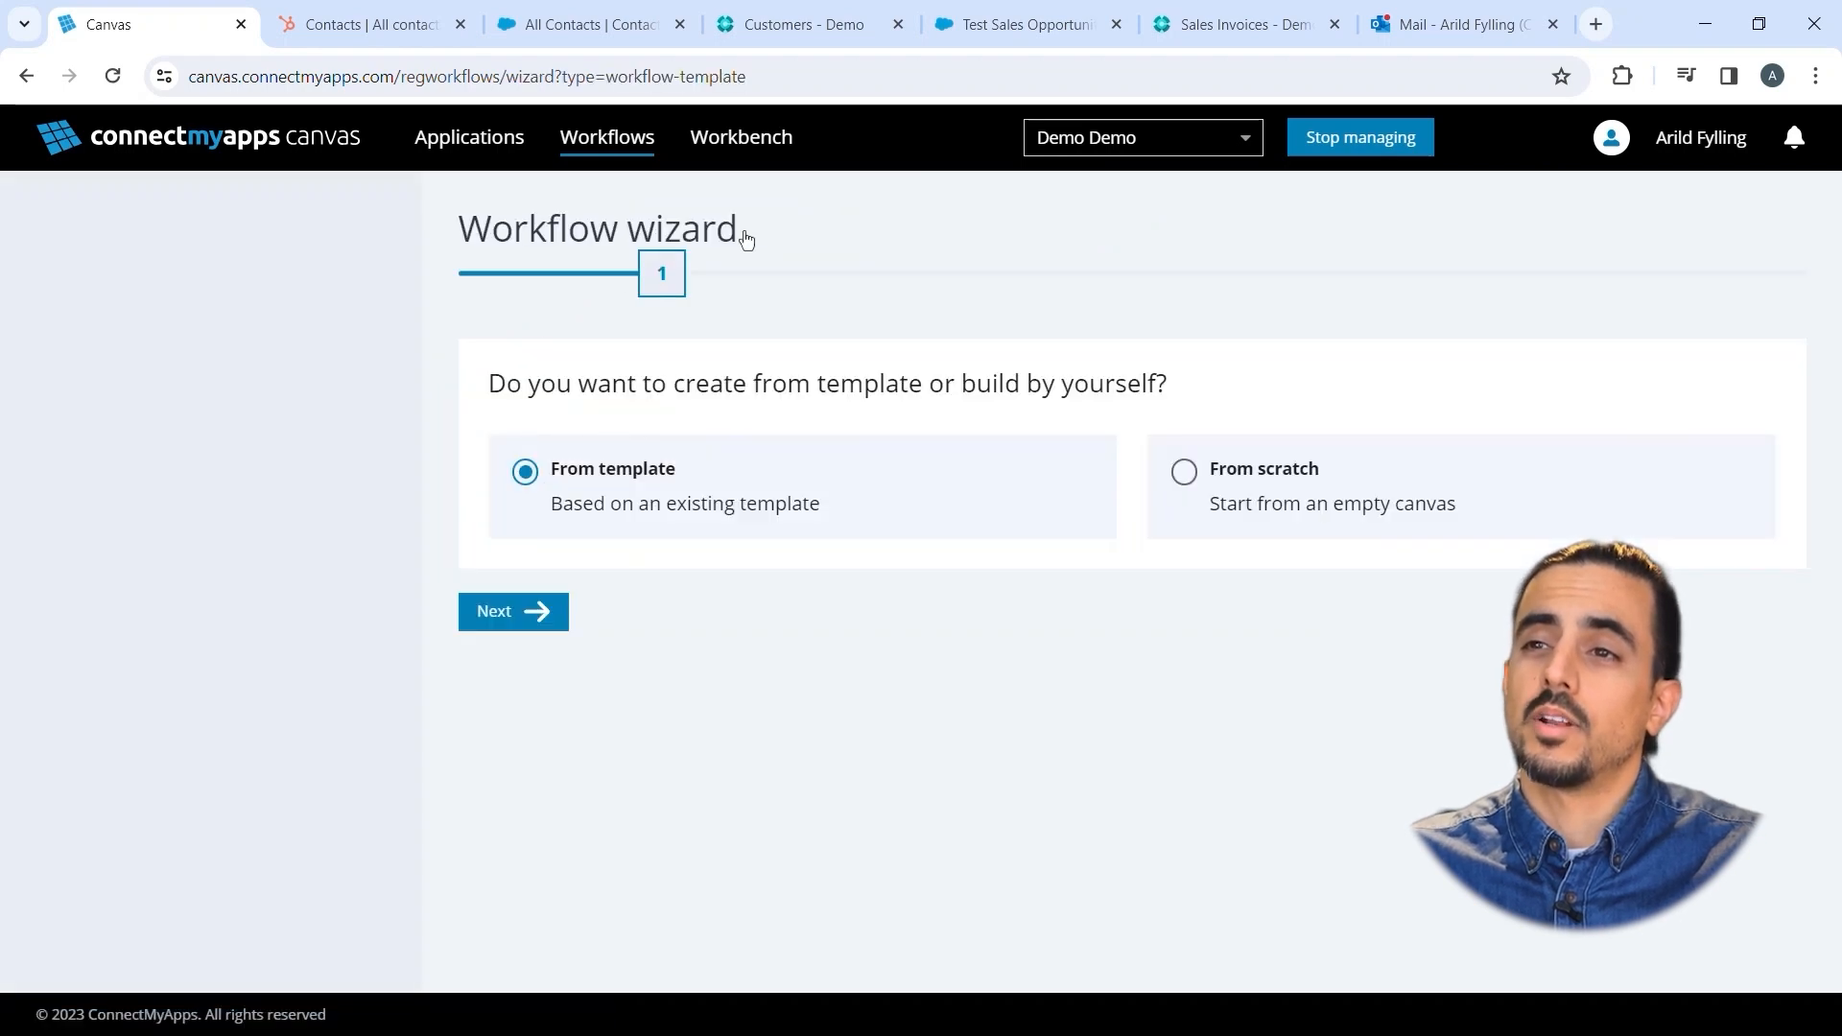
{"action": "left_click", "coordinate": [522, 614]}
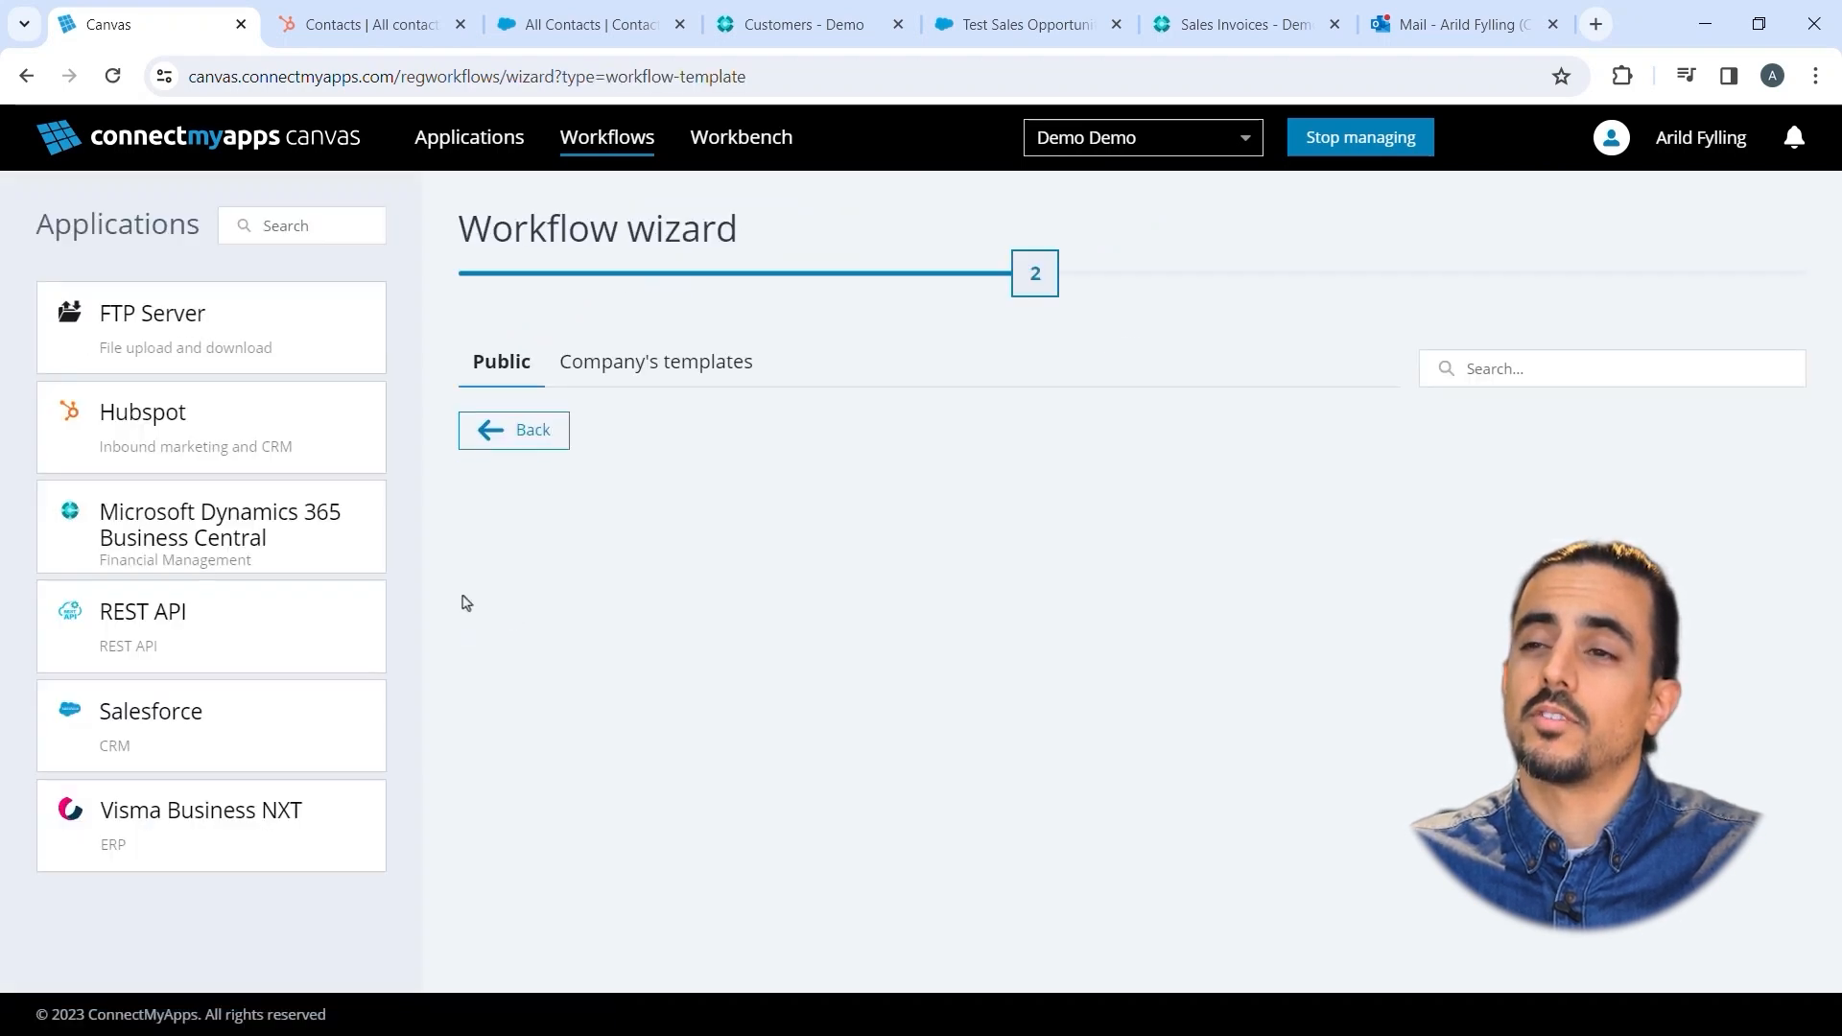
{"action": "left_click", "coordinate": [660, 363]}
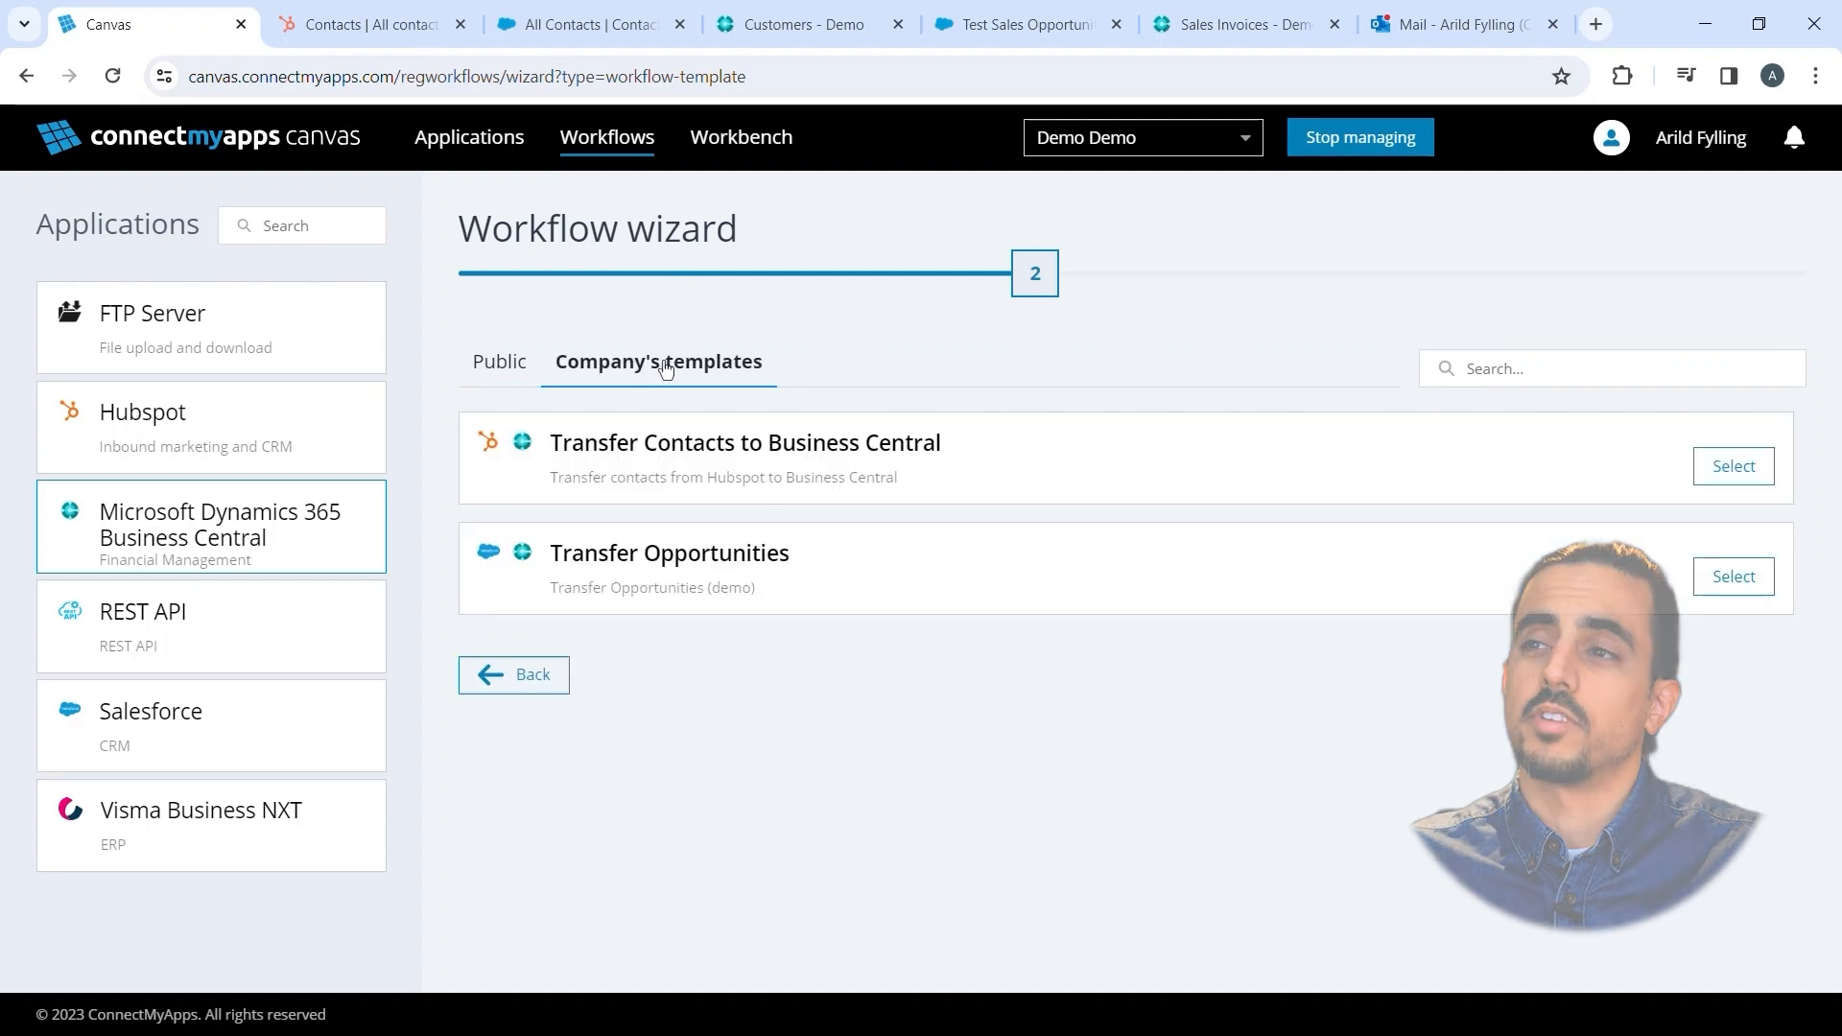
{"action": "left_click", "coordinate": [1726, 595]}
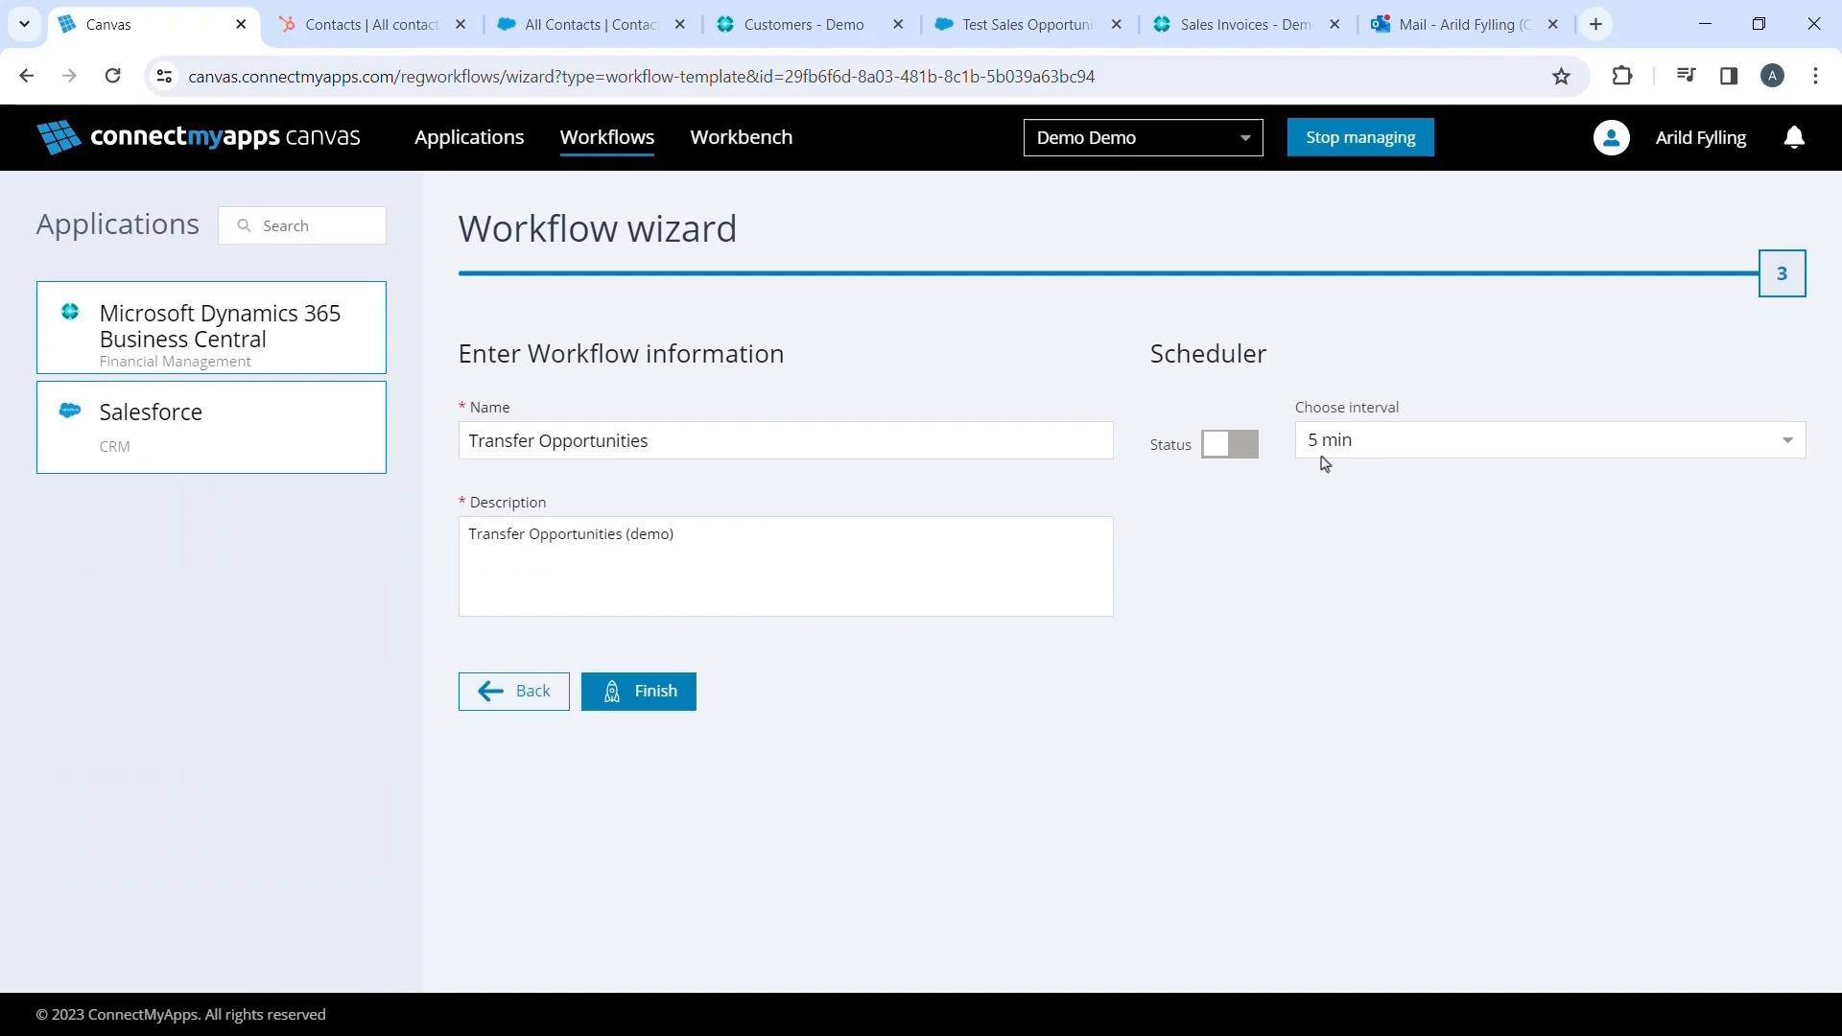
{"action": "left_click", "coordinate": [1247, 447]}
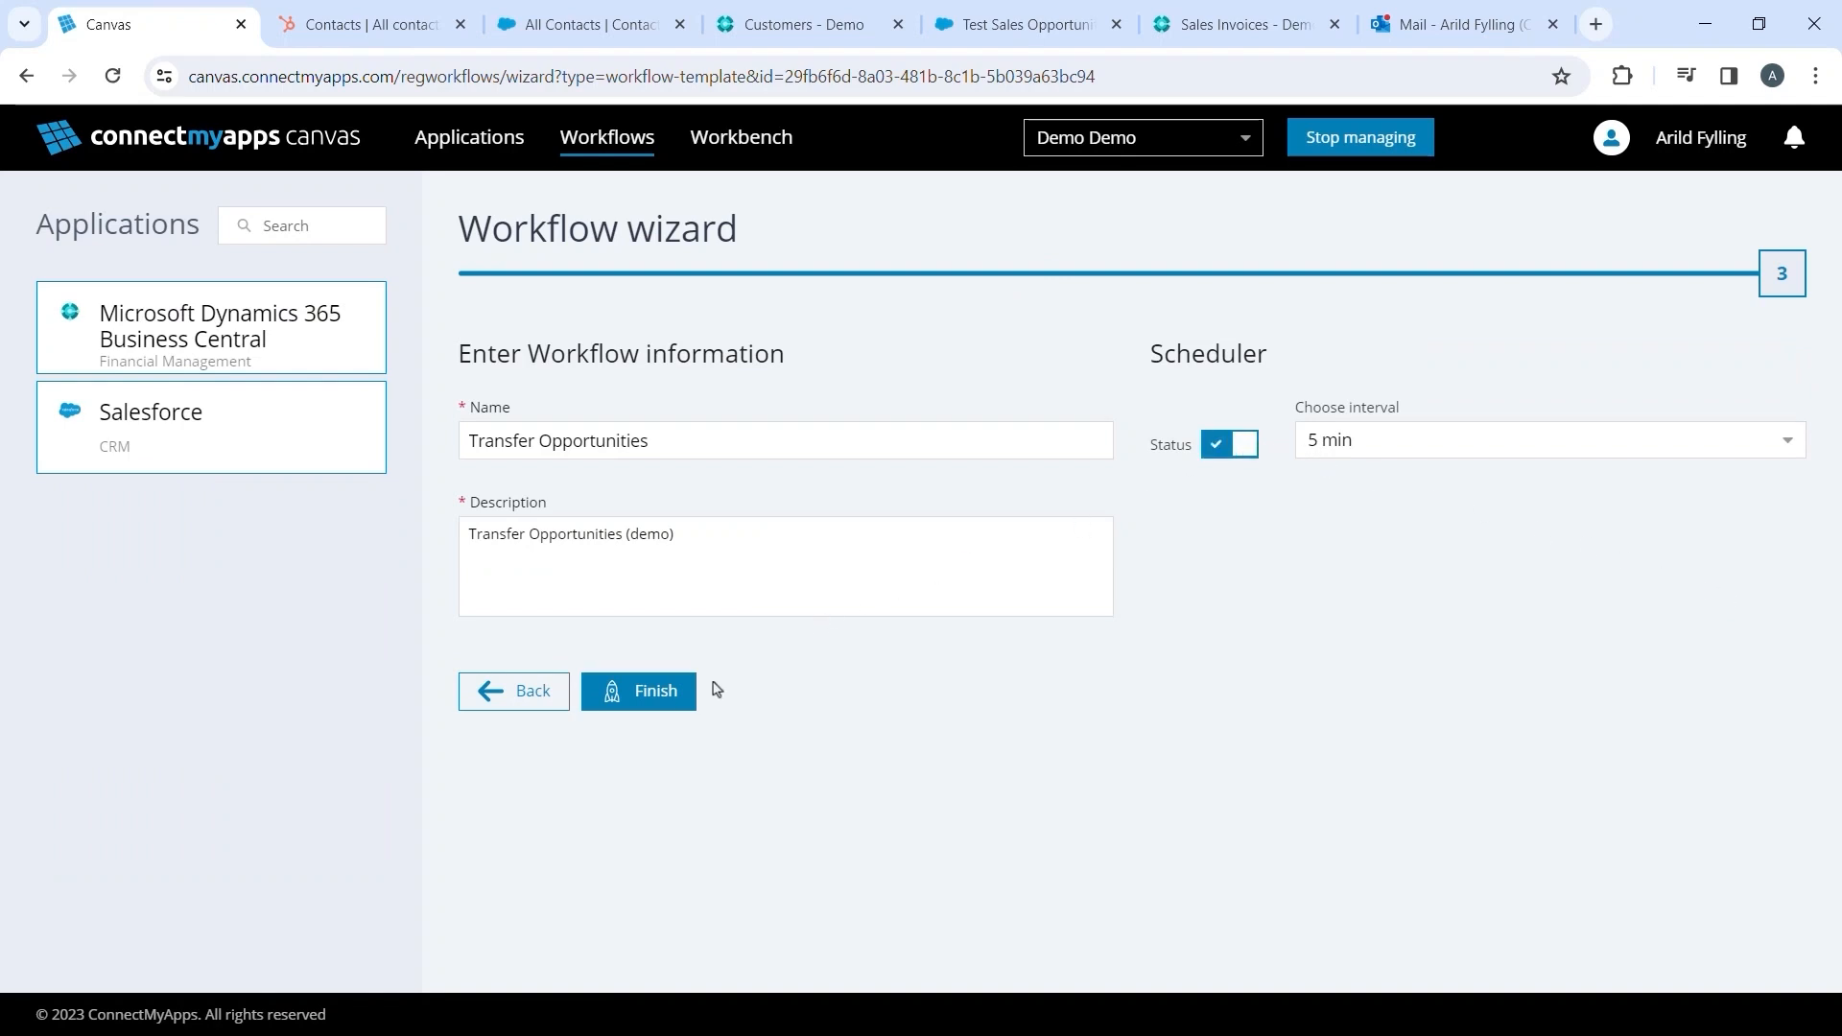
{"action": "left_click", "coordinate": [649, 691]}
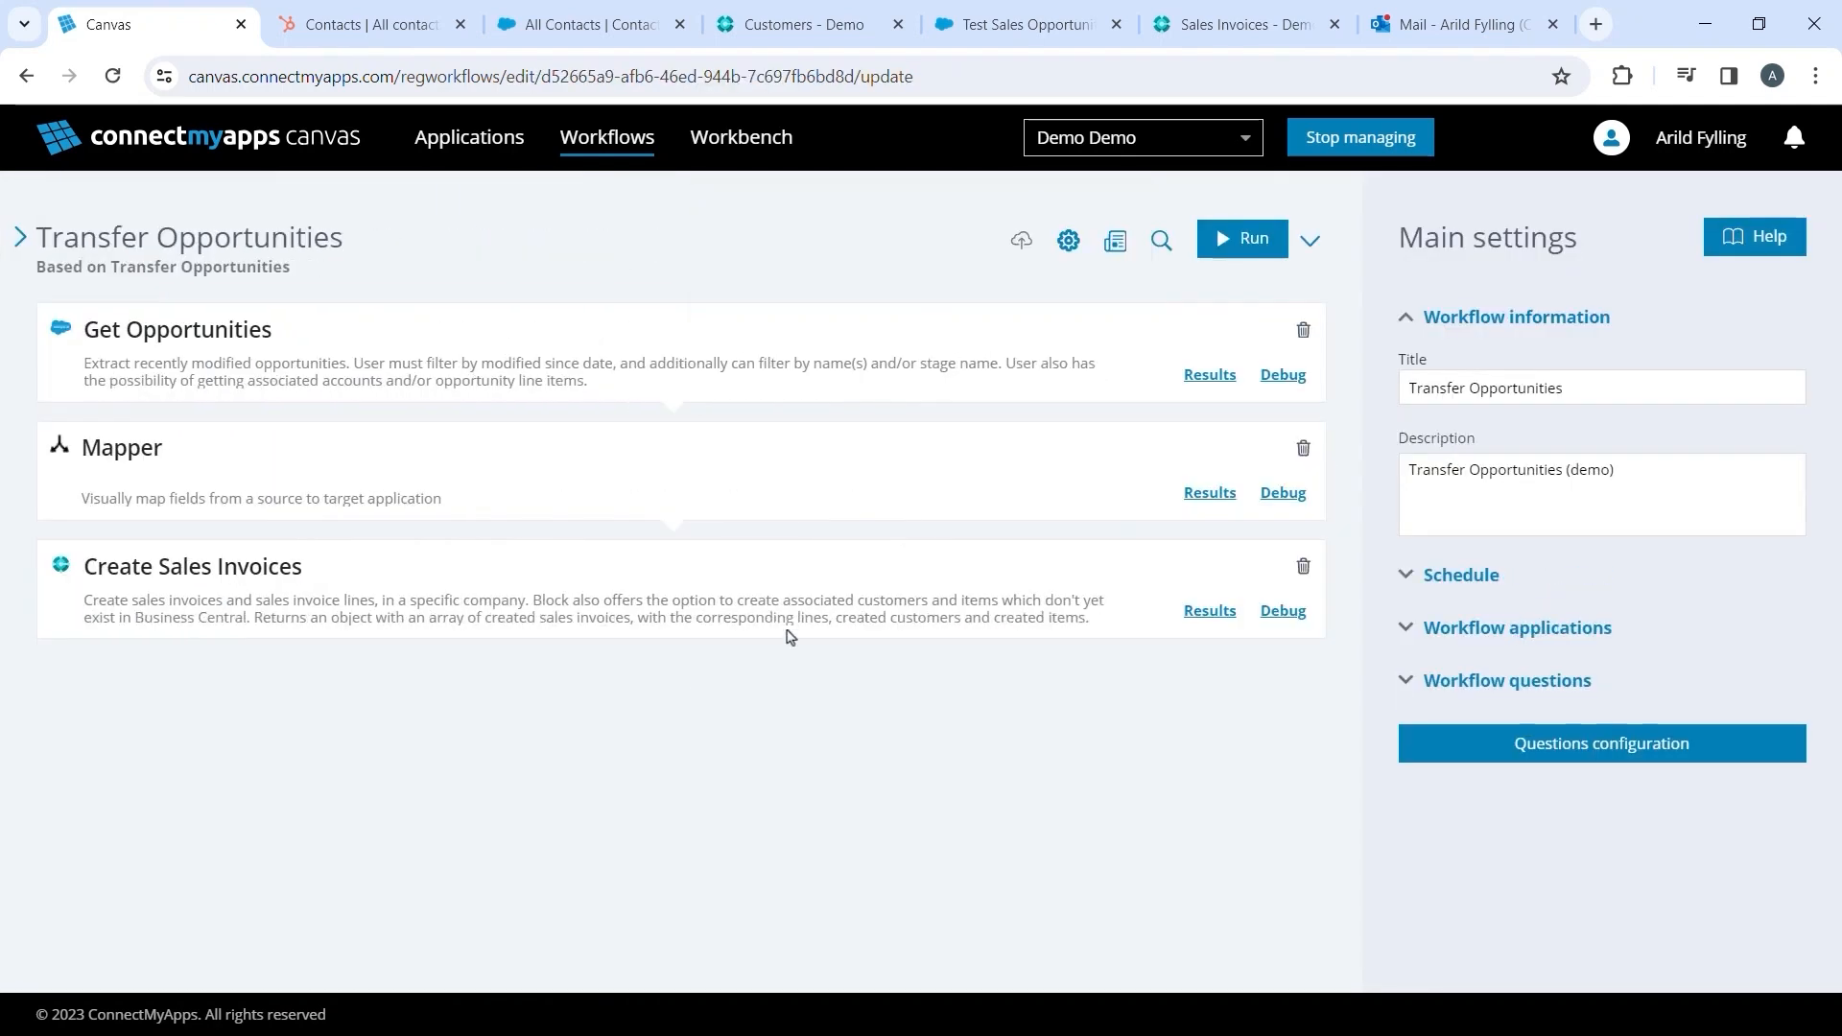
- Run the Transfer Opportunities workflow, reload the Sales Invoices list in Dynamics 365 Business Central and open the Acme Demo Company invoice
{"action": "left_click", "coordinate": [1244, 240]}
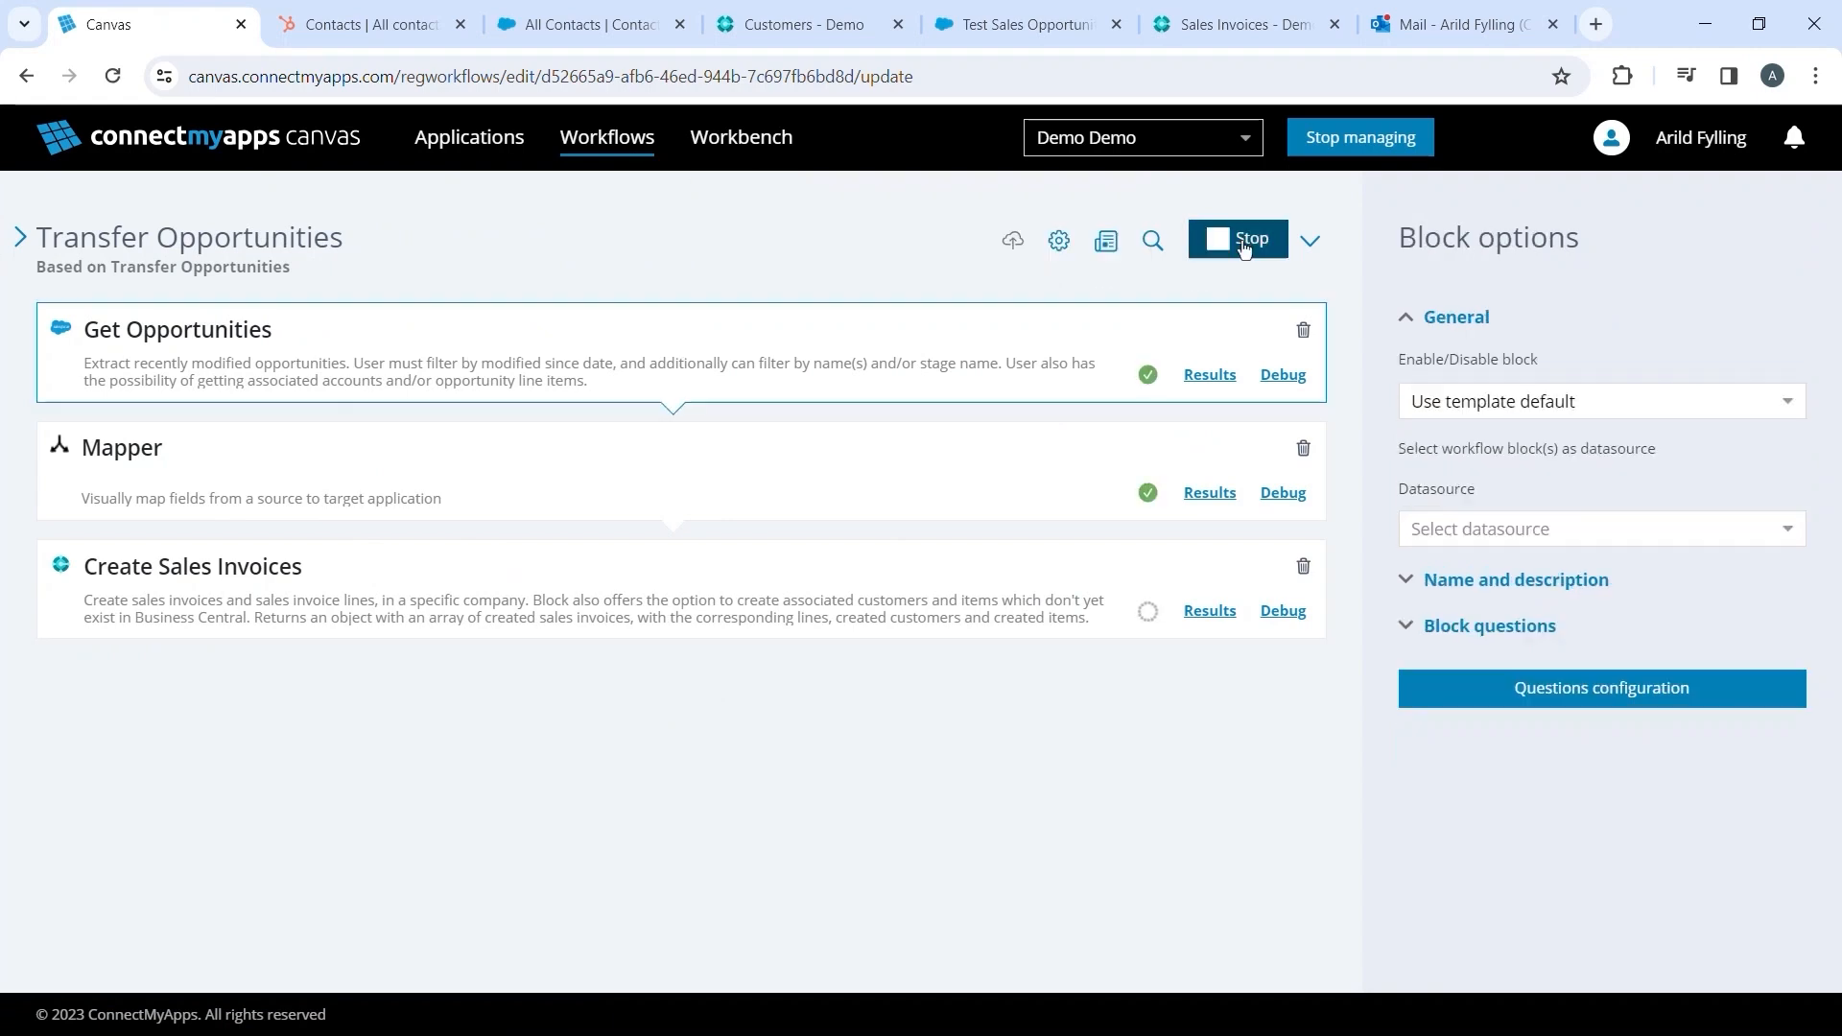
{"action": "left_click", "coordinate": [1252, 23]}
{"action": "left_click", "coordinate": [112, 75]}
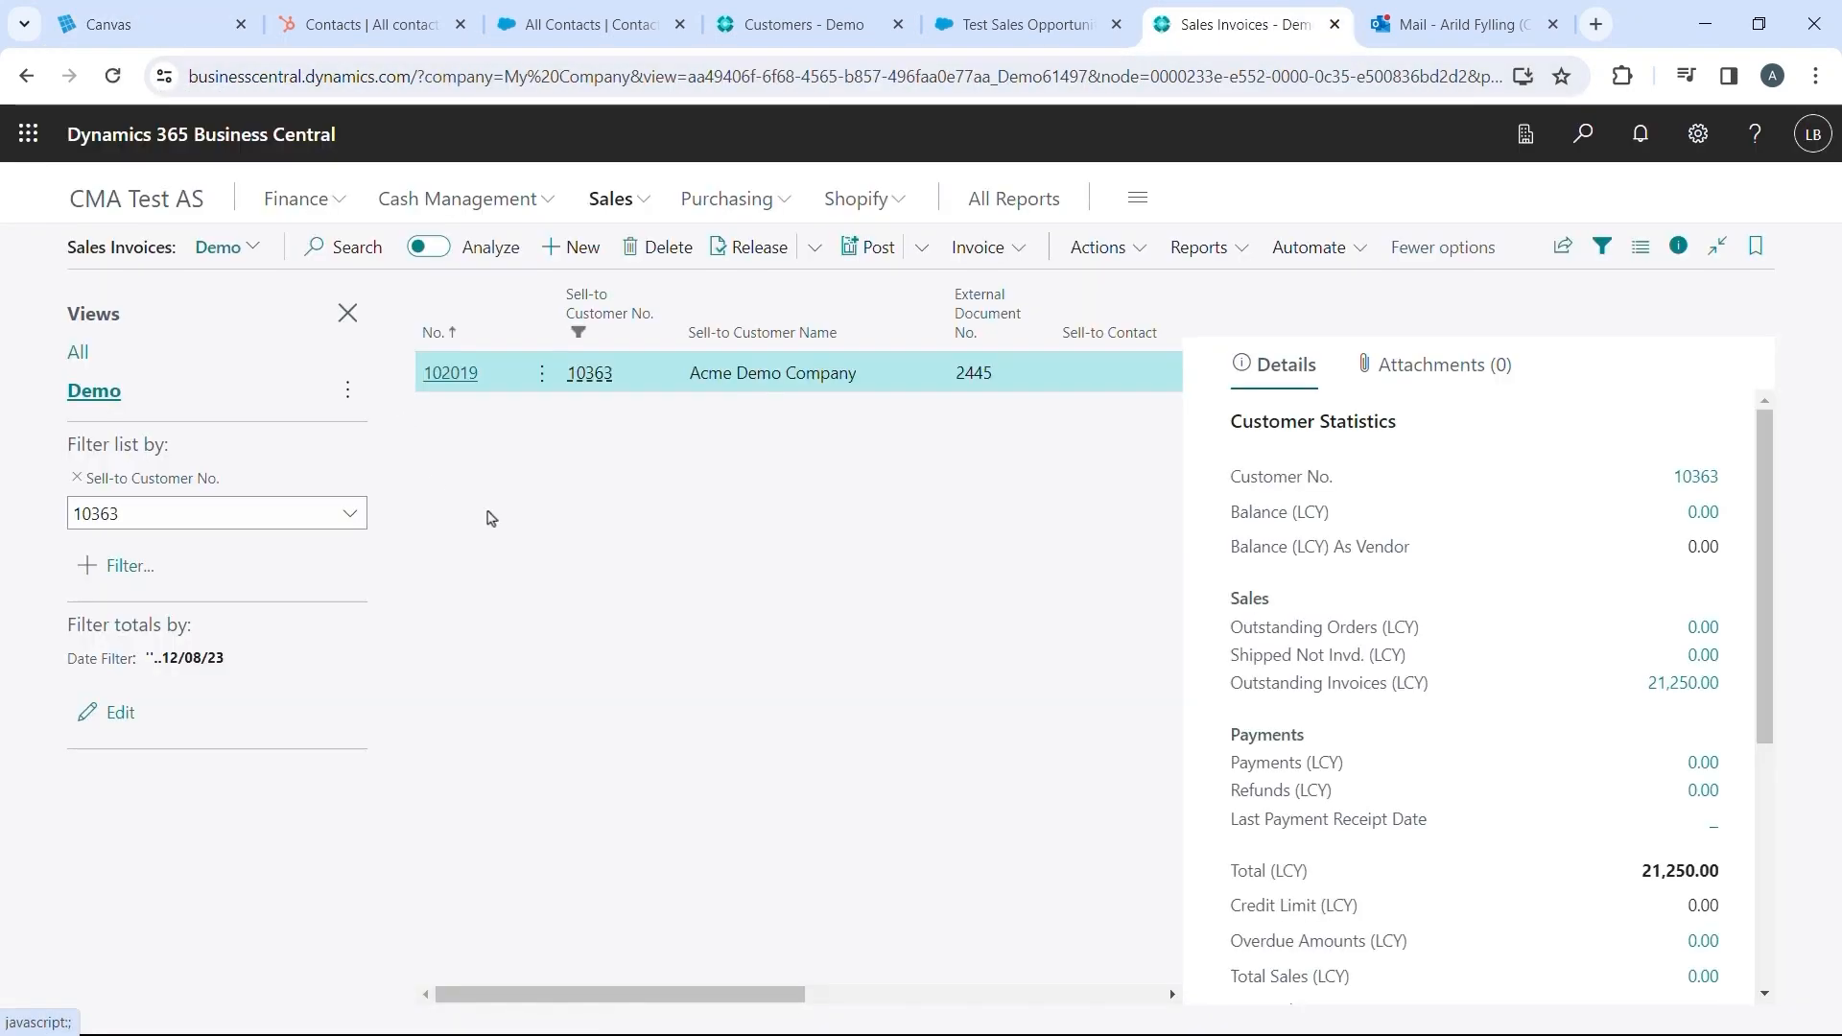
{"action": "left_click", "coordinate": [451, 373]}
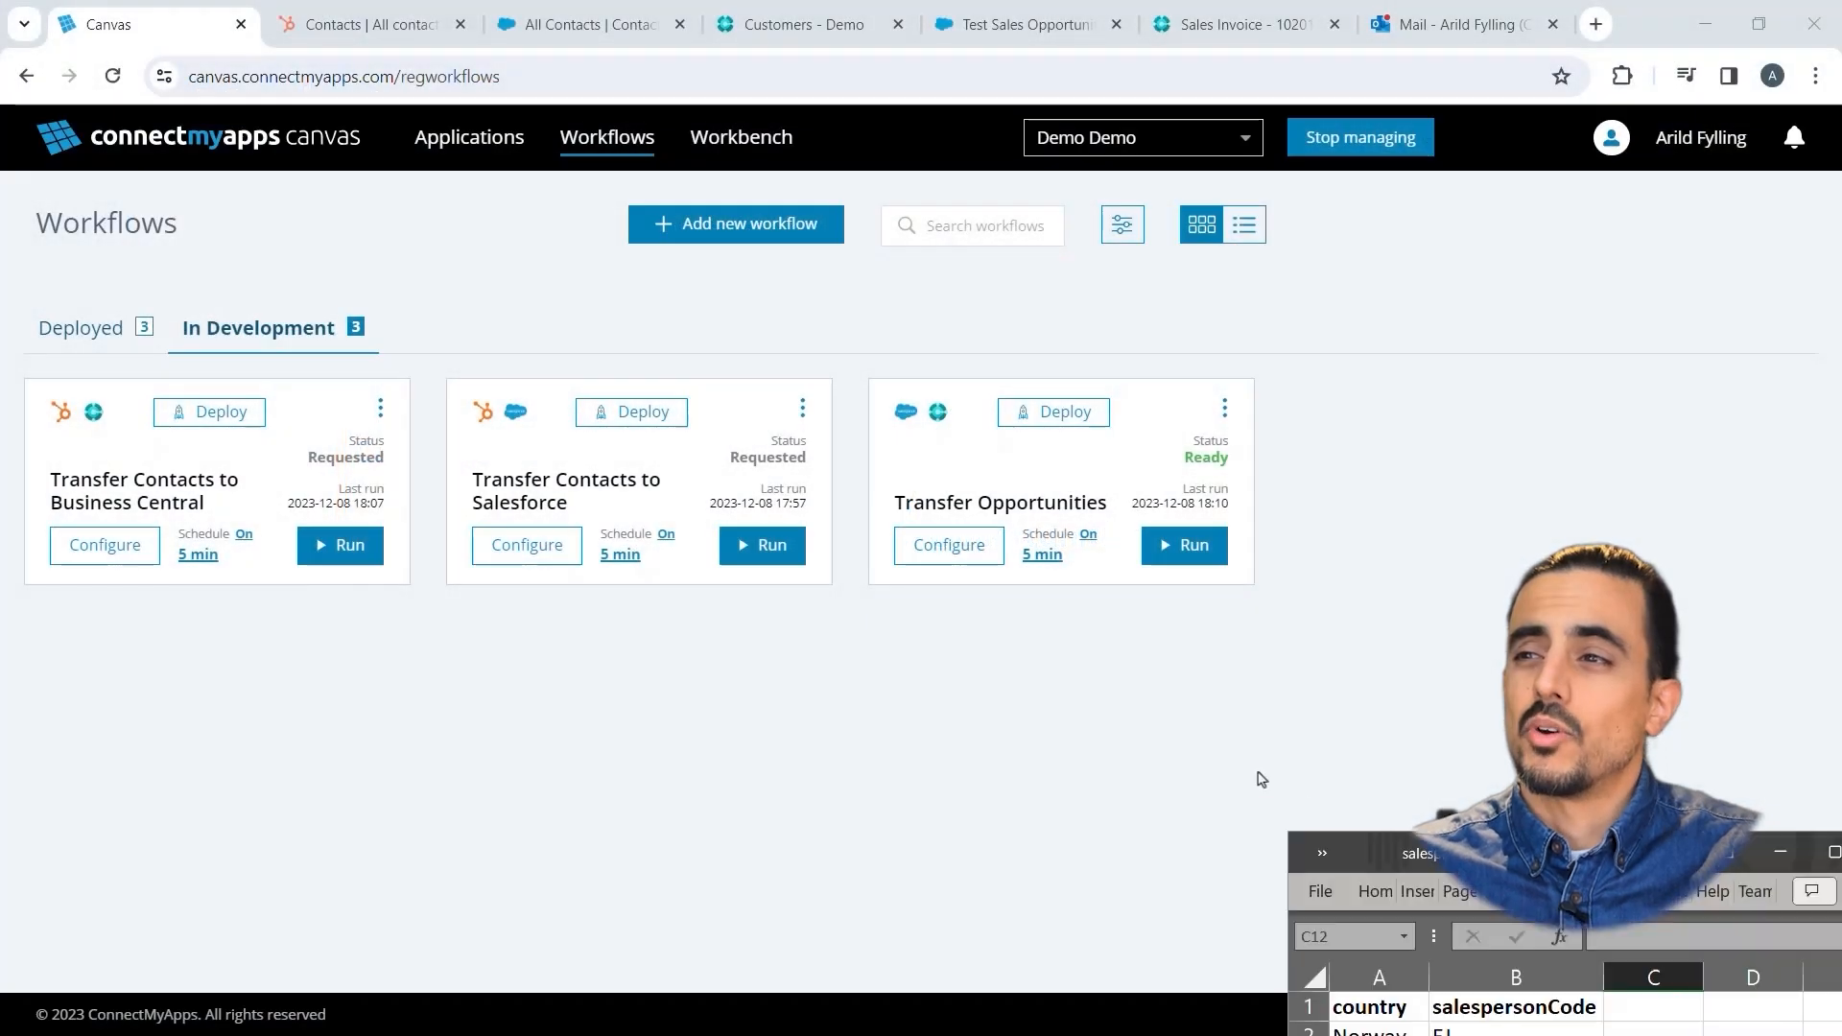
- Examine the country and salespersonCode columns of the salespersonCodeMap.csv mapping table over the Canvas workflow overview
{"action": "left_click_drag", "start_coordinate": [884, 515], "coordinate": [654, 217]}
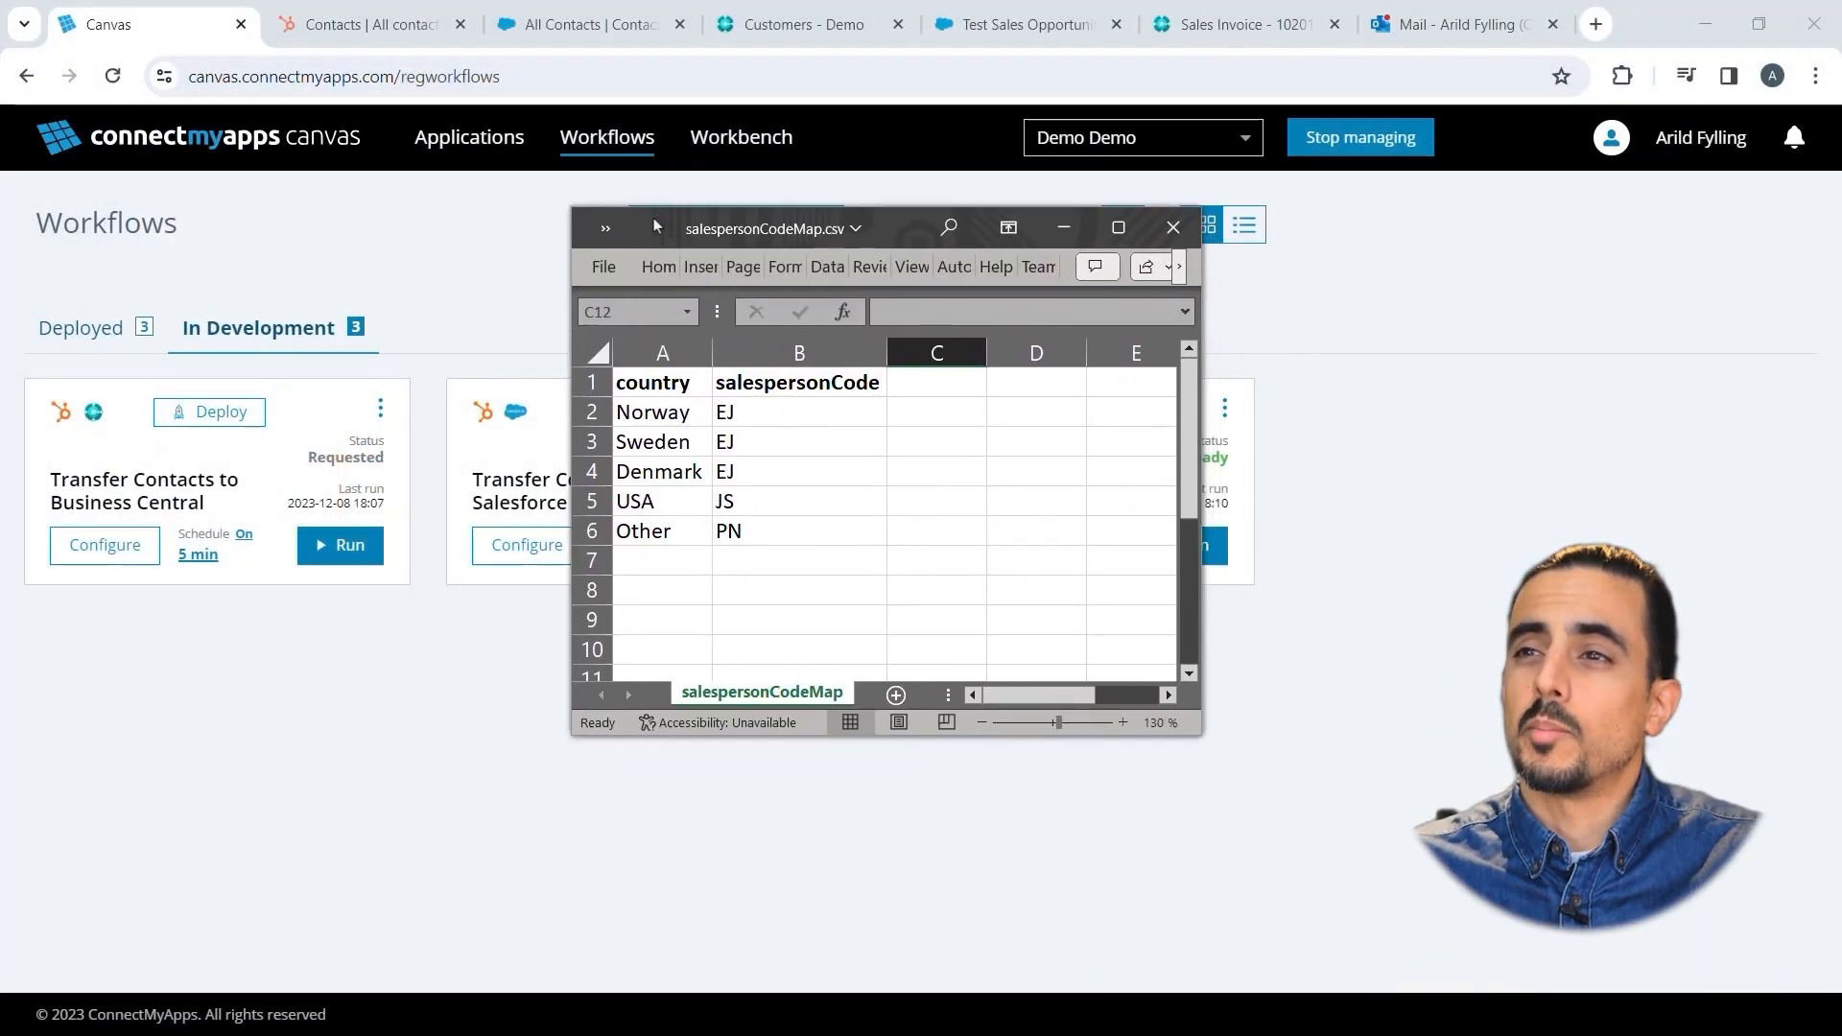
{"action": "left_click", "coordinate": [660, 395]}
{"action": "left_click", "coordinate": [768, 384]}
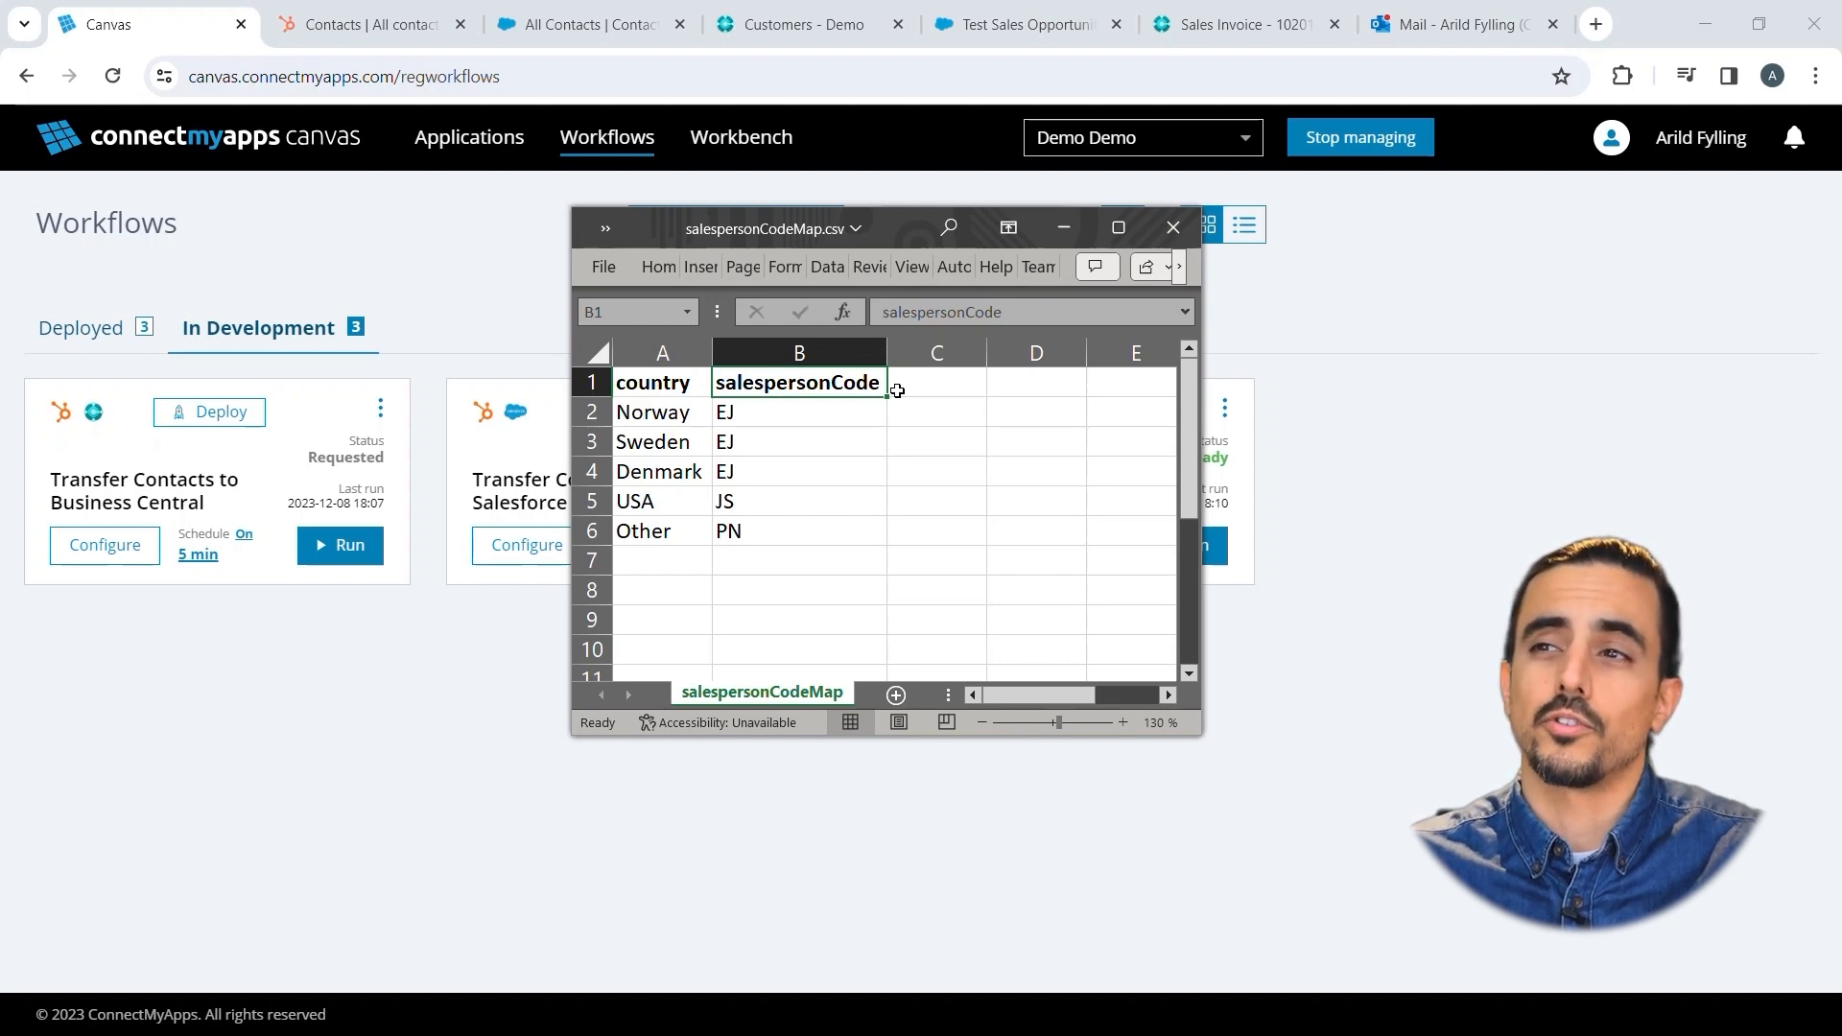
{"action": "left_click", "coordinate": [1407, 446]}
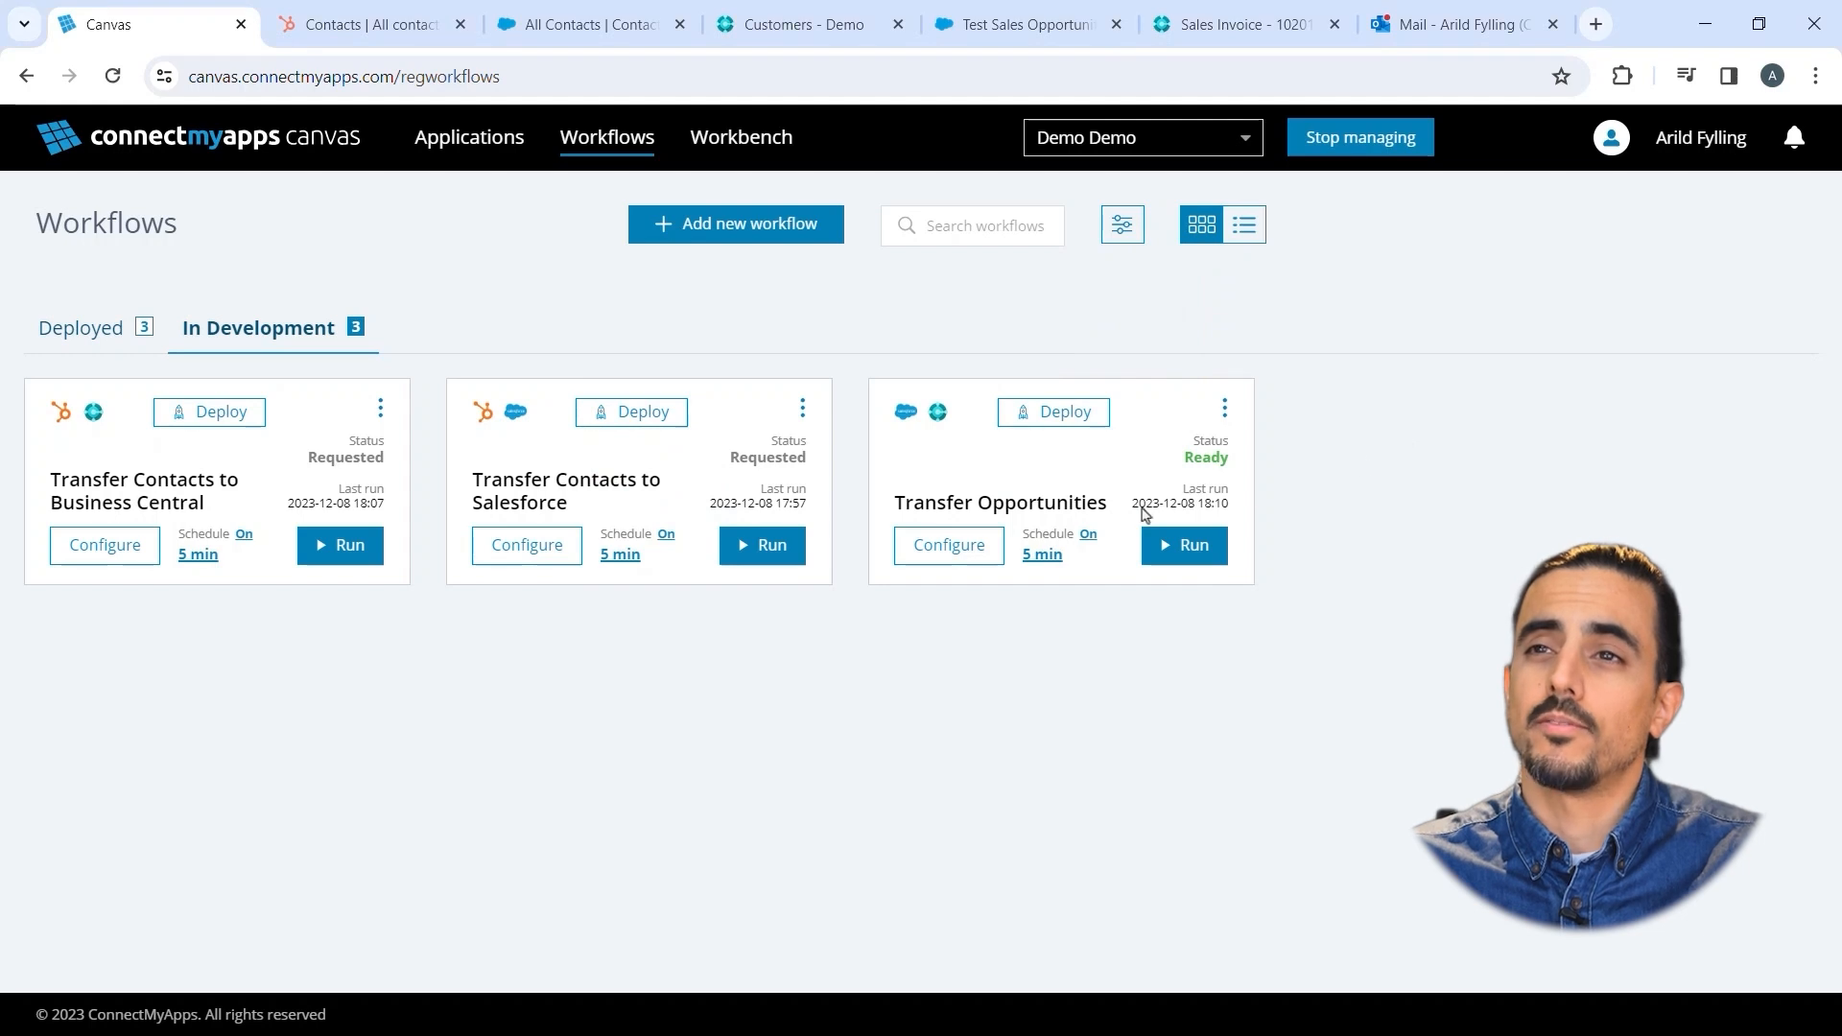
- Open the Transfer Opportunities workflow's configuration and add the FTP Server application to it, using the FTP Server - Demo connection
{"action": "left_click", "coordinate": [948, 545]}
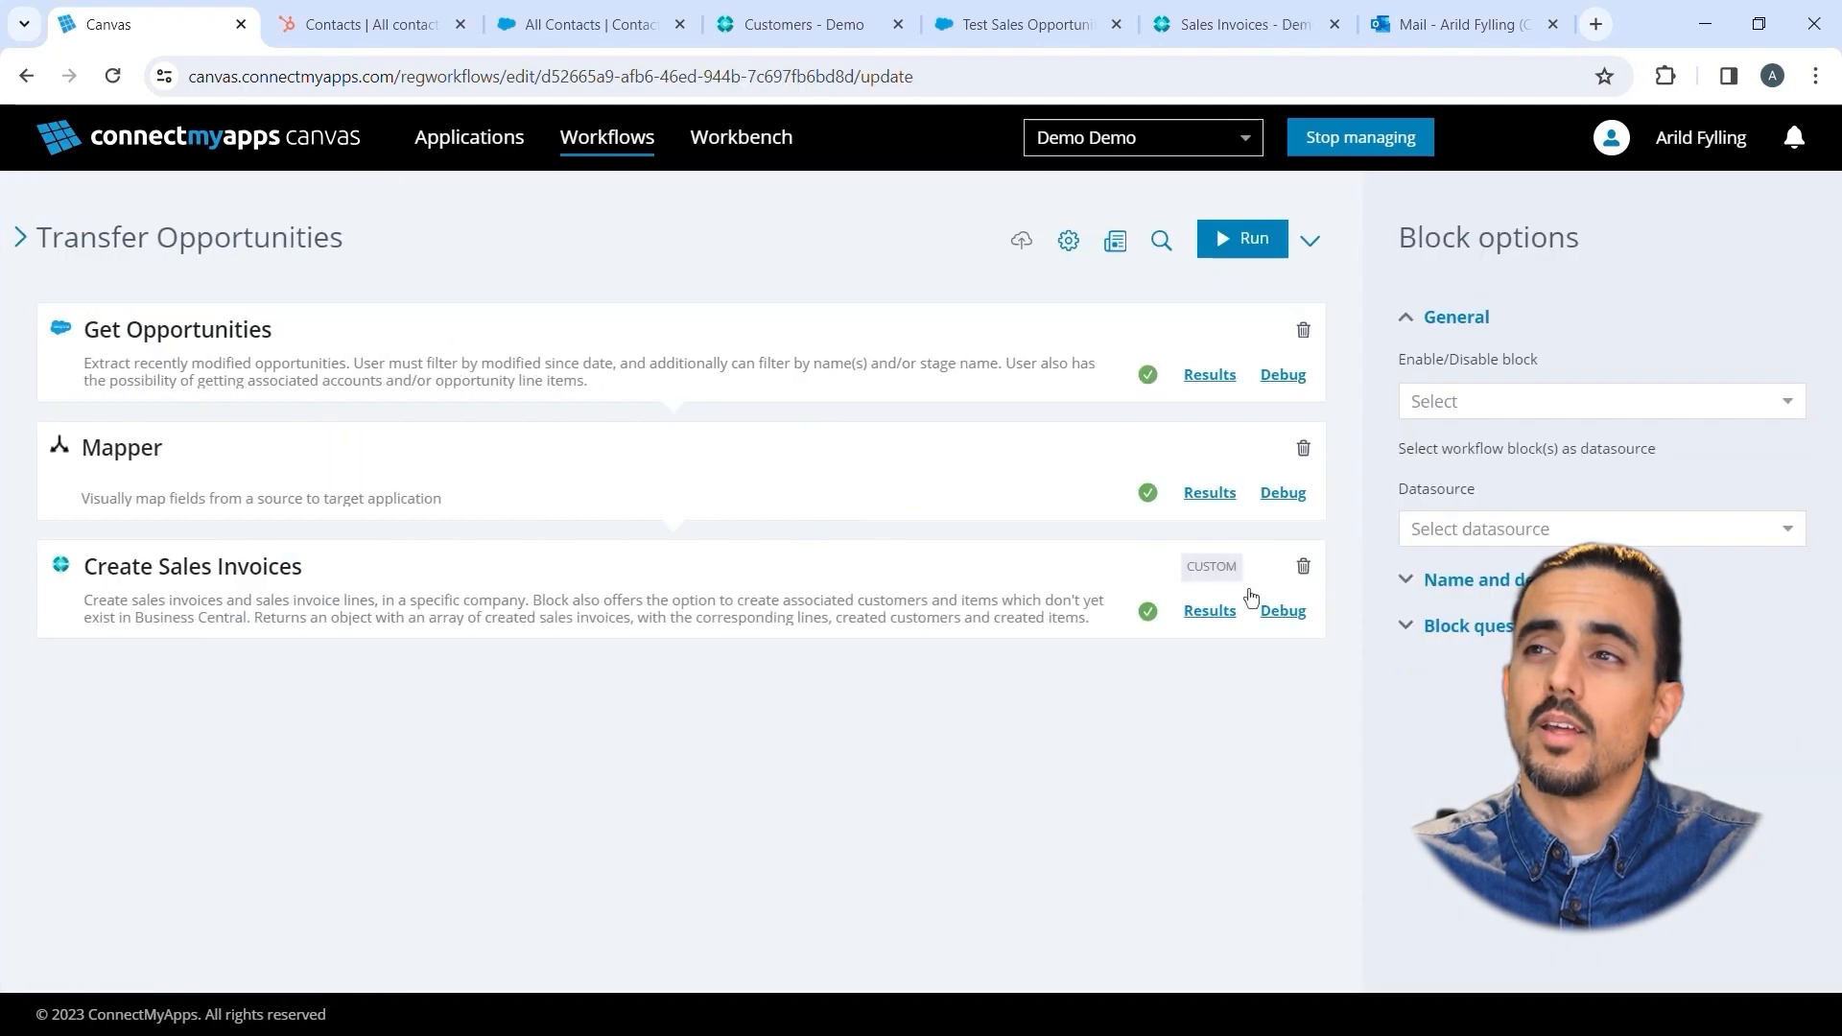
{"action": "left_click", "coordinate": [1070, 246]}
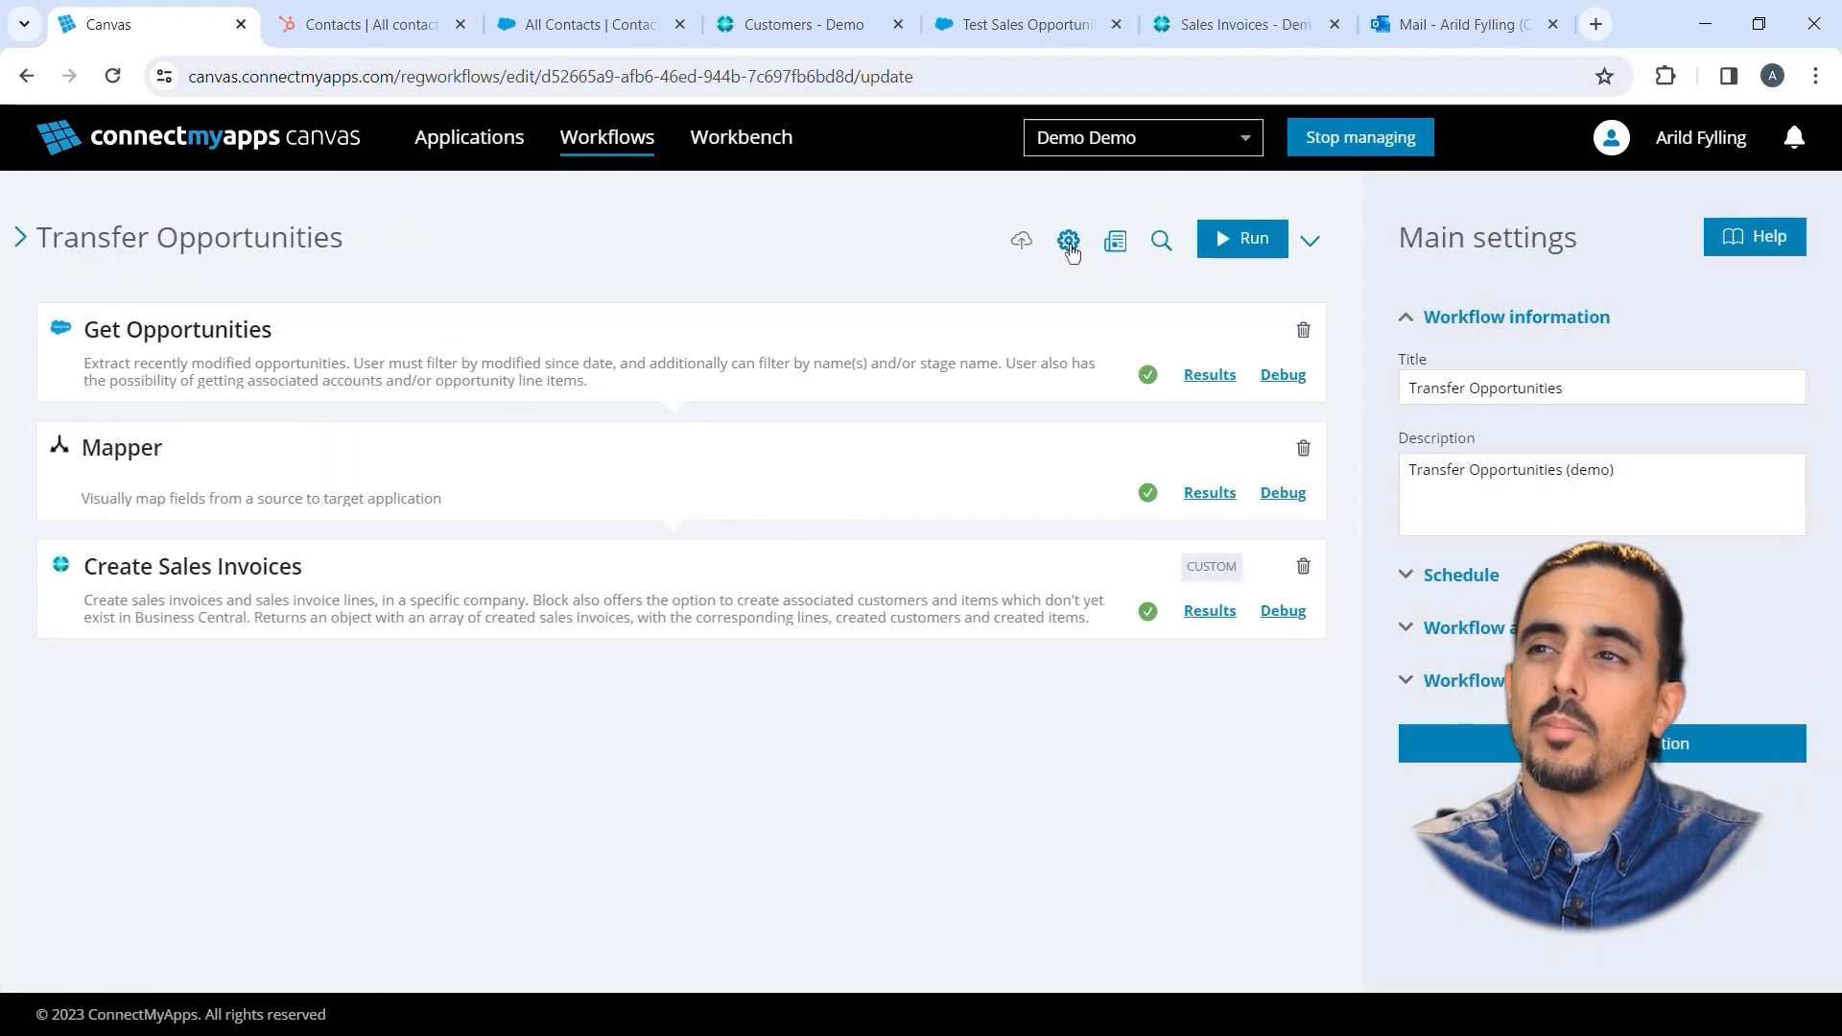
{"action": "left_click", "coordinate": [1406, 630]}
{"action": "scroll", "coordinate": [1439, 661], "scroll_direction": "down", "scroll_amount": 2}
{"action": "scroll", "coordinate": [1535, 748], "scroll_direction": "down", "scroll_amount": 1}
{"action": "left_click", "coordinate": [1601, 803]}
{"action": "type", "text": "ftp"}
{"action": "left_click", "coordinate": [1717, 916]}
{"action": "left_click", "coordinate": [1717, 875]}
{"action": "left_click", "coordinate": [1758, 866]}
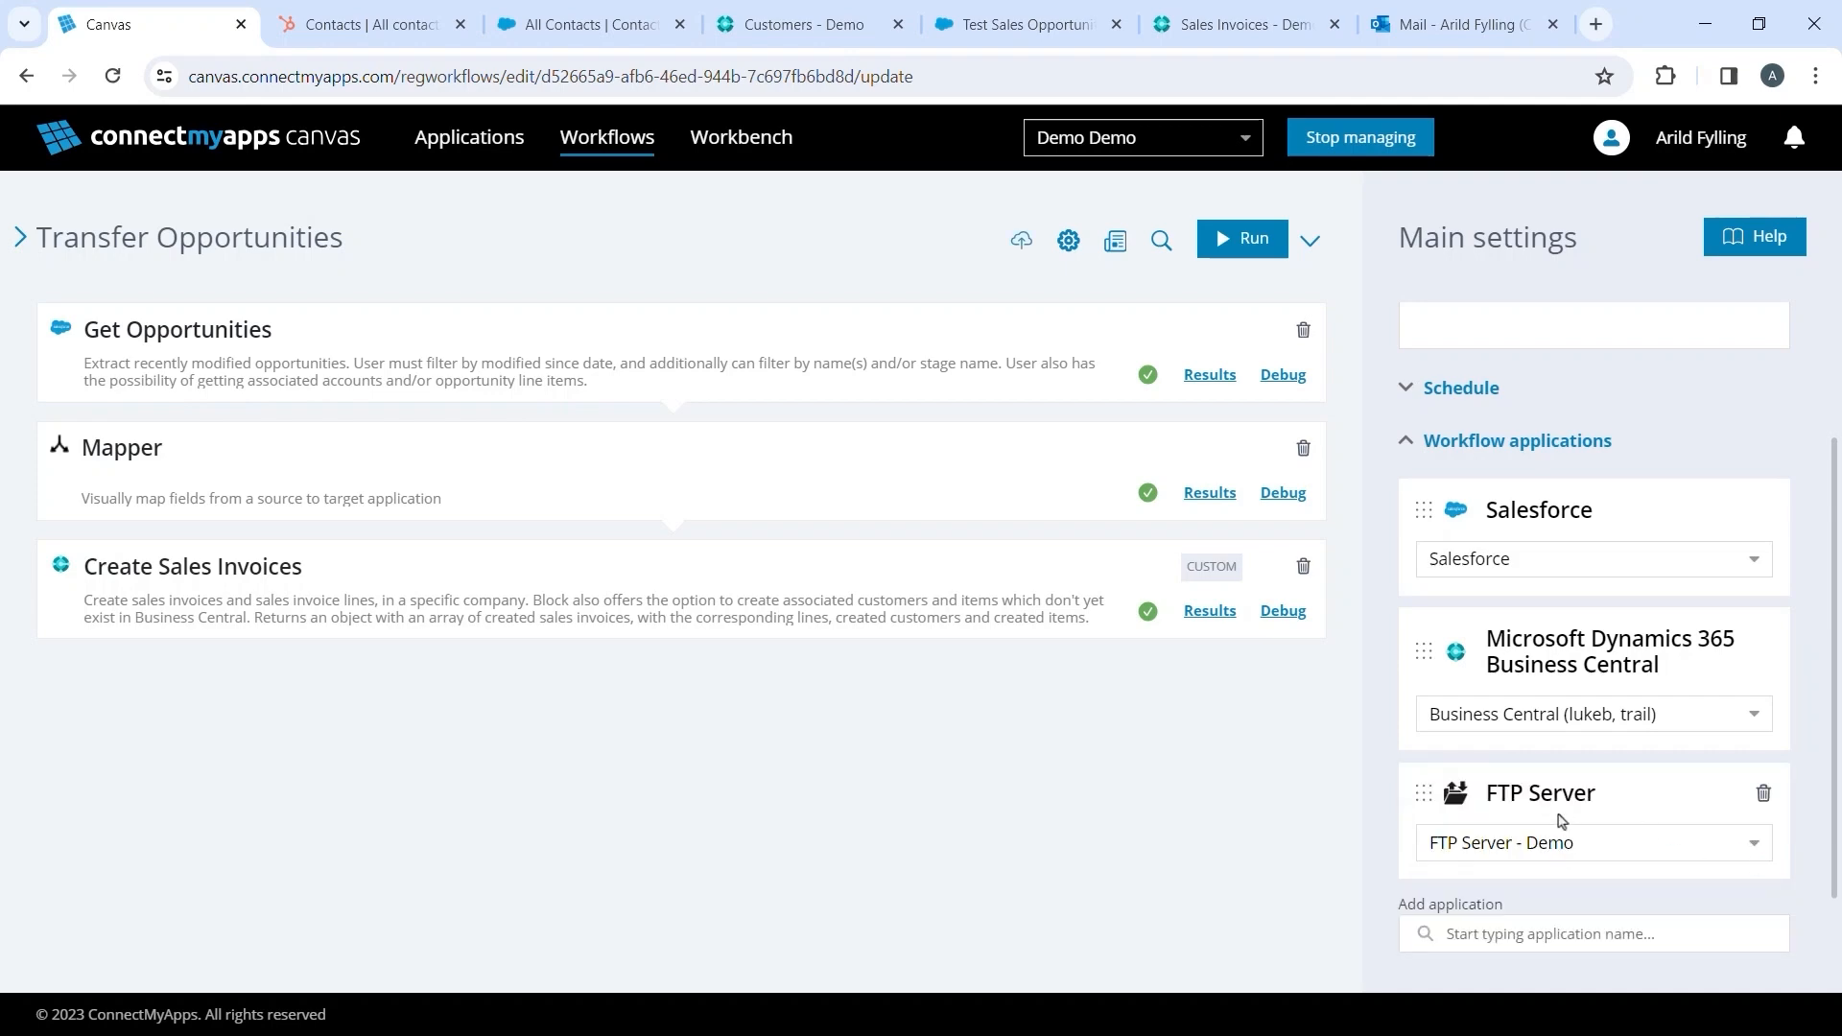
- Add an FTP Get block from the FTP Server blocks between Get Opportunities and Mapper
{"action": "left_click", "coordinate": [27, 245]}
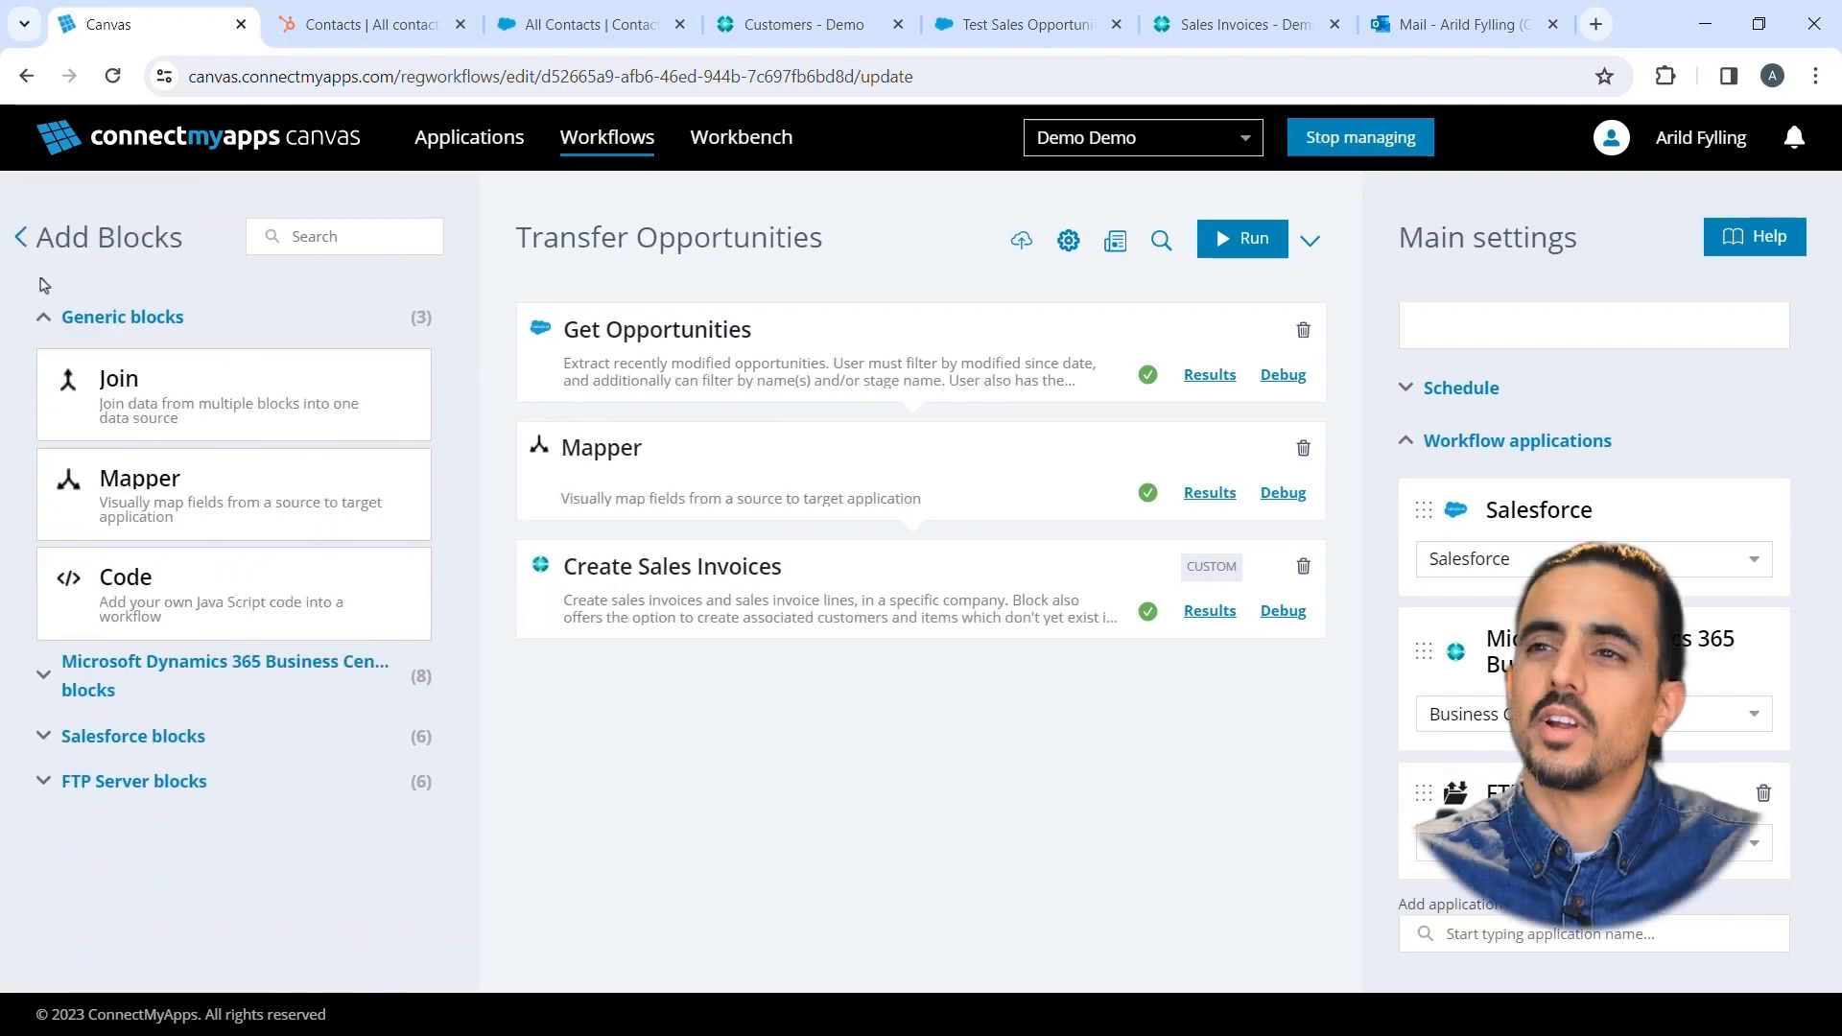
{"action": "left_click", "coordinate": [134, 780]}
{"action": "scroll", "coordinate": [281, 711], "scroll_direction": "down", "scroll_amount": 4}
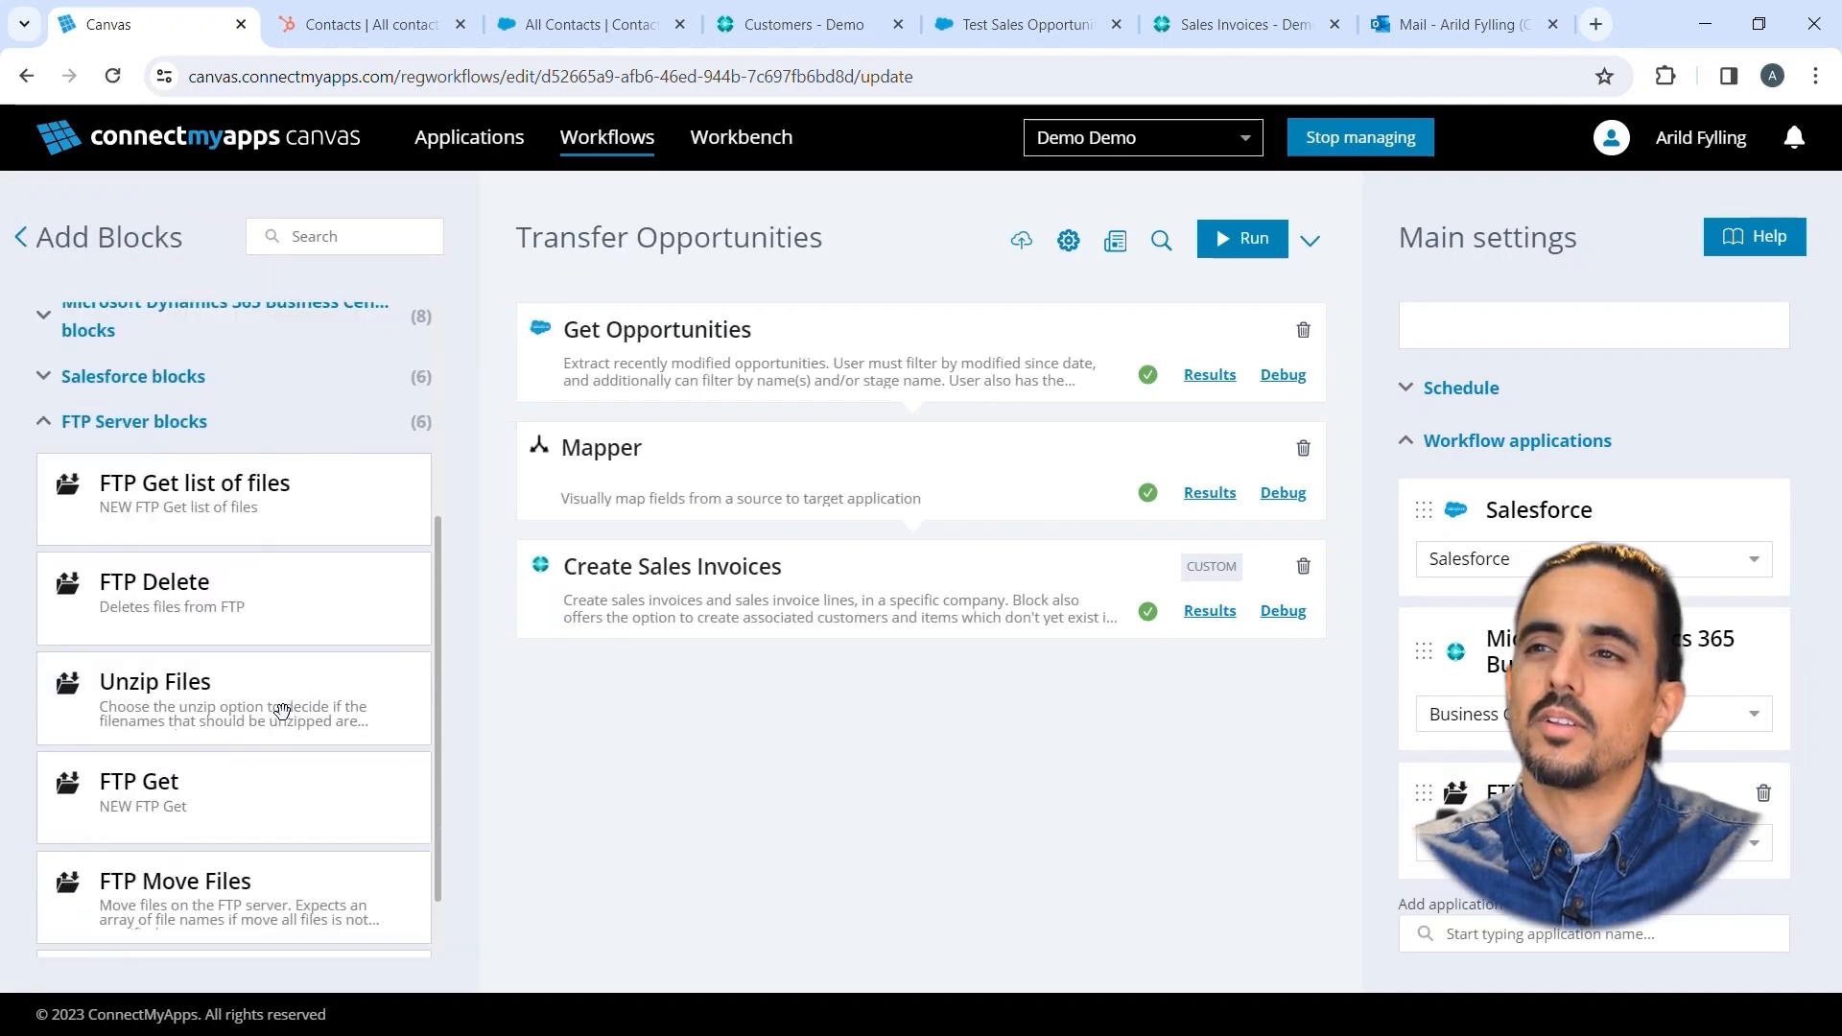
{"action": "left_click_drag", "start_coordinate": [234, 789], "coordinate": [604, 415]}
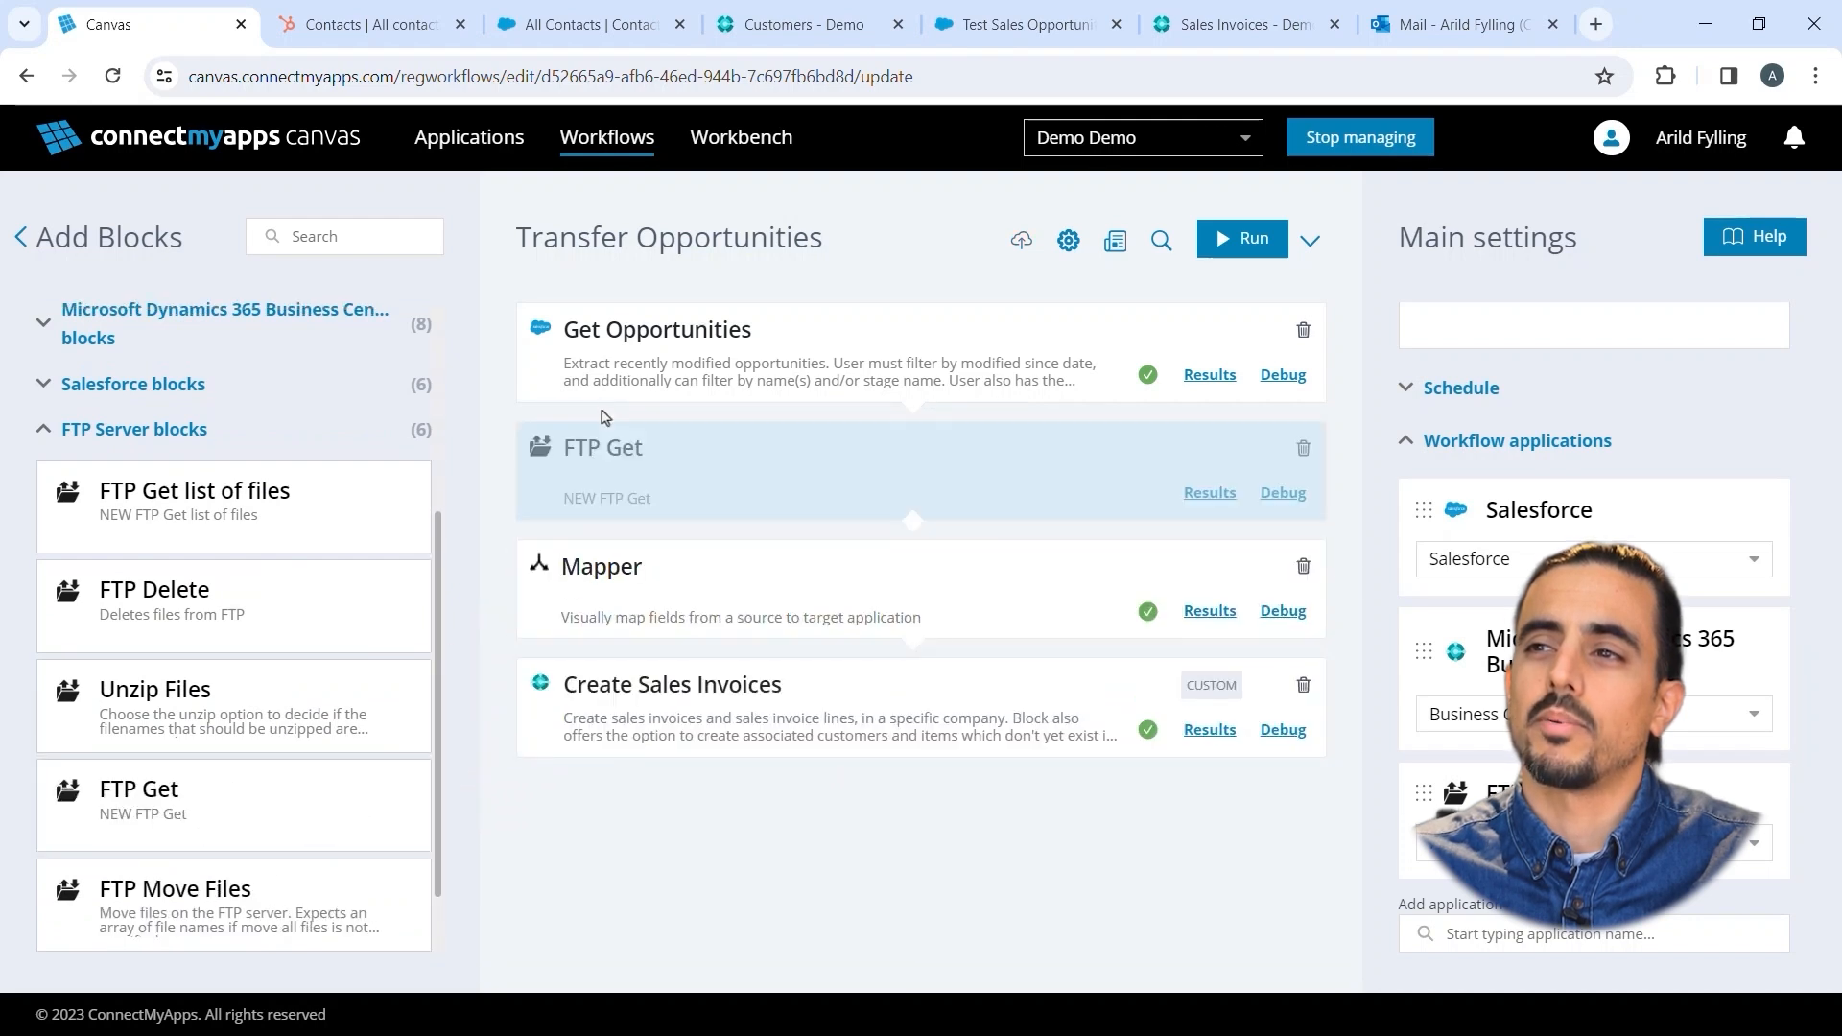
- Name the FTP Get block "Get salespersonCodeMap.csv" and set its description to "Get mapping table"
{"action": "left_click", "coordinate": [681, 459]}
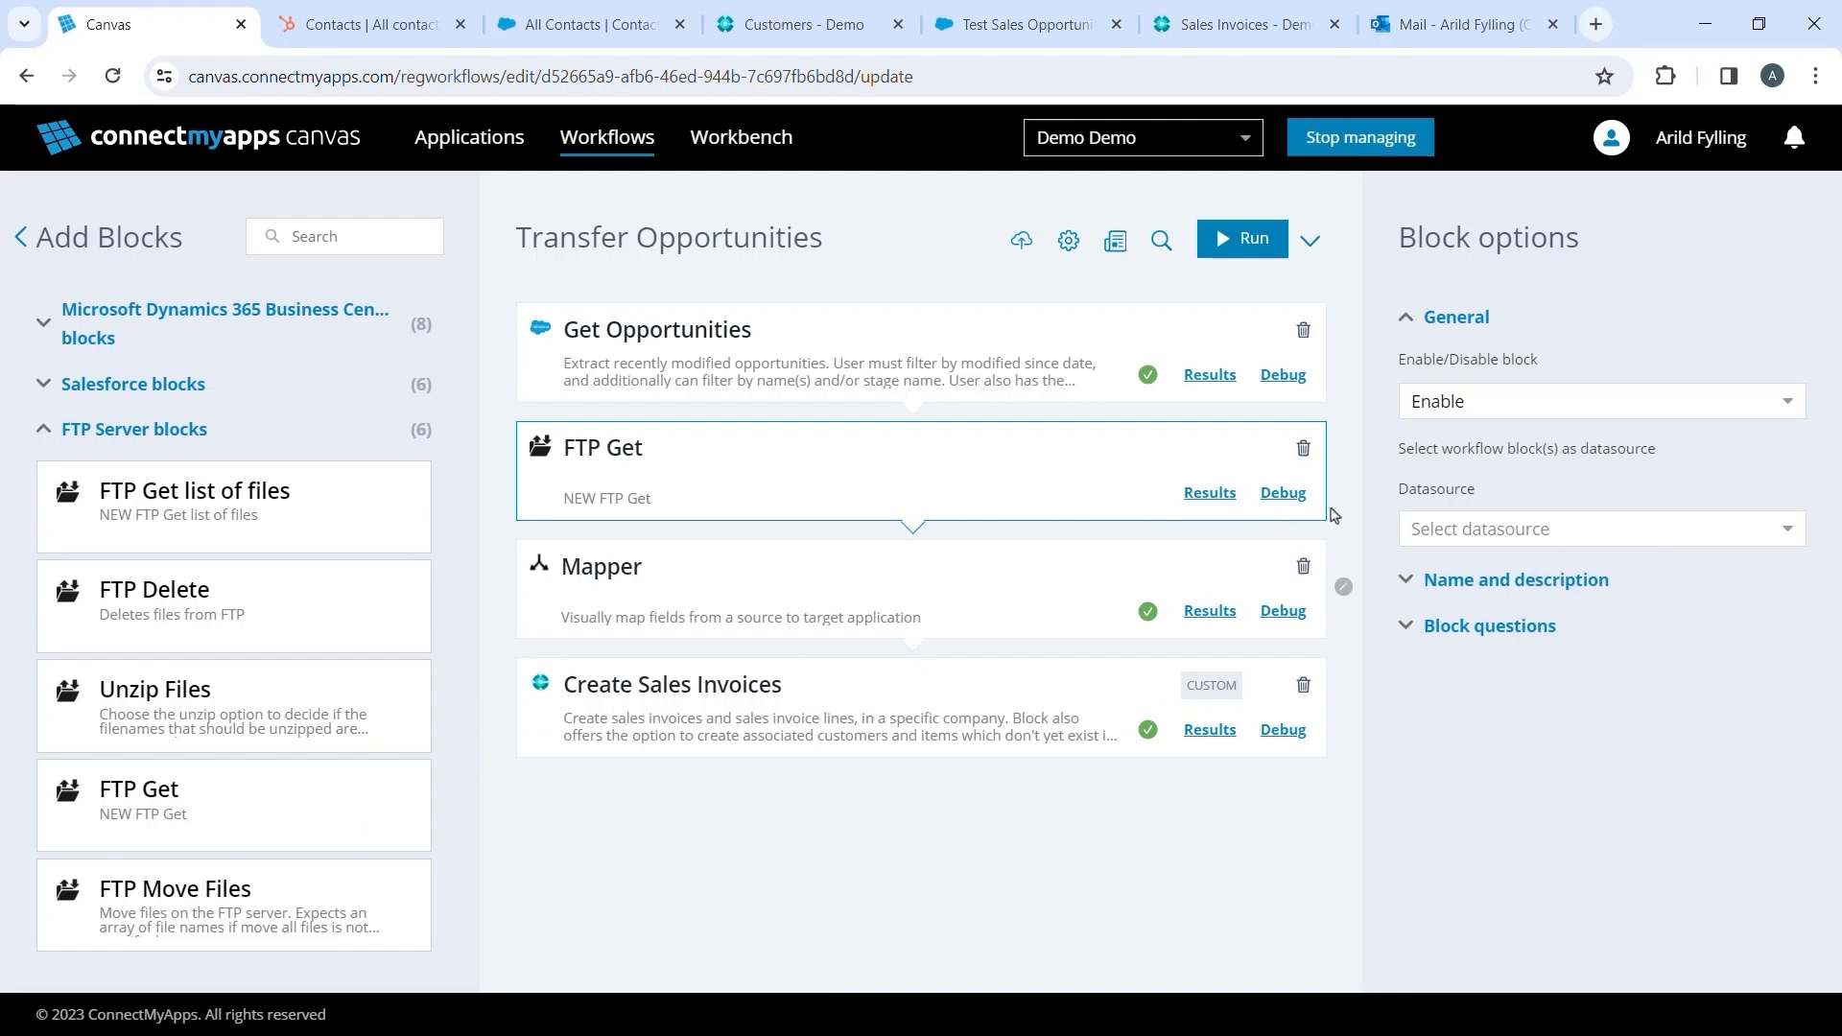
{"action": "left_click", "coordinate": [1464, 593]}
{"action": "triple_click", "coordinate": [1485, 660]}
{"action": "type", "text": "Get salespersonCodeMap"}
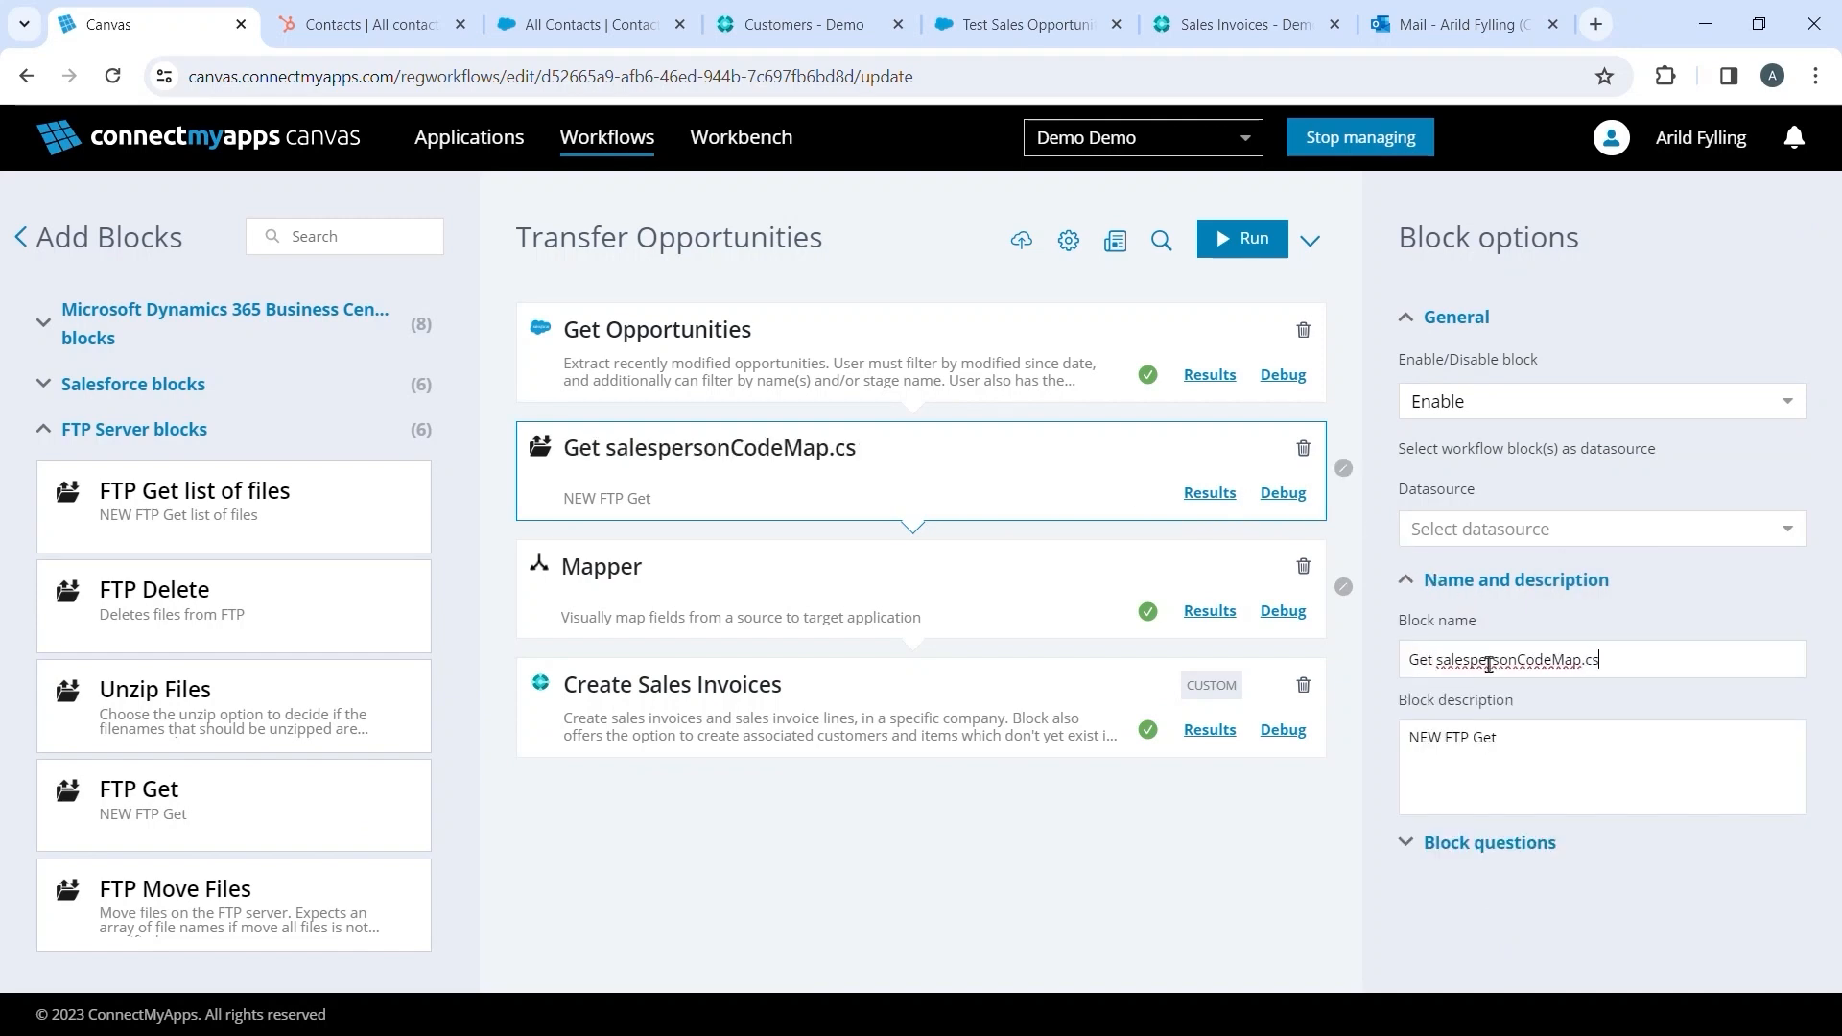
{"action": "key", "text": "ctrl+a"}
{"action": "type", "text": "Get m"}
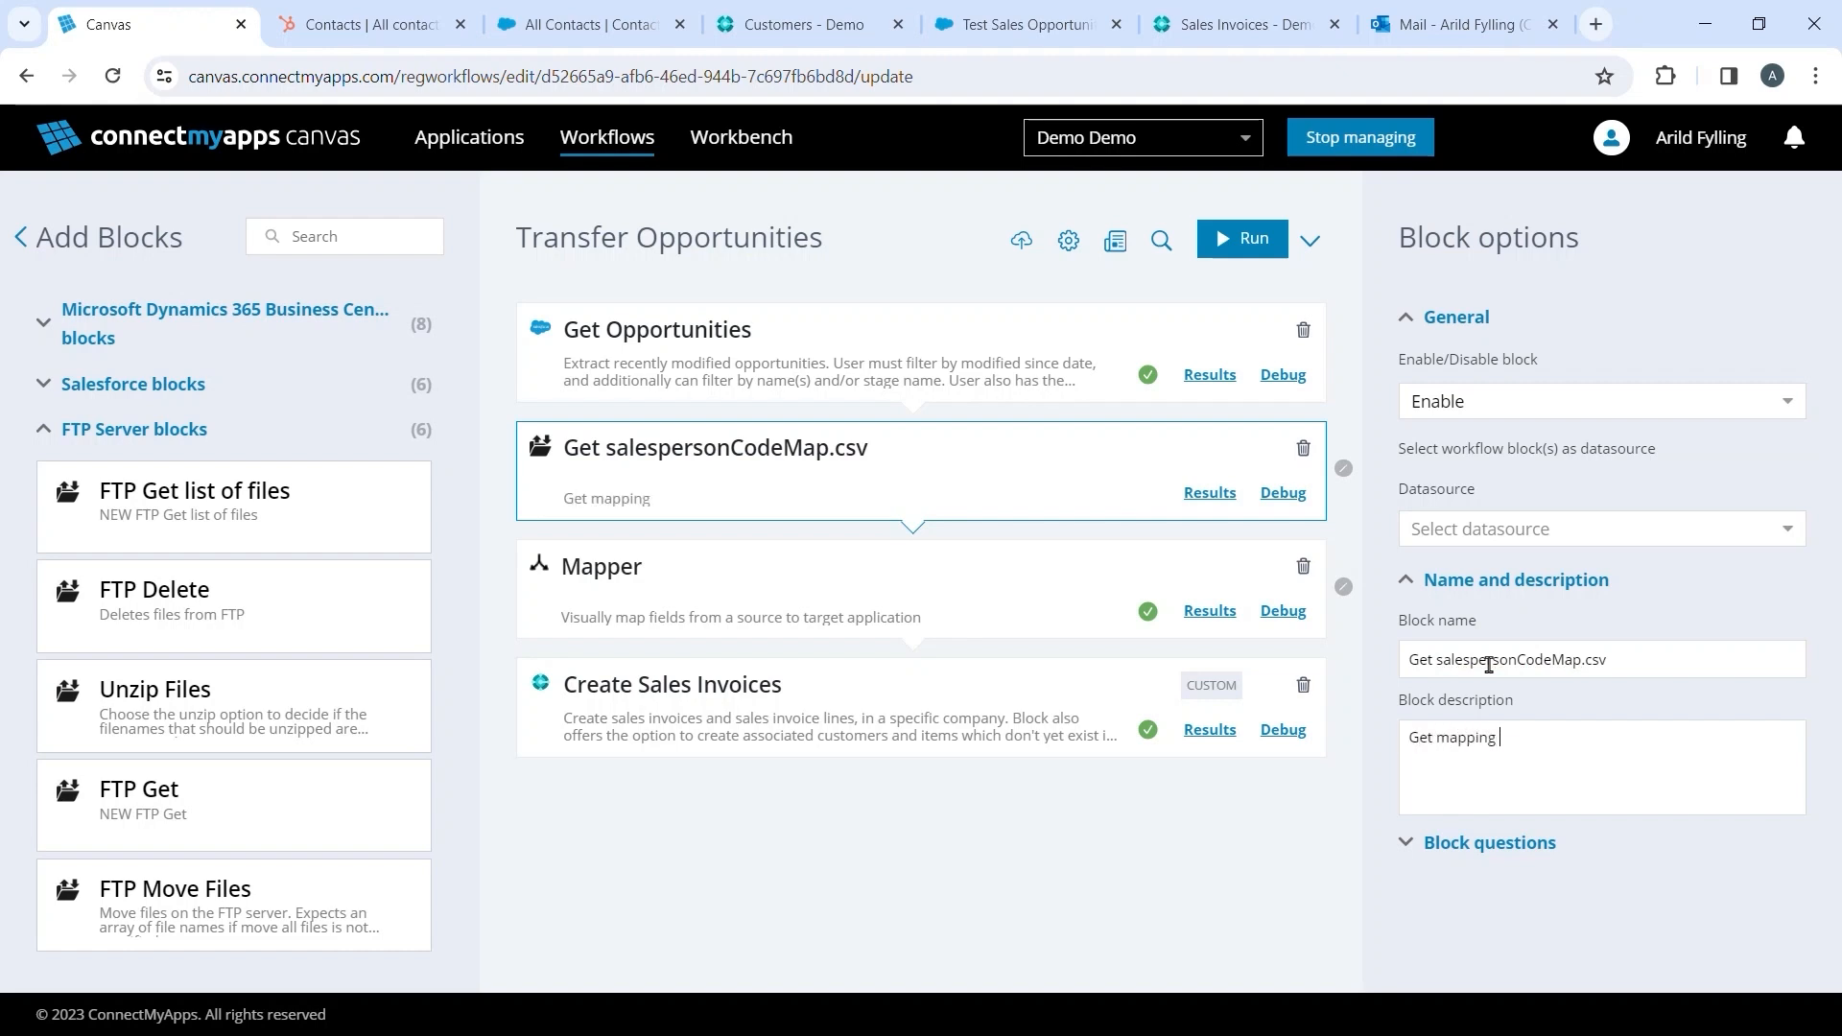
- Configure the block with its folder path, strict file name salespersonCodeMap, extension csv and CSV has header enabled, and save the workflow
{"action": "left_click", "coordinate": [1453, 844]}
{"action": "scroll", "coordinate": [1489, 445], "scroll_direction": "down", "scroll_amount": 4}
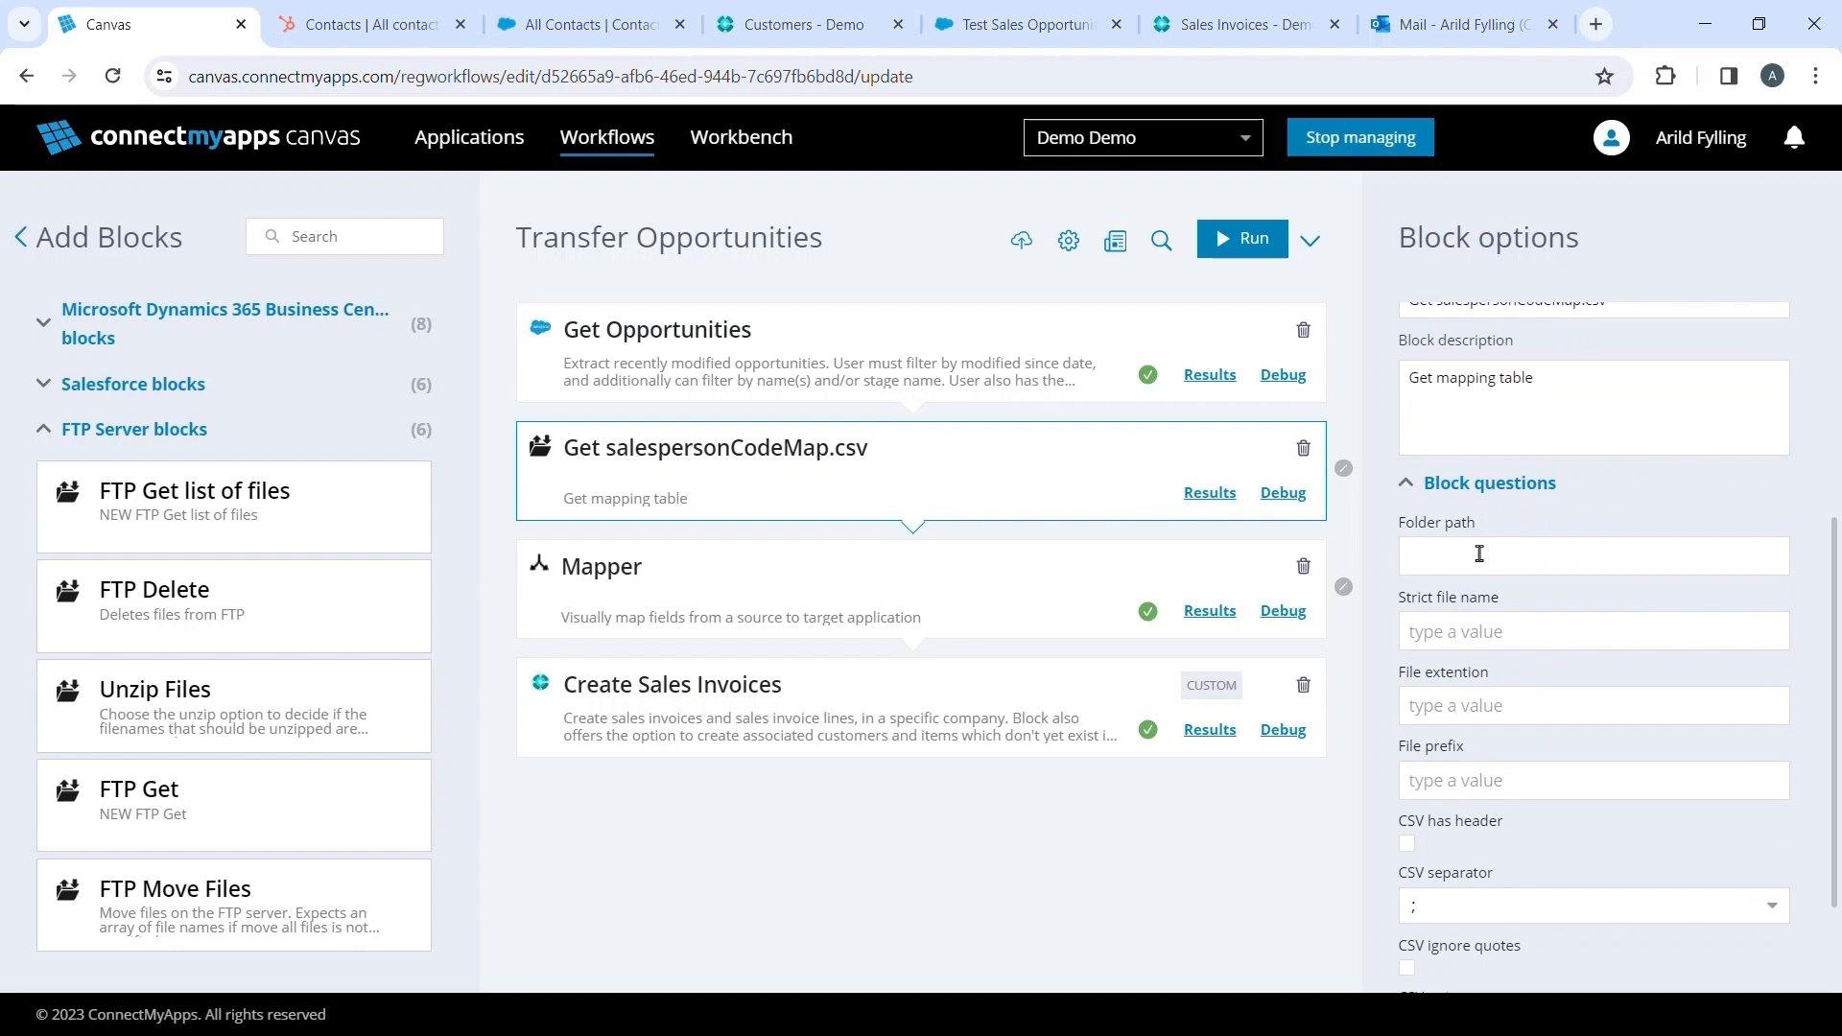
{"action": "type", "text": "salespersonCodeMap"}
{"action": "key", "text": "Tab"}
{"action": "type", "text": "csv"}
{"action": "key", "text": "Tab"}
{"action": "left_click", "coordinate": [1407, 844]}
{"action": "left_click", "coordinate": [1023, 240]}
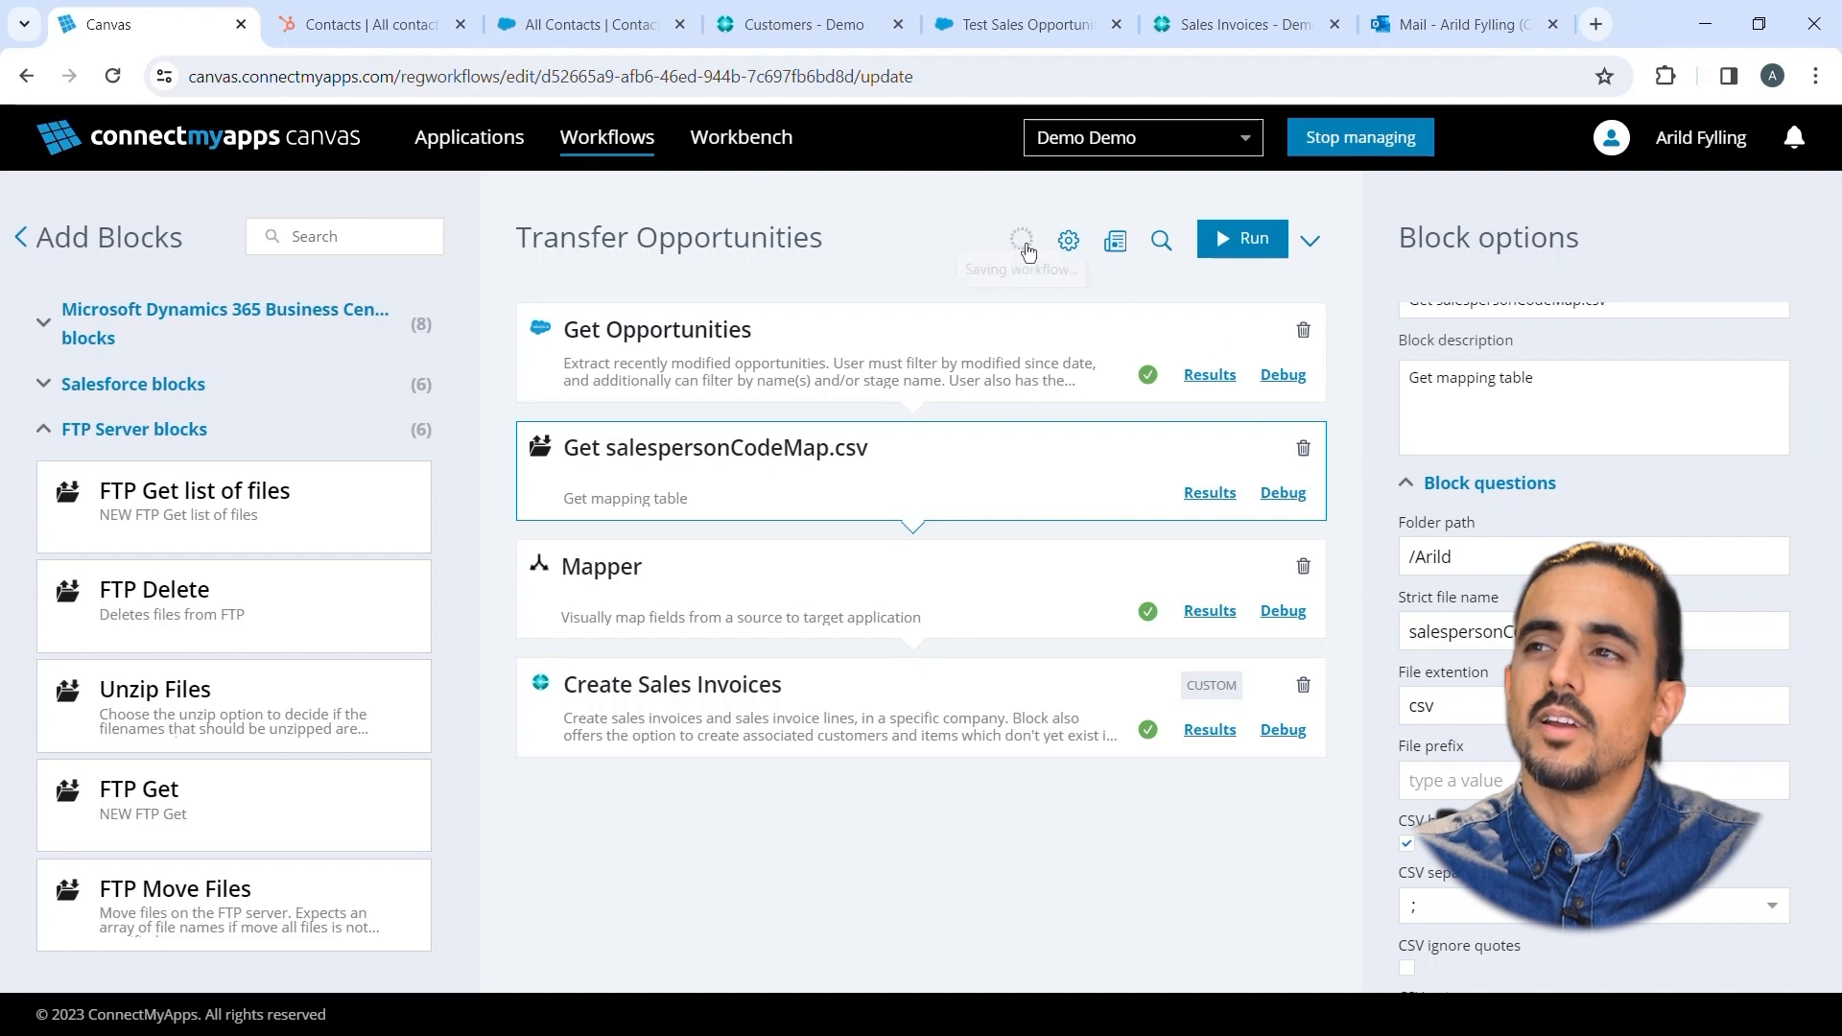
- Do a partial run limited to the Get salespersonCodeMap.csv block and check the country and salespersonCode data in its results
{"action": "left_click", "coordinate": [1311, 240]}
{"action": "left_click", "coordinate": [1322, 295]}
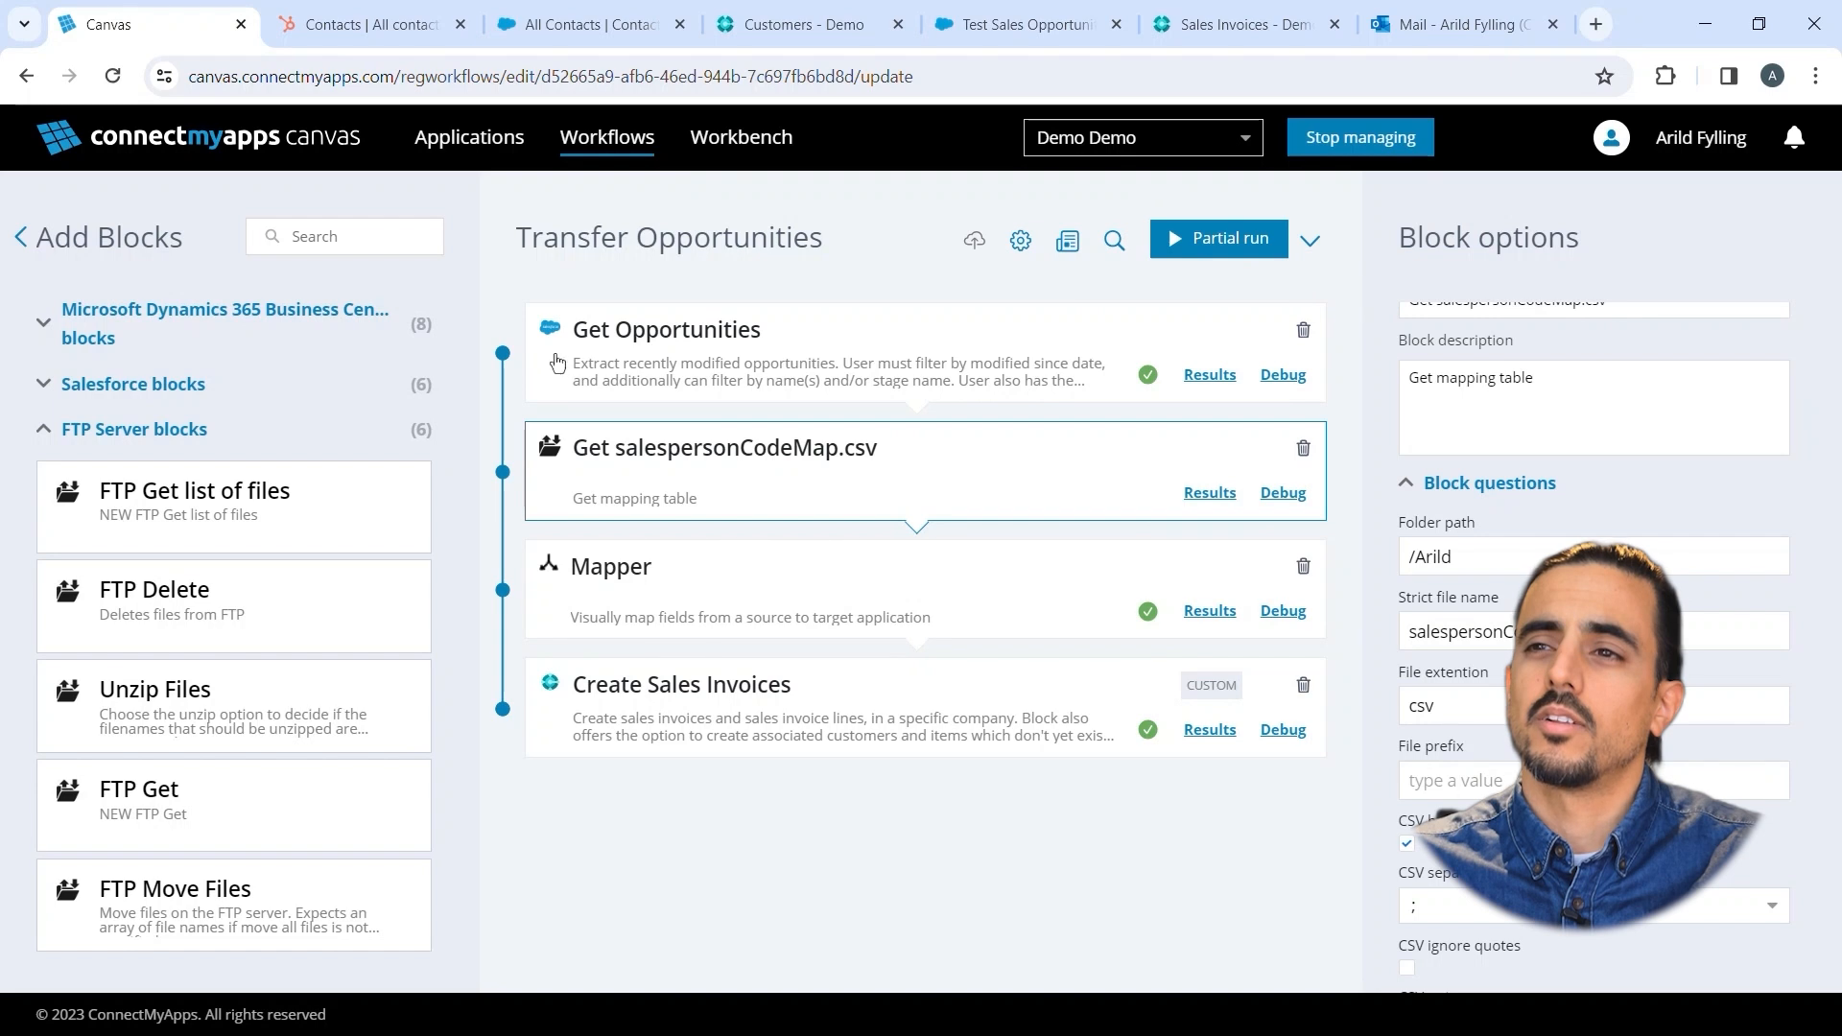
{"action": "left_click_drag", "start_coordinate": [505, 356], "coordinate": [510, 440]}
{"action": "left_click_drag", "start_coordinate": [503, 710], "coordinate": [498, 476]}
{"action": "left_click", "coordinate": [1213, 247]}
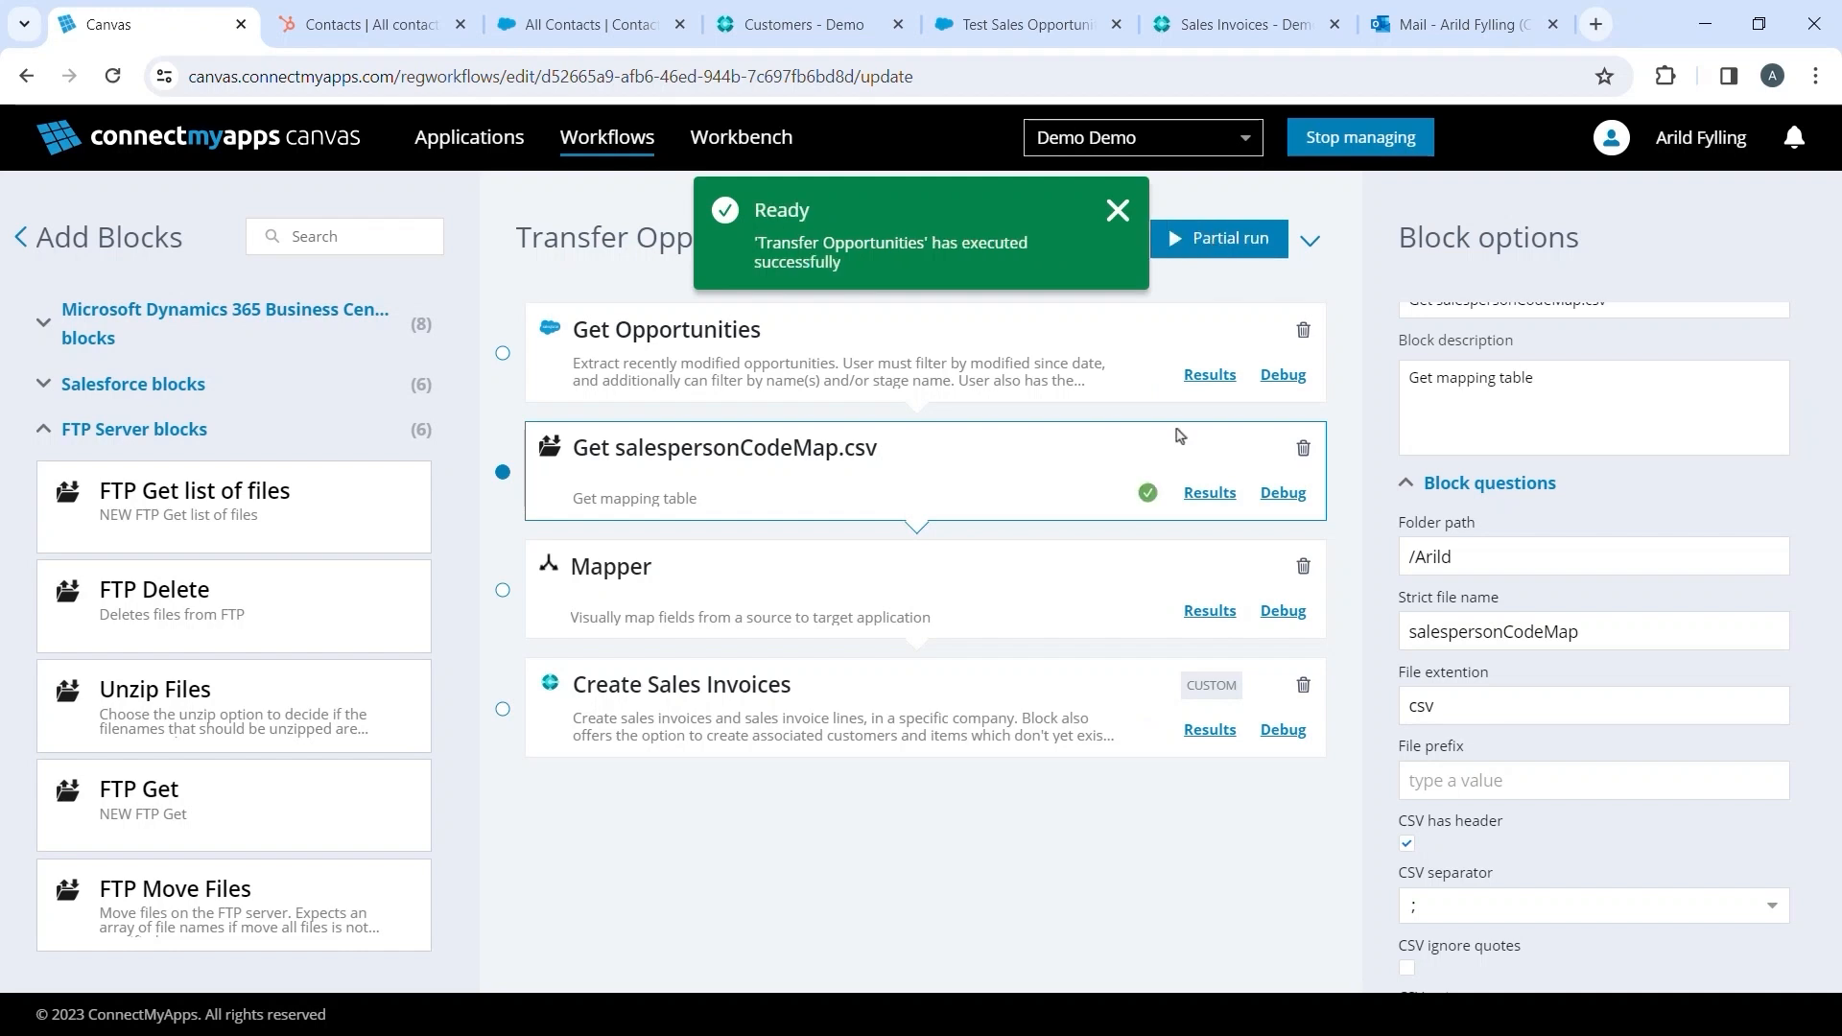
{"action": "left_click", "coordinate": [1194, 503]}
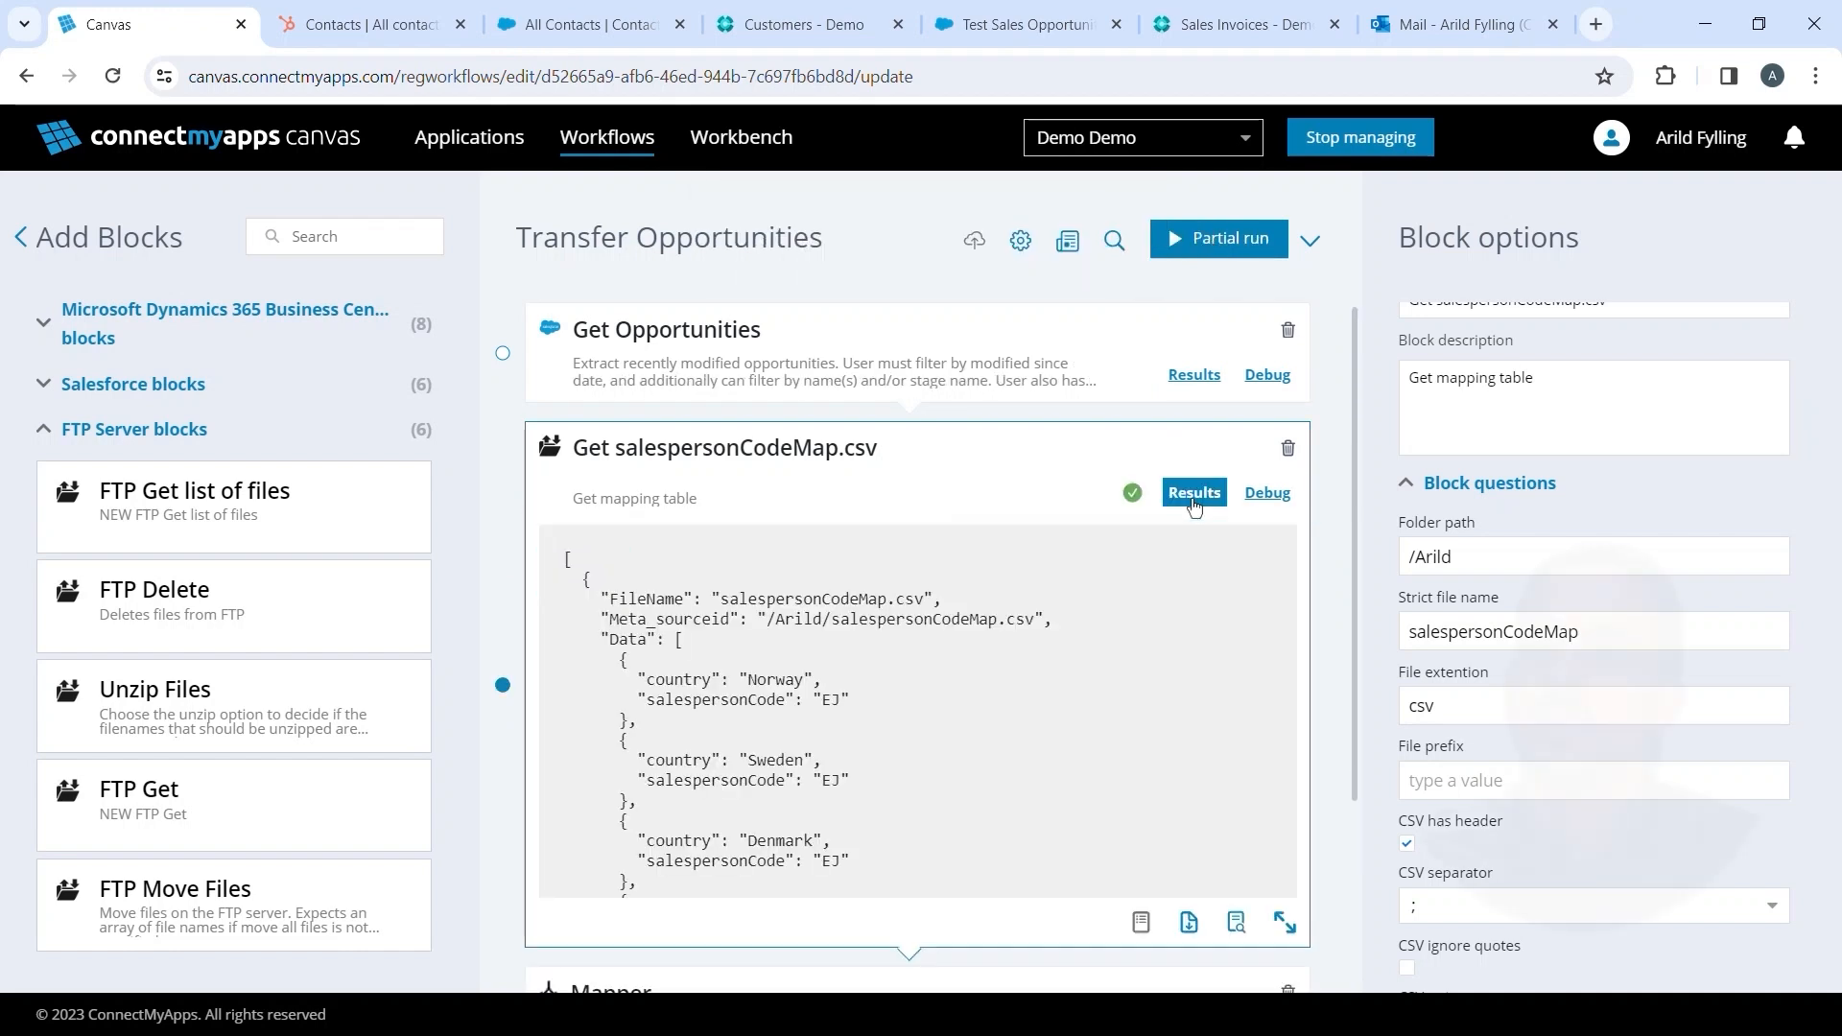
{"action": "scroll", "coordinate": [1188, 701], "scroll_direction": "down", "scroll_amount": 2}
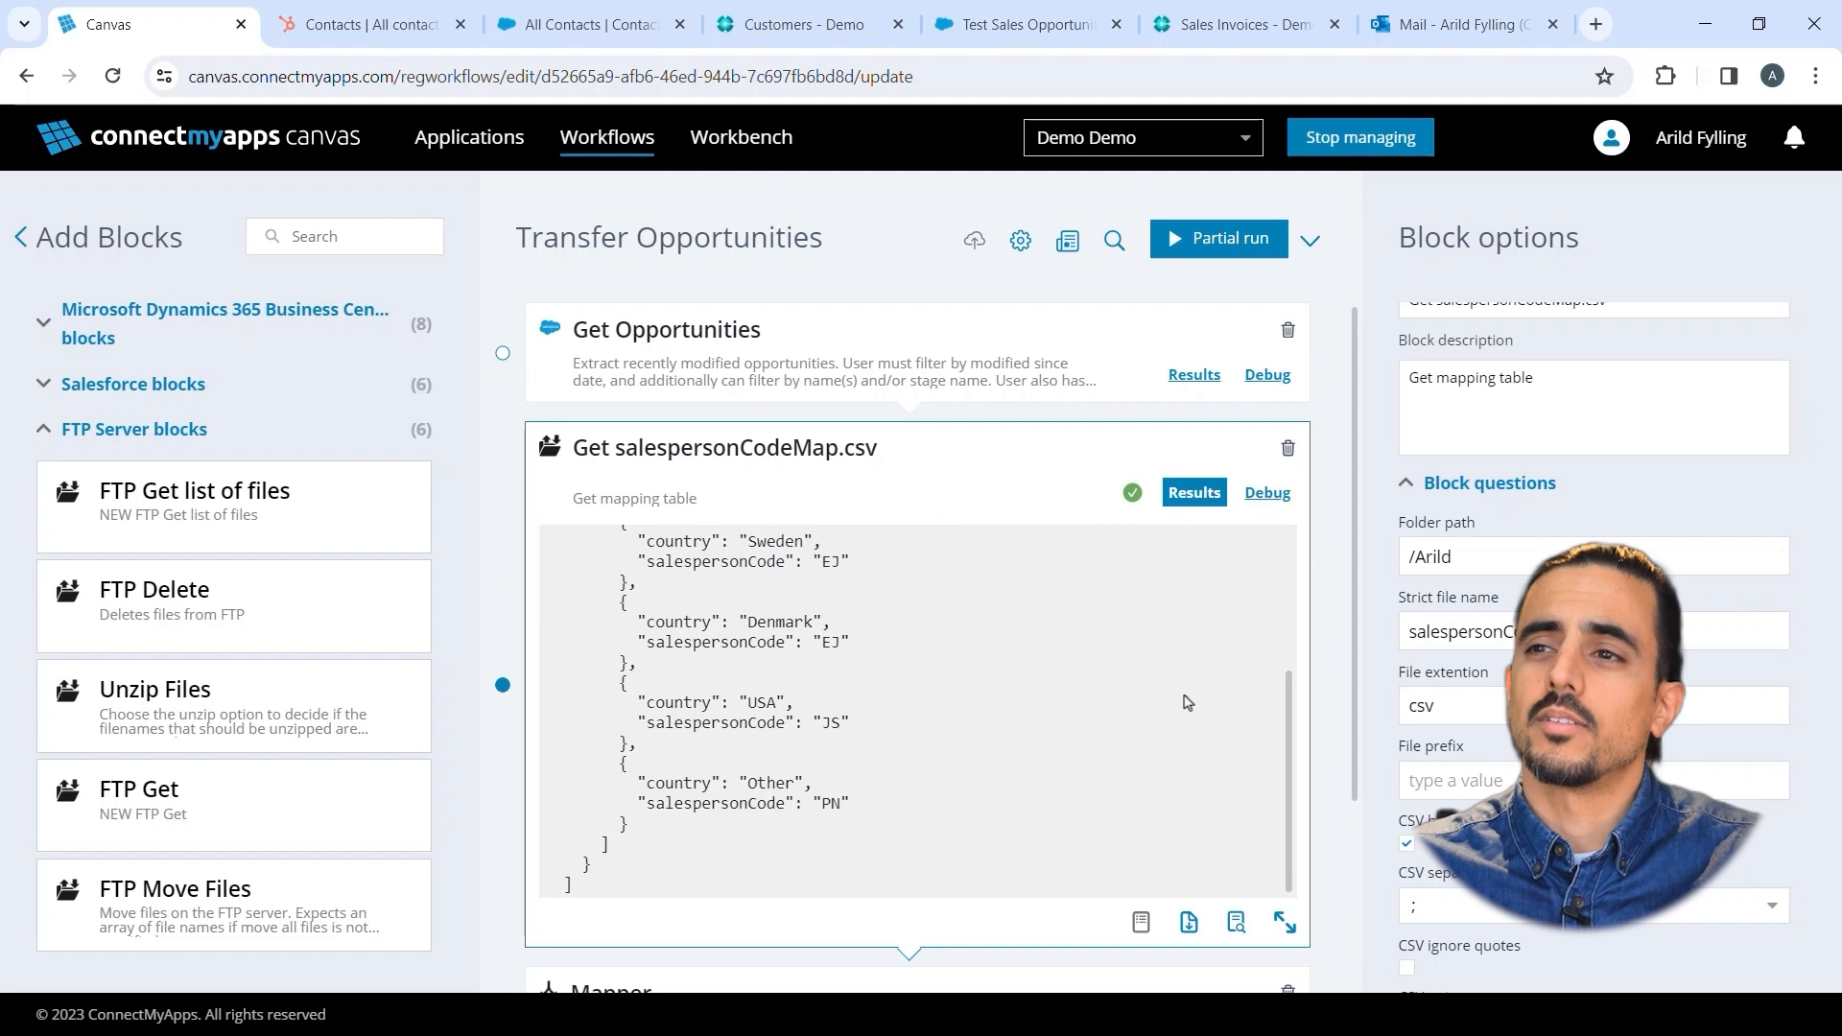
{"action": "left_click", "coordinate": [1207, 504]}
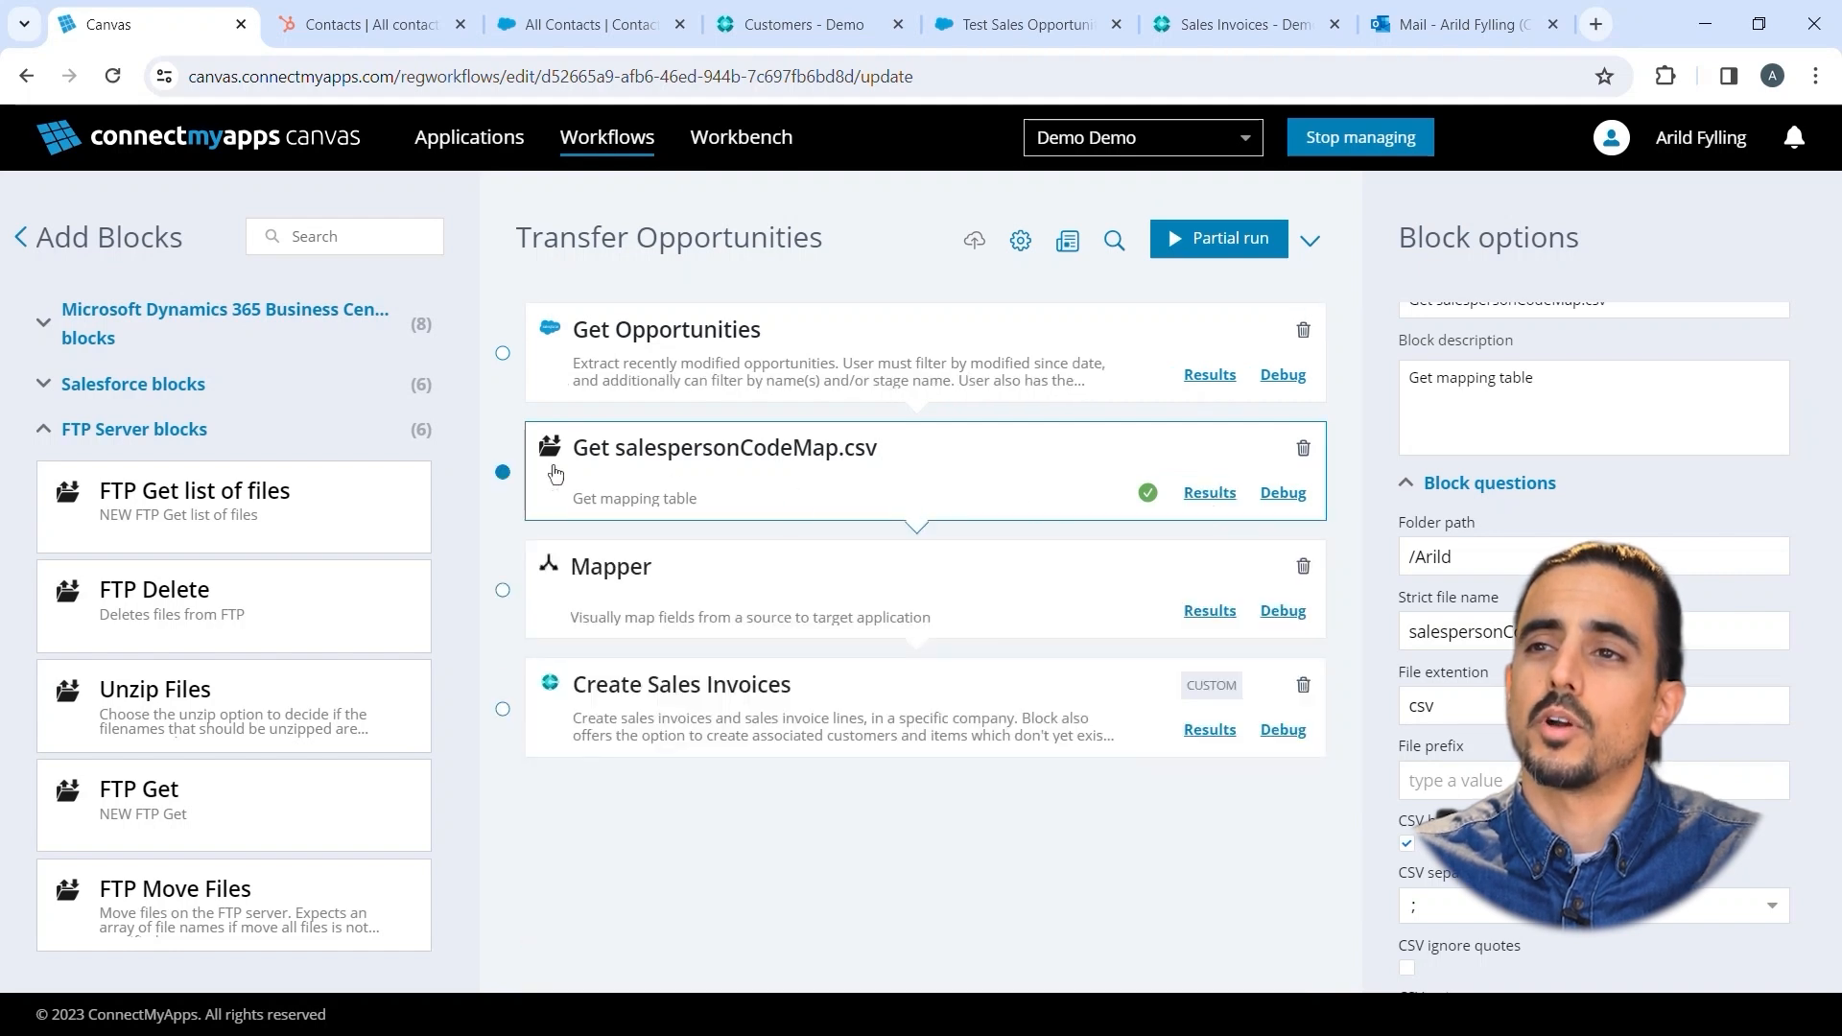
- Add a generic Code block between Get salespersonCodeMap.csv and Mapper, and name it "Set sales person code"
{"action": "scroll", "coordinate": [38, 343], "scroll_direction": "up", "scroll_amount": 4}
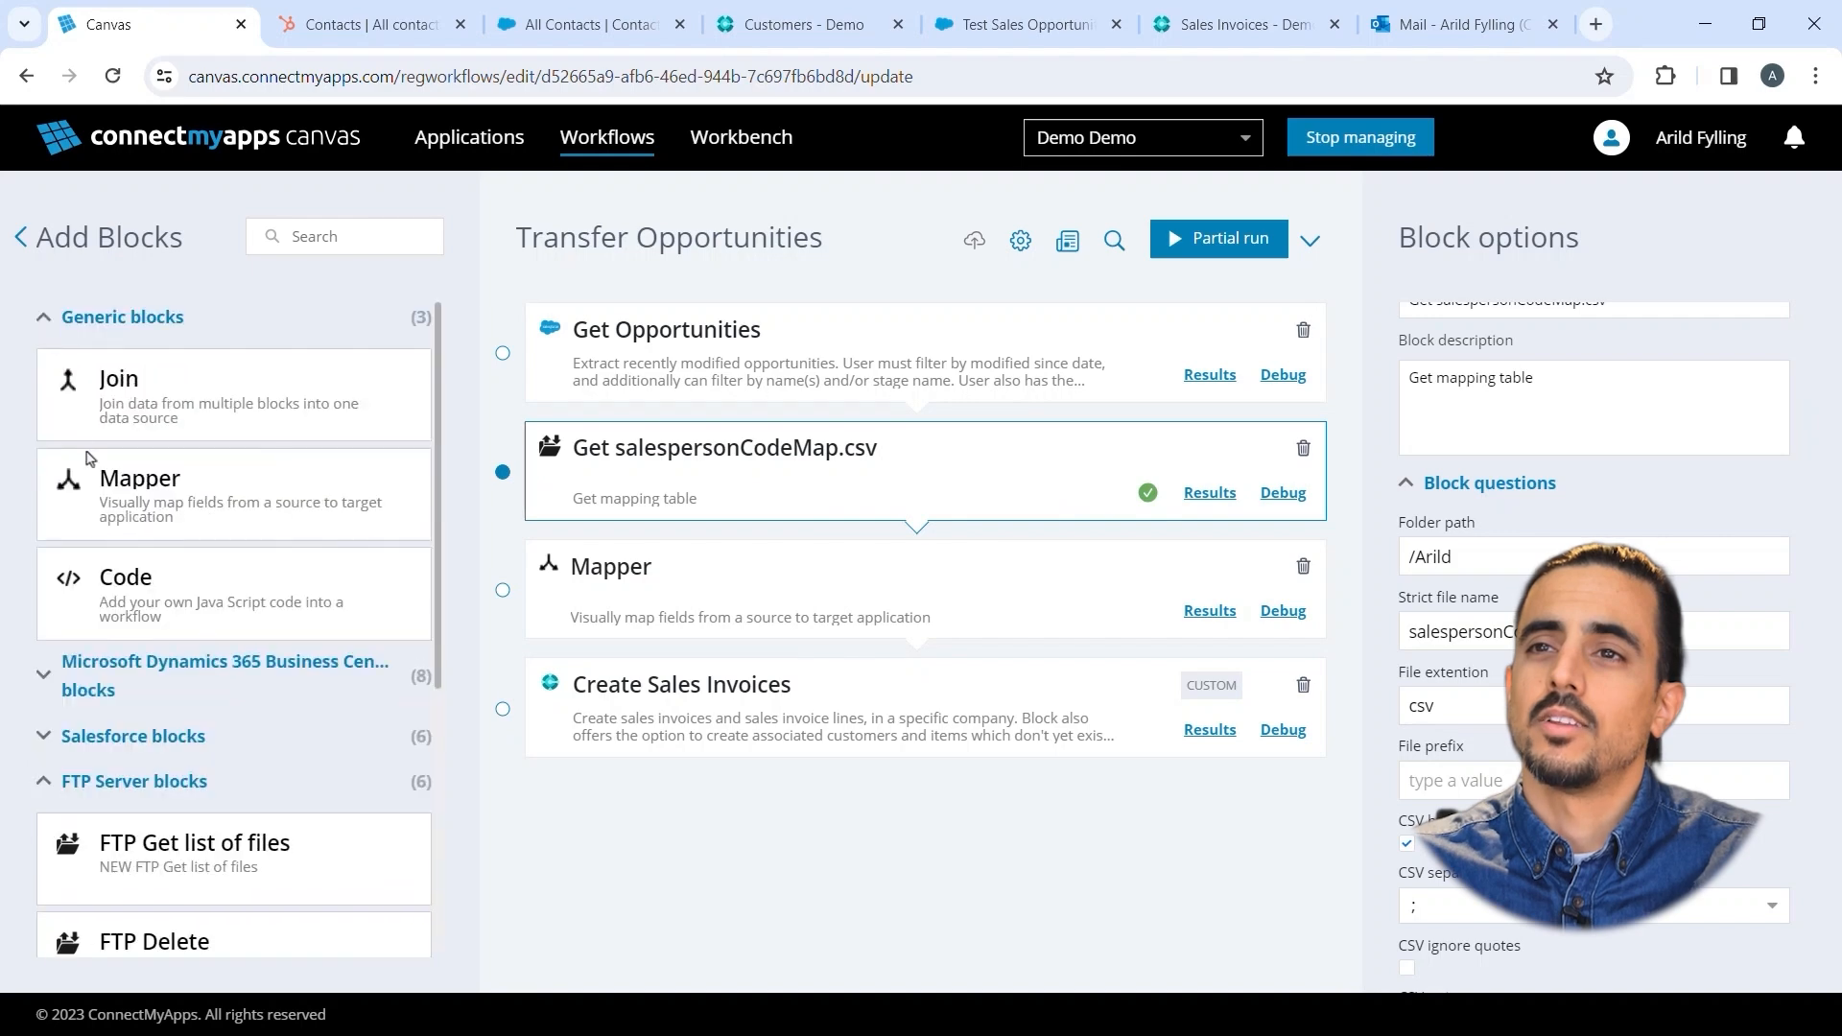
{"action": "left_click_drag", "start_coordinate": [135, 575], "coordinate": [668, 573]}
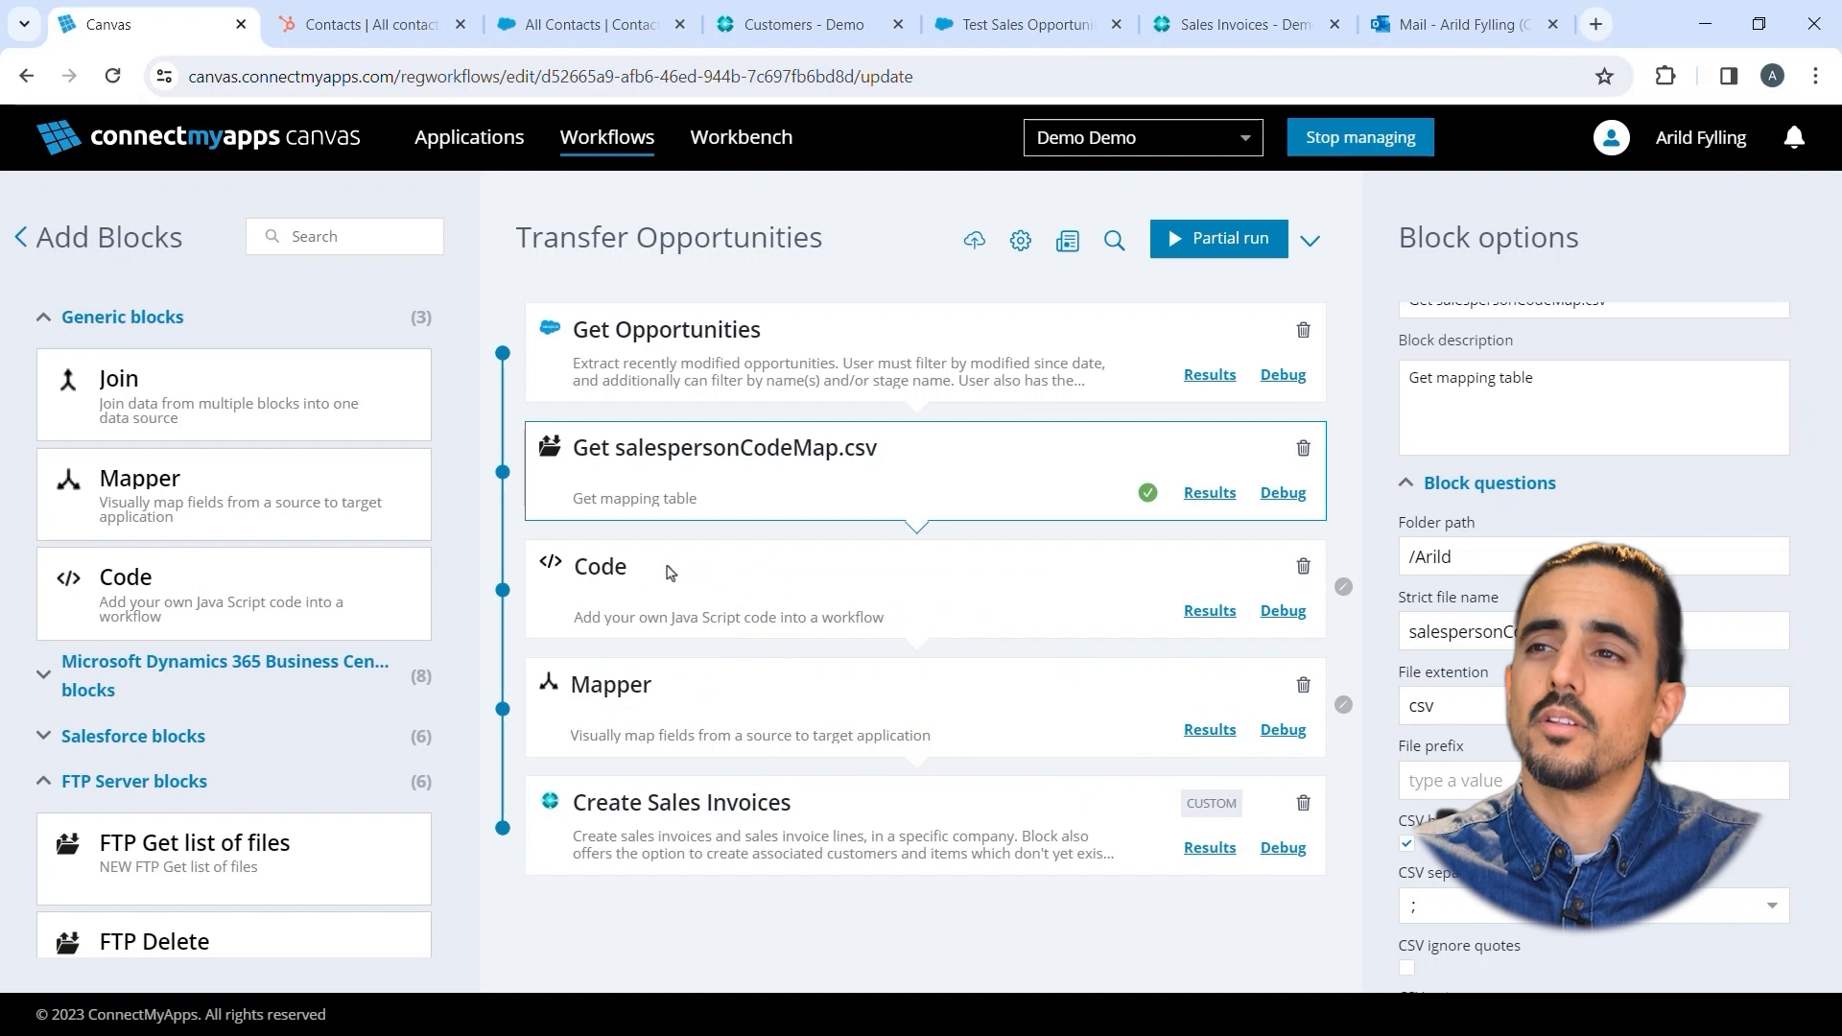
{"action": "left_click", "coordinate": [668, 573]}
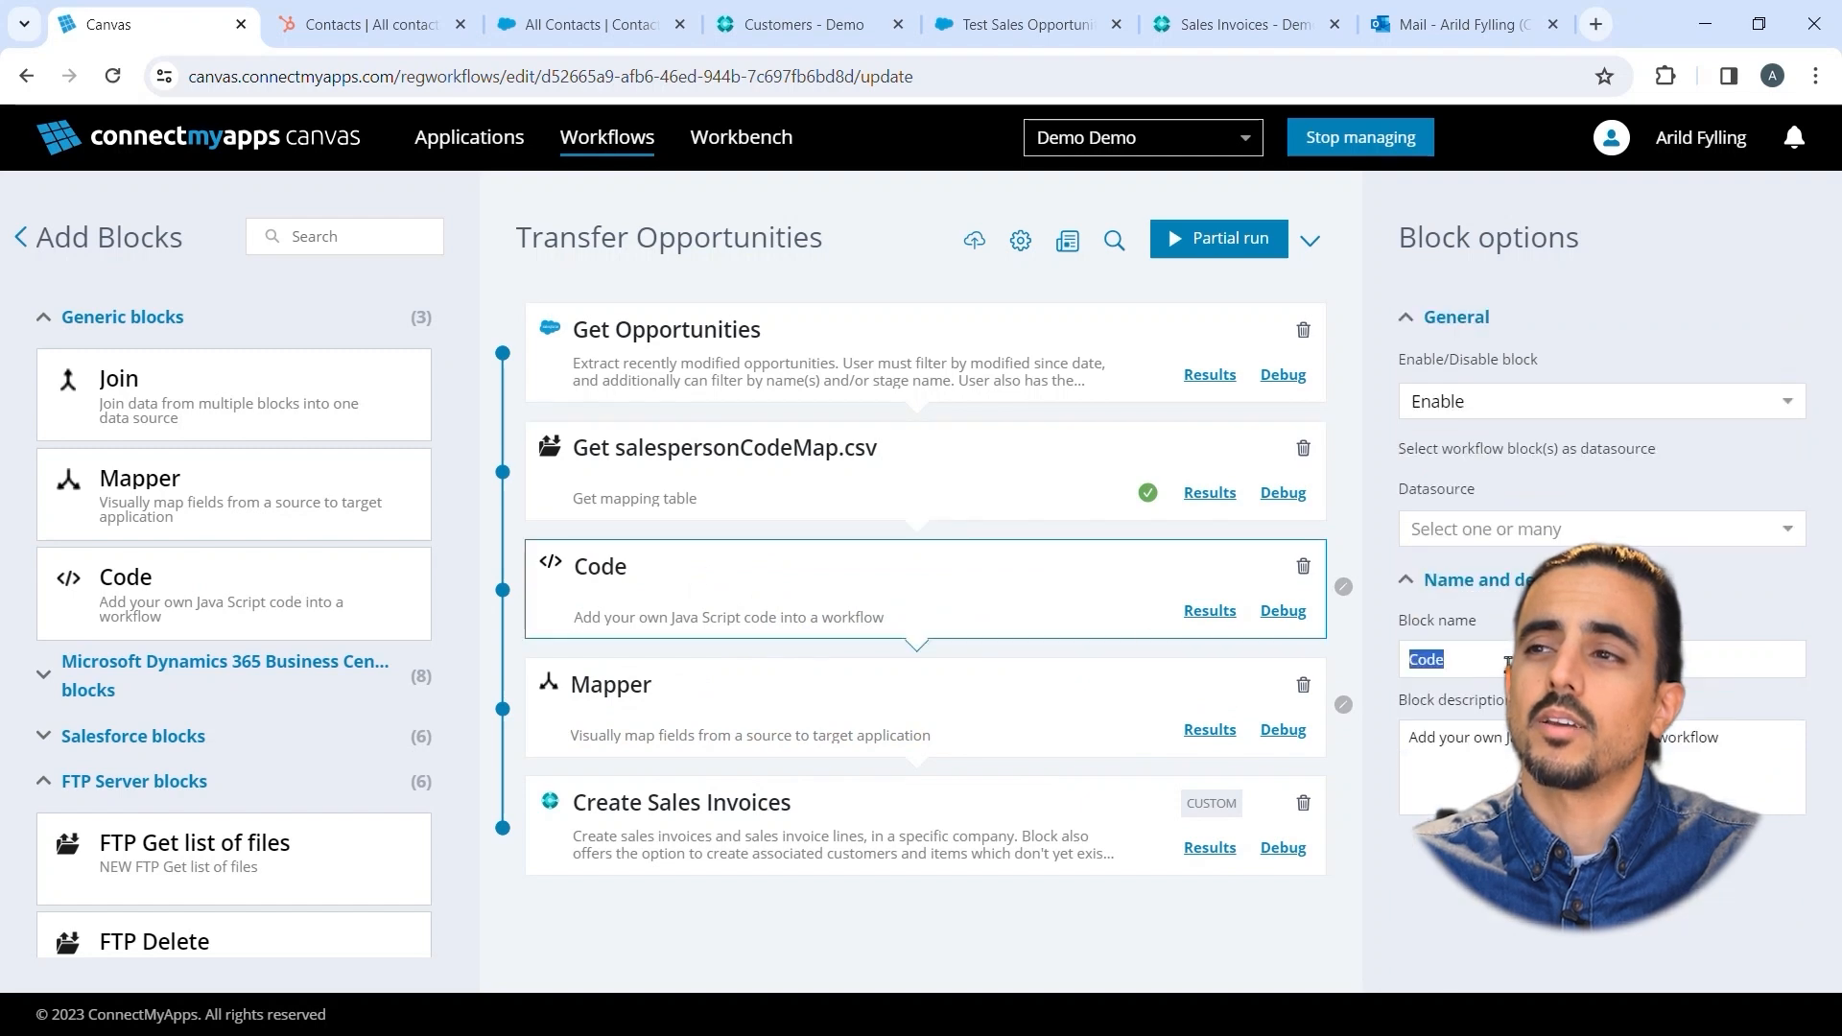
{"action": "type", "text": "Set sale"}
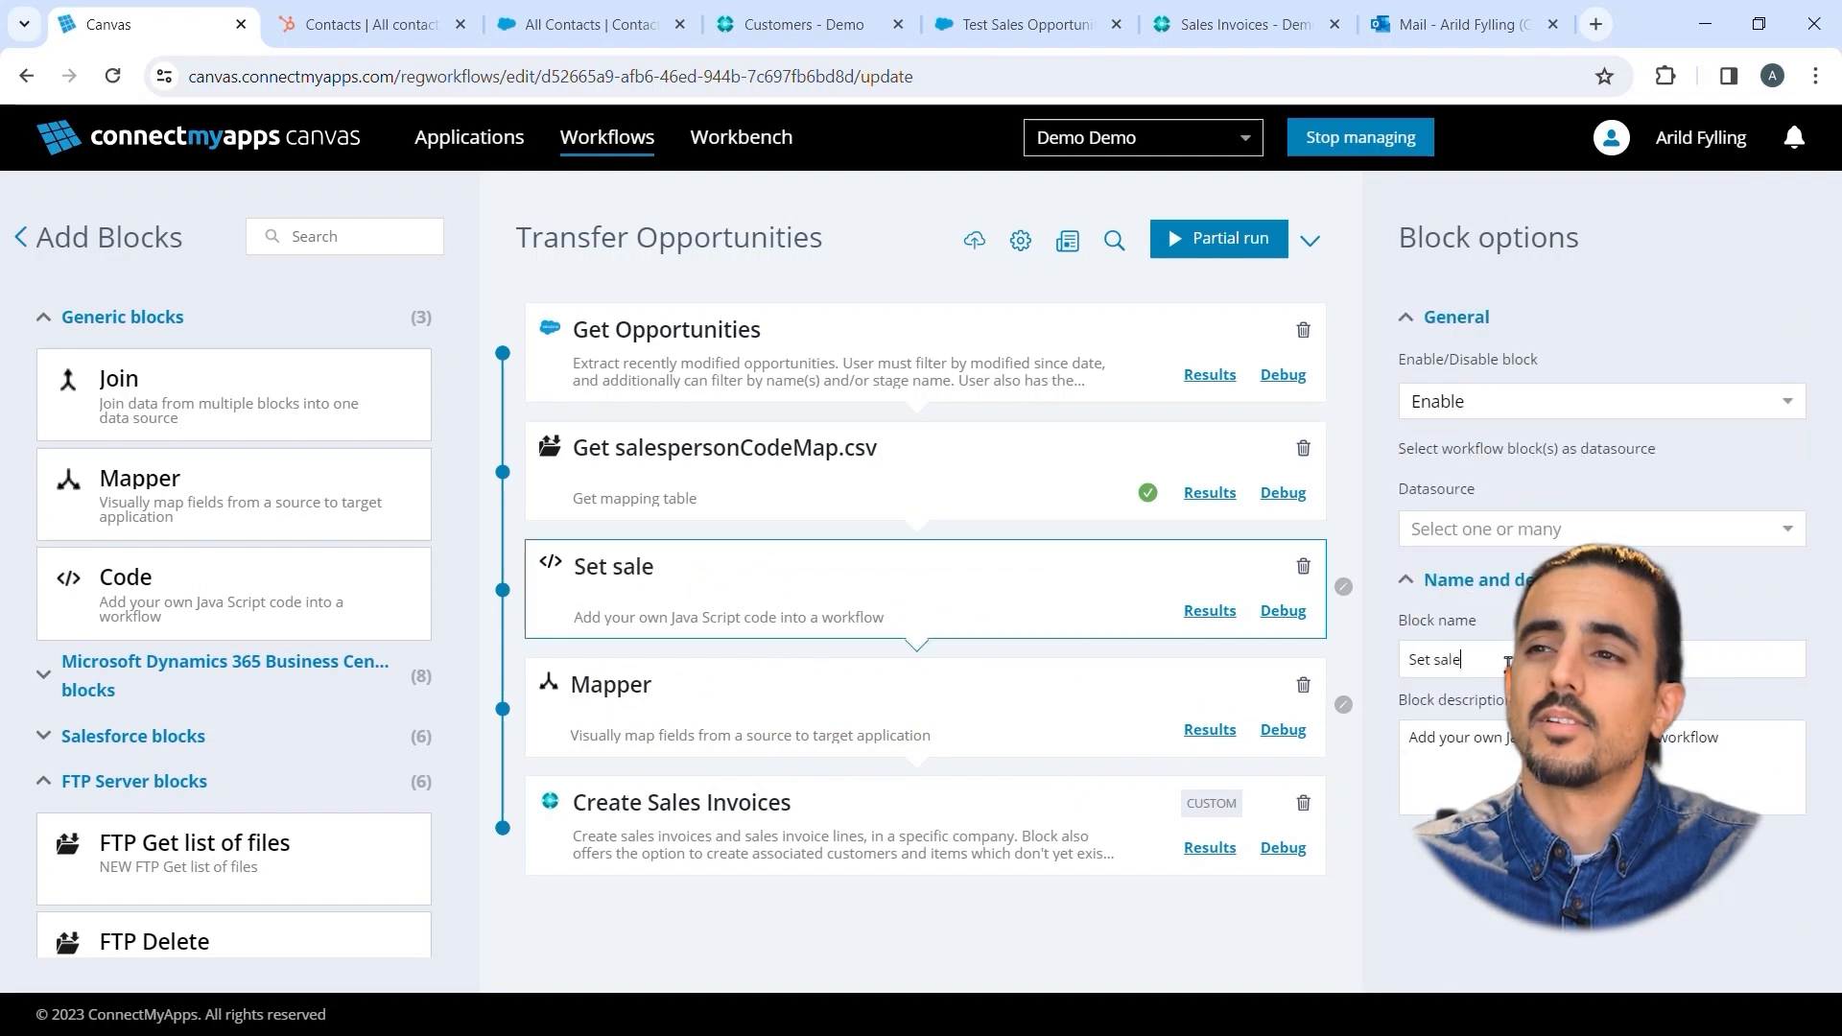
{"action": "type", "text": "s person code"}
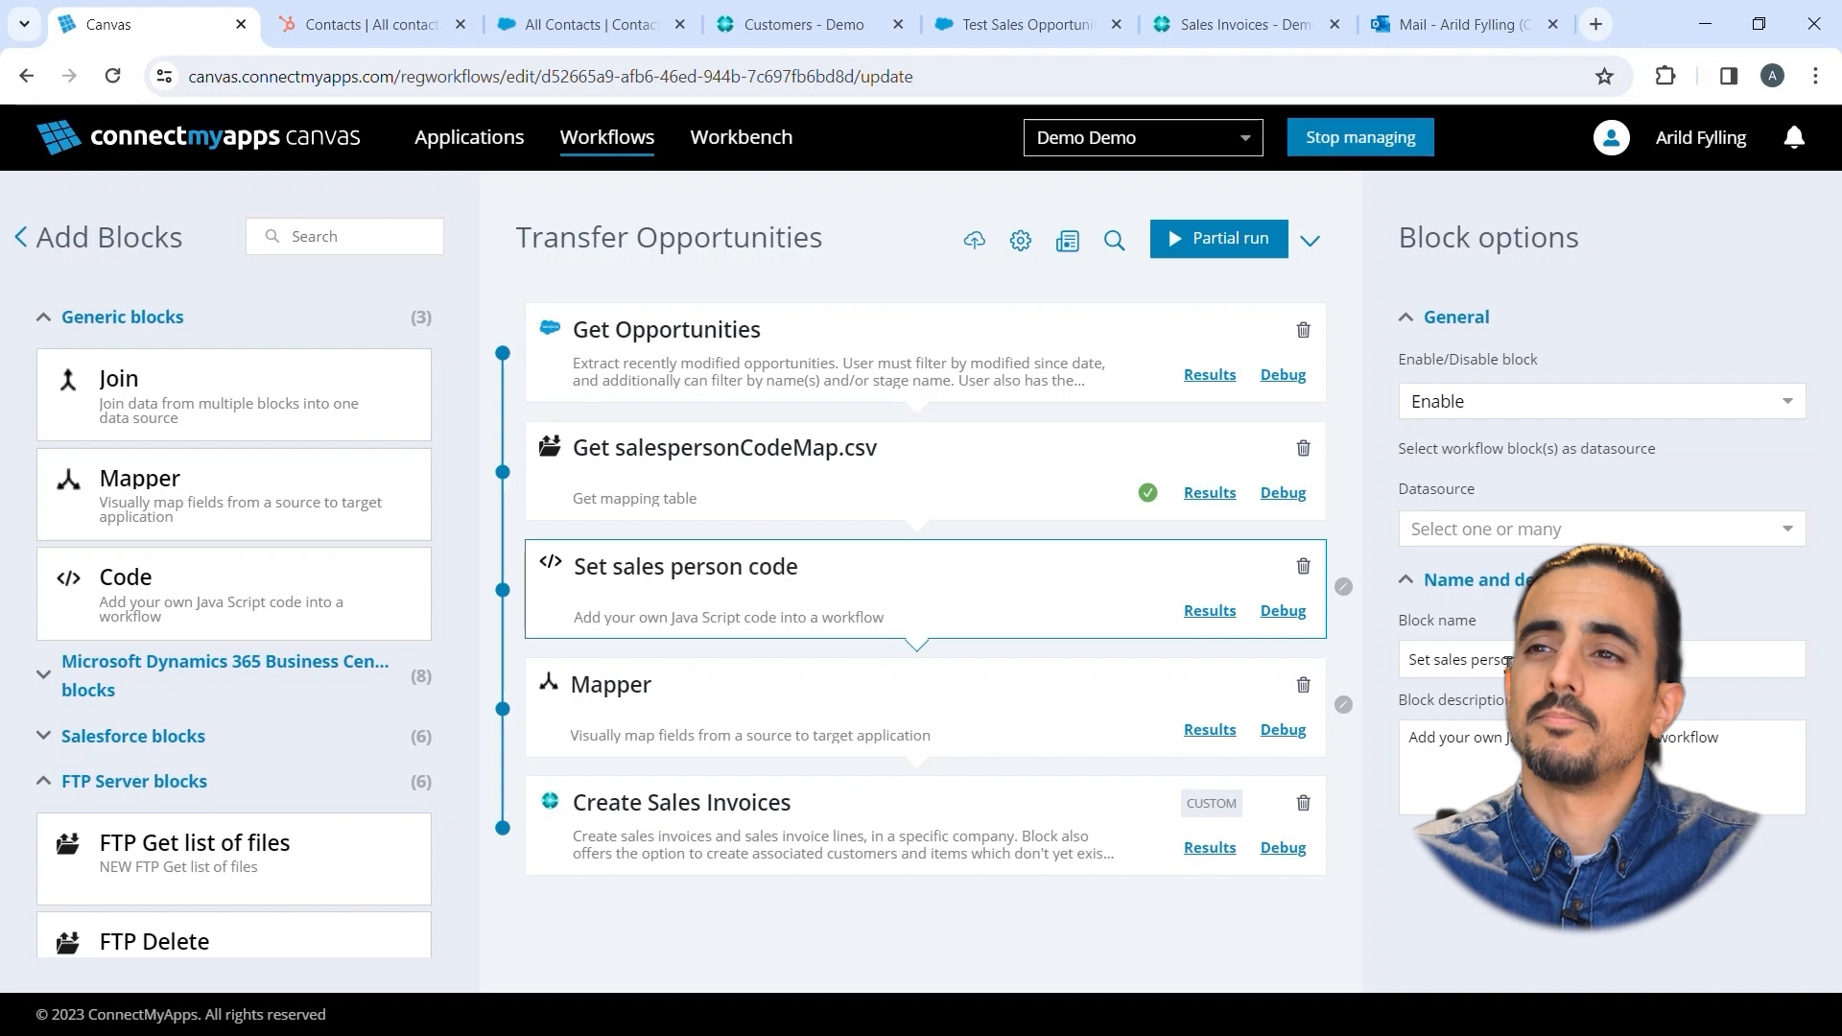
- Replace the Set sales person code block's example code with a script that loops over the opportunities and assigns salesperson from salespersonCodeMap by country
{"action": "left_click", "coordinate": [1283, 611]}
{"action": "scroll", "coordinate": [1324, 676], "scroll_direction": "down", "scroll_amount": 3}
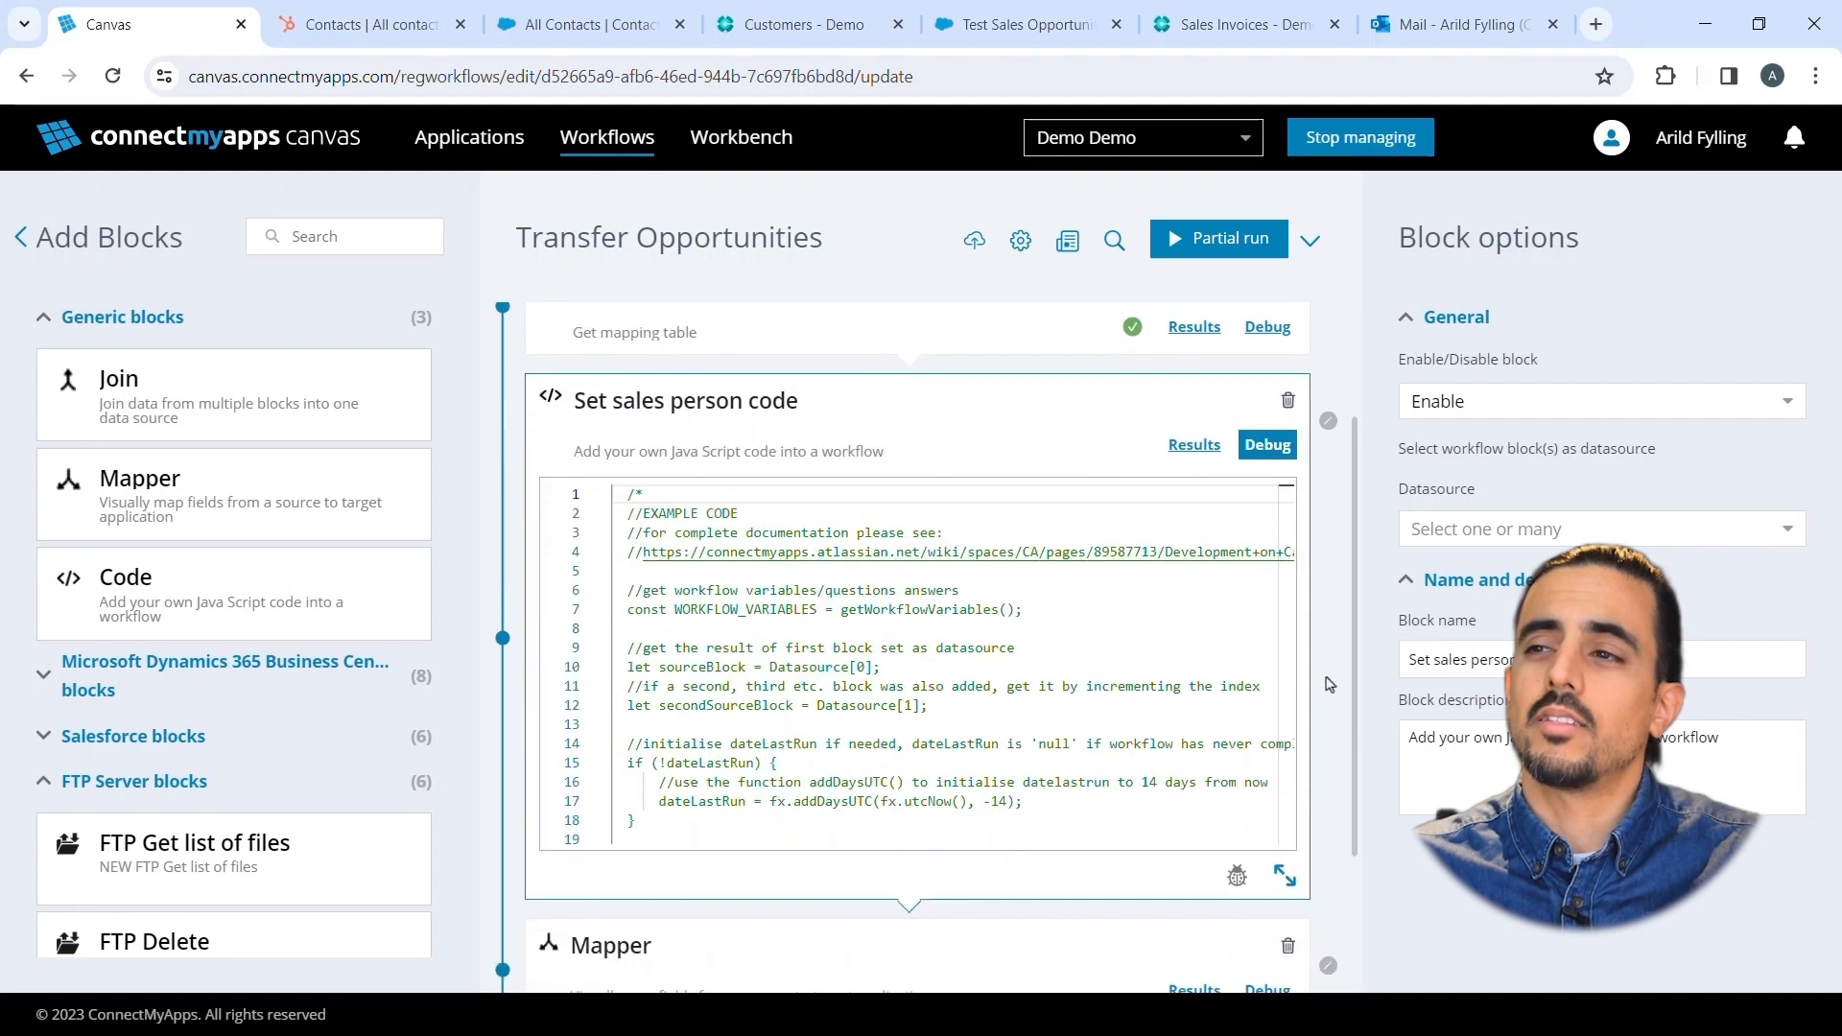
{"action": "left_click", "coordinate": [1286, 799]}
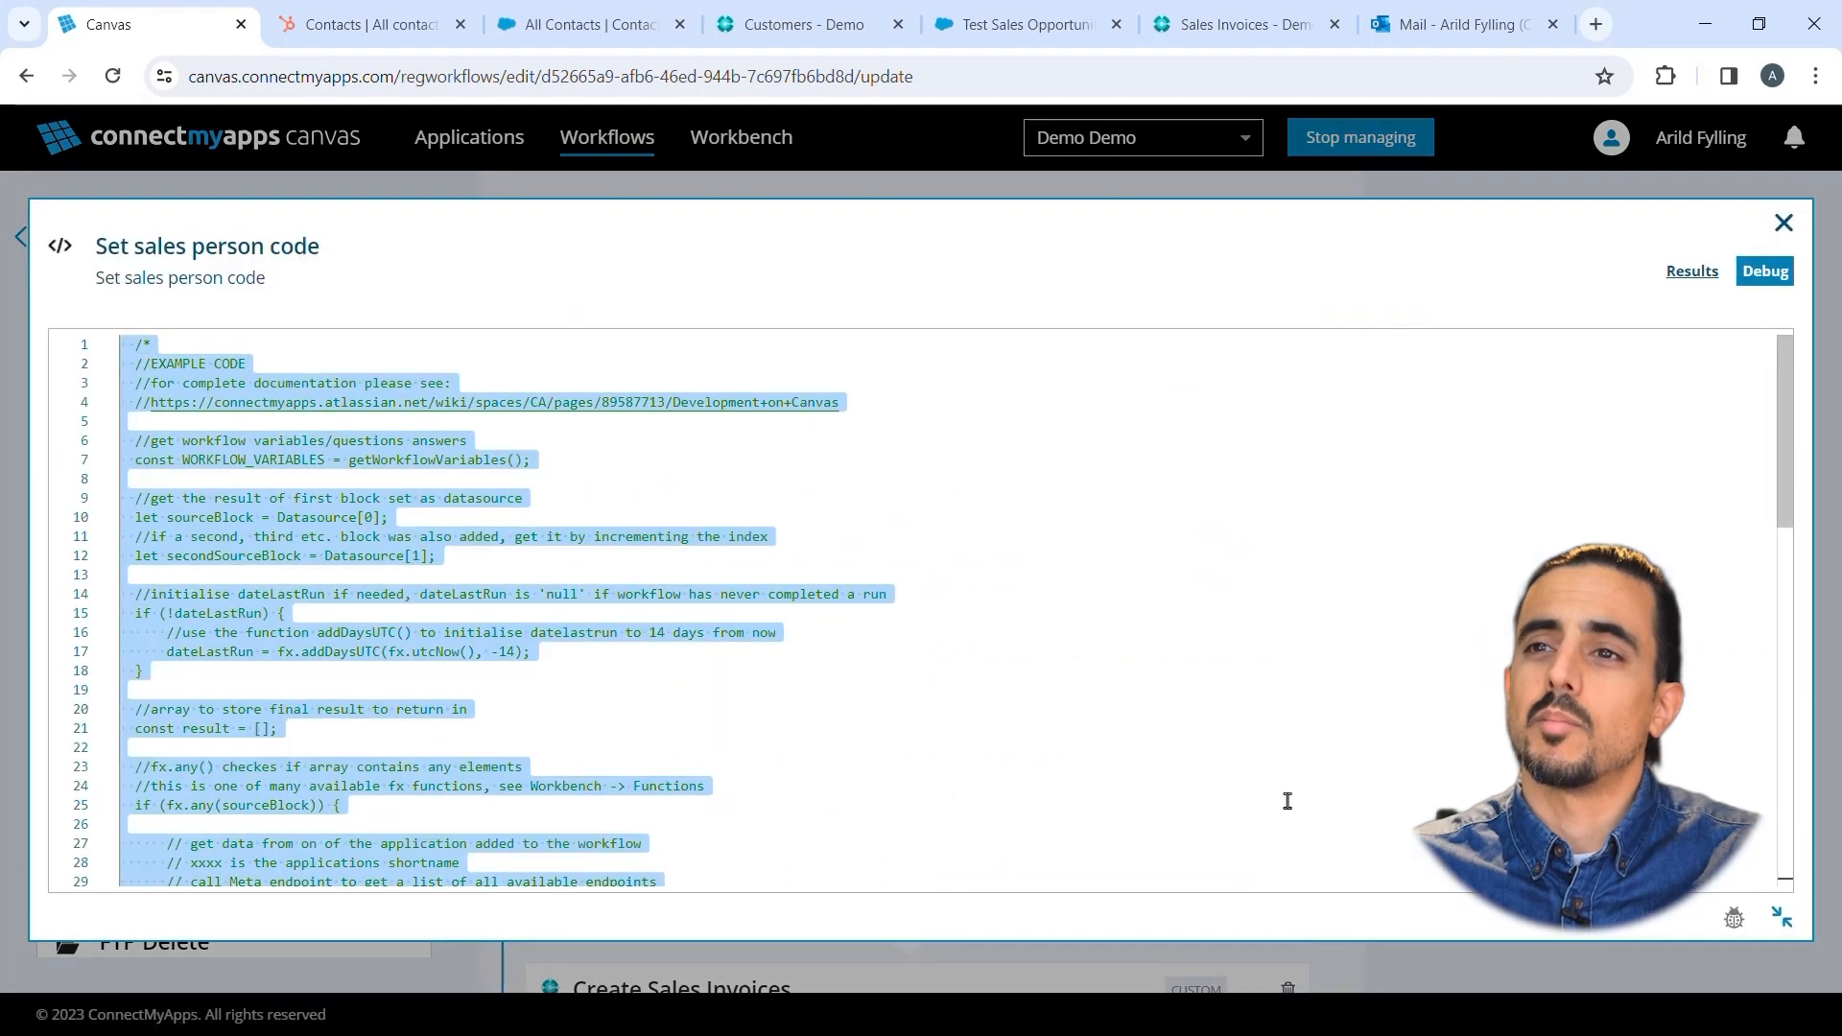
{"action": "key", "text": "BackSpace"}
{"action": "type", "text": "let input = Datasource[0]; let salespersonCodeMap = Datasource[1][0].Data; let output = { opportunities: [] };  //Loop over the opportunities, set the sales person code if found in mapping table for (let opportunity of input.opportunities) {     const foundMapping = salespersonCodeMap.find(m => m.country == opportunity.BillingCountry ? opportunity.country : \"Other\");     if (foundMapping) {         opportunity.salesperson = foundMapping.salespersonCode;     }     output.opportunities.push(opportunity); }  return output;"}
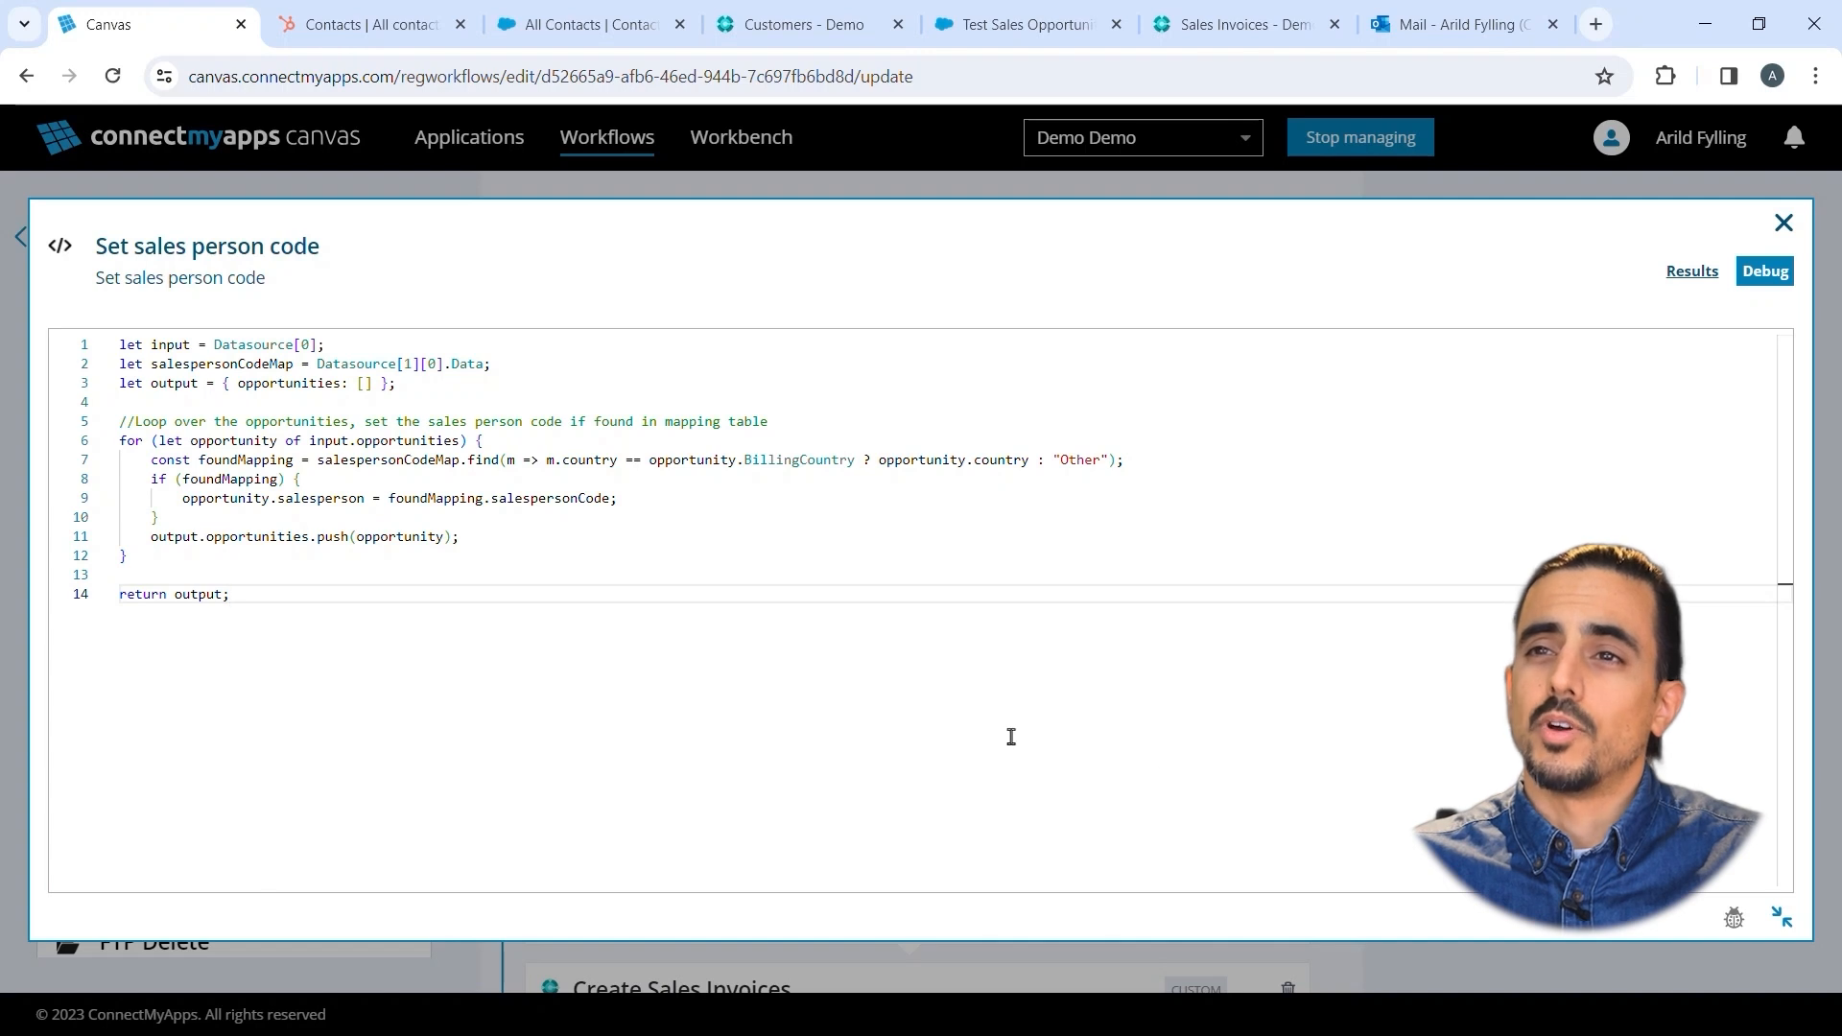
- Examine how the script uses input, salespersonCodeMap, opportunity, foundMapping and salesperson
{"action": "double_click", "coordinate": [164, 343]}
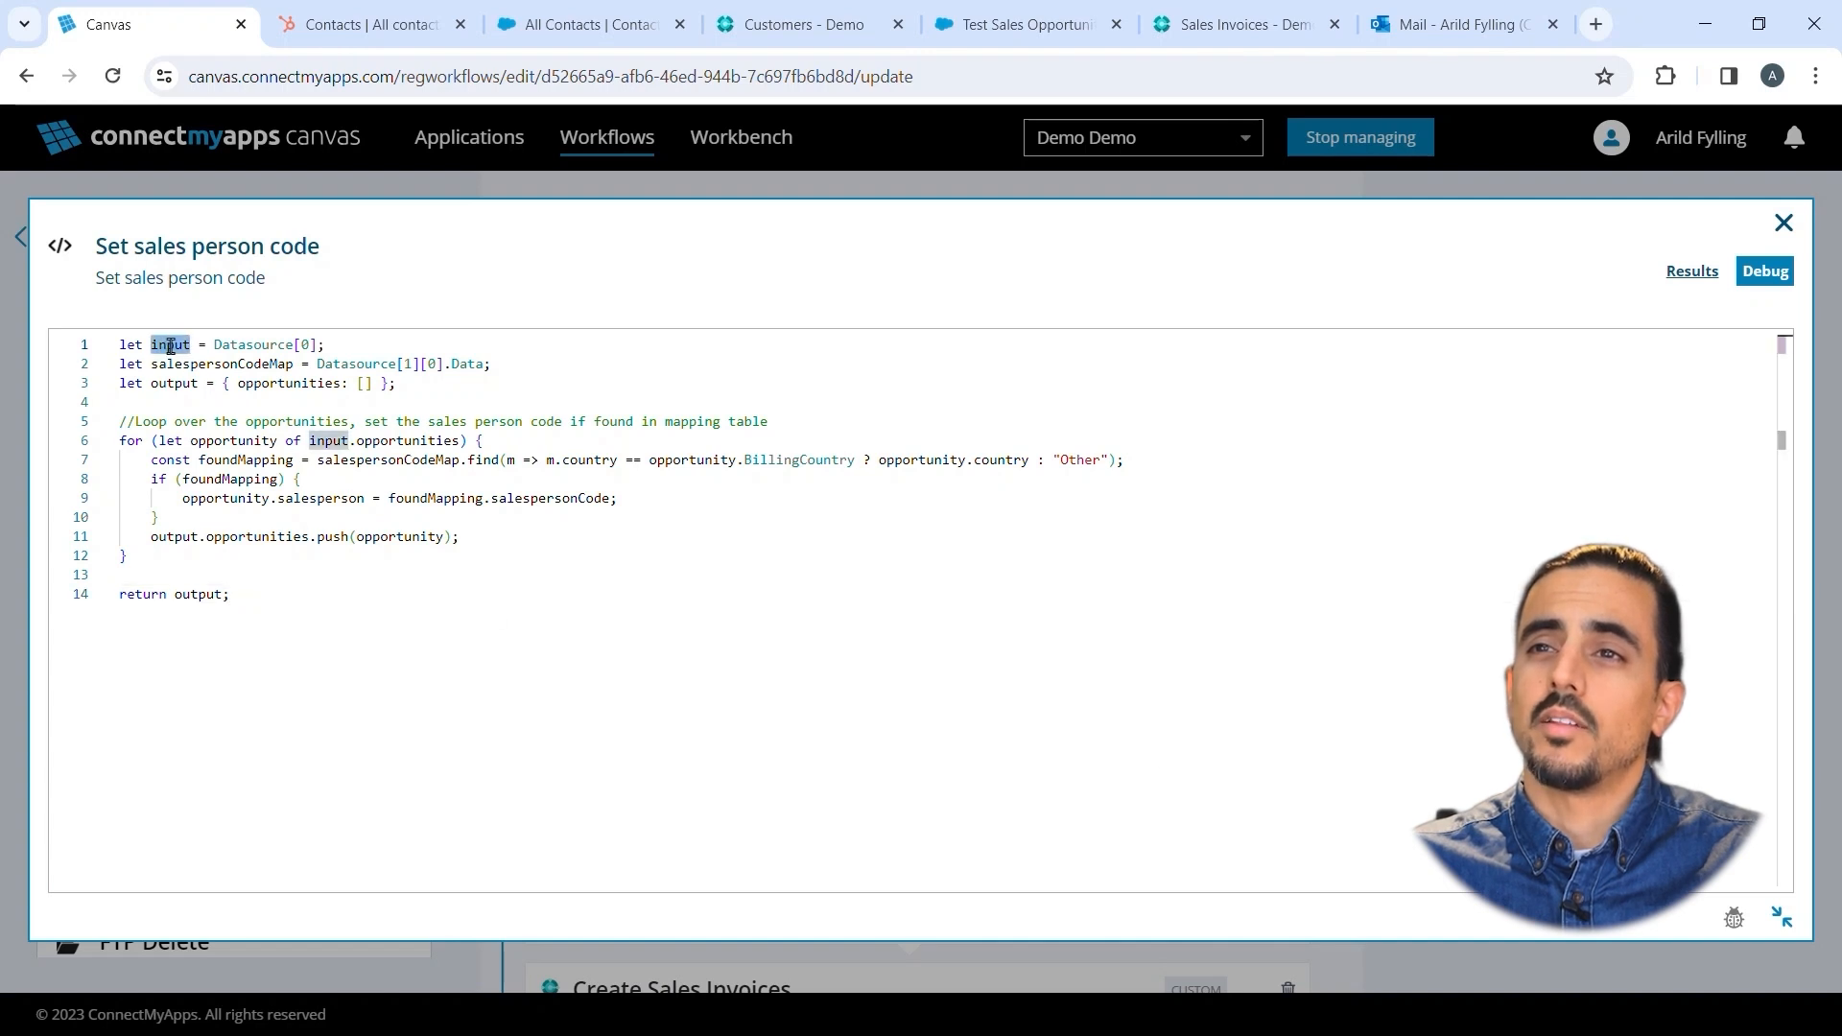
{"action": "double_click", "coordinate": [214, 364]}
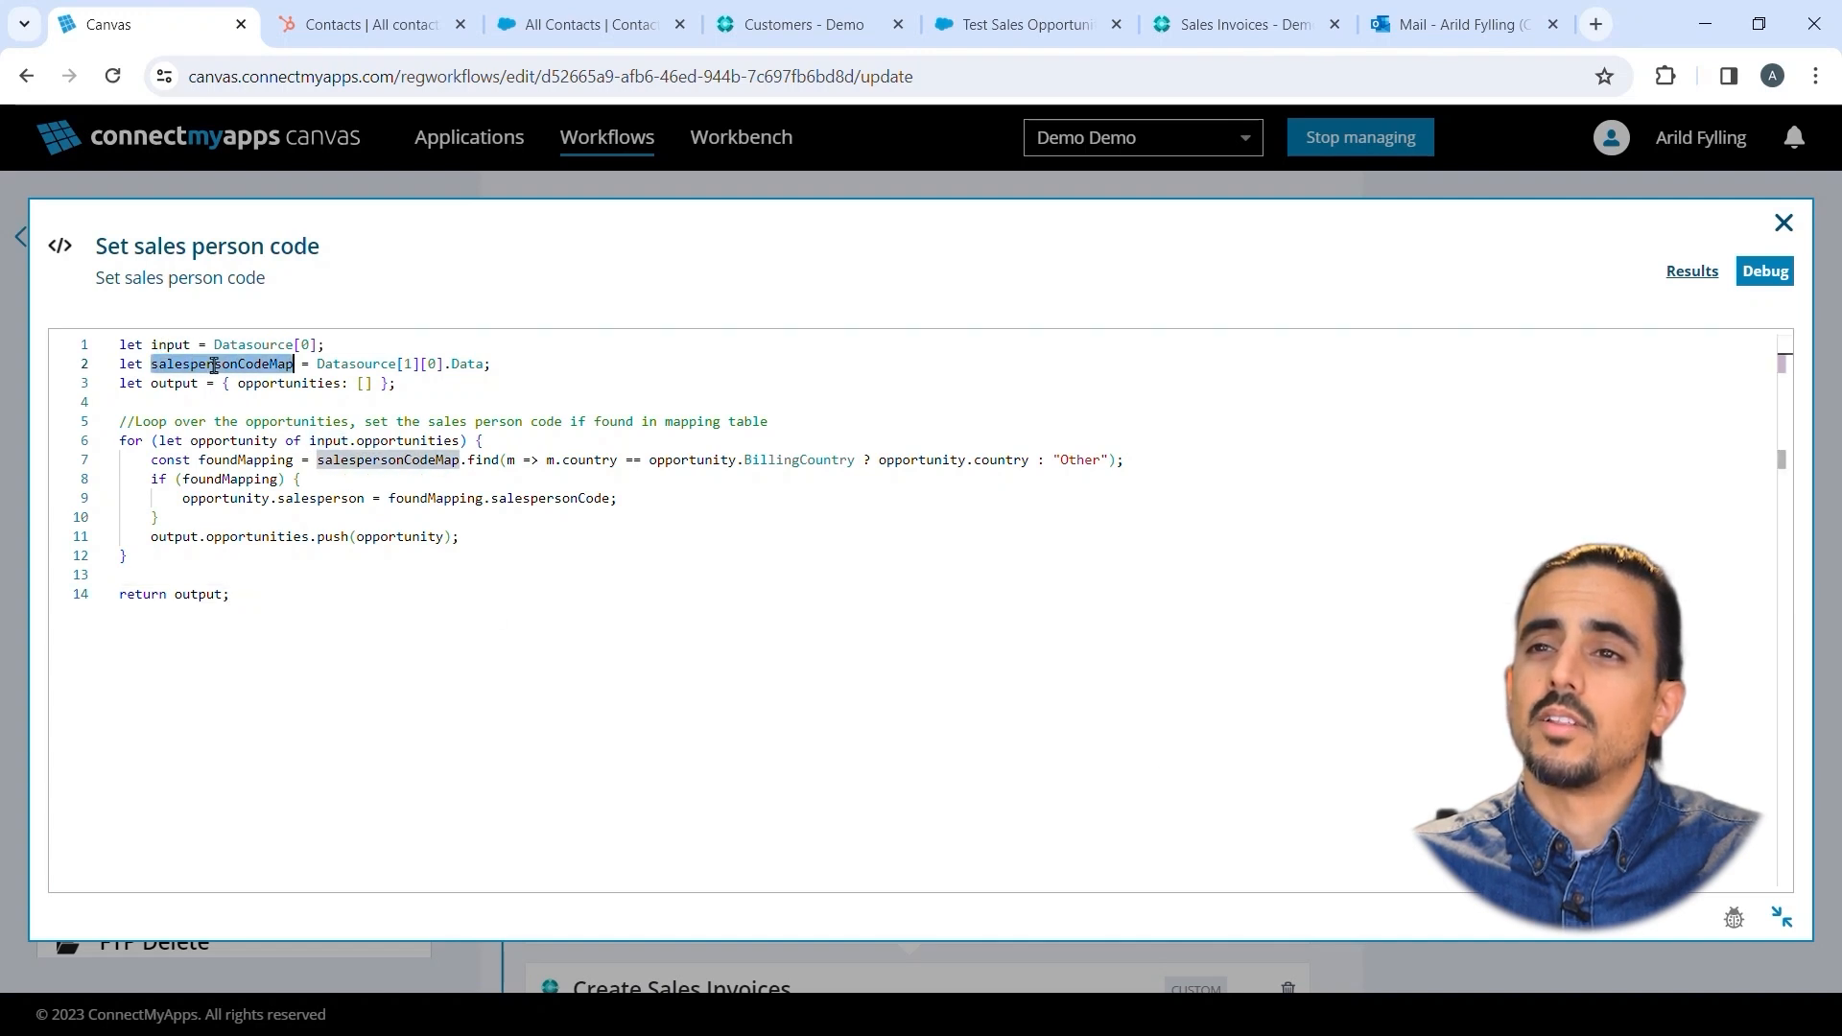
{"action": "double_click", "coordinate": [248, 440]}
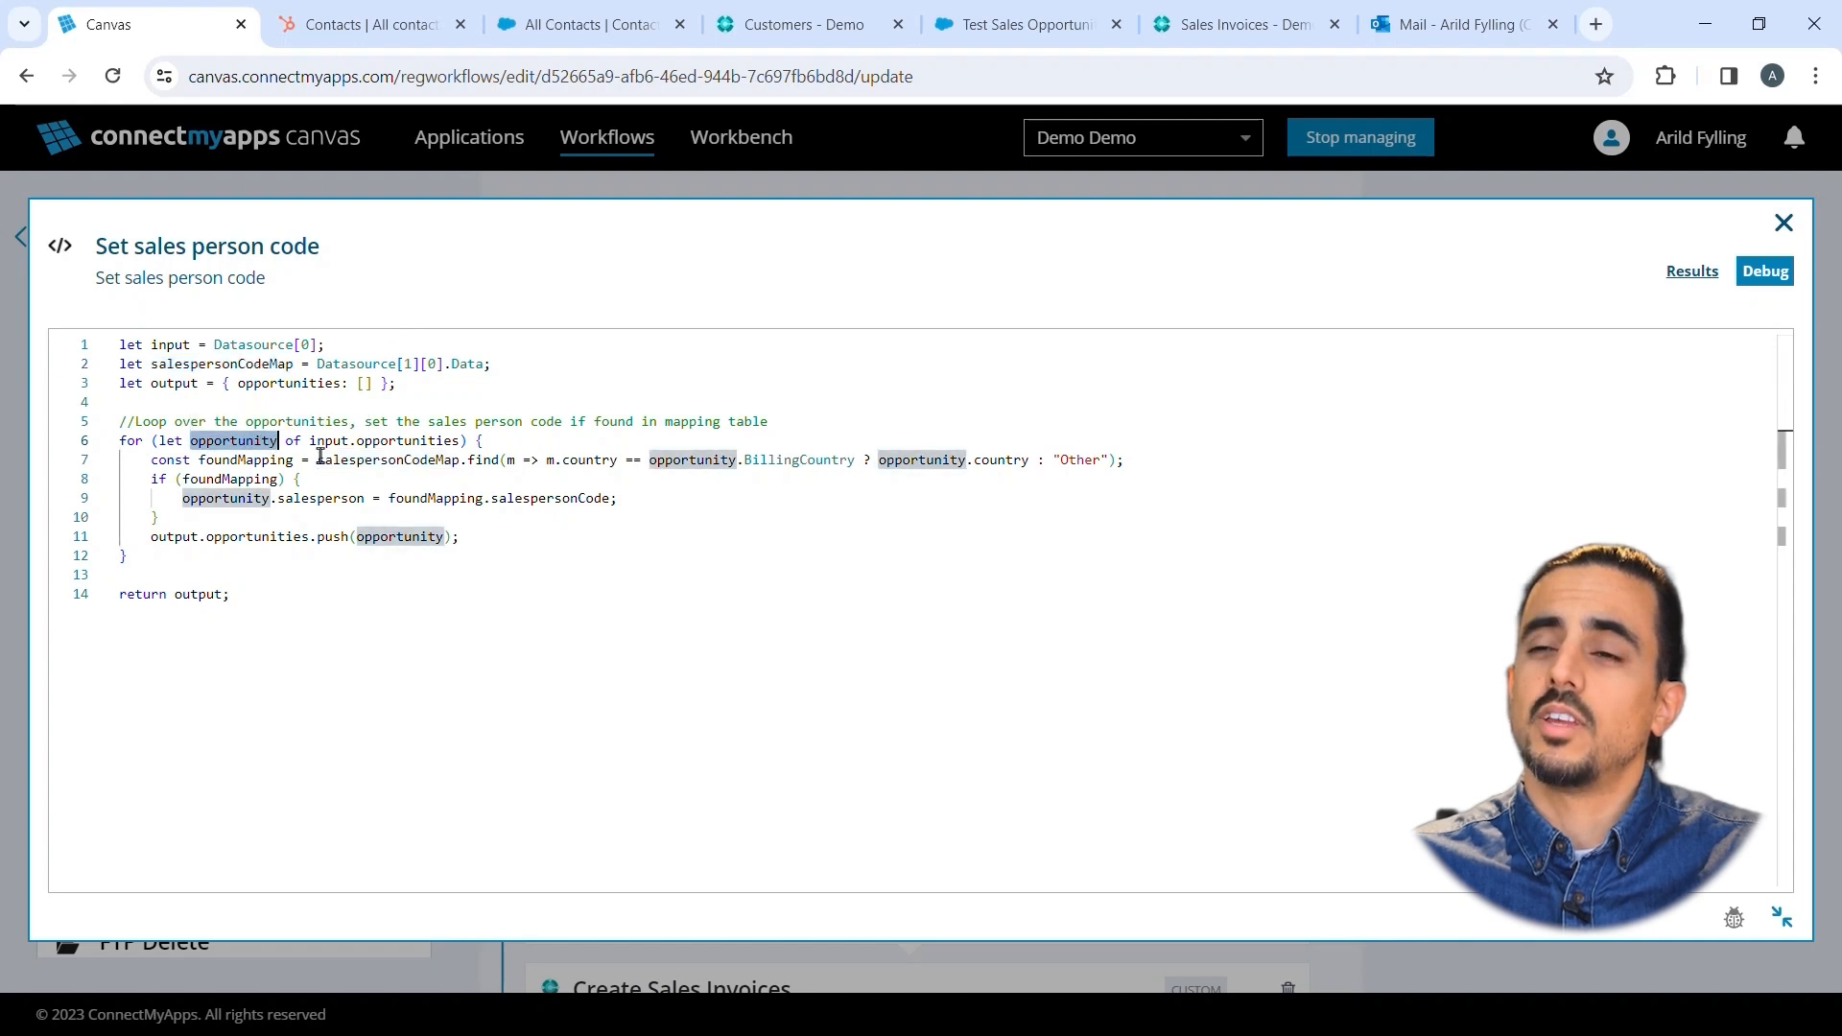
{"action": "double_click", "coordinate": [269, 459]}
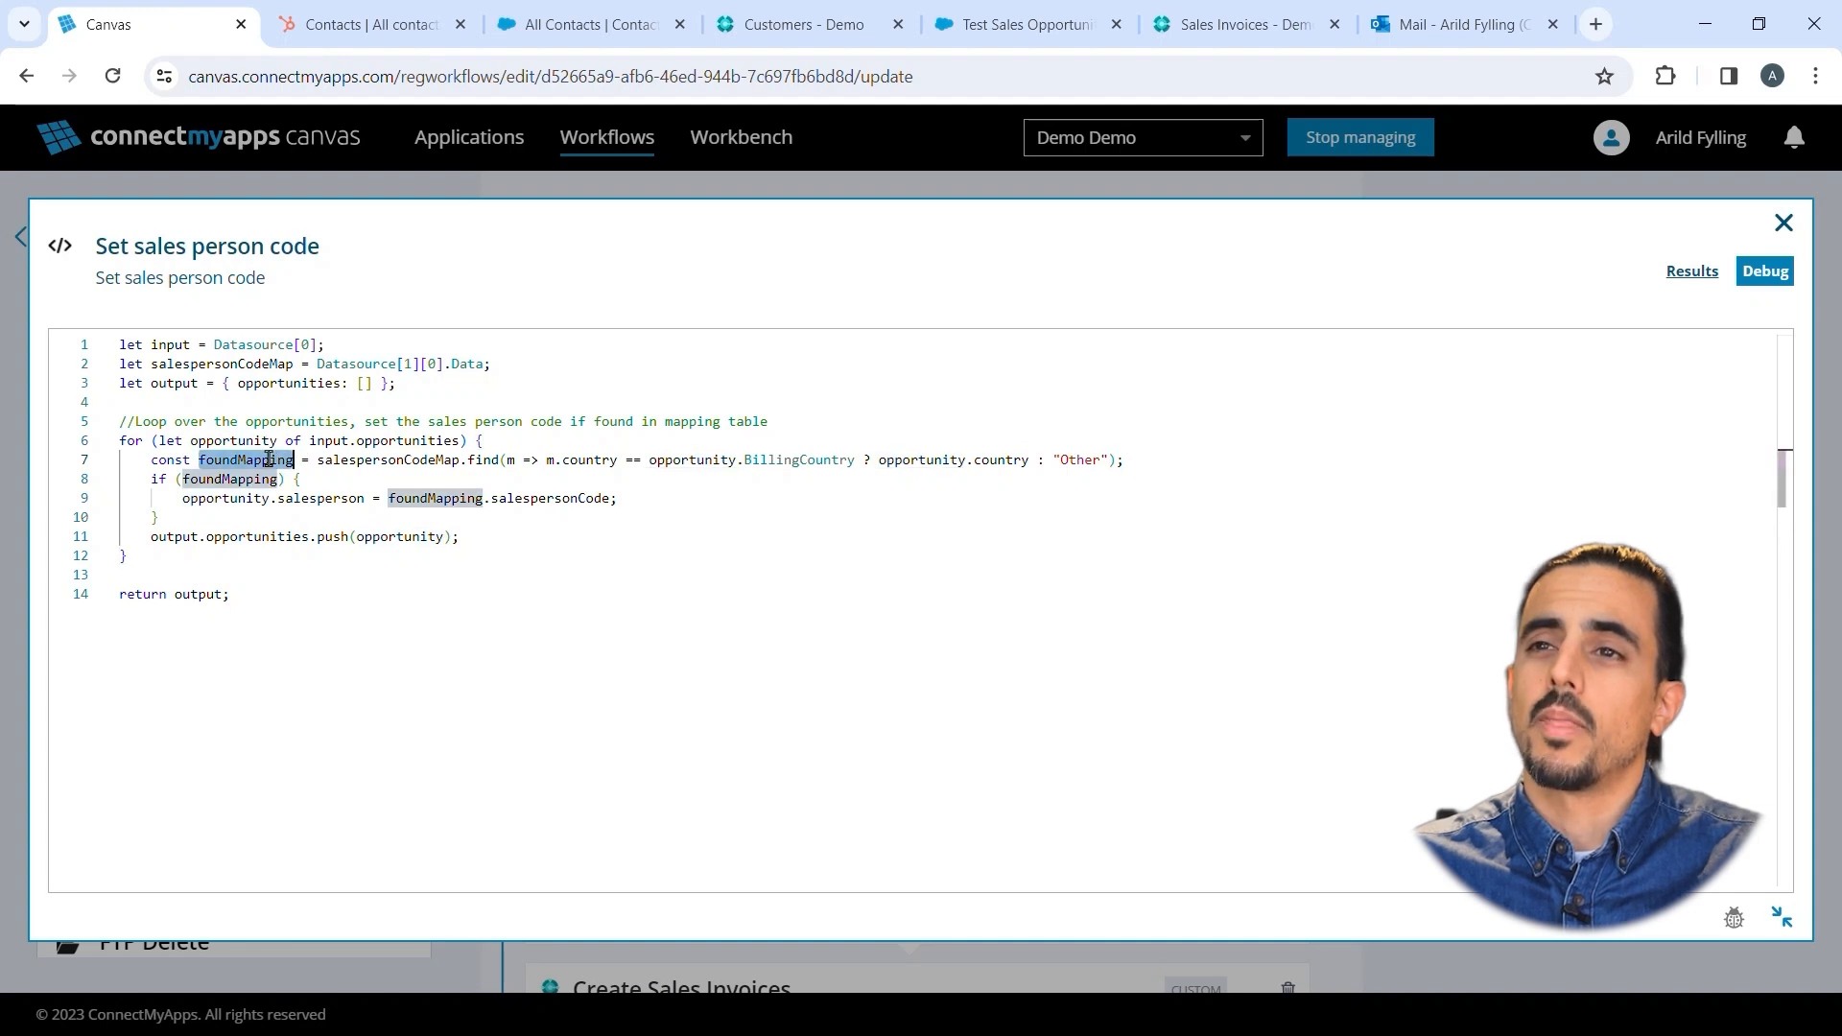
{"action": "double_click", "coordinate": [330, 499]}
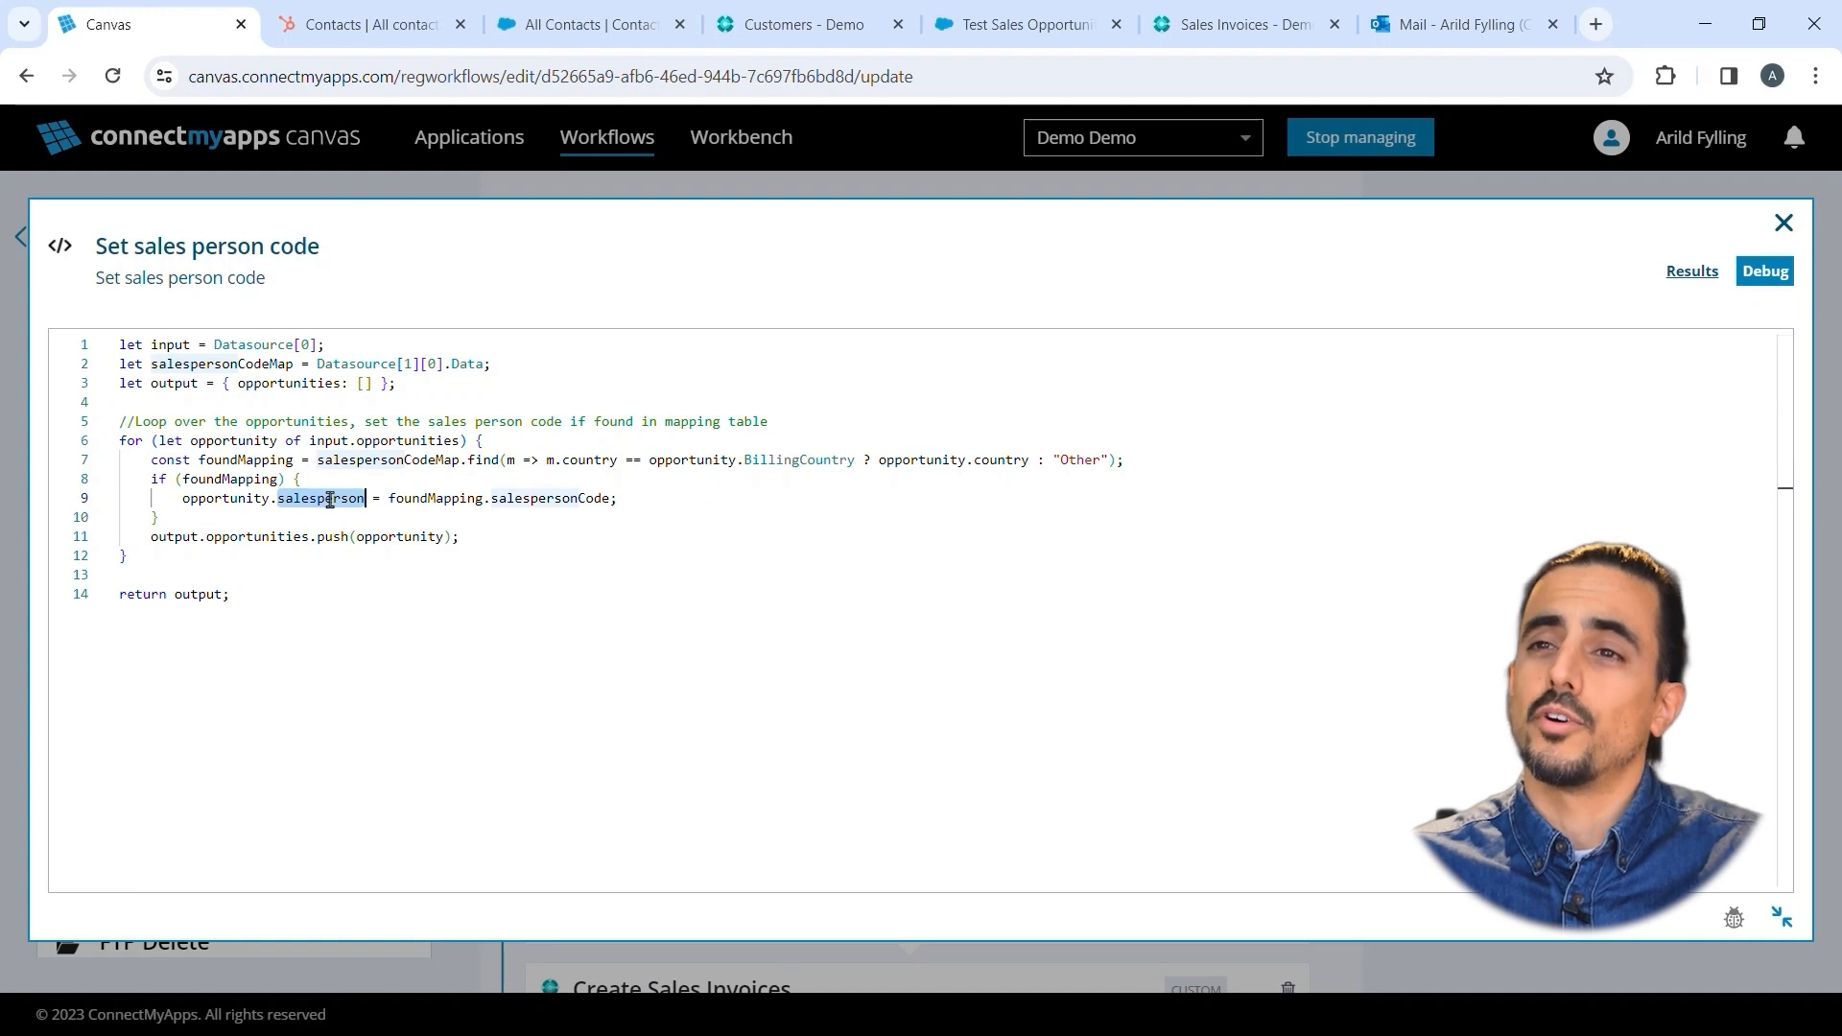
- Assign Get Opportunities and Get salespersonCodeMap.csv as datasources of the Set sales person code block and save the workflow
{"action": "double_click", "coordinate": [199, 595]}
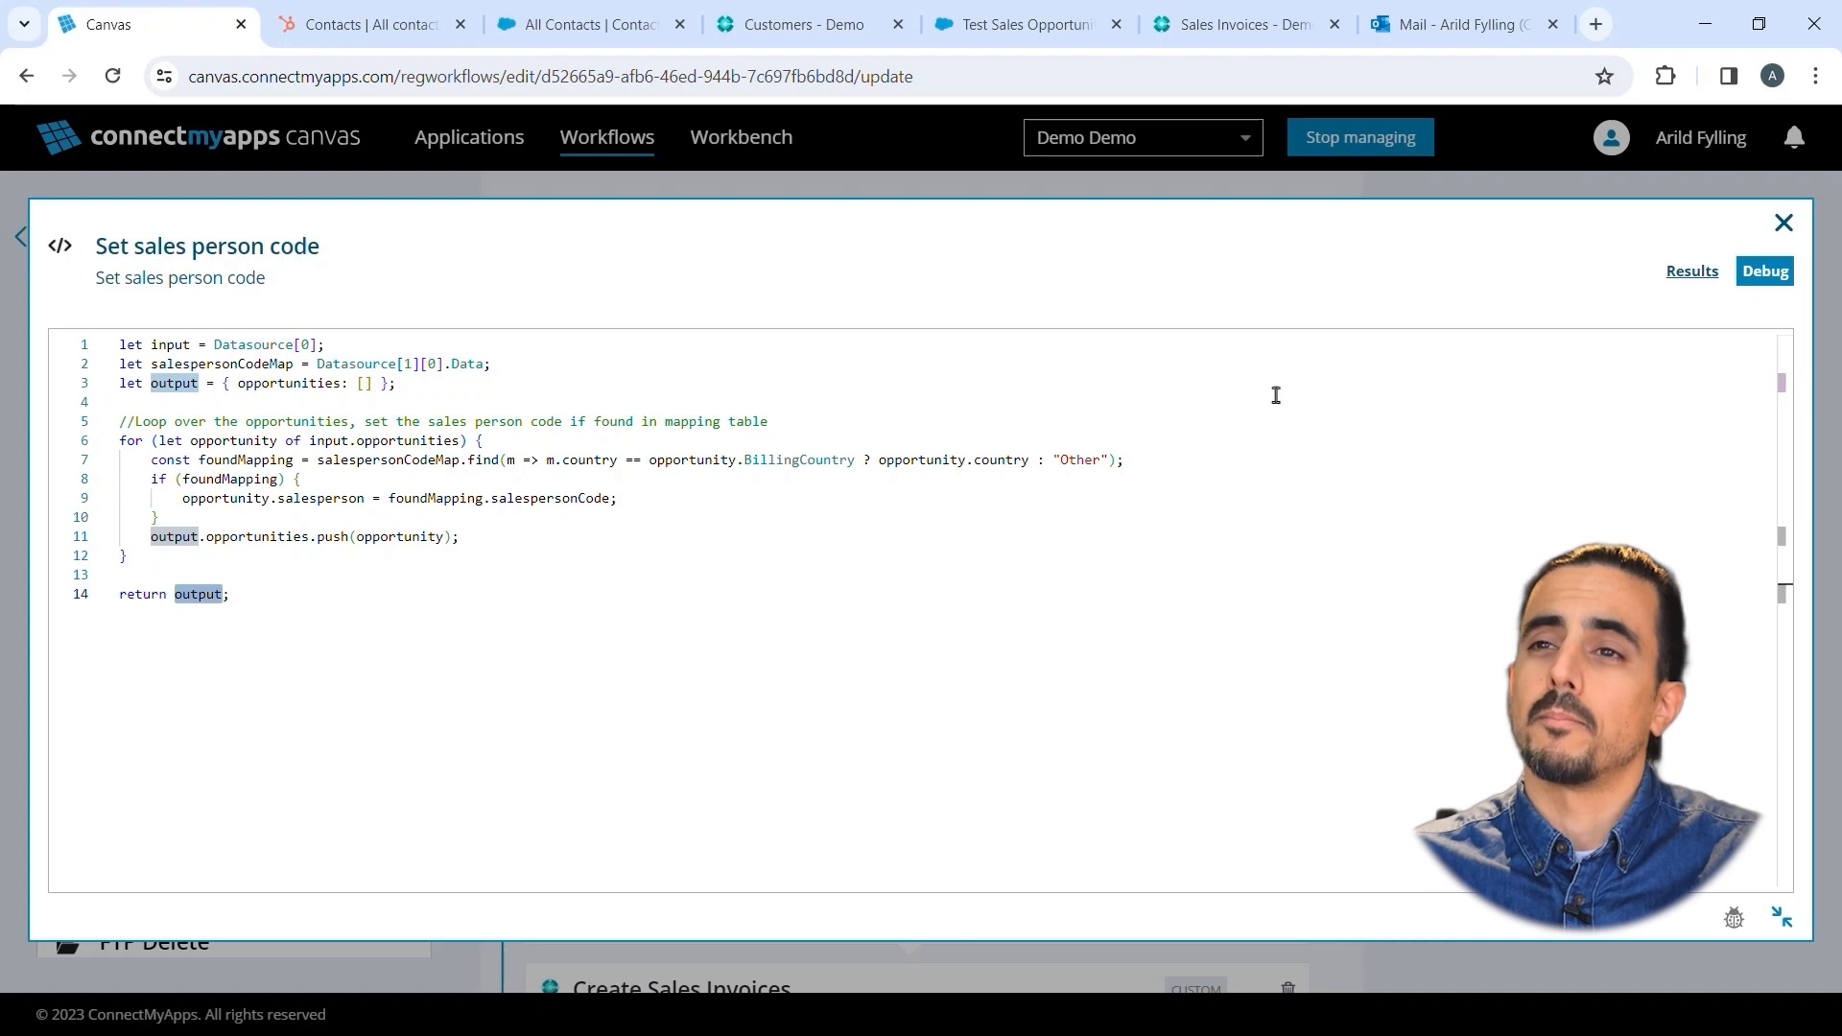
{"action": "left_click", "coordinate": [1783, 223]}
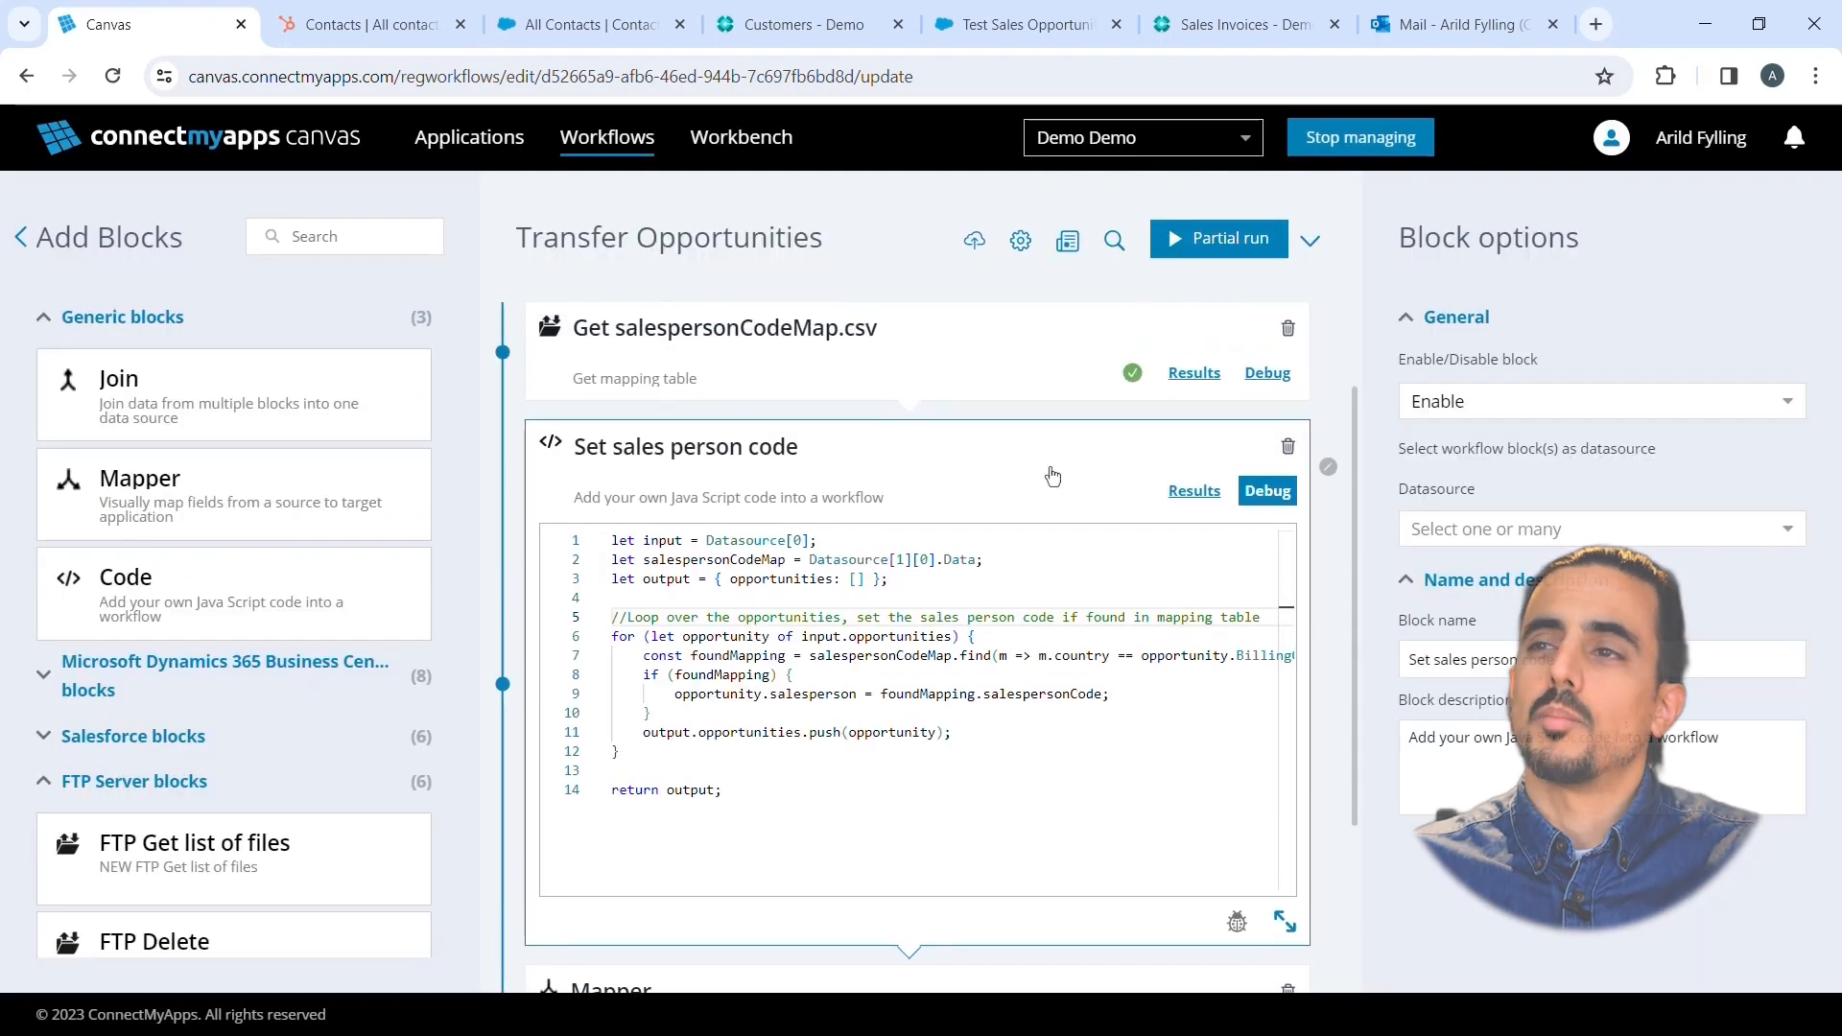
{"action": "left_click", "coordinate": [1523, 528]}
{"action": "left_click", "coordinate": [1596, 576]}
{"action": "left_click", "coordinate": [1614, 610]}
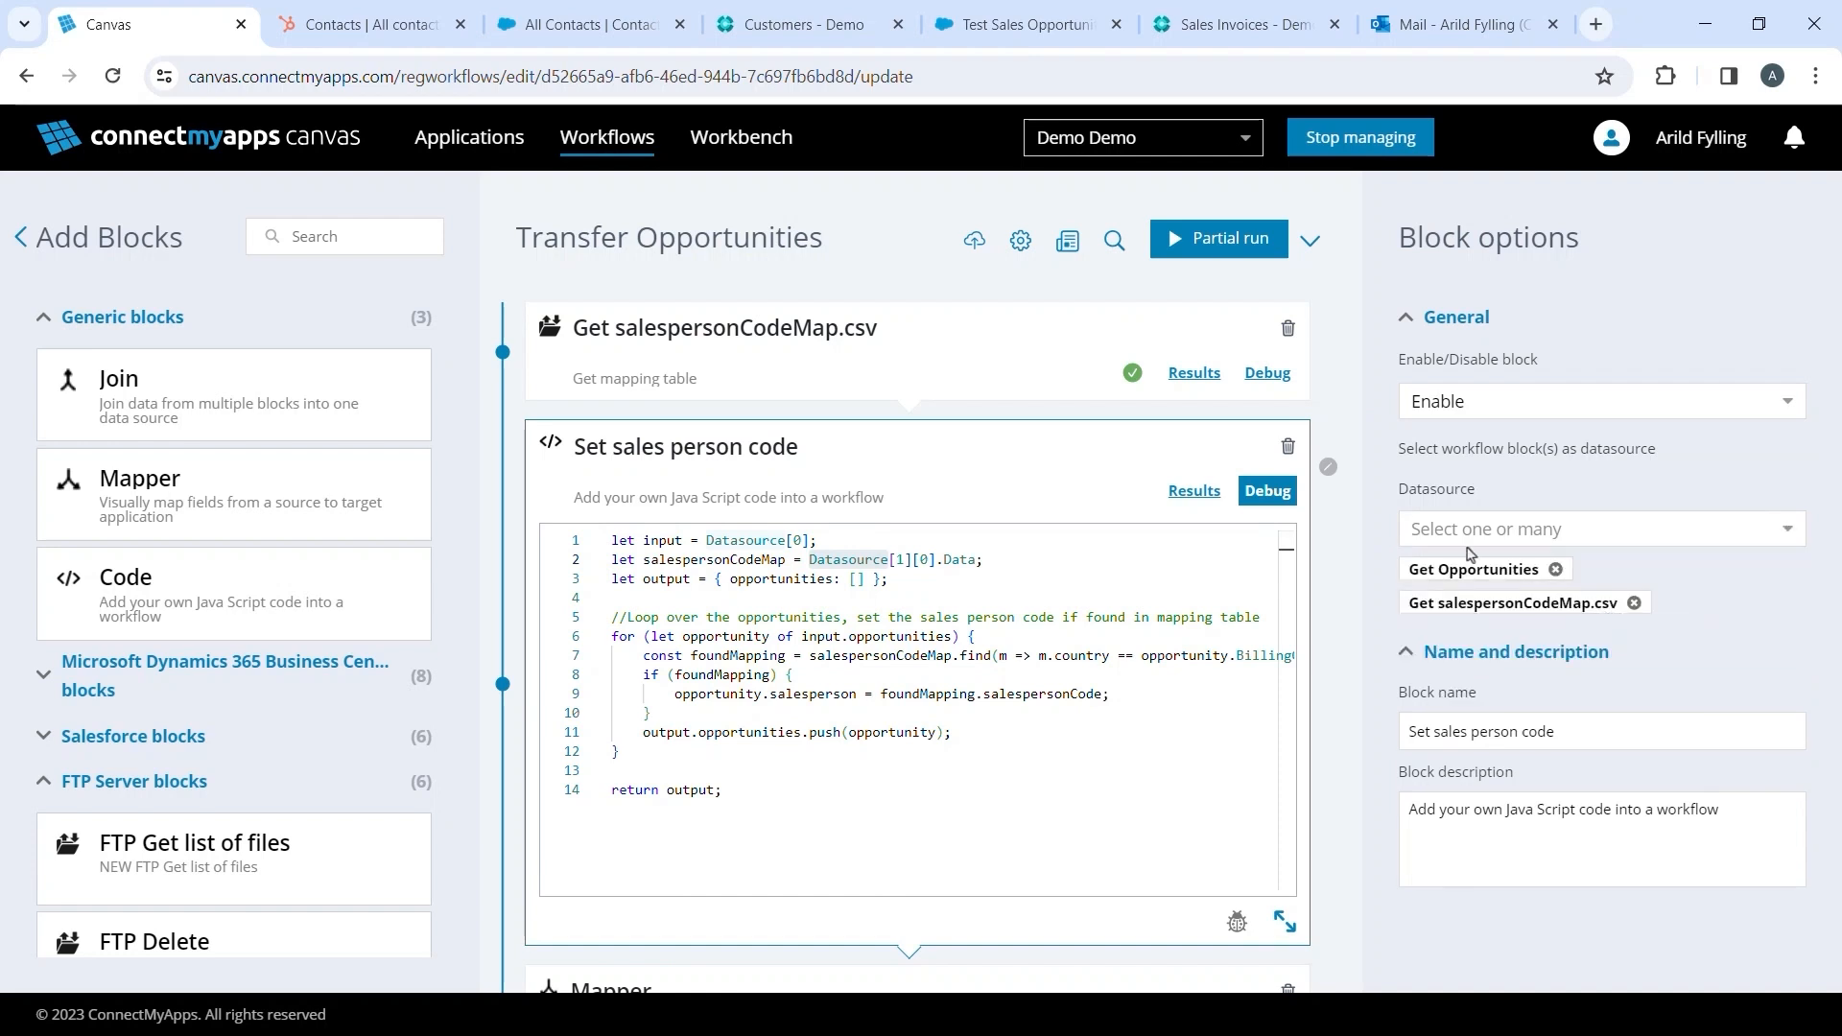
{"action": "left_click", "coordinate": [973, 242]}
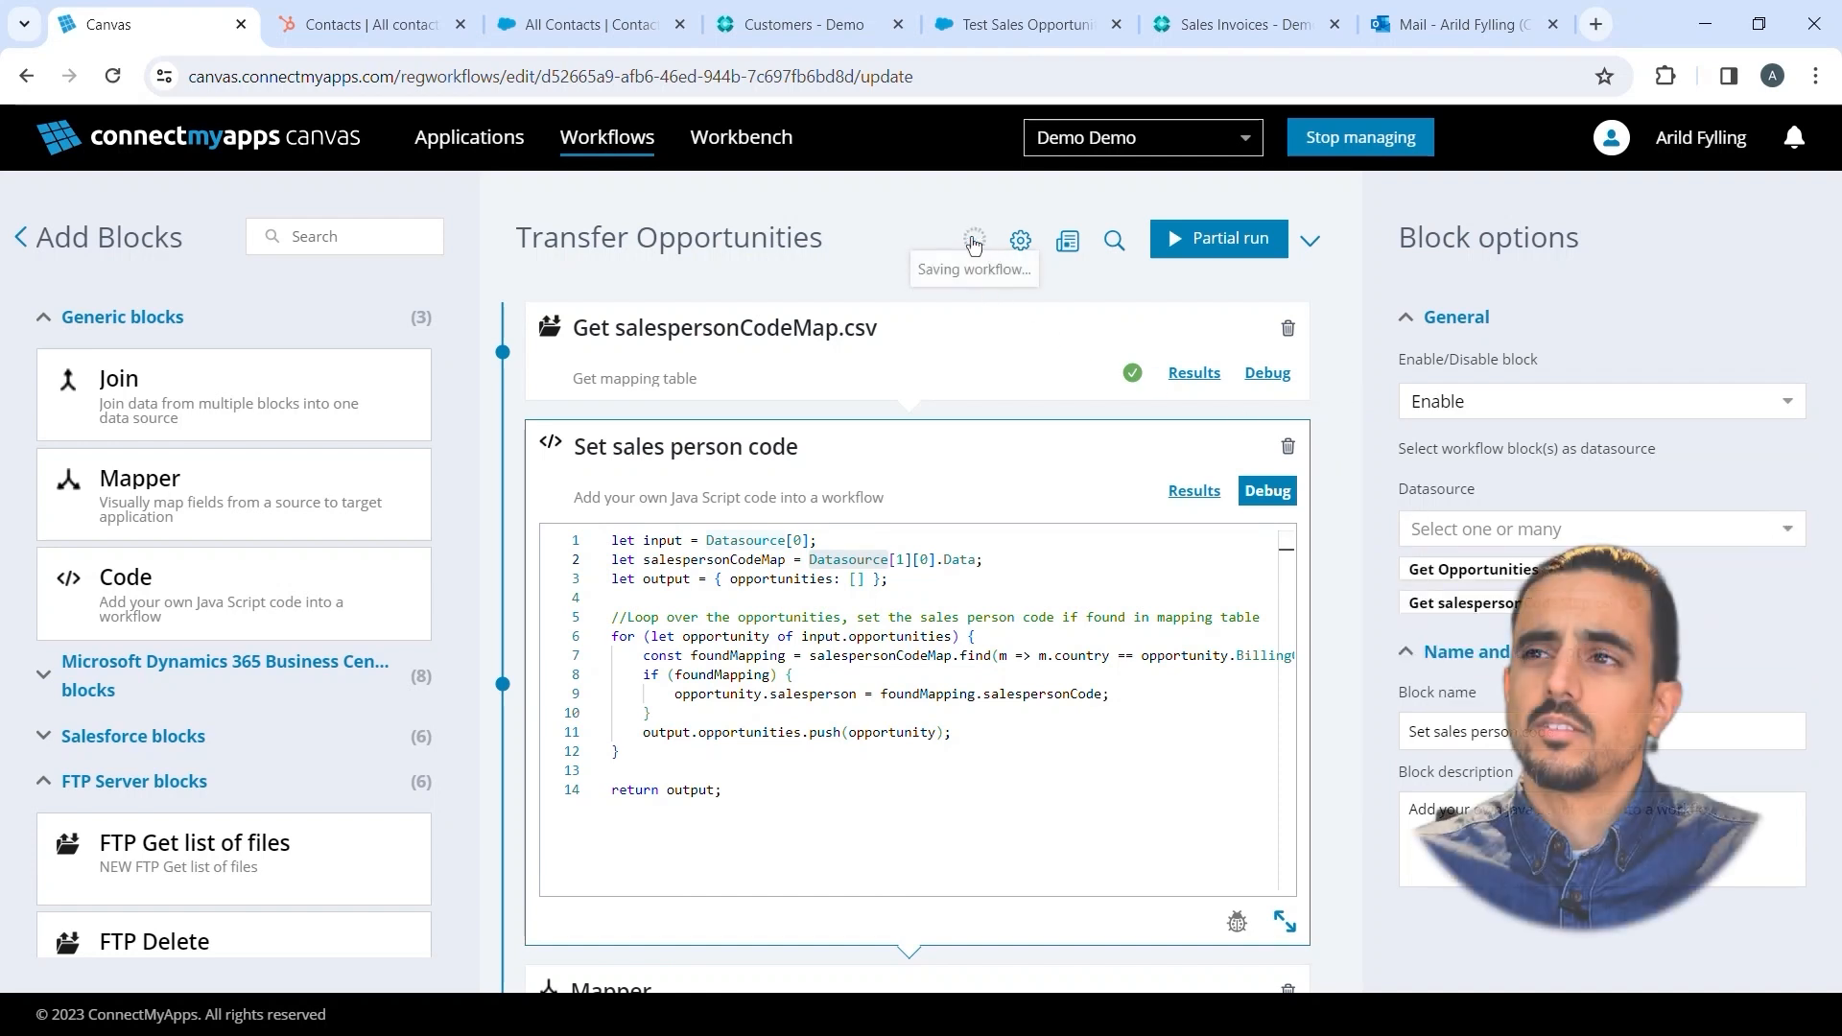
- Debug the Set sales person code block with the browser's developer tools open, stepping through the script to its for loop
{"action": "left_click", "coordinate": [1285, 921]}
{"action": "left_click", "coordinate": [1216, 741]}
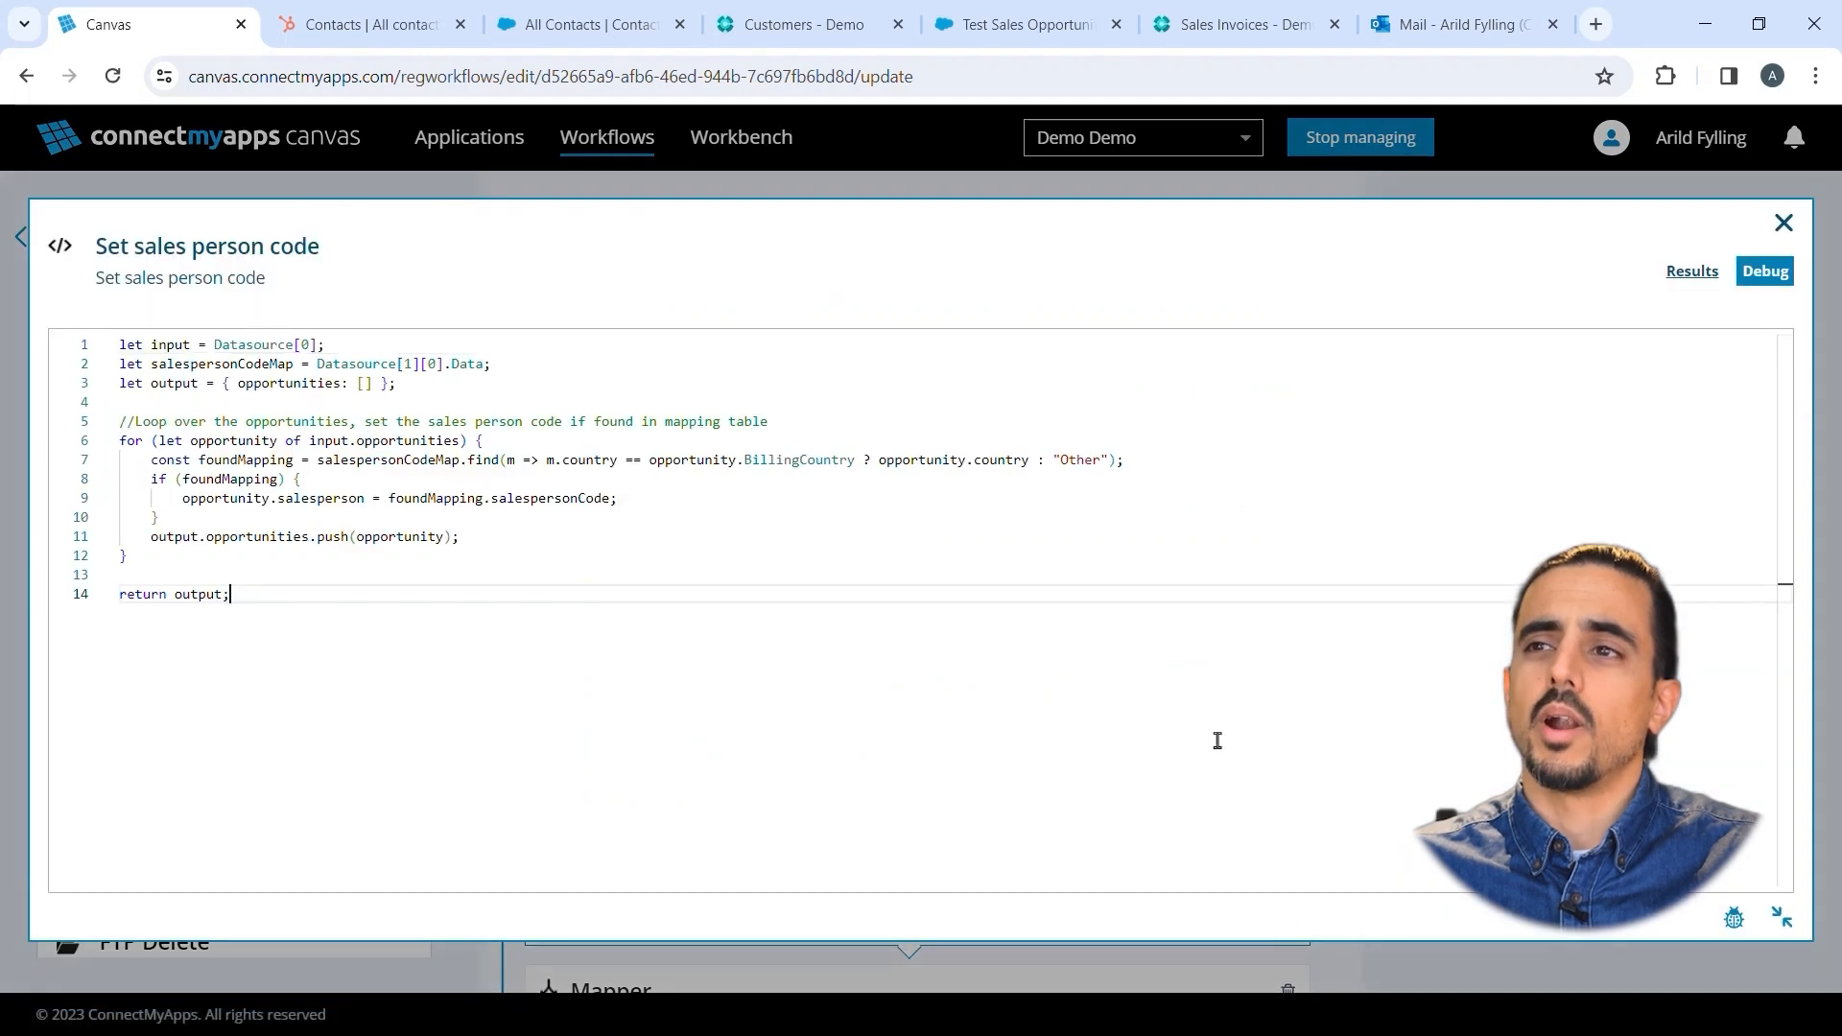
{"action": "key", "text": "F12"}
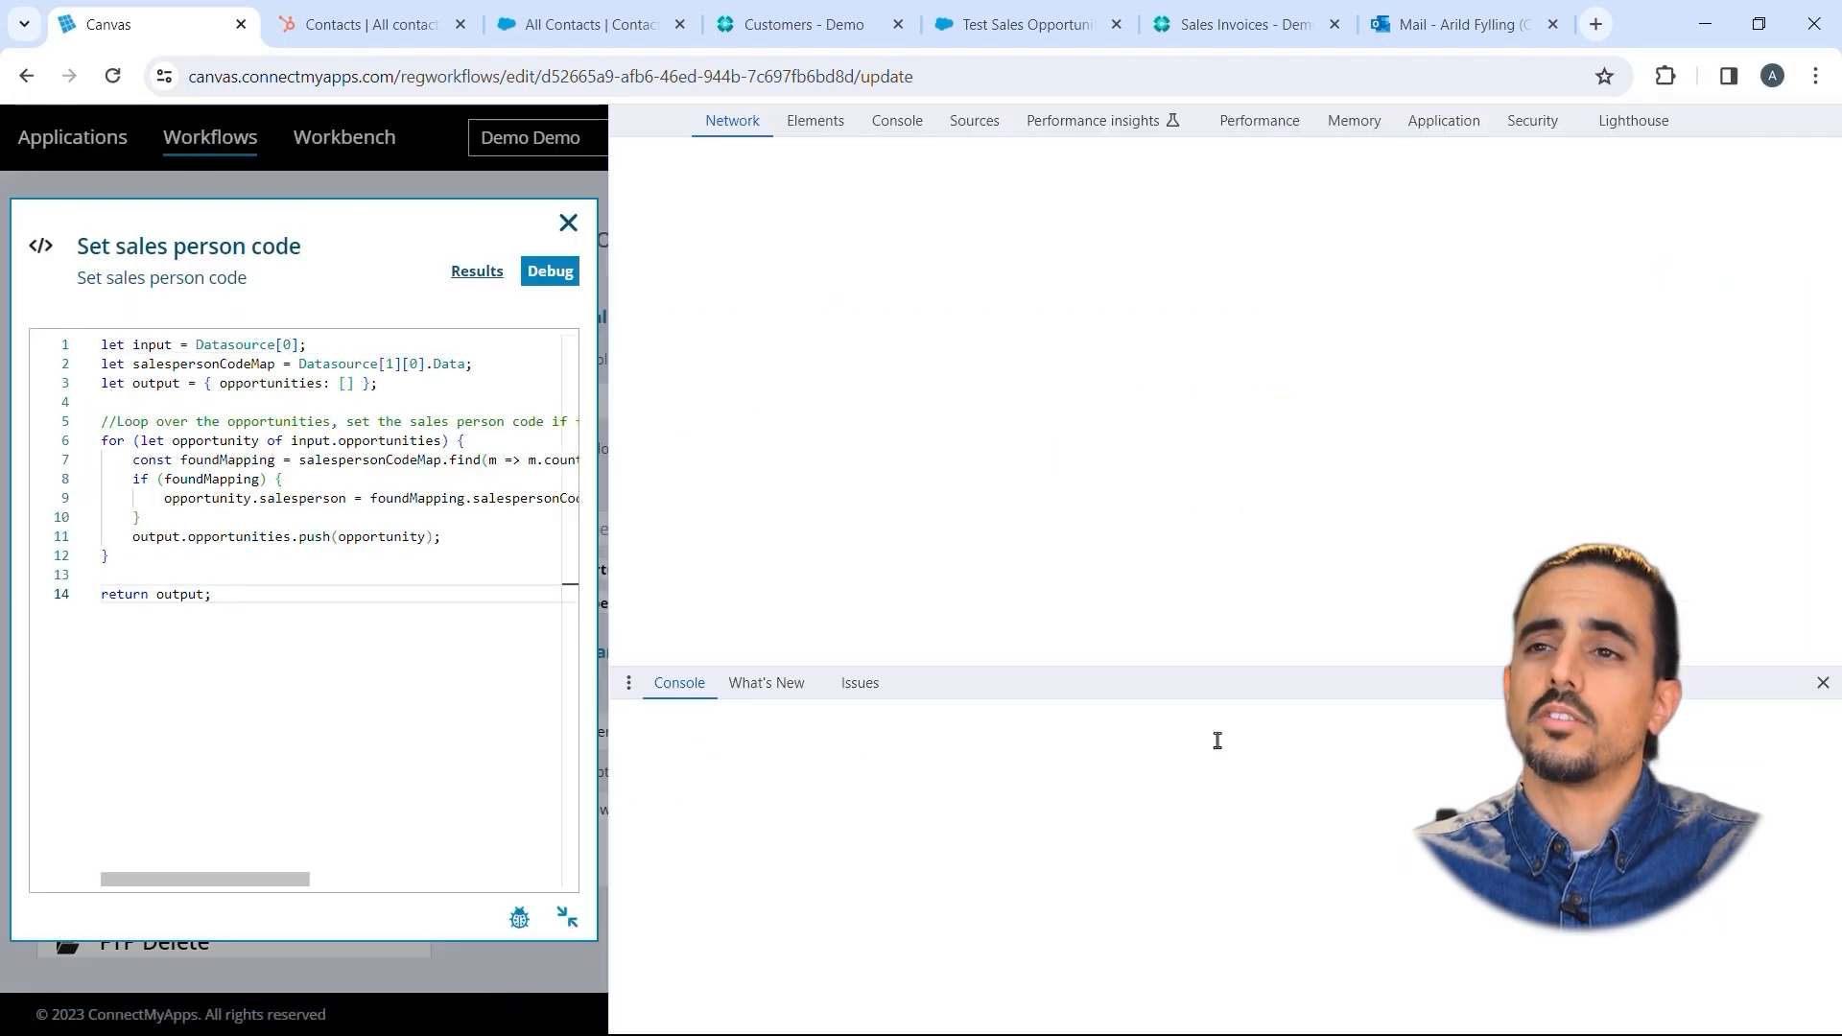
{"action": "left_click", "coordinate": [519, 921]}
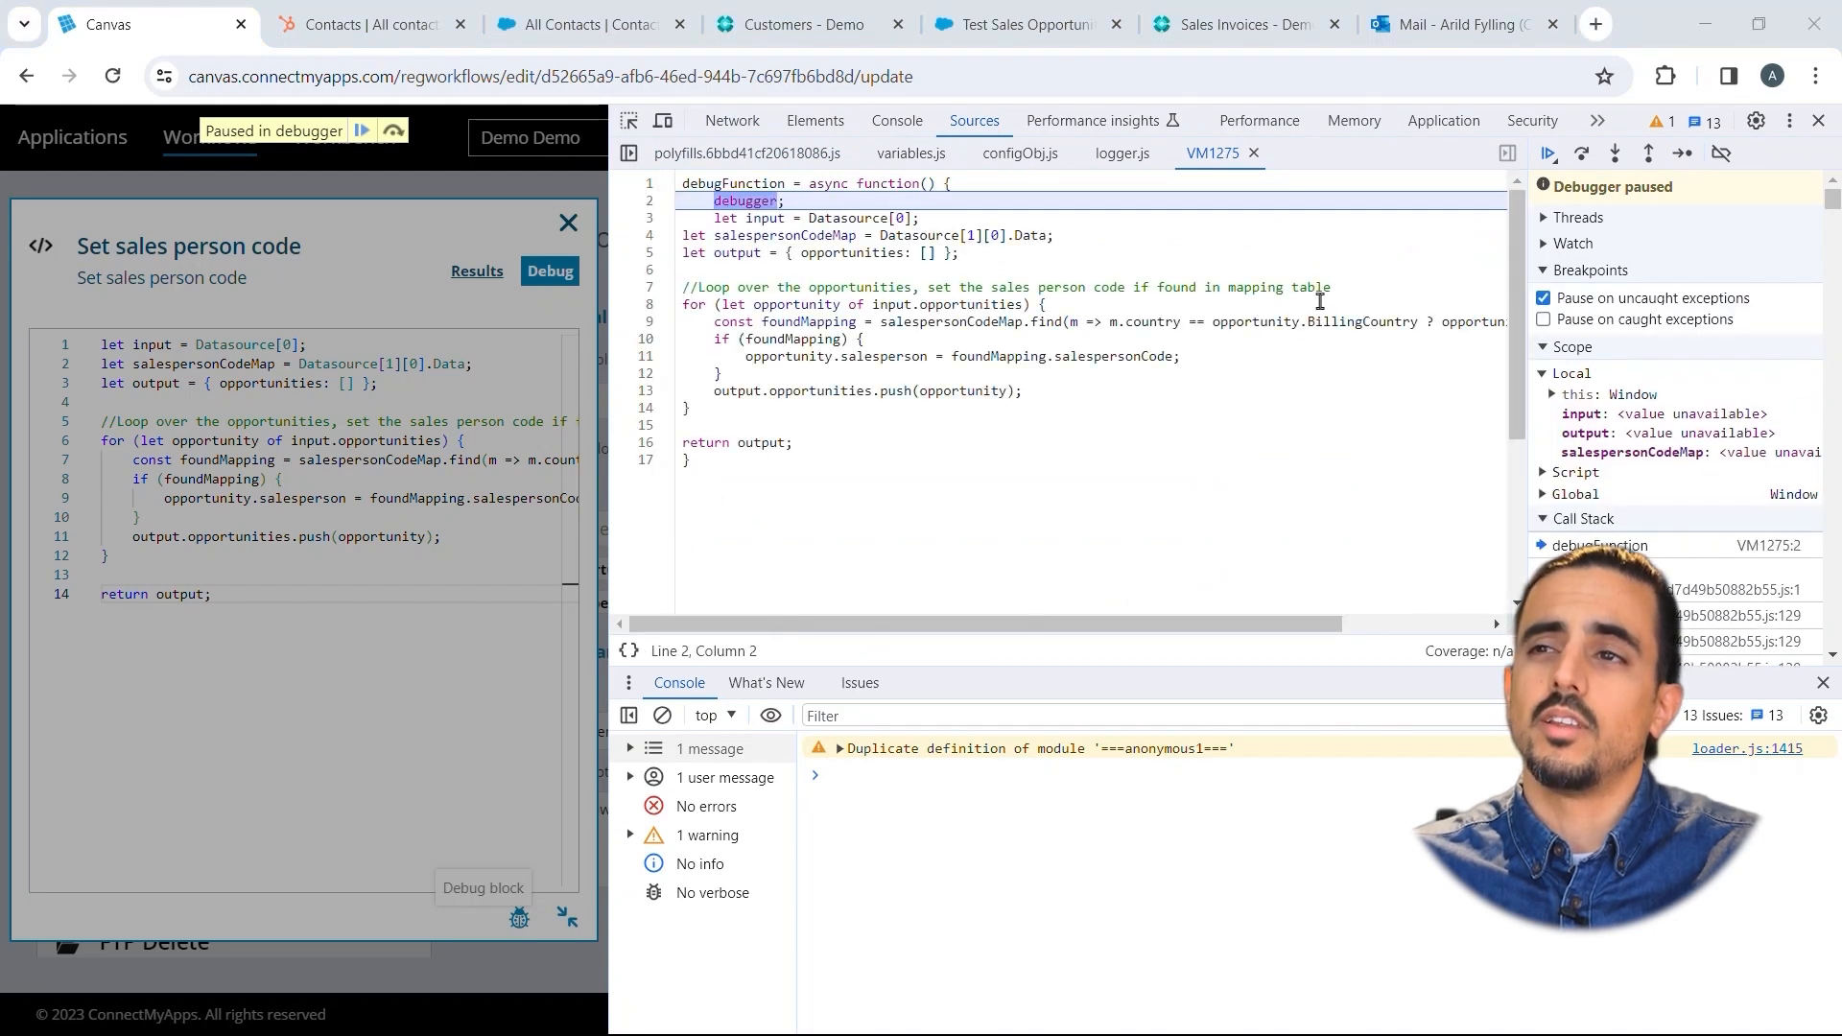
{"action": "left_click", "coordinate": [1583, 153]}
{"action": "left_click", "coordinate": [1582, 153]}
{"action": "left_click", "coordinate": [1582, 153]}
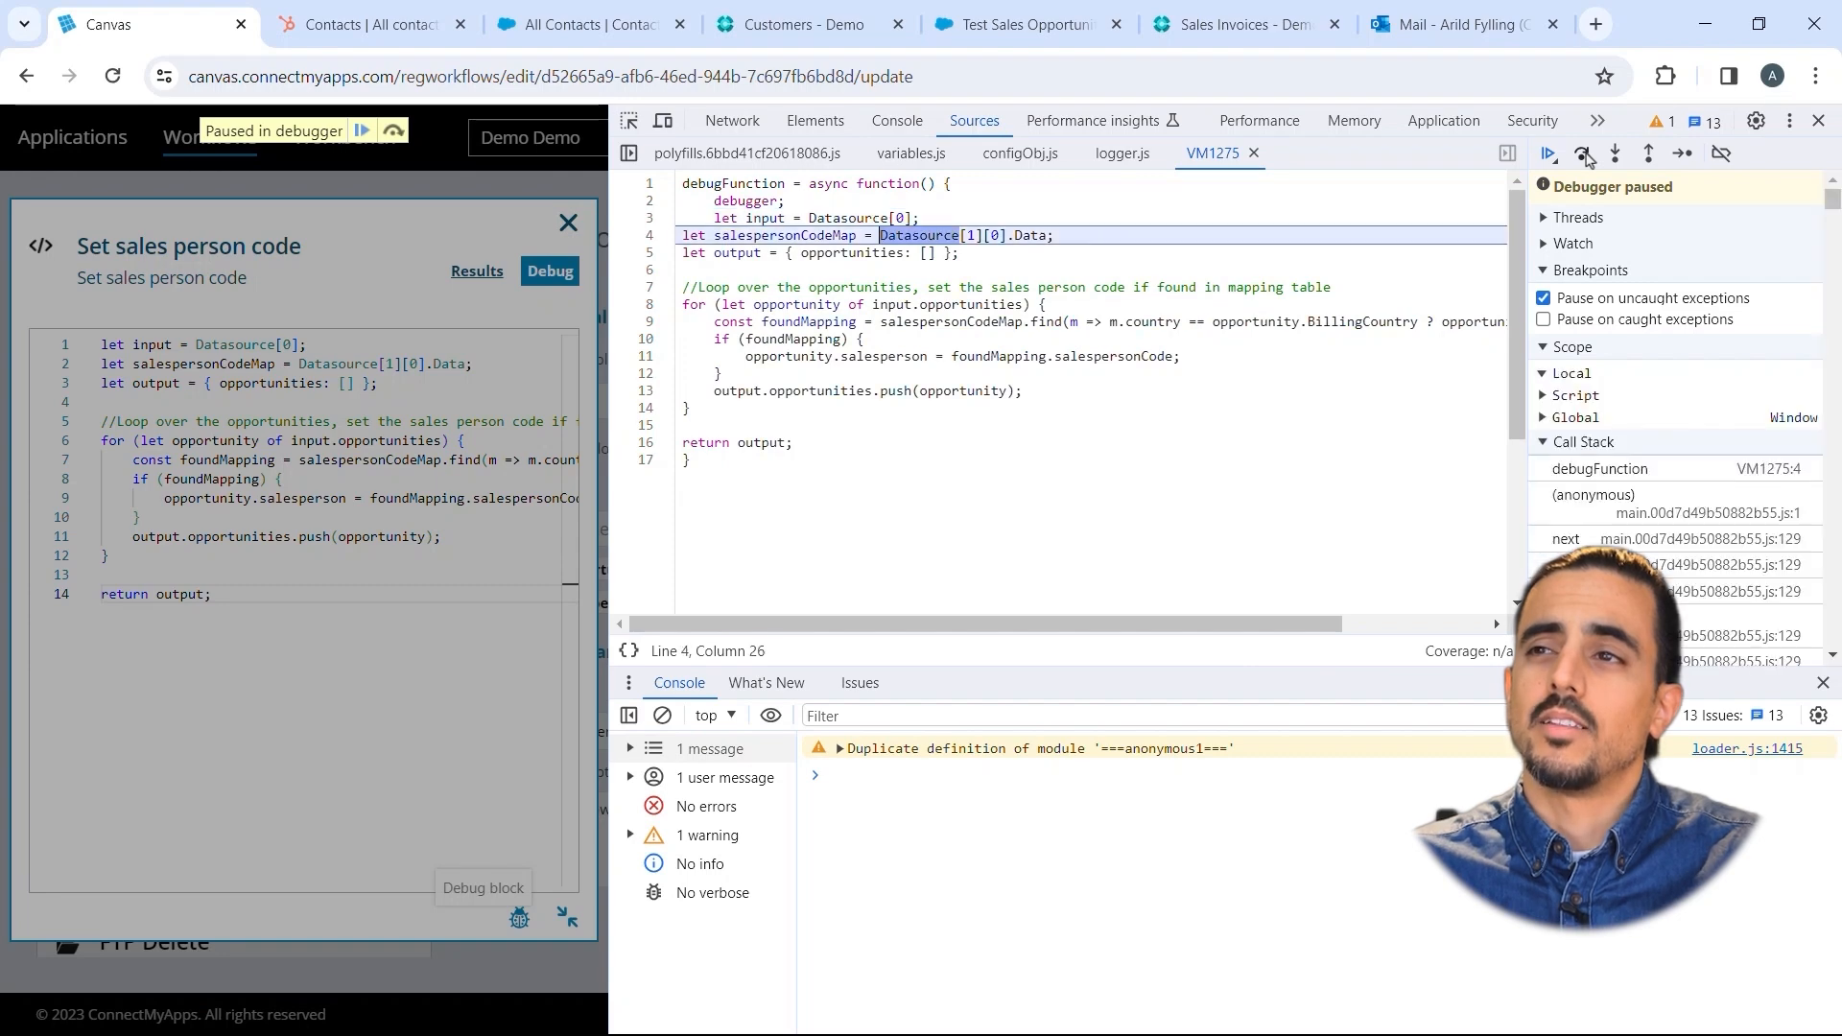
{"action": "left_click", "coordinate": [1583, 154]}
{"action": "left_click", "coordinate": [1583, 154]}
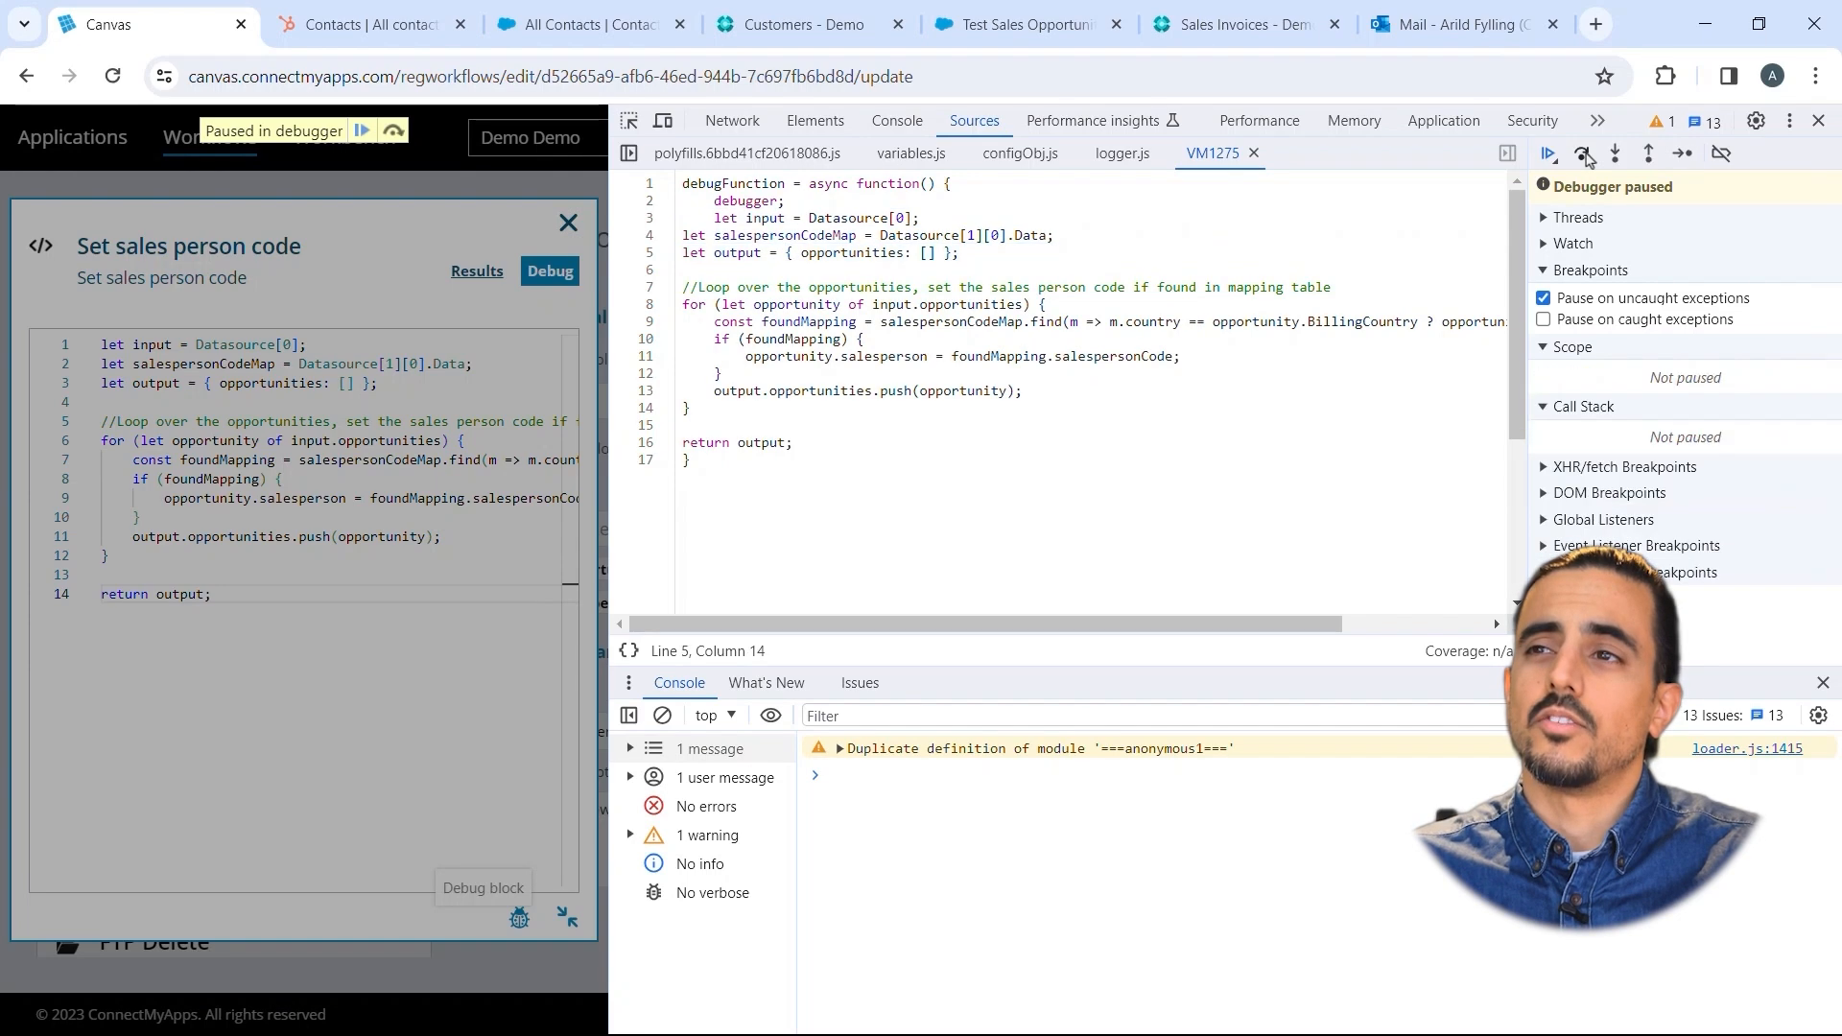
- Inspect the contents of input.opportunities and salespersonCodeMap in the paused debugger
{"action": "mouse_move", "coordinate": [768, 222]}
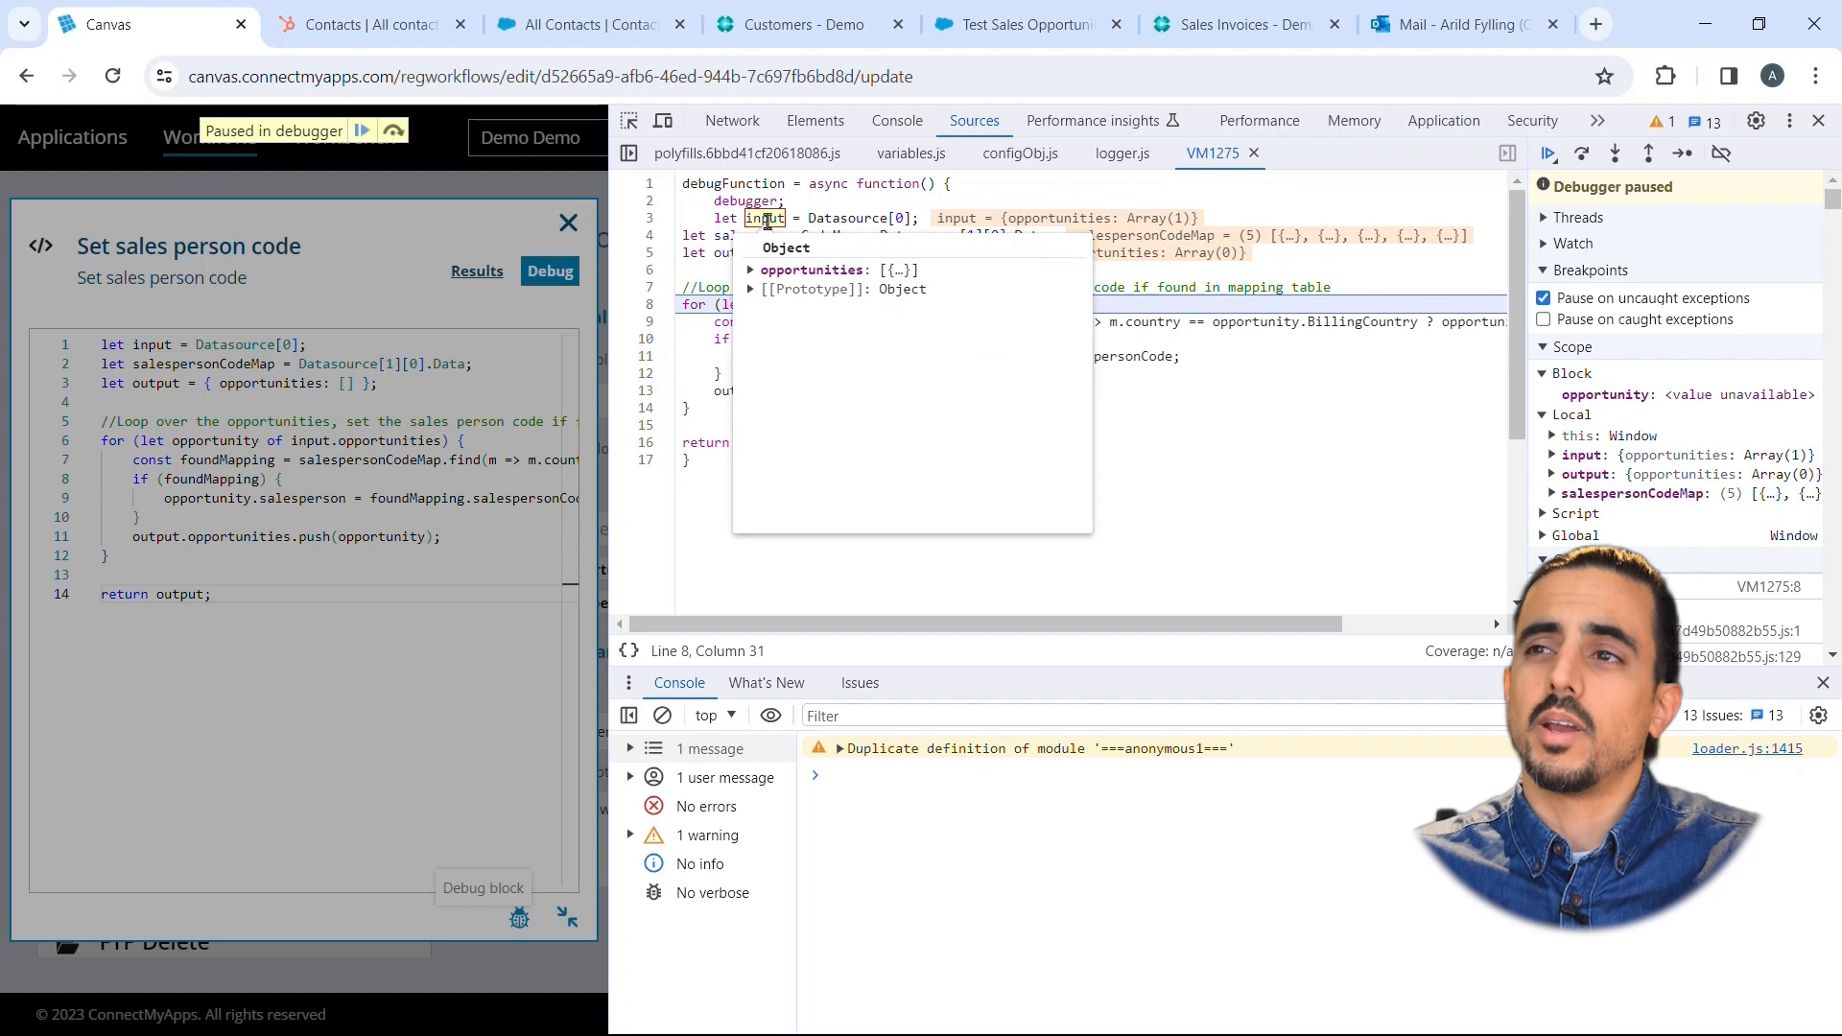
{"action": "left_click", "coordinate": [751, 270]}
{"action": "left_click", "coordinate": [764, 288]}
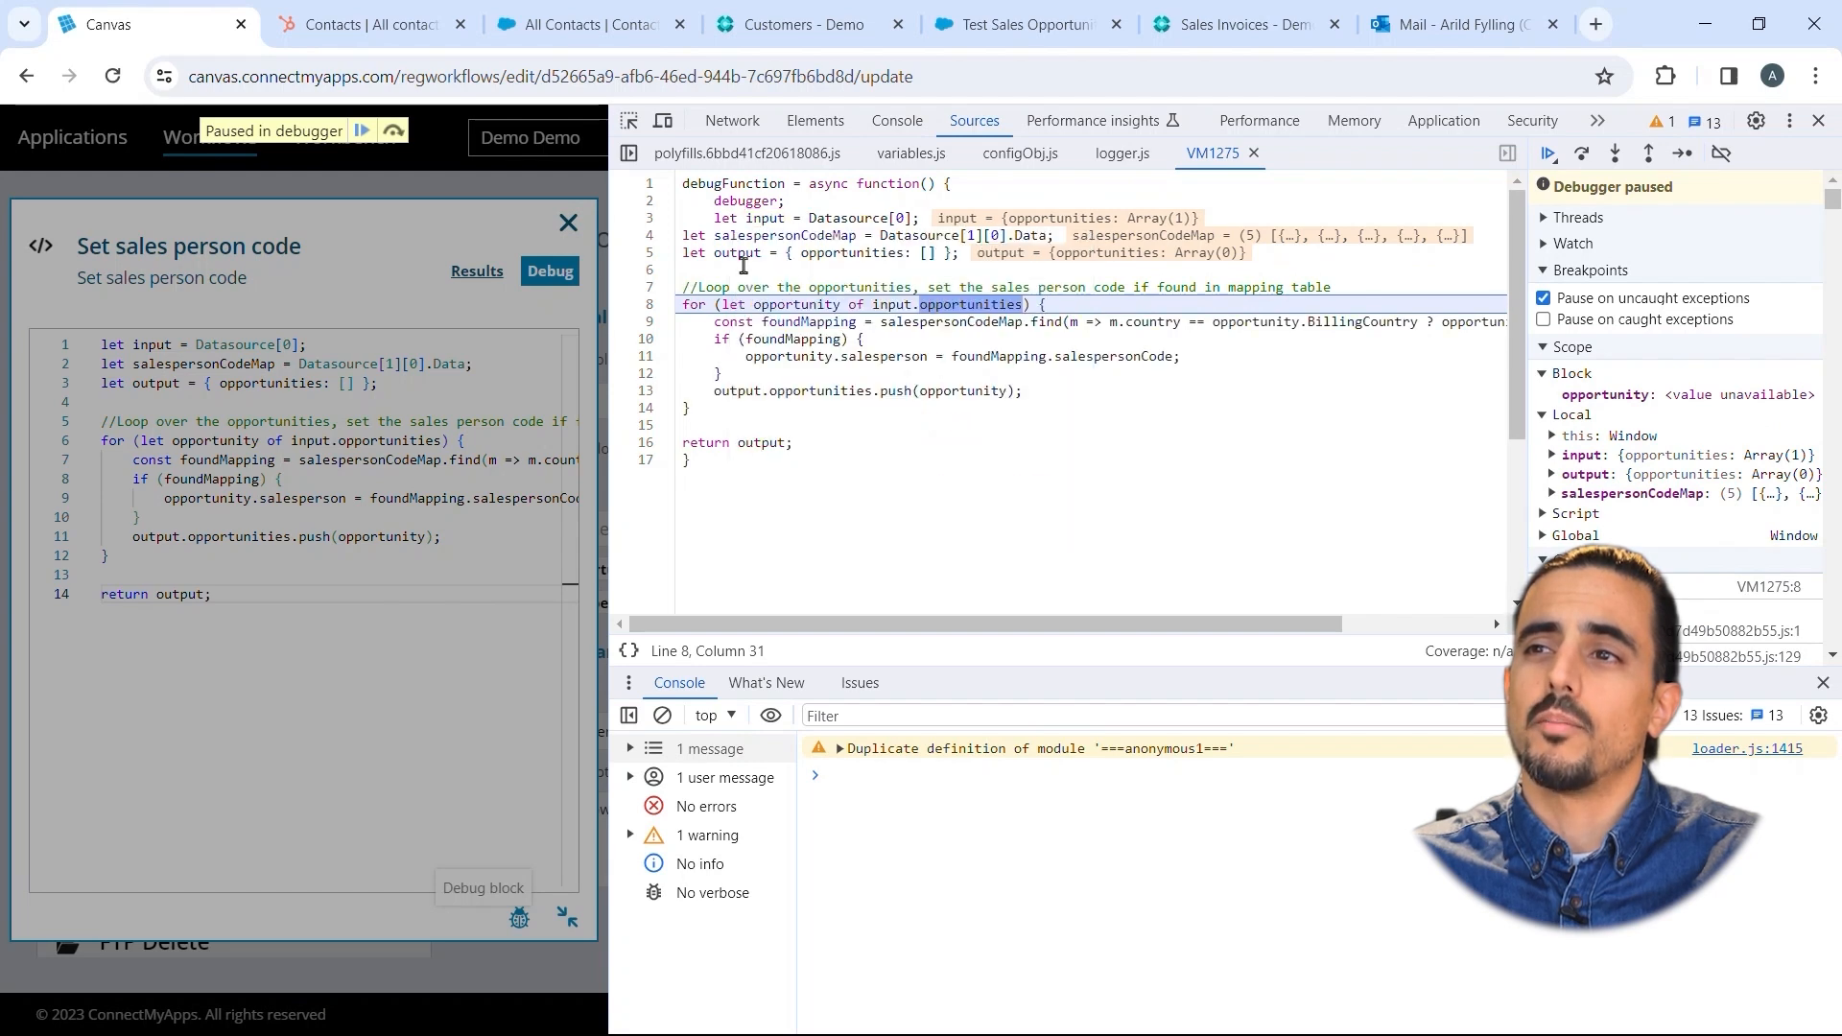
{"action": "mouse_move", "coordinate": [773, 240]}
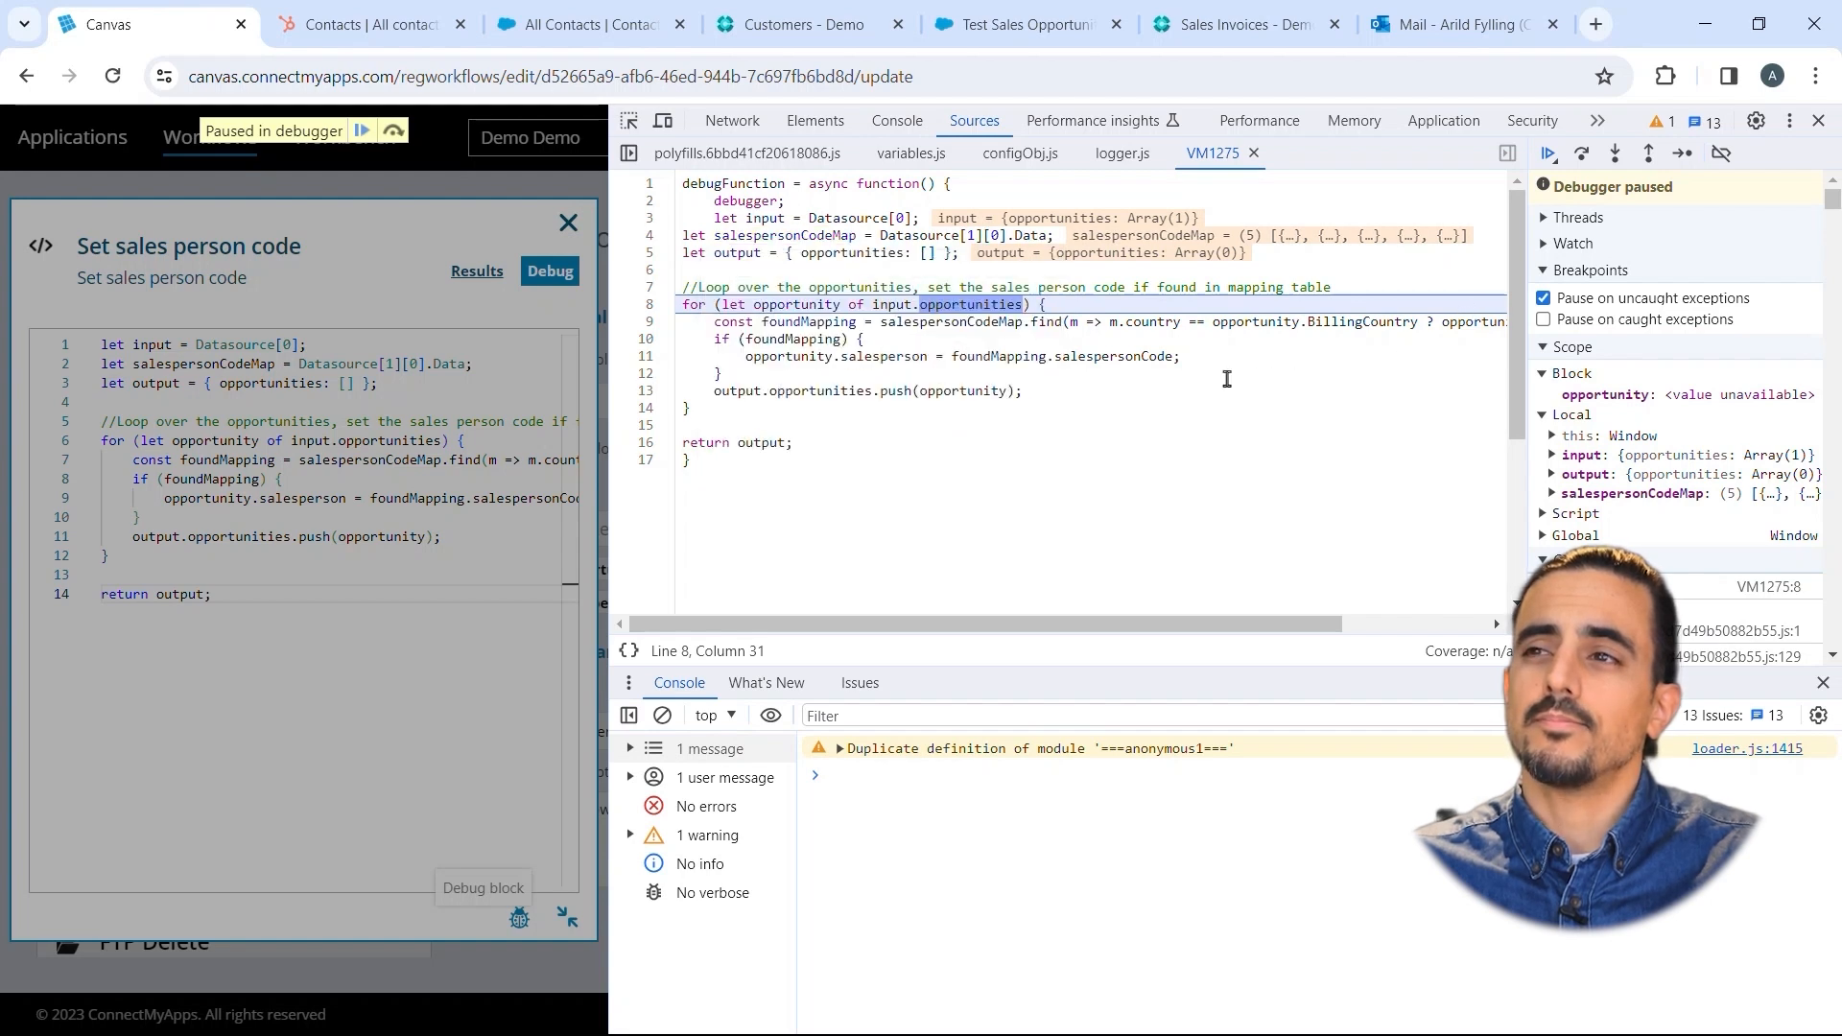
- Set a breakpoint on the return output line, resume to it, and check the salesperson field in the output opportunity
{"action": "left_click", "coordinate": [647, 442]}
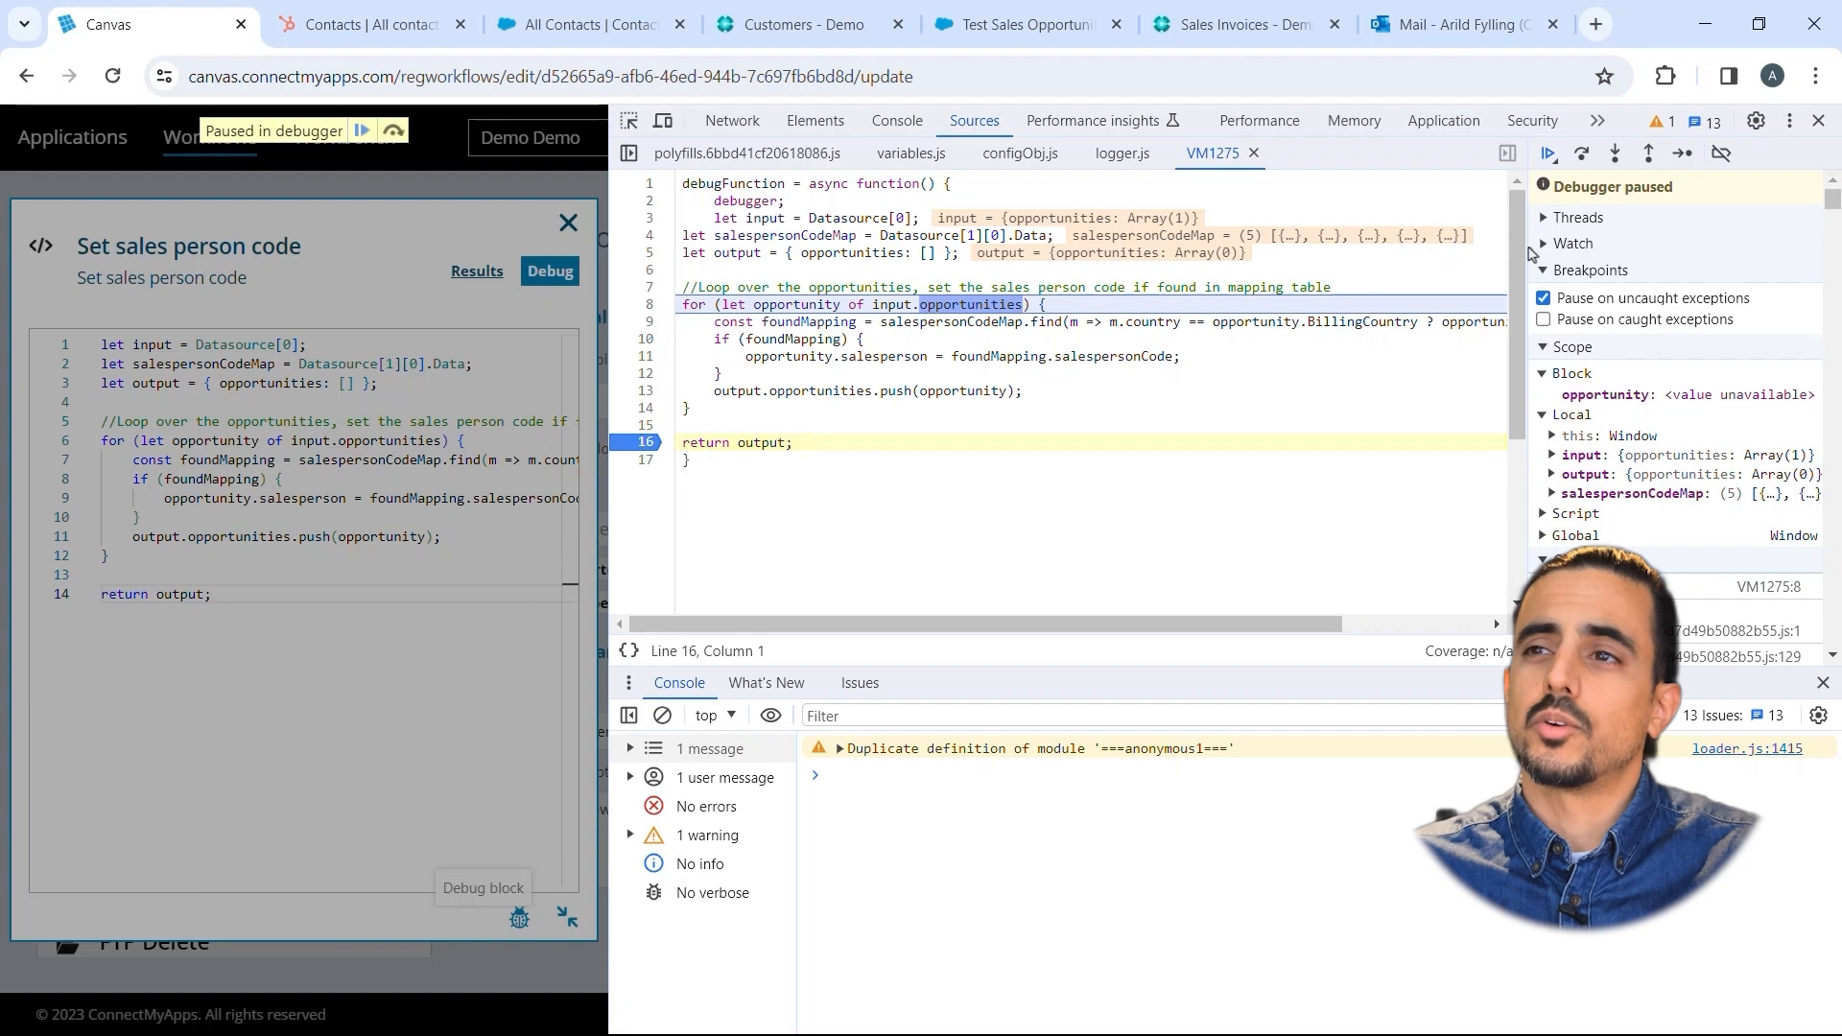
{"action": "left_click", "coordinate": [1548, 155]}
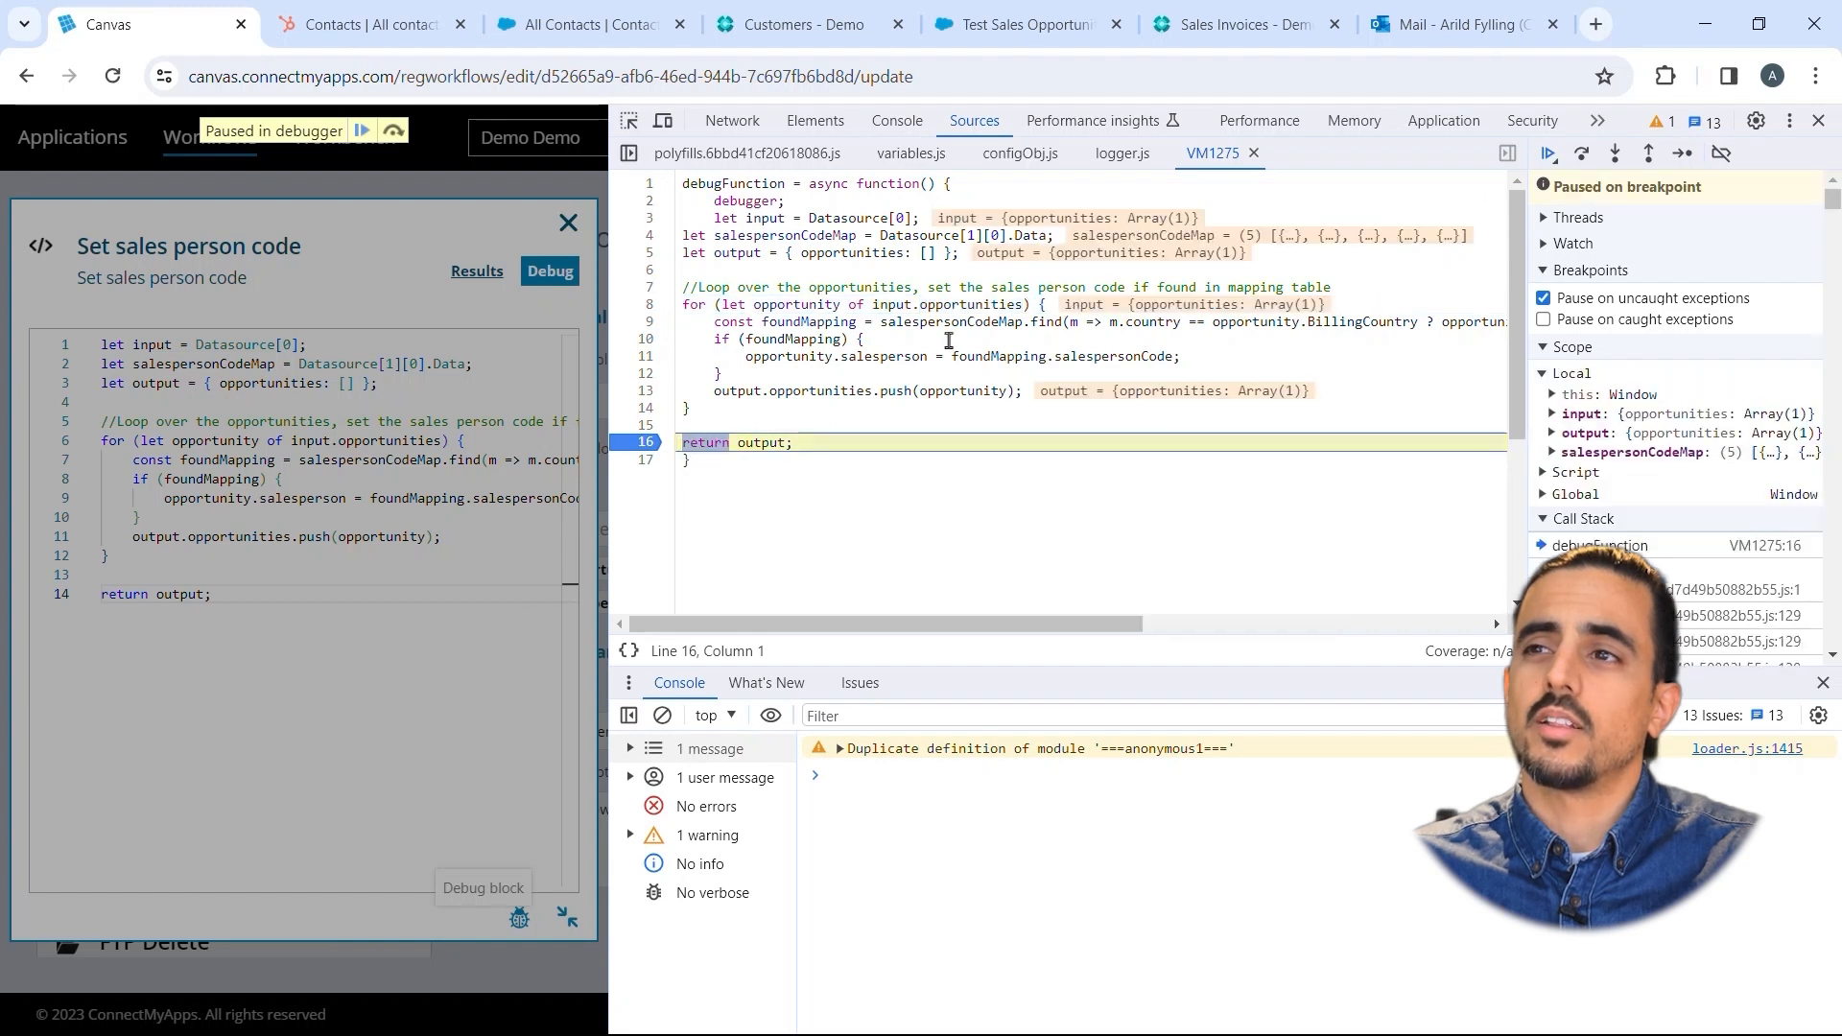
{"action": "mouse_move", "coordinate": [751, 442]}
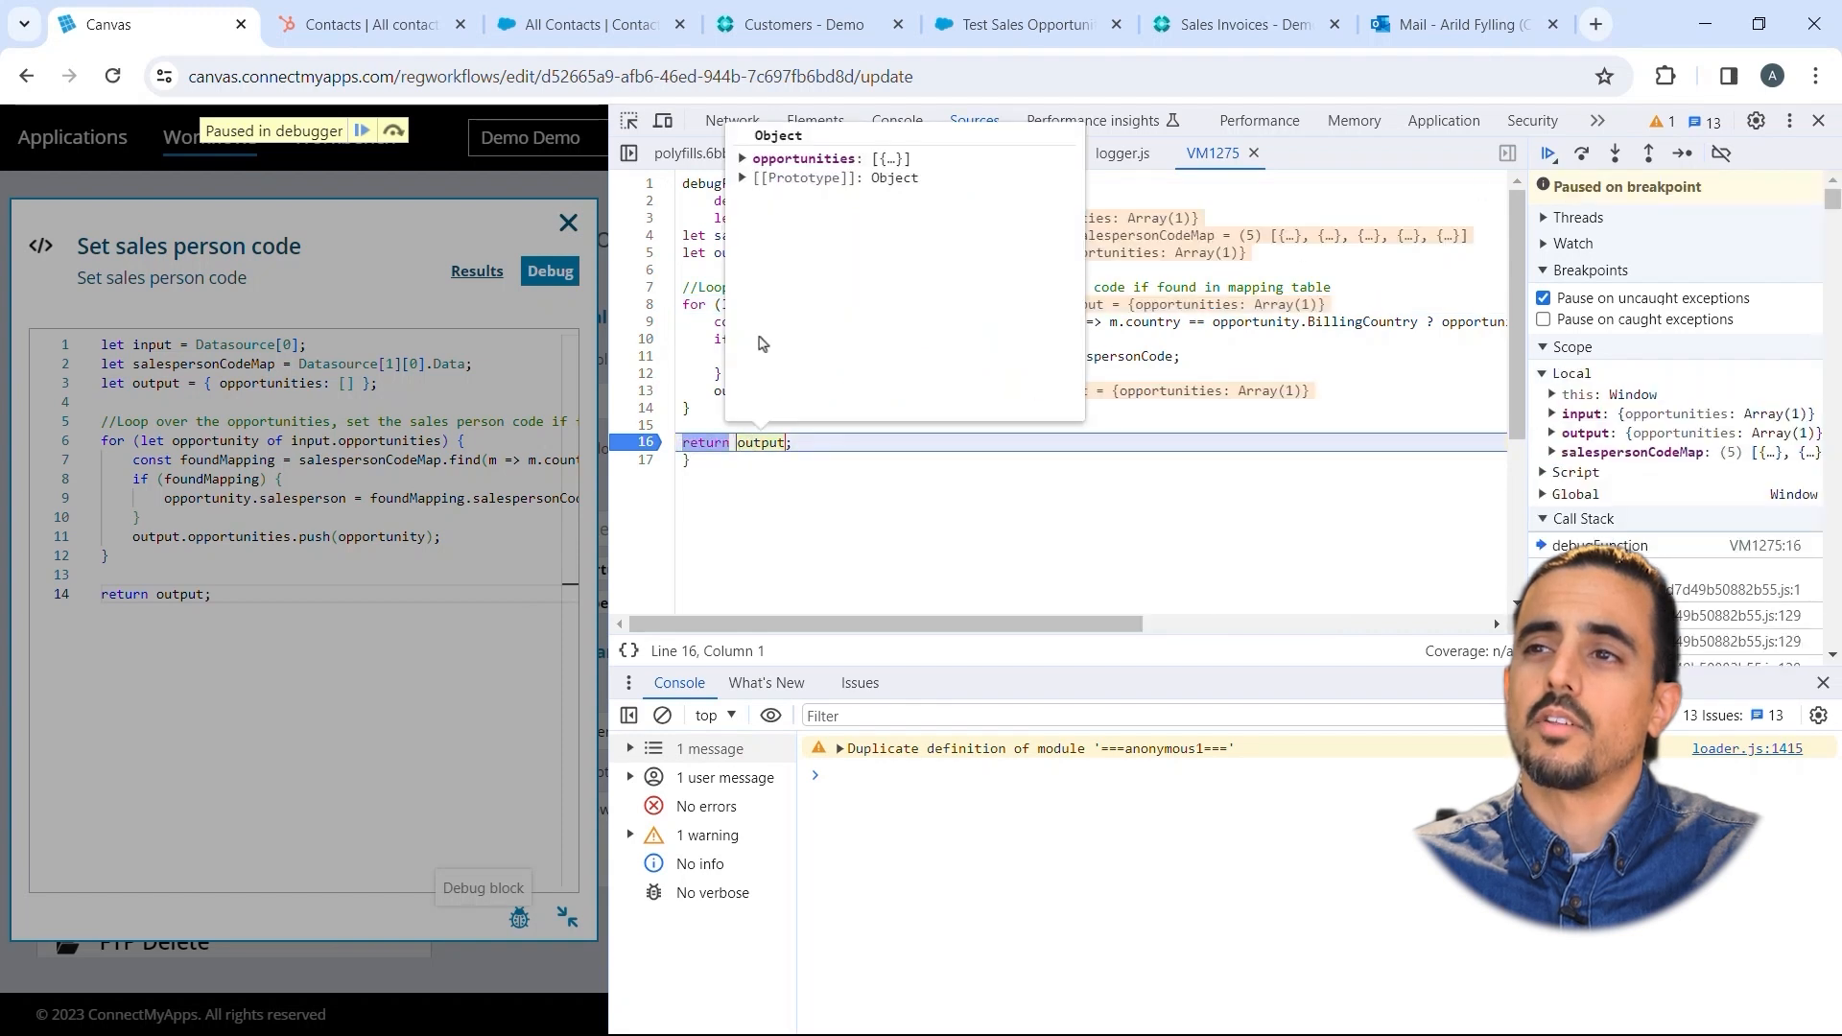
{"action": "left_click", "coordinate": [744, 158]}
{"action": "left_click", "coordinate": [757, 178]}
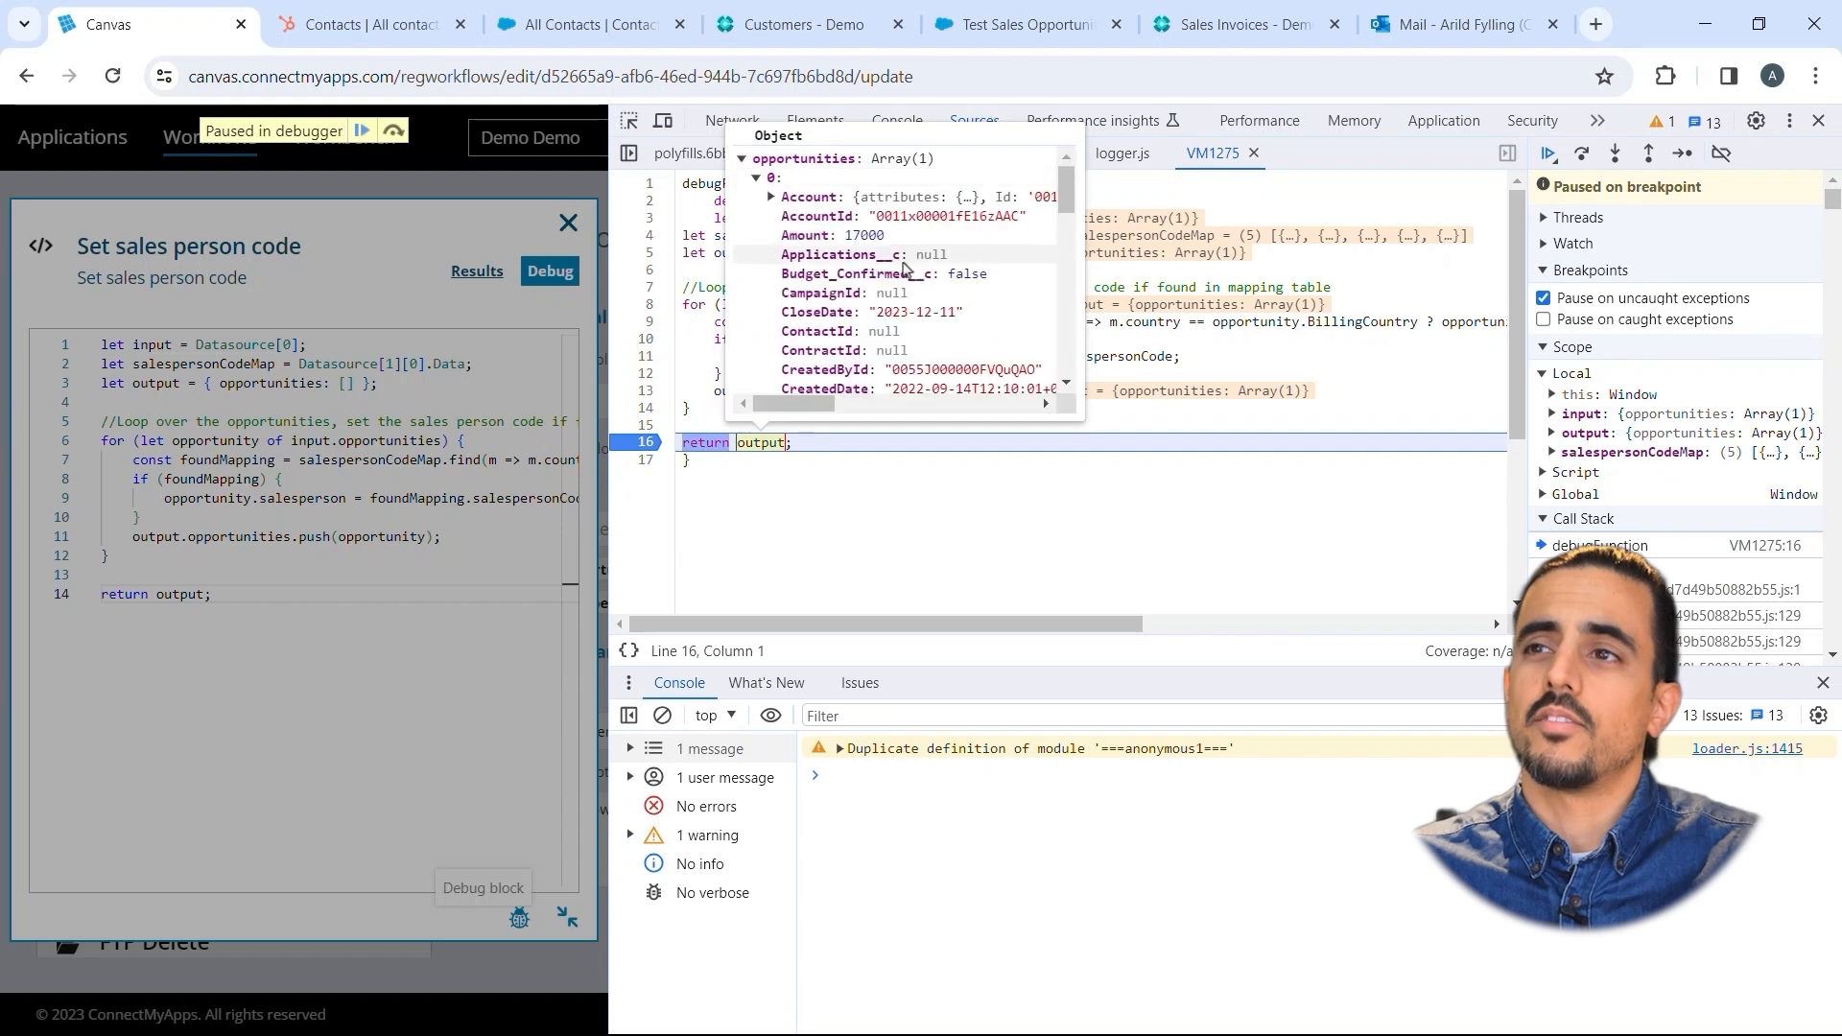
{"action": "scroll", "coordinate": [860, 307], "scroll_direction": "down", "scroll_amount": 5}
{"action": "double_click", "coordinate": [861, 309]}
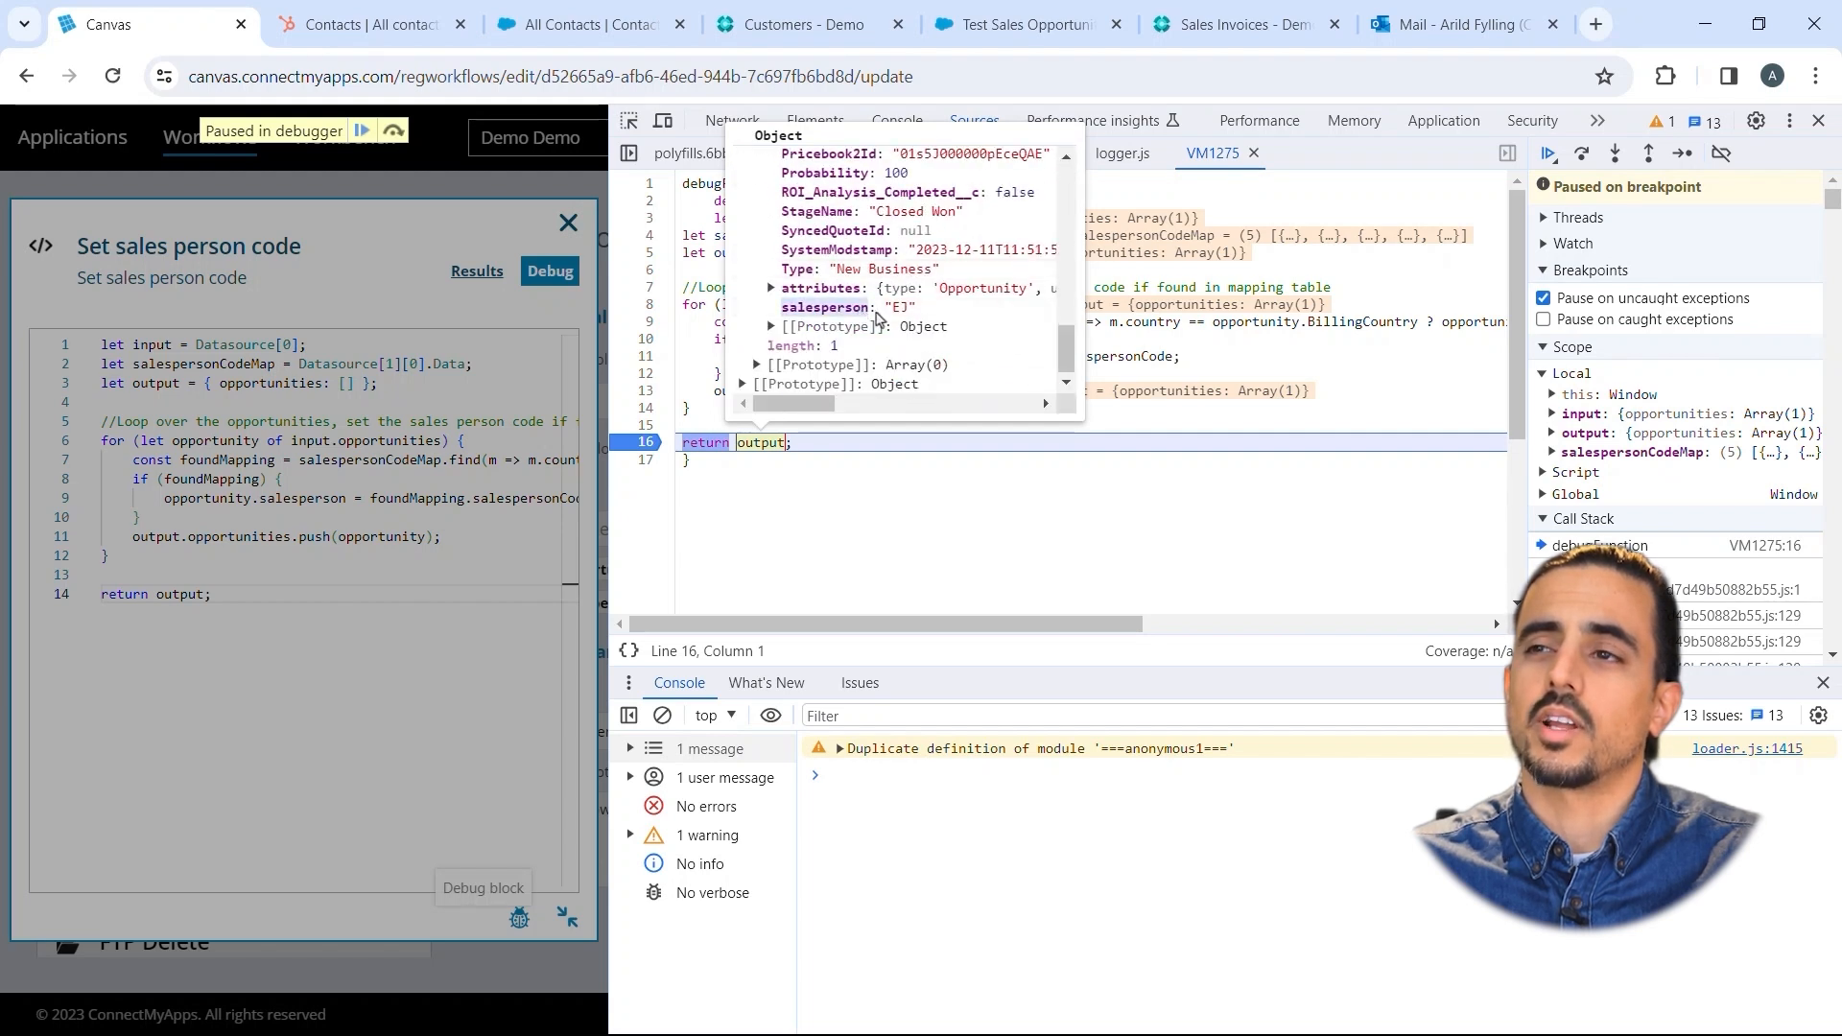
- Let the debug run finish, close the developer tools and the enlarged code editor, and save the workflow
{"action": "left_click", "coordinate": [1548, 155]}
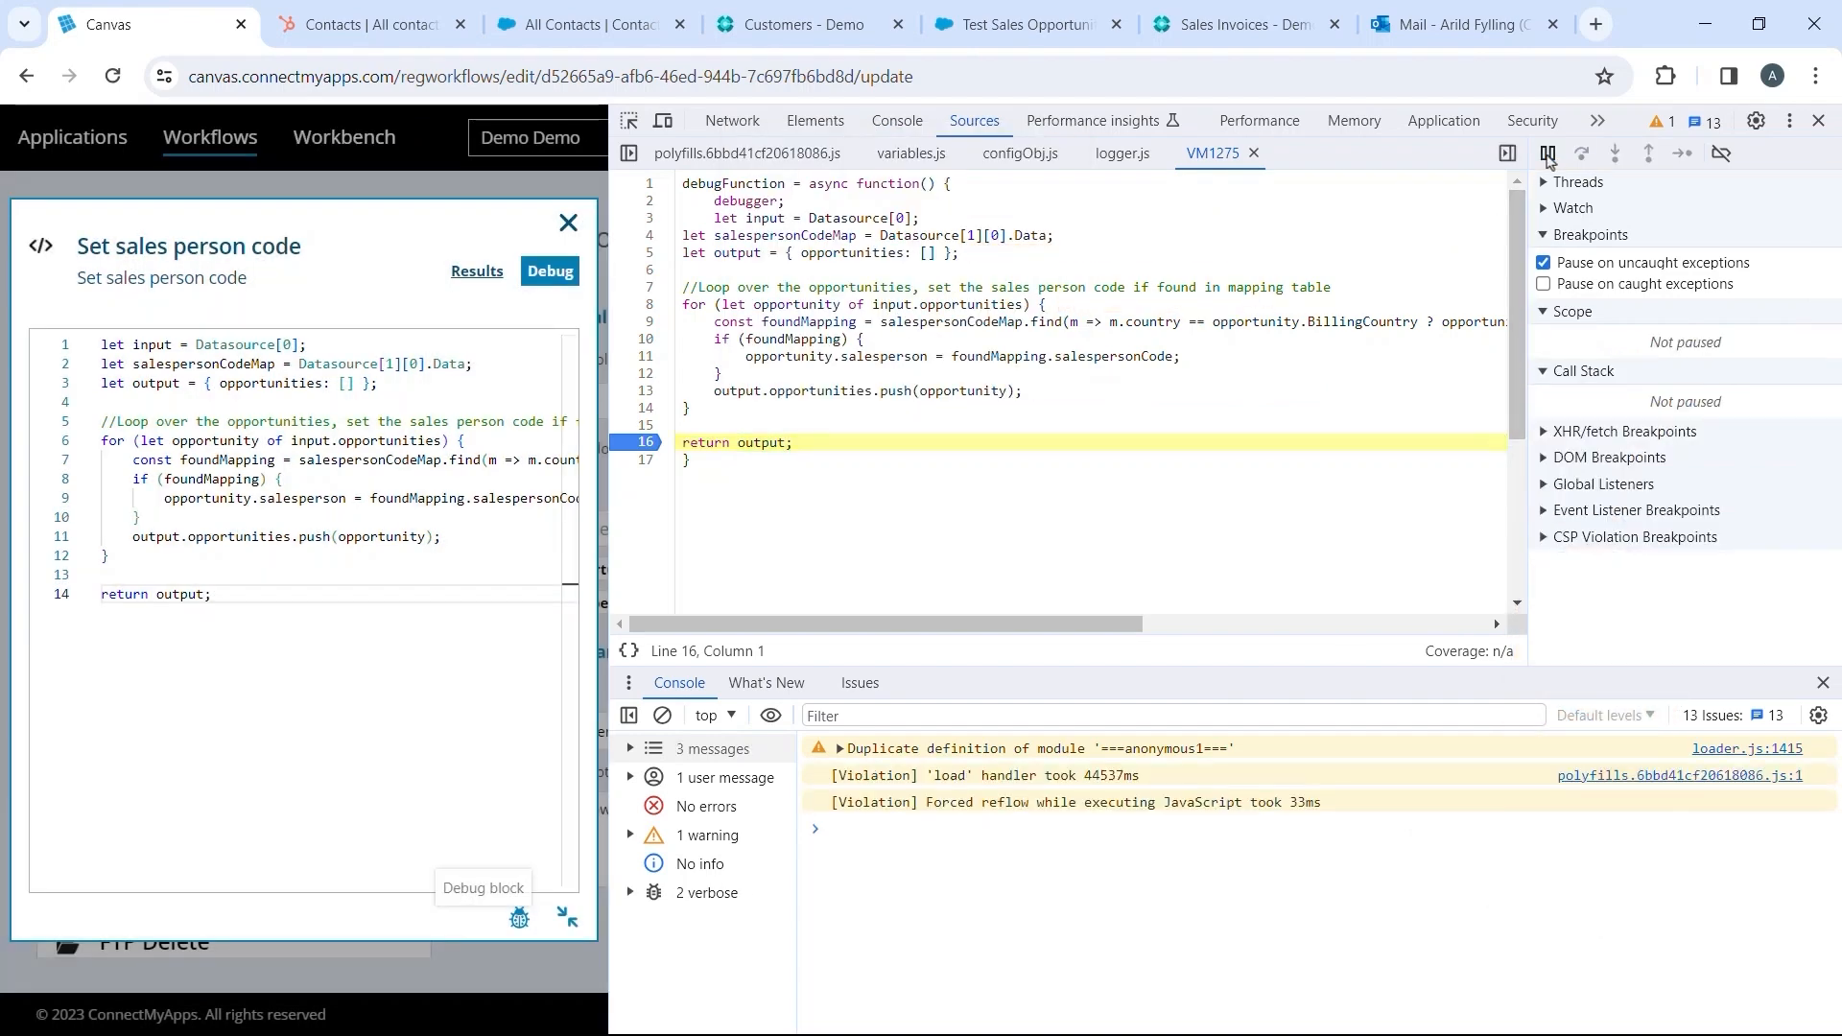
{"action": "left_click", "coordinate": [1820, 122]}
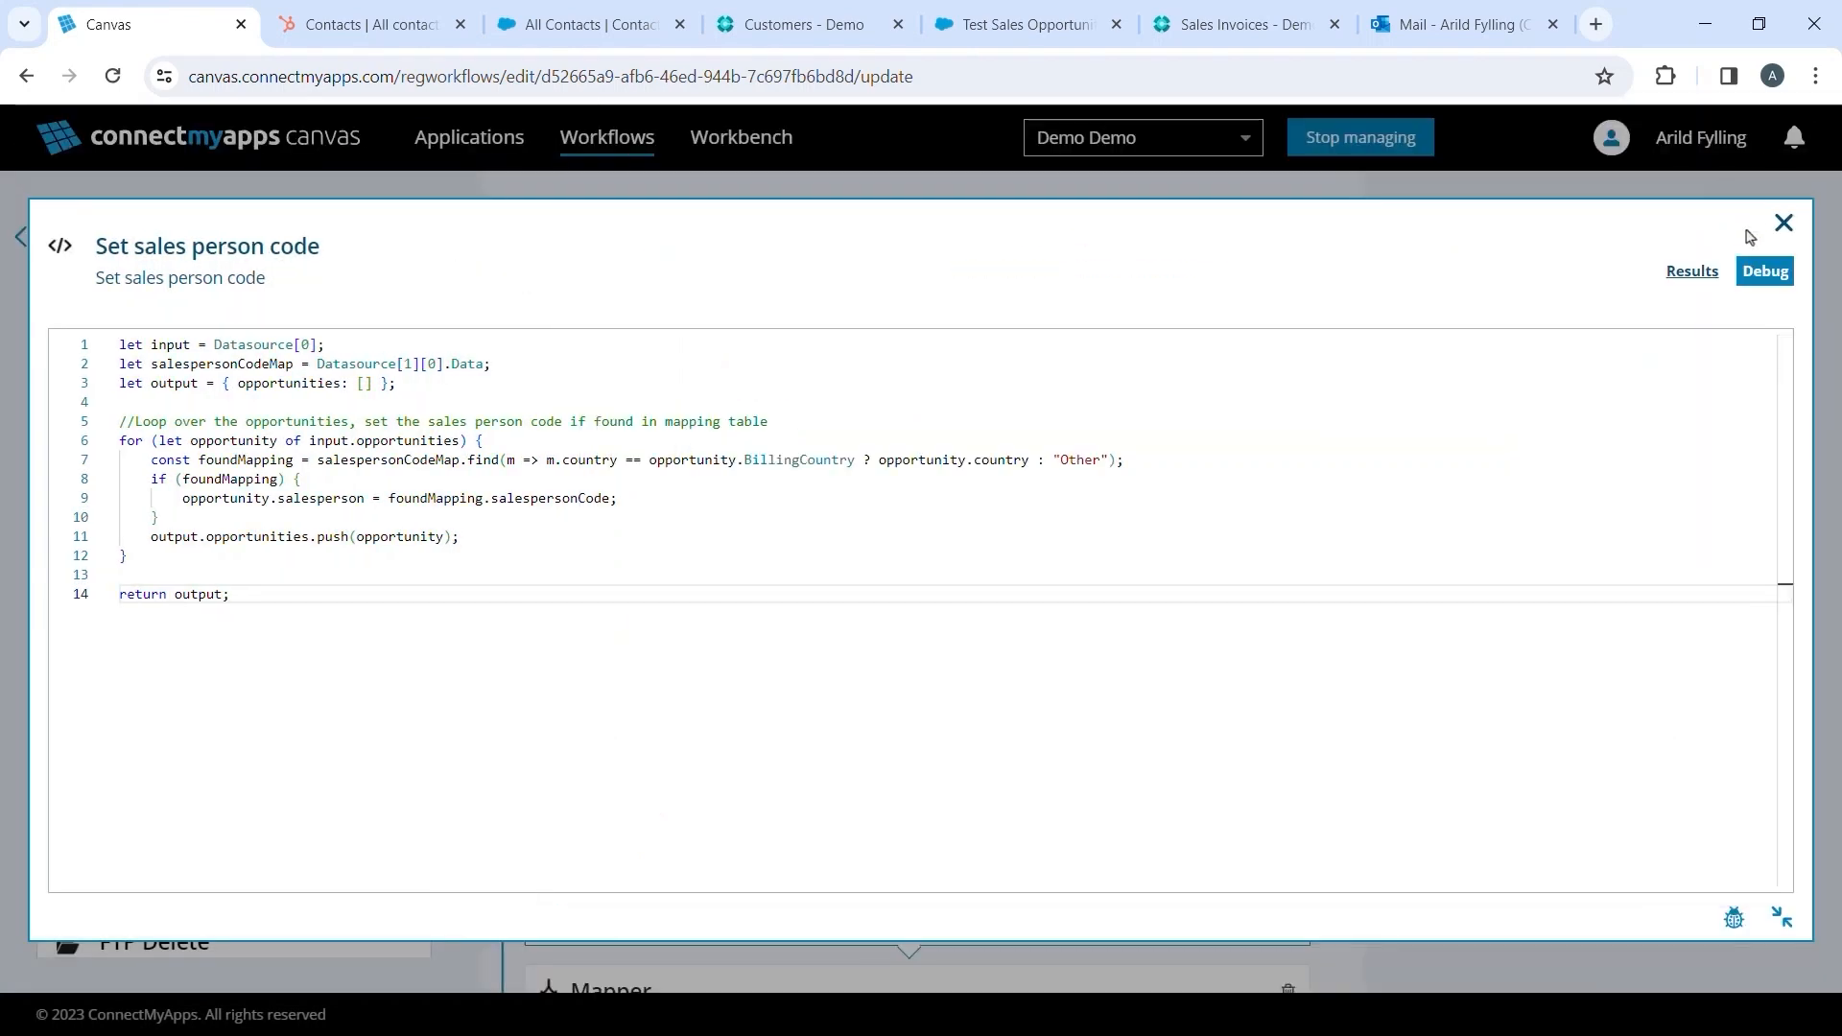
{"action": "left_click", "coordinate": [1782, 225]}
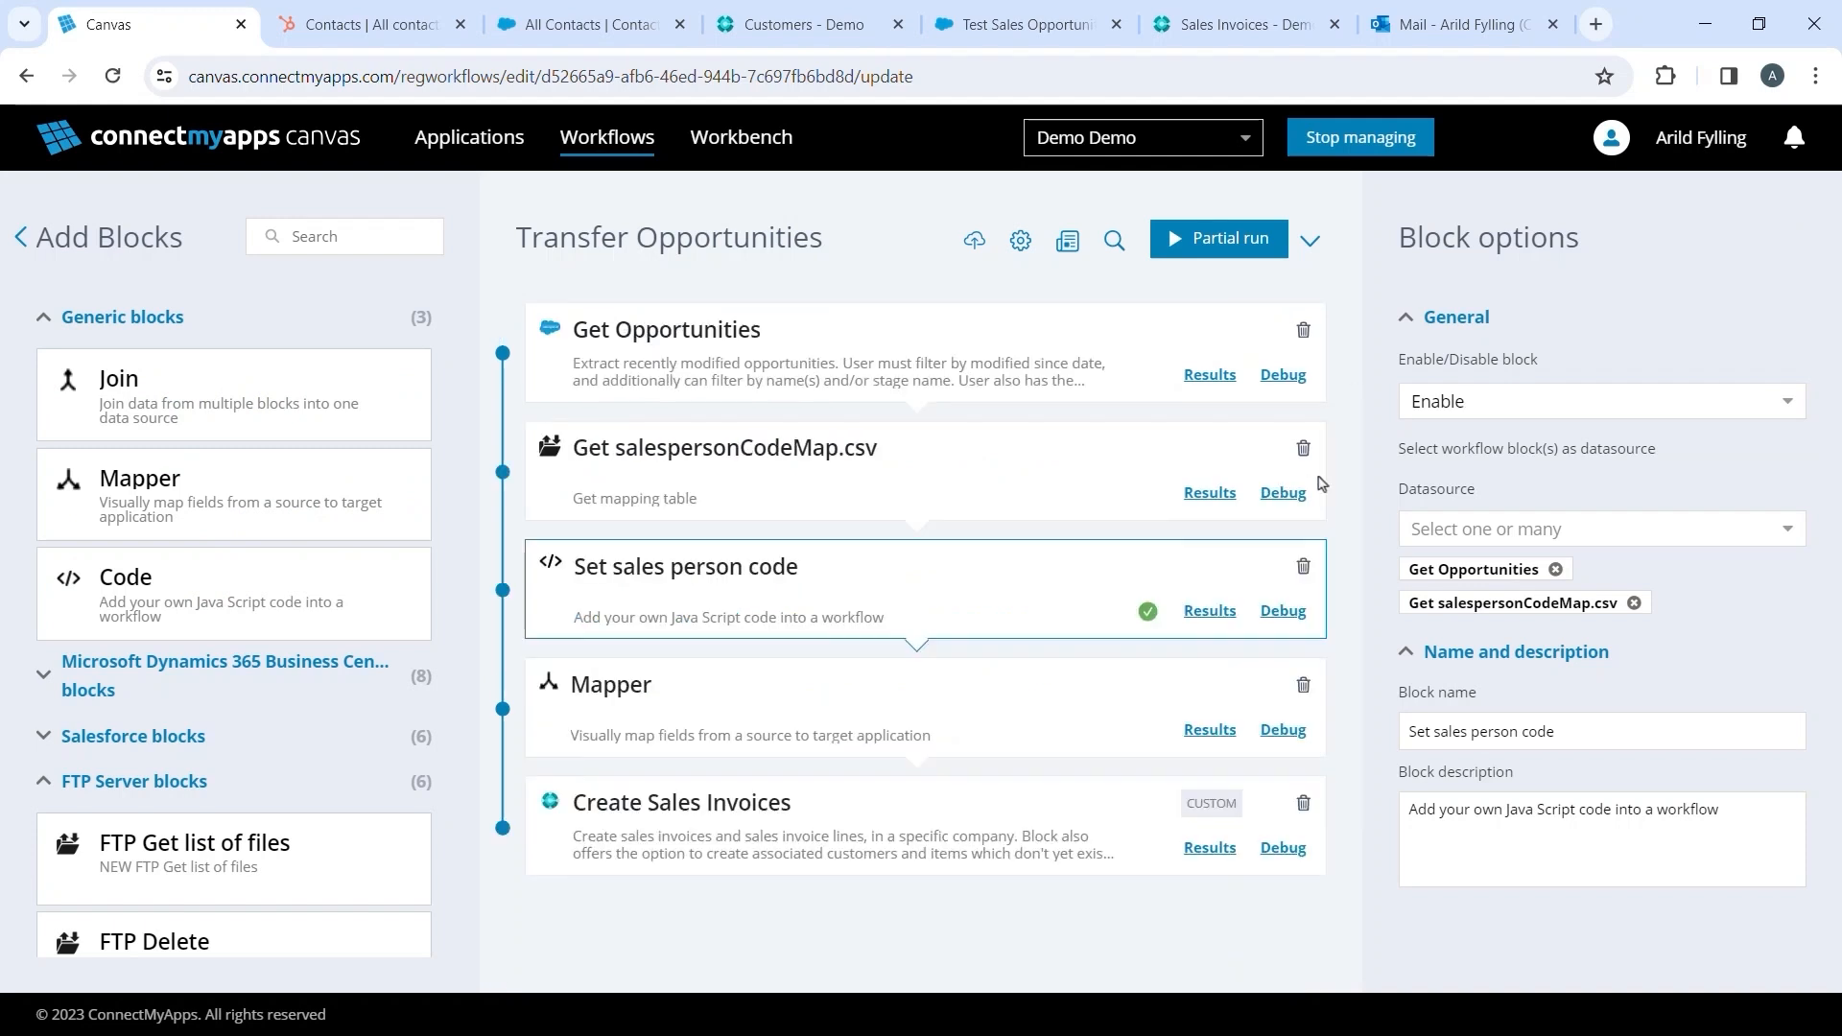
{"action": "left_click", "coordinate": [975, 241]}
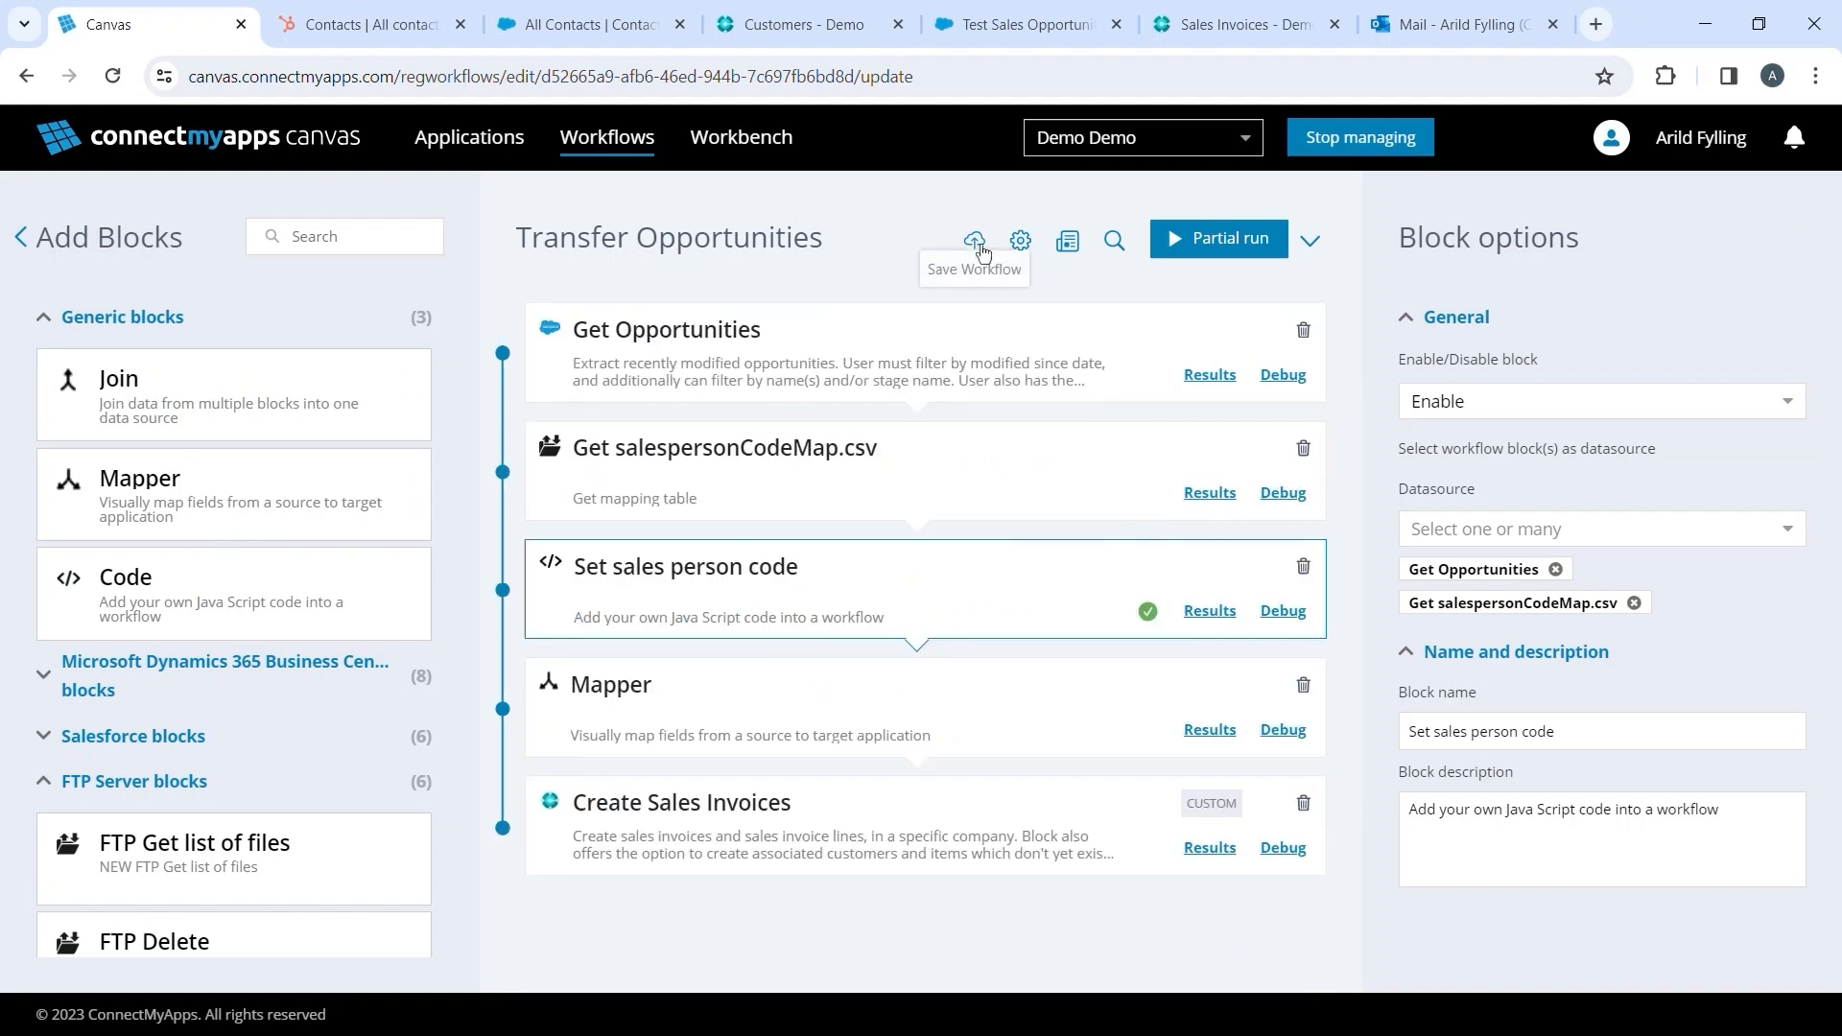
- Add a property named salesperson to the opportunities object in the Mapper block's GetOpportunities source model
{"action": "left_click", "coordinate": [1085, 699]}
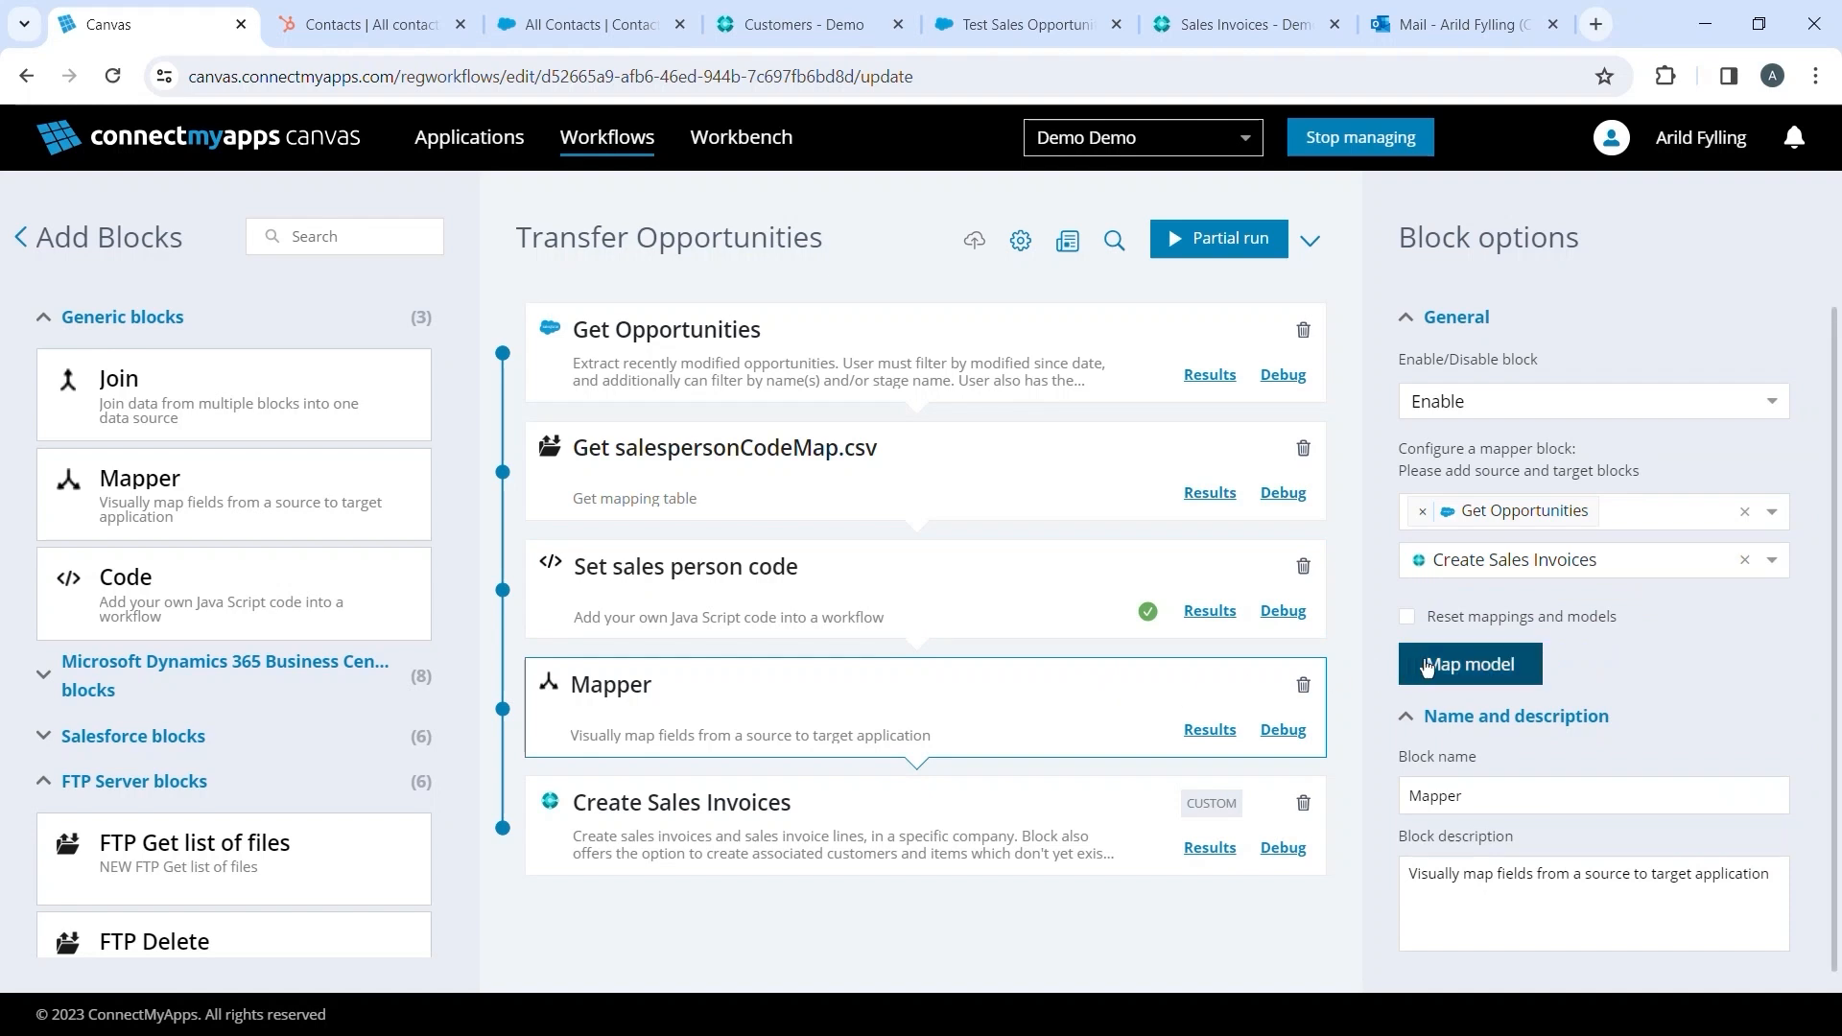
{"action": "left_click", "coordinate": [1469, 664]}
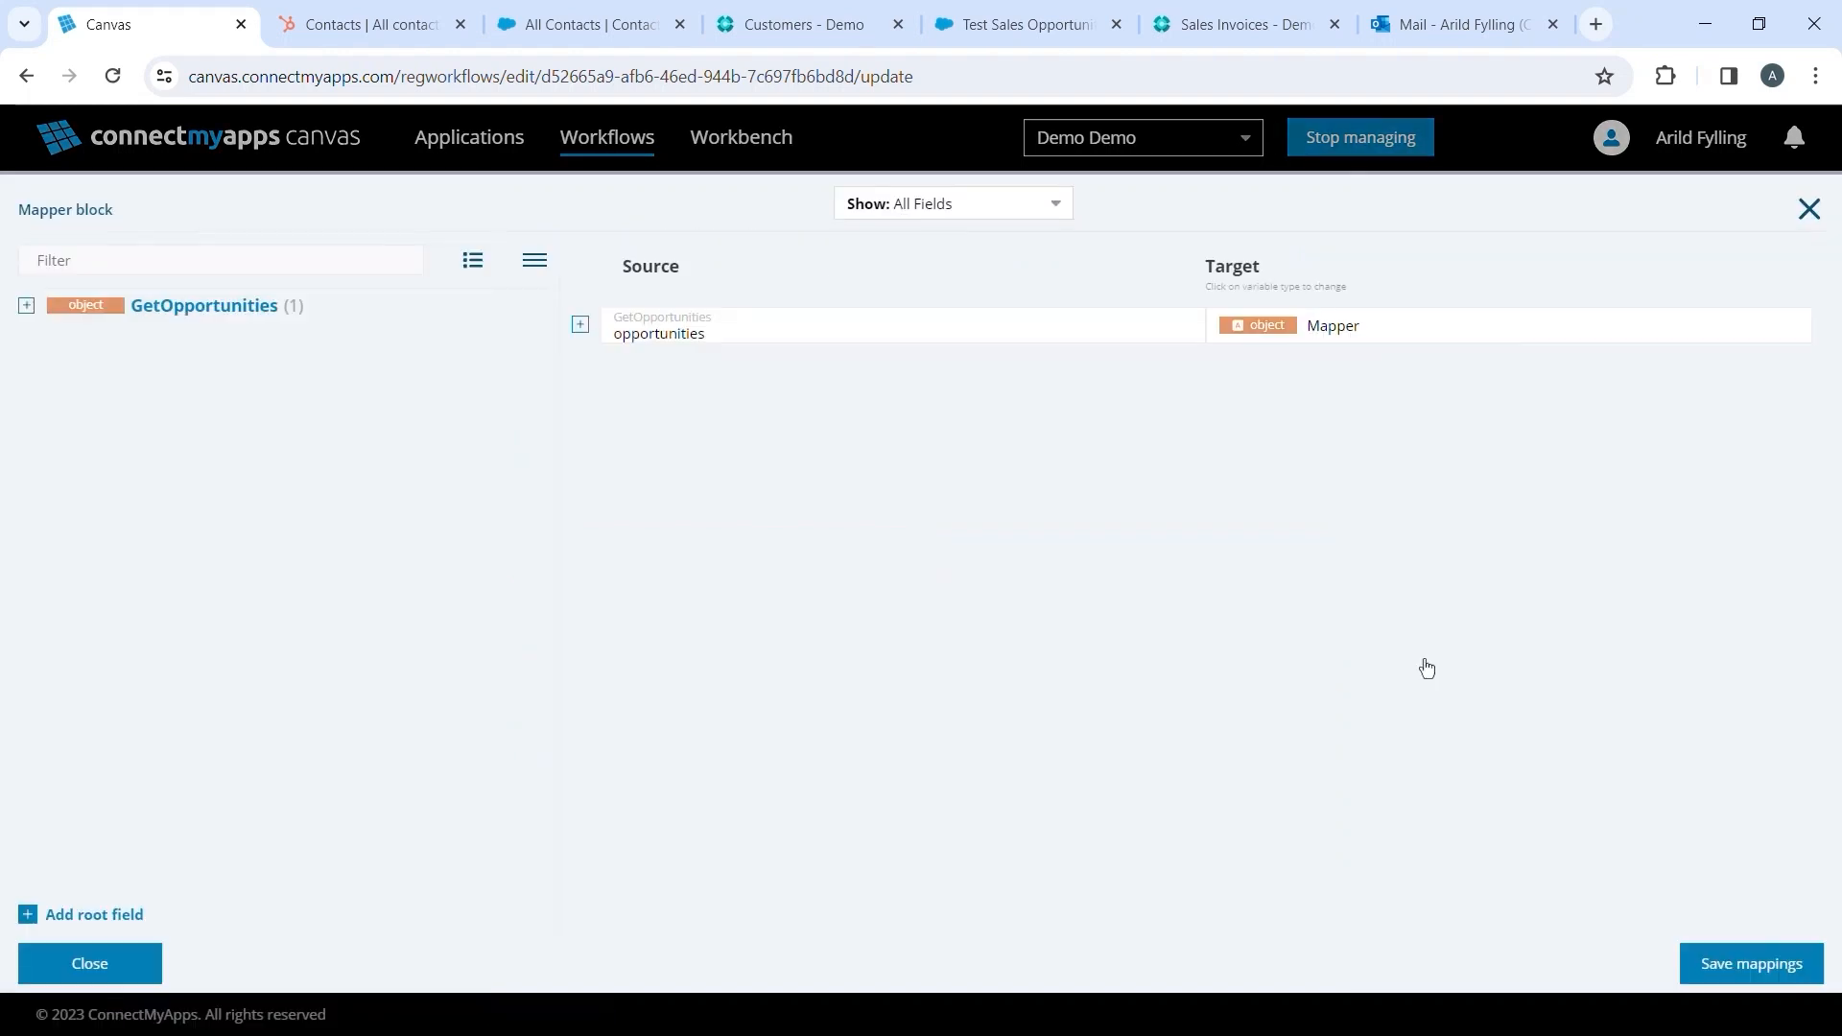
{"action": "left_click", "coordinate": [26, 306]}
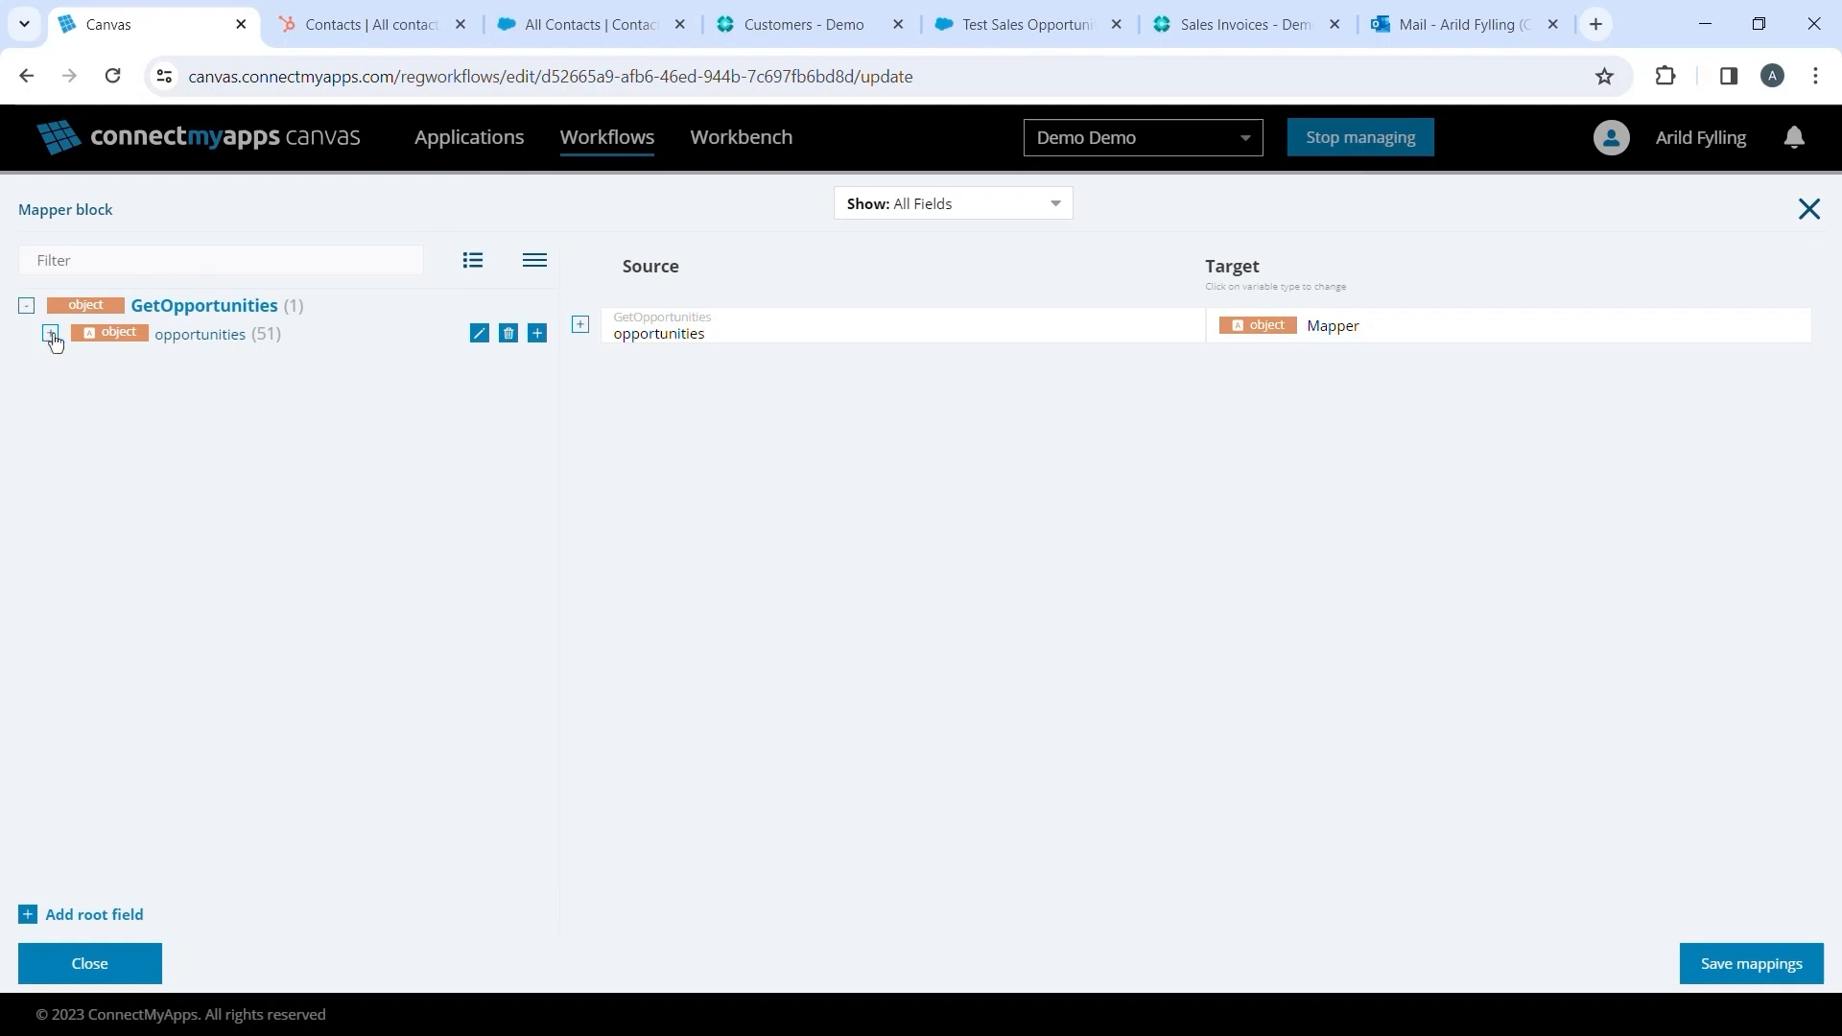
{"action": "left_click", "coordinate": [51, 333]}
{"action": "left_click", "coordinate": [537, 332]}
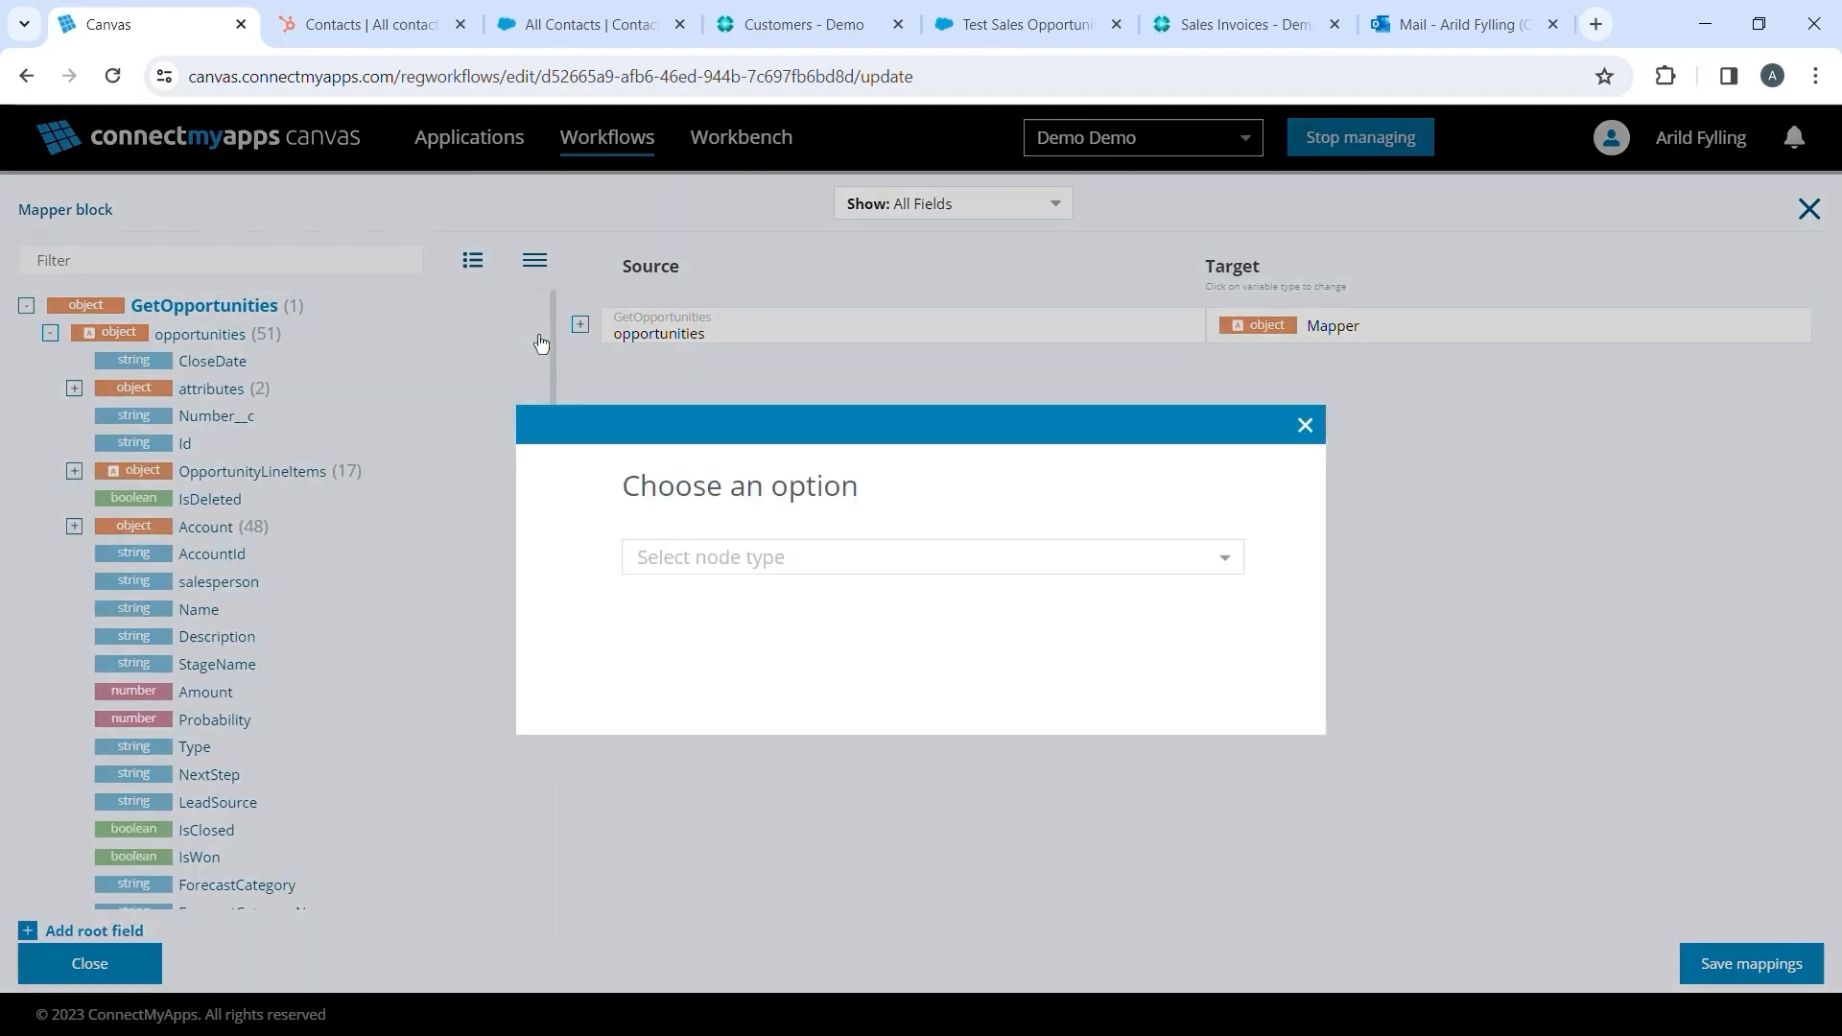
{"action": "left_click", "coordinate": [733, 559]}
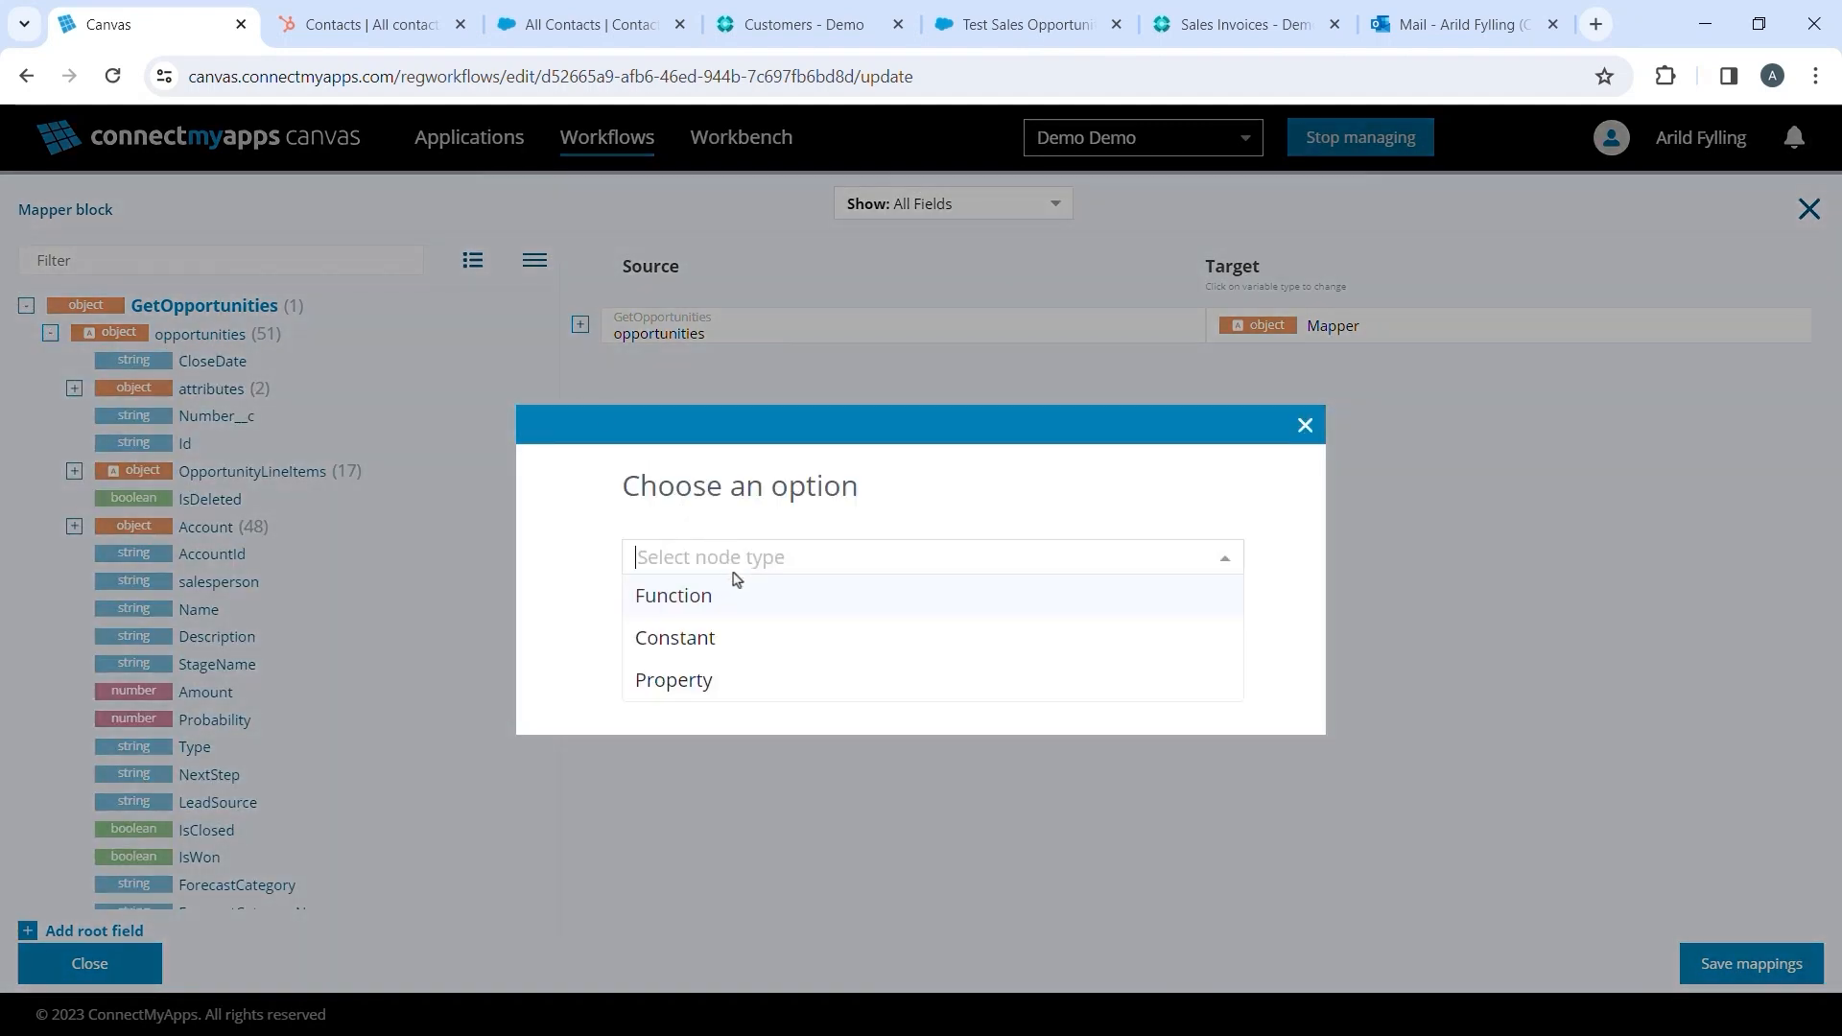
{"action": "left_click", "coordinate": [731, 680]}
{"action": "type", "text": "salesperson"}
{"action": "key", "text": "Return"}
- Map the source salesperson property to the target salesperson field and save the mappings
{"action": "left_click_drag", "start_coordinate": [317, 889], "coordinate": [1097, 747]}
{"action": "scroll", "coordinate": [995, 727], "scroll_direction": "down", "scroll_amount": 10}
{"action": "scroll", "coordinate": [996, 726], "scroll_direction": "down", "scroll_amount": 3}
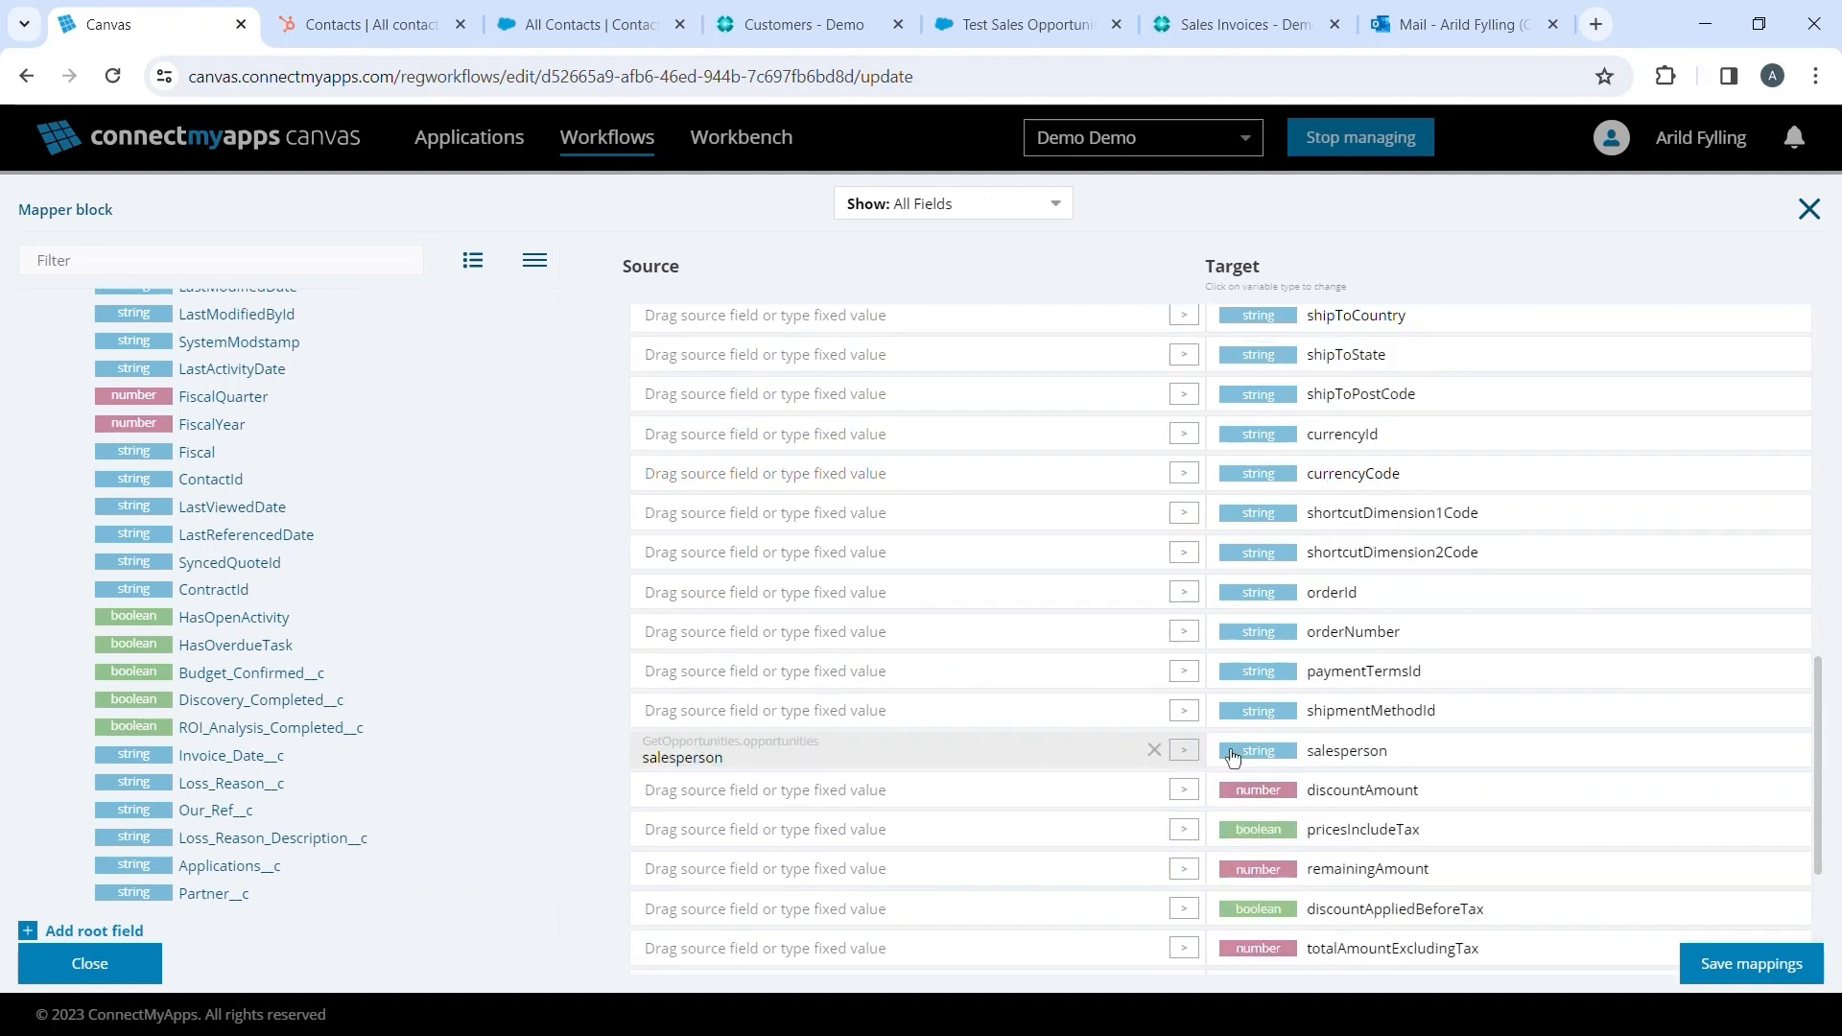
{"action": "left_click", "coordinate": [1750, 964]}
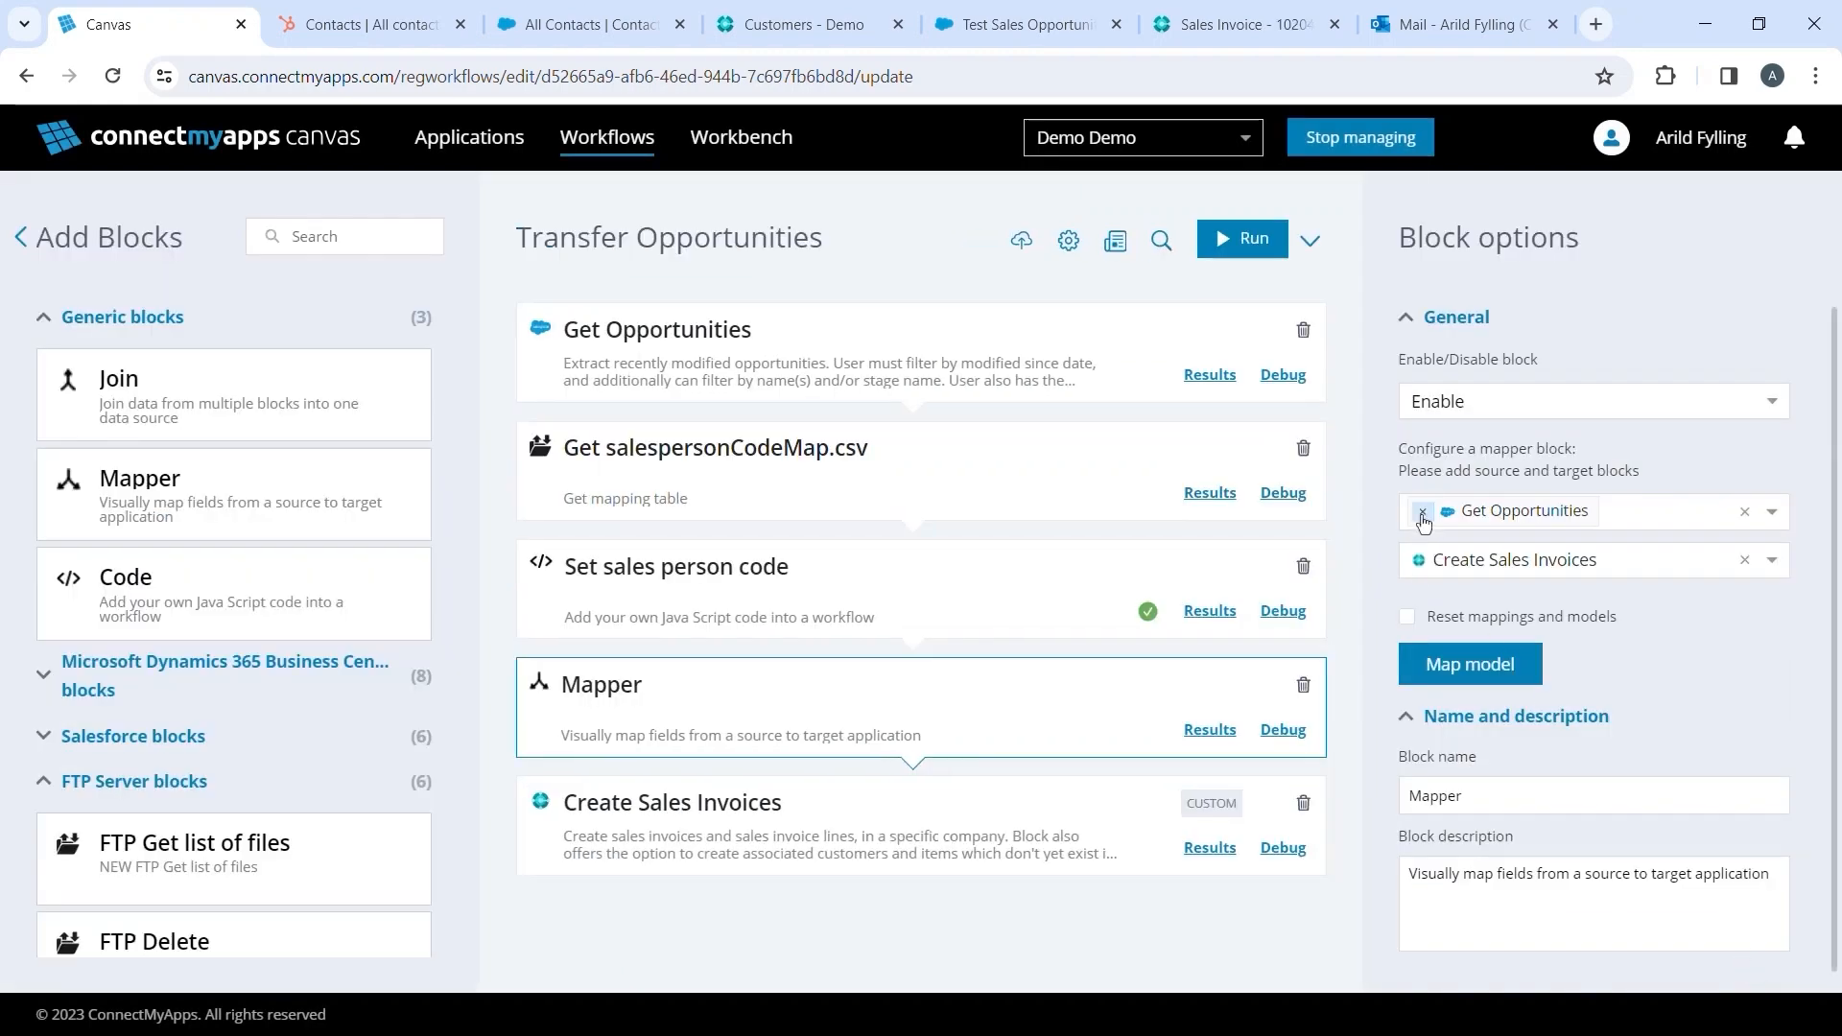
- Replace Get Opportunities with Set sales person code as the Mapper's source block and save the workflow
{"action": "left_click", "coordinate": [1784, 521]}
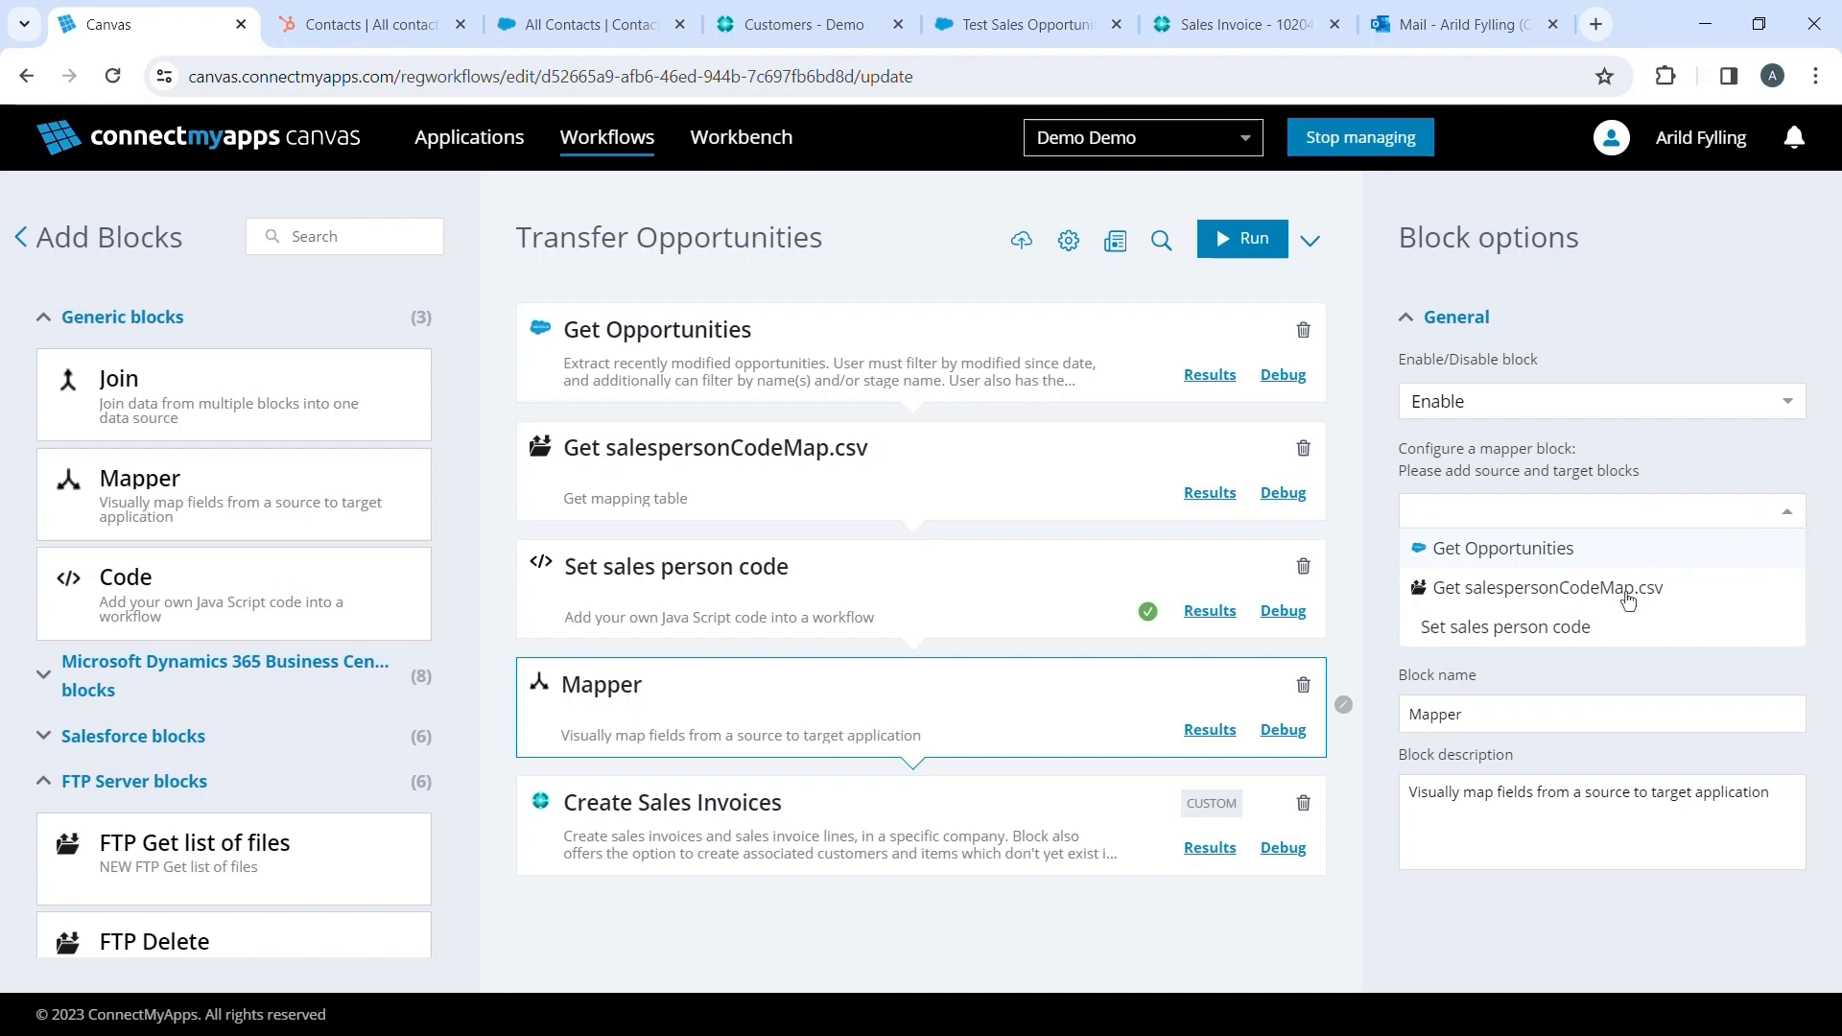
{"action": "left_click", "coordinate": [1557, 628]}
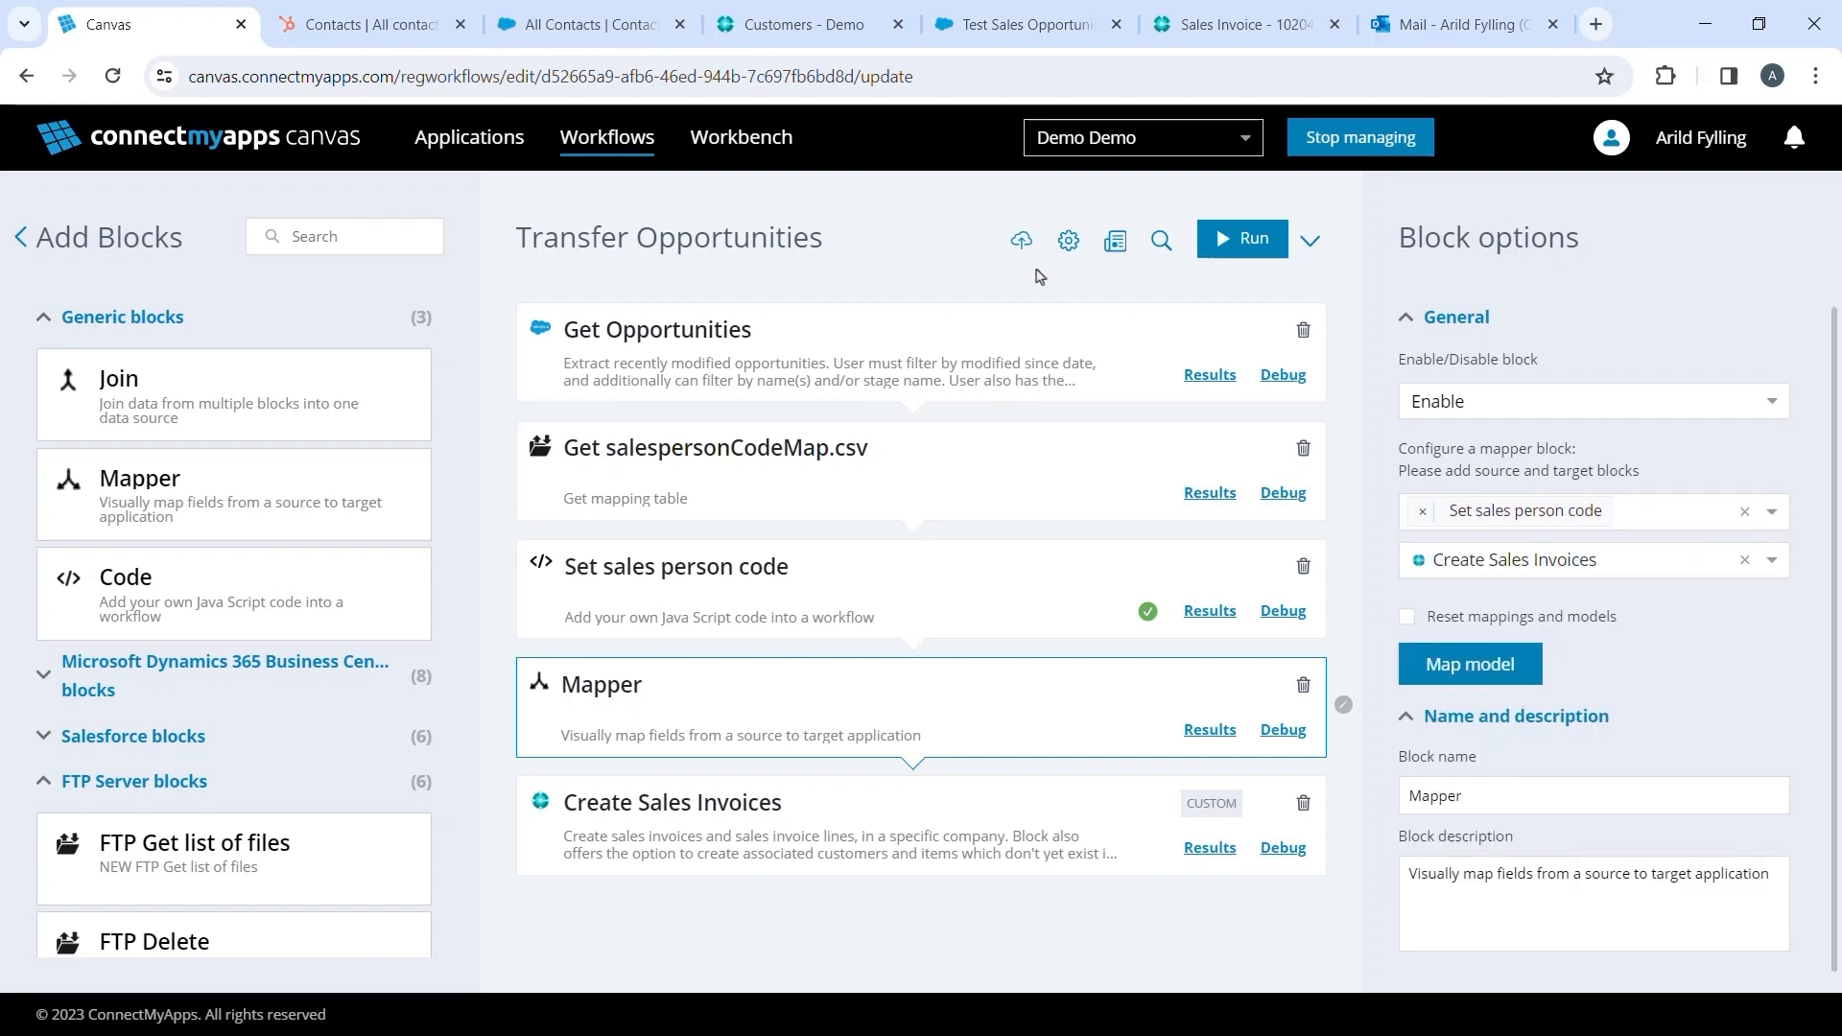
{"action": "left_click", "coordinate": [1021, 239]}
- Run Transfer Opportunities, check the Salesperson Code on the newest Acme Demo Company invoice in Business Central, and return to Canvas
{"action": "left_click", "coordinate": [1256, 240]}
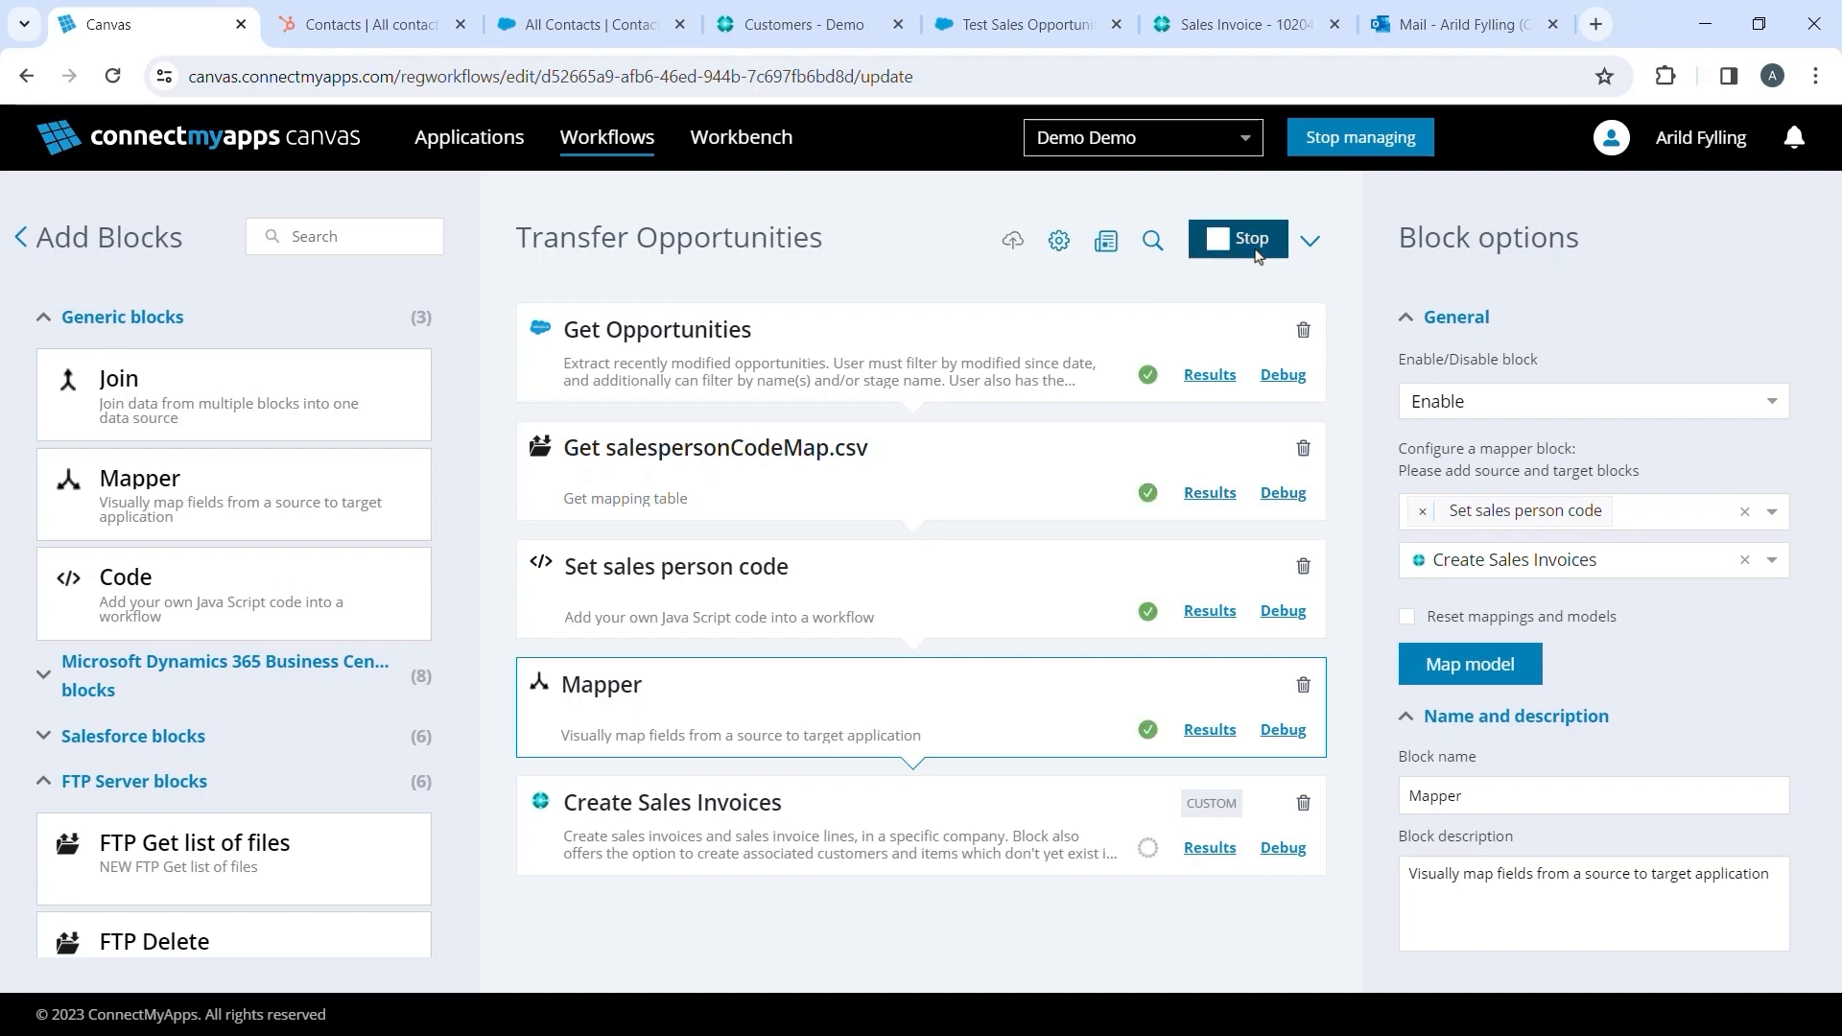
{"action": "left_click", "coordinate": [1239, 29]}
{"action": "left_click", "coordinate": [113, 77]}
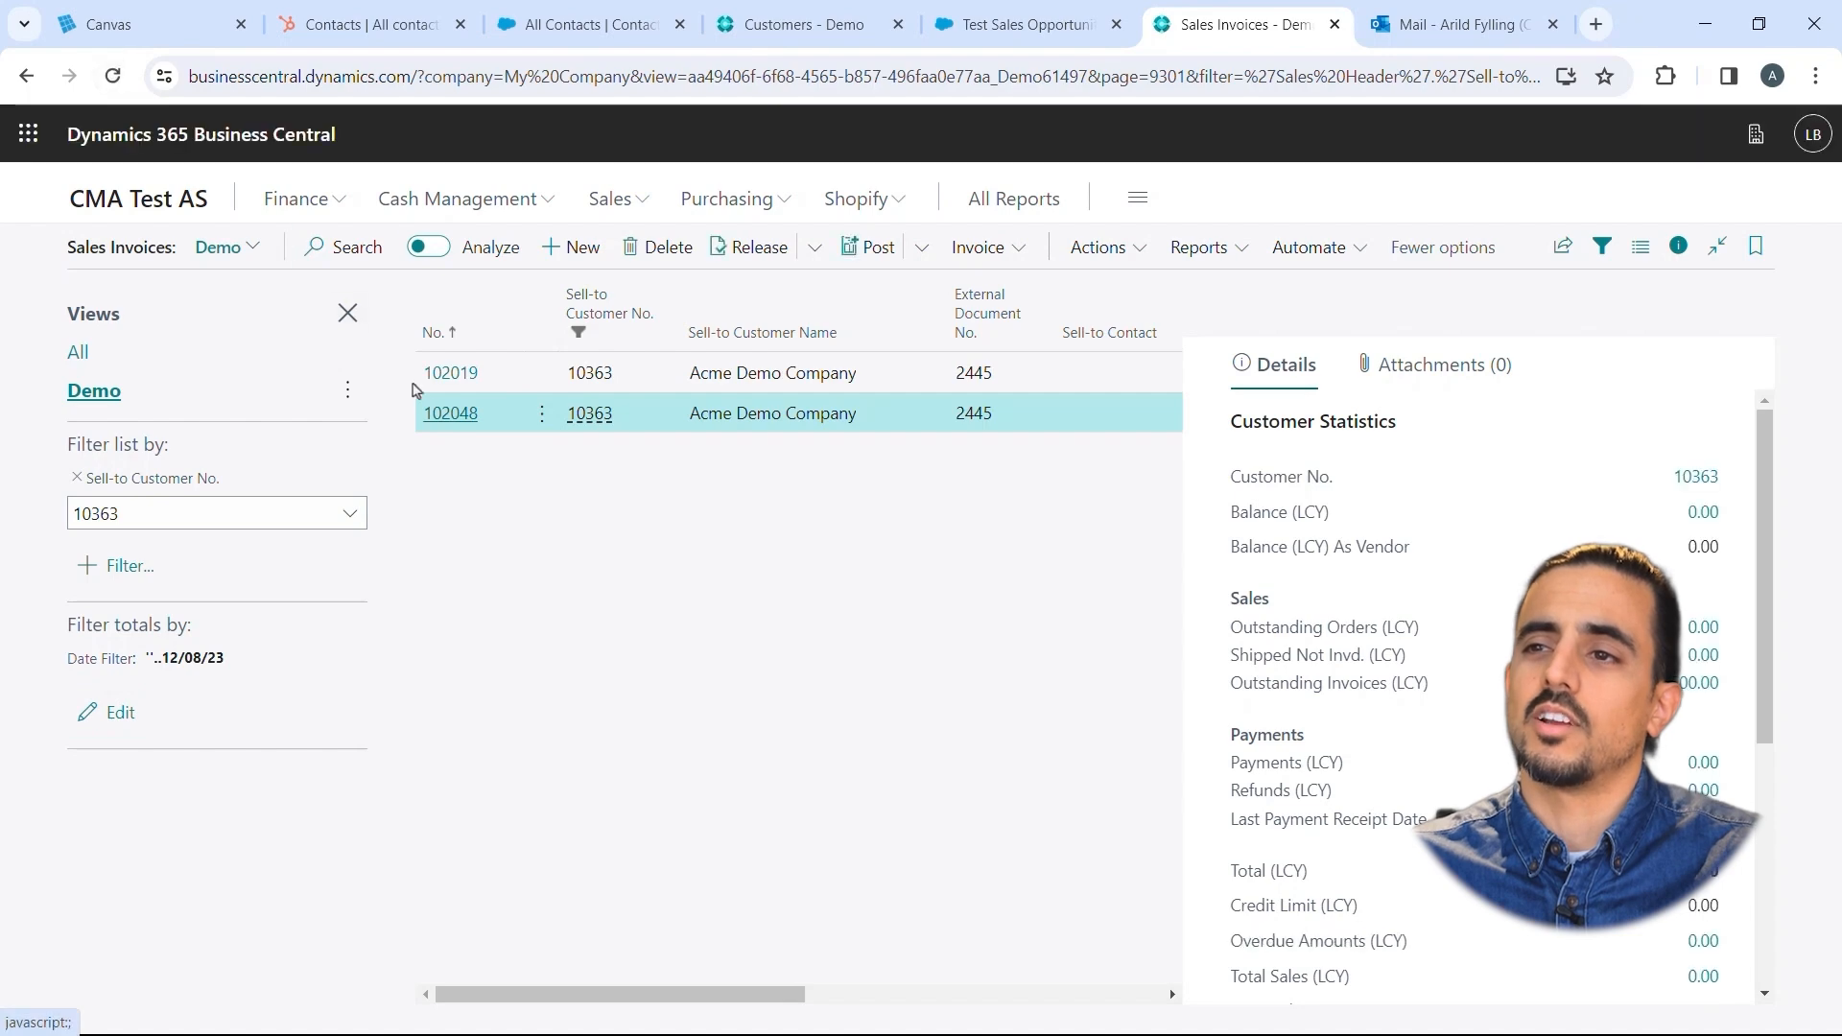
{"action": "left_click", "coordinate": [450, 413]}
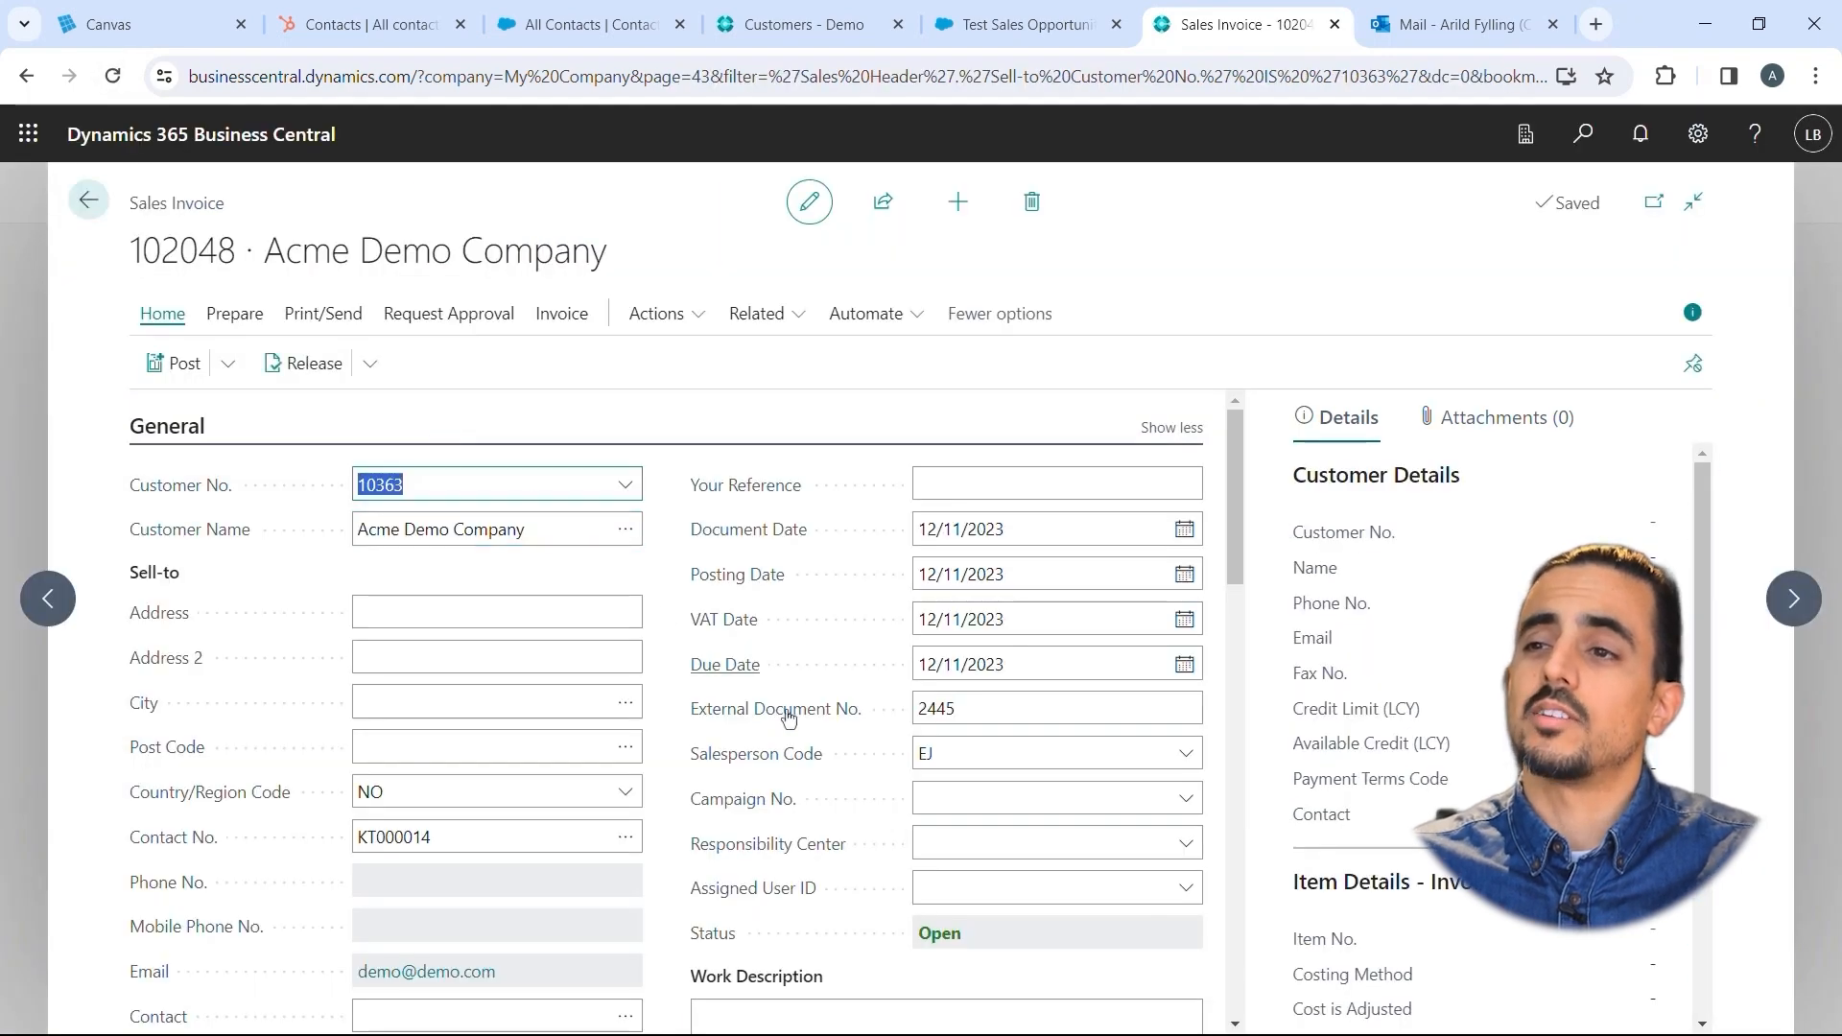
{"action": "left_click", "coordinate": [955, 754]}
{"action": "left_click", "coordinate": [1187, 763]}
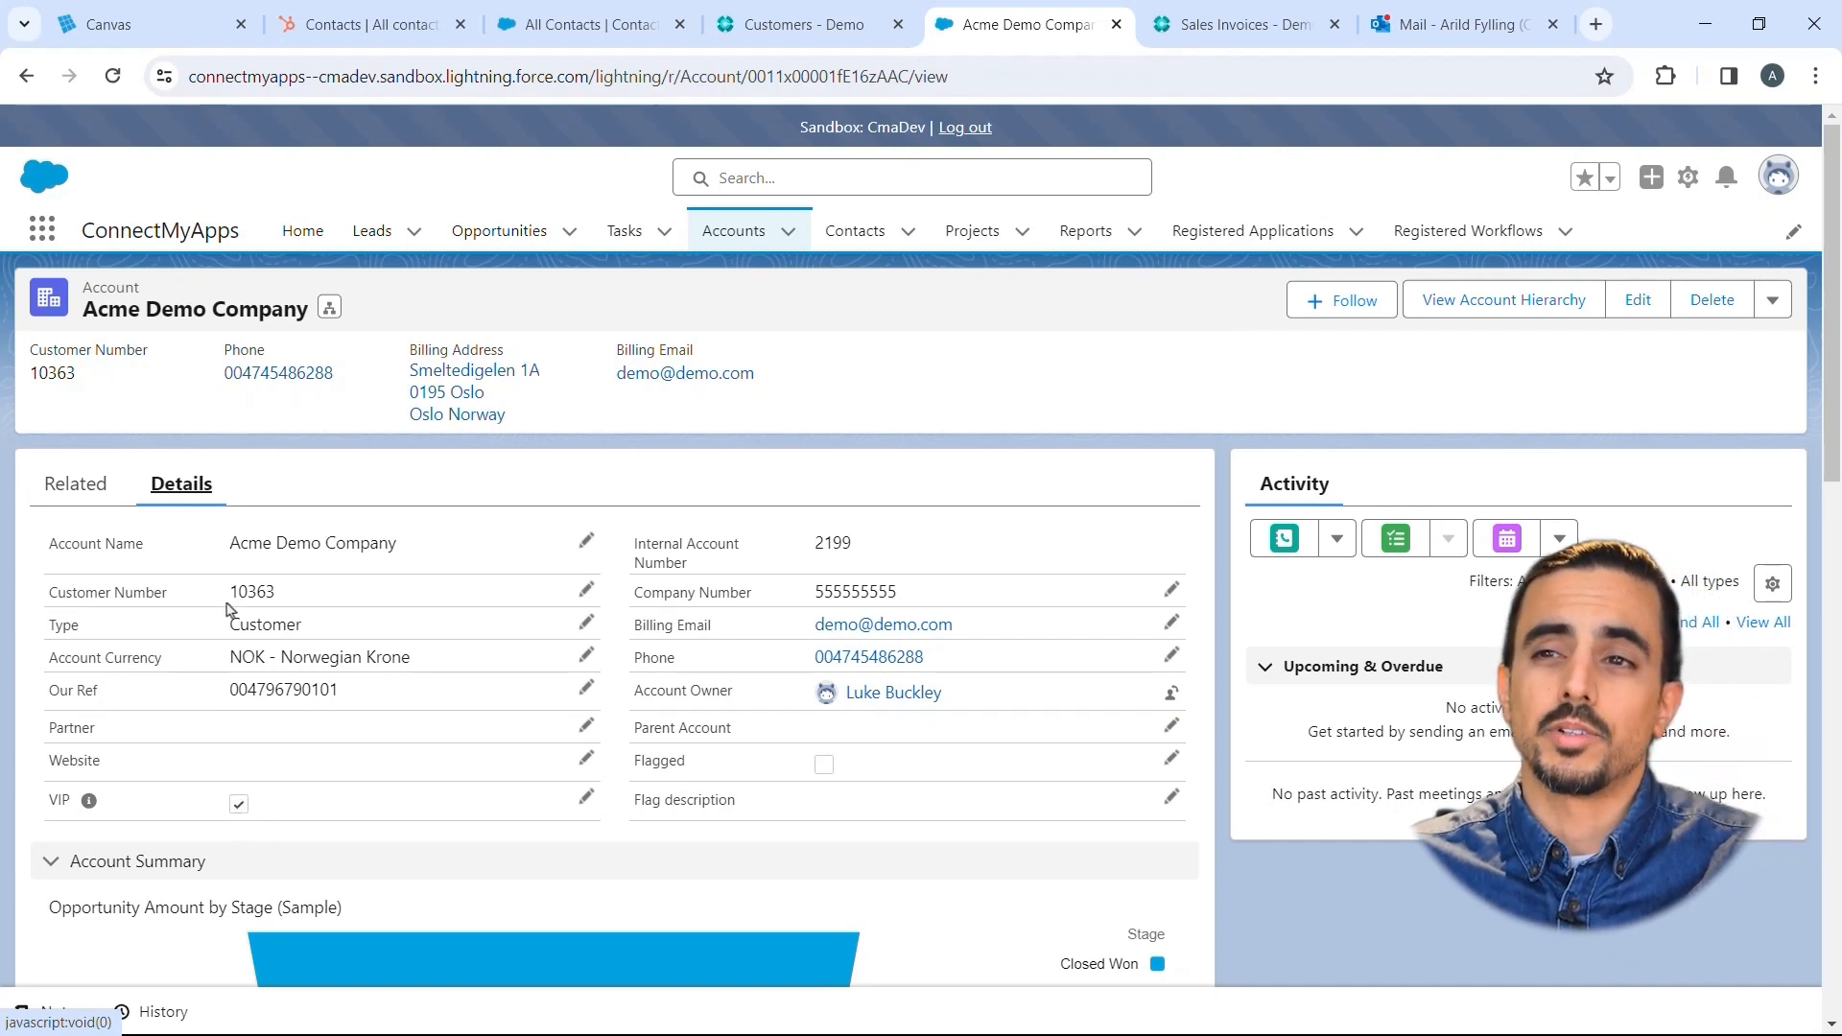
{"action": "left_click", "coordinate": [175, 26]}
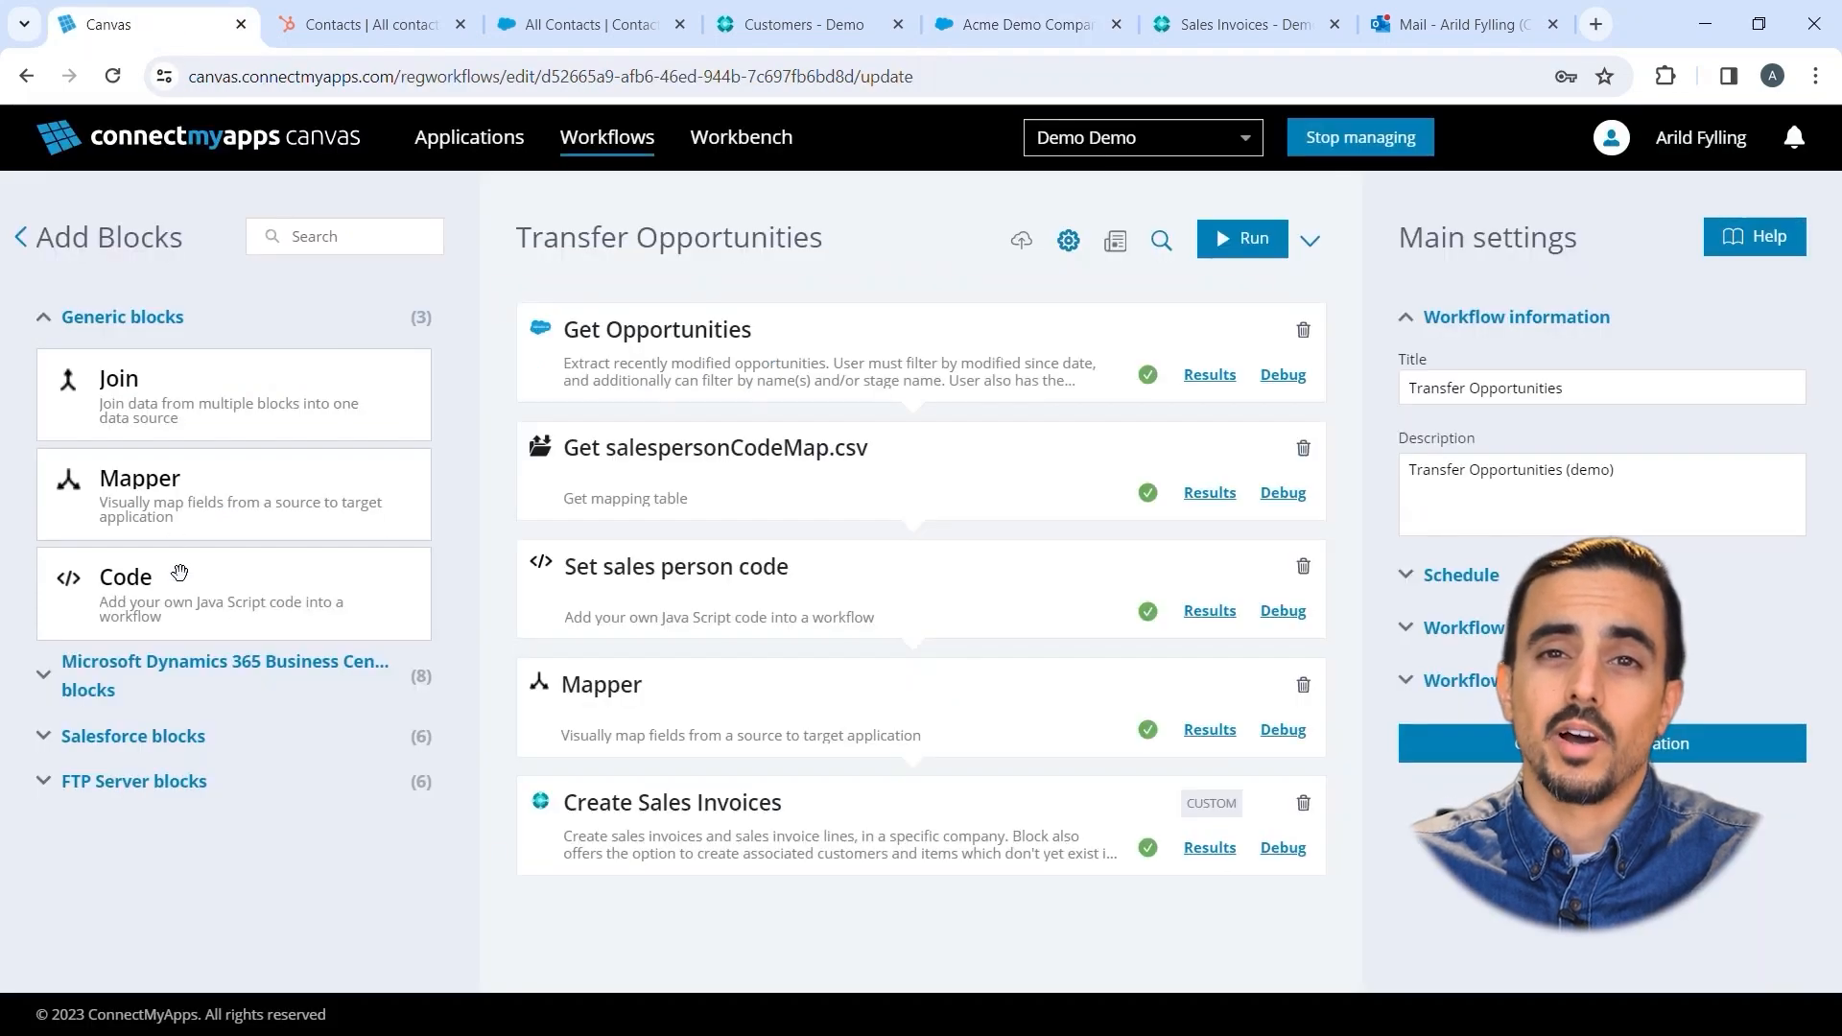
- Add a Code block after Create Sales Invoices, name it "Send VIP sales notification" and clear its description
{"action": "left_click_drag", "start_coordinate": [201, 601], "coordinate": [844, 896]}
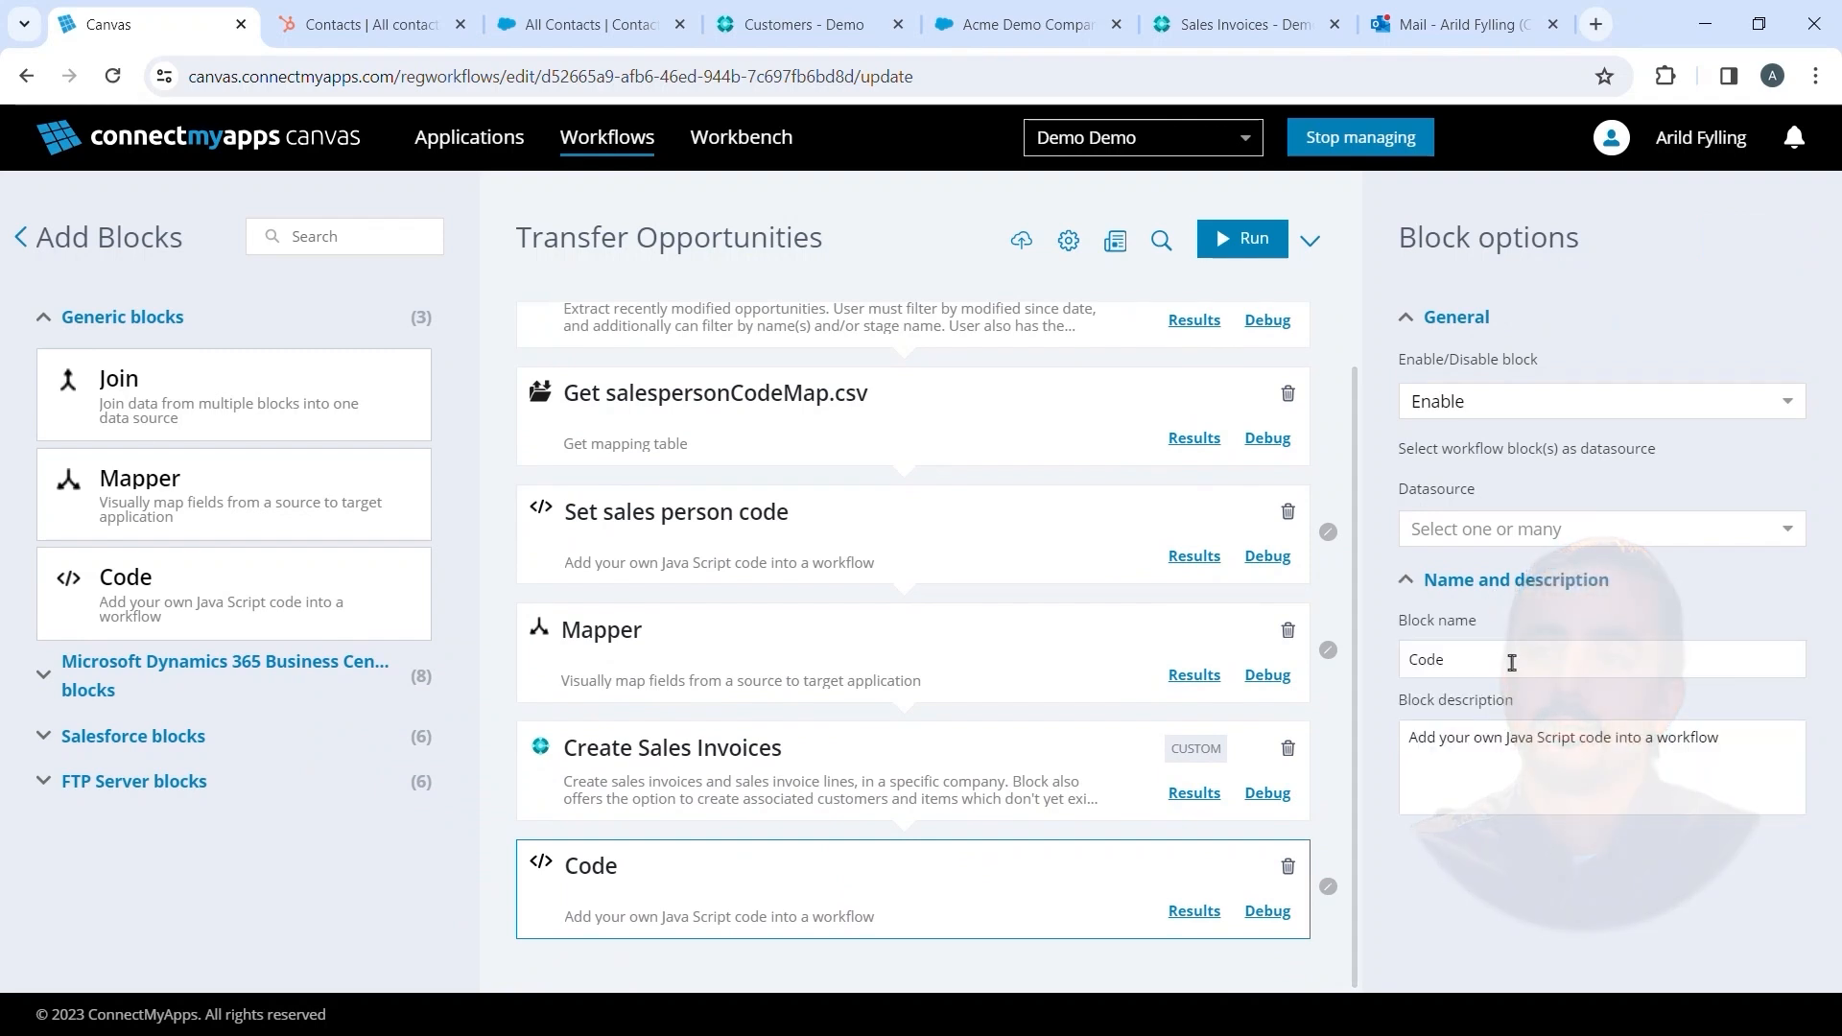
{"action": "double_click", "coordinate": [1528, 665]}
{"action": "type", "text": "Send VIP sales notification"}
{"action": "key", "text": "Tab"}
{"action": "key", "text": "BackSpace"}
- Set Get Opportunities and Create Sales Invoices as the datasources of the Send VIP sales notification block
{"action": "left_click", "coordinate": [1504, 535]}
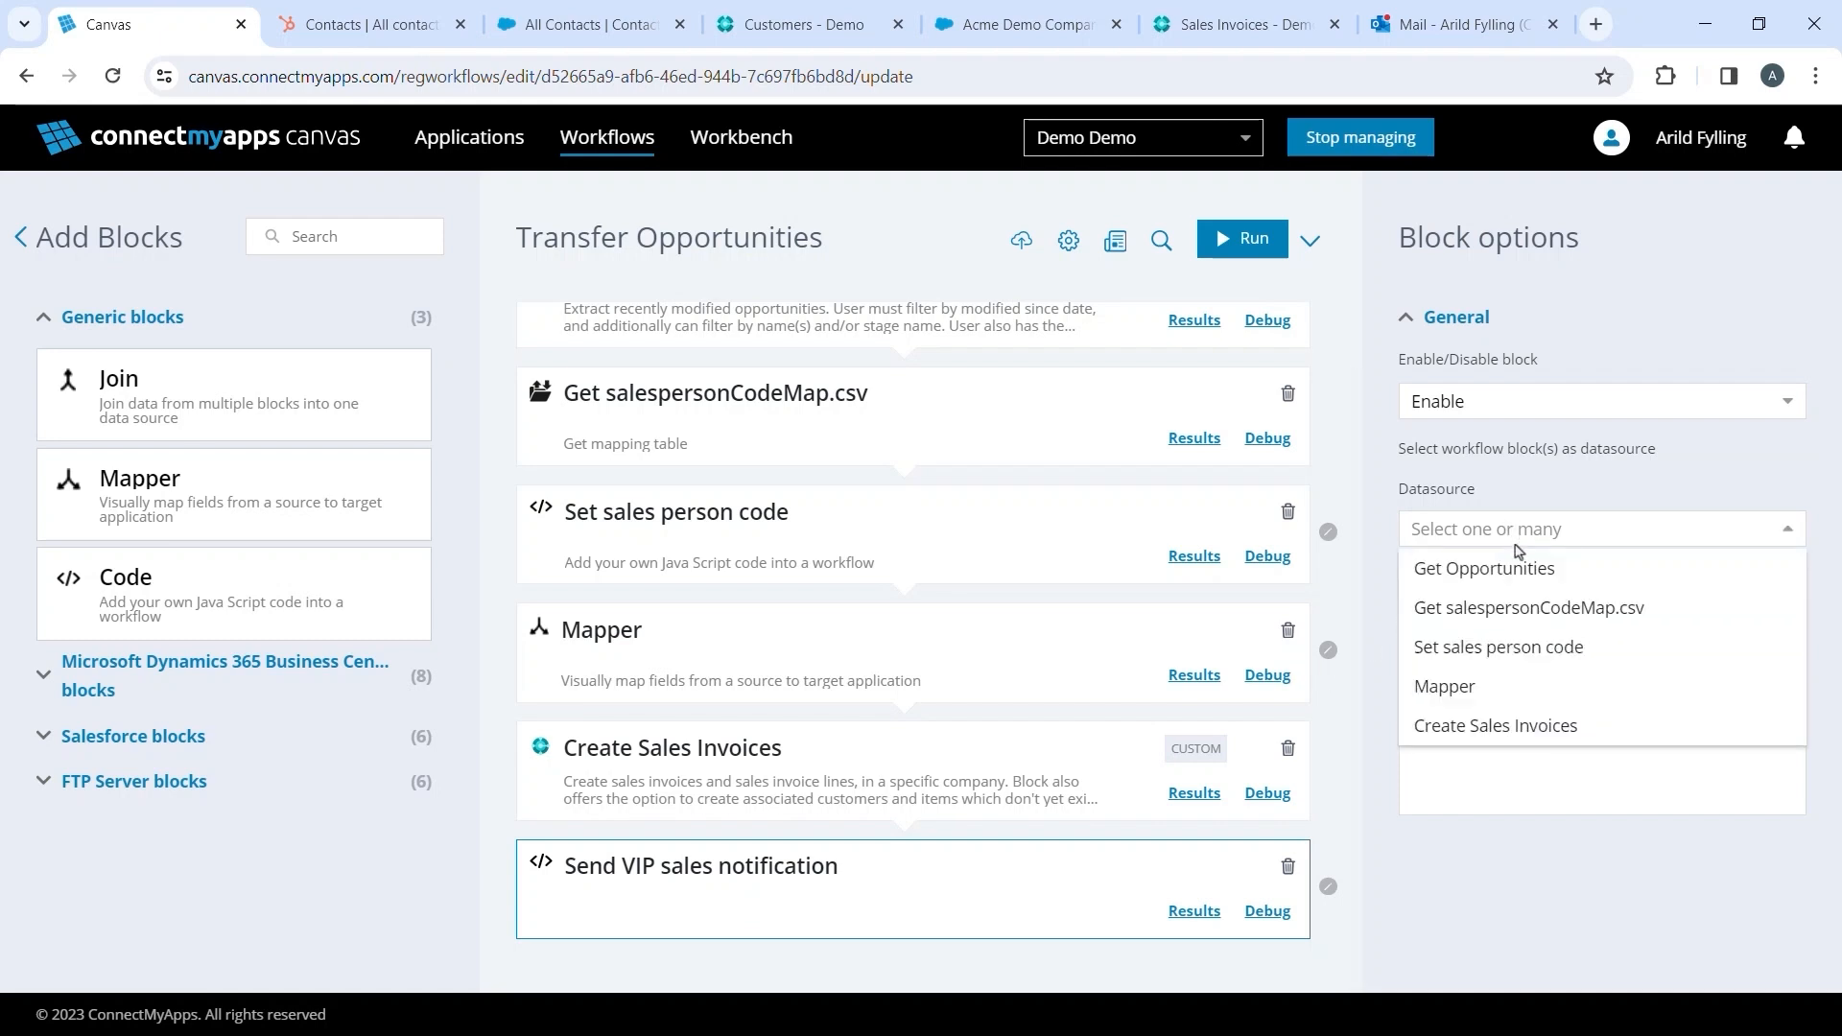
{"action": "left_click", "coordinate": [1523, 566]}
{"action": "left_click", "coordinate": [1532, 528]}
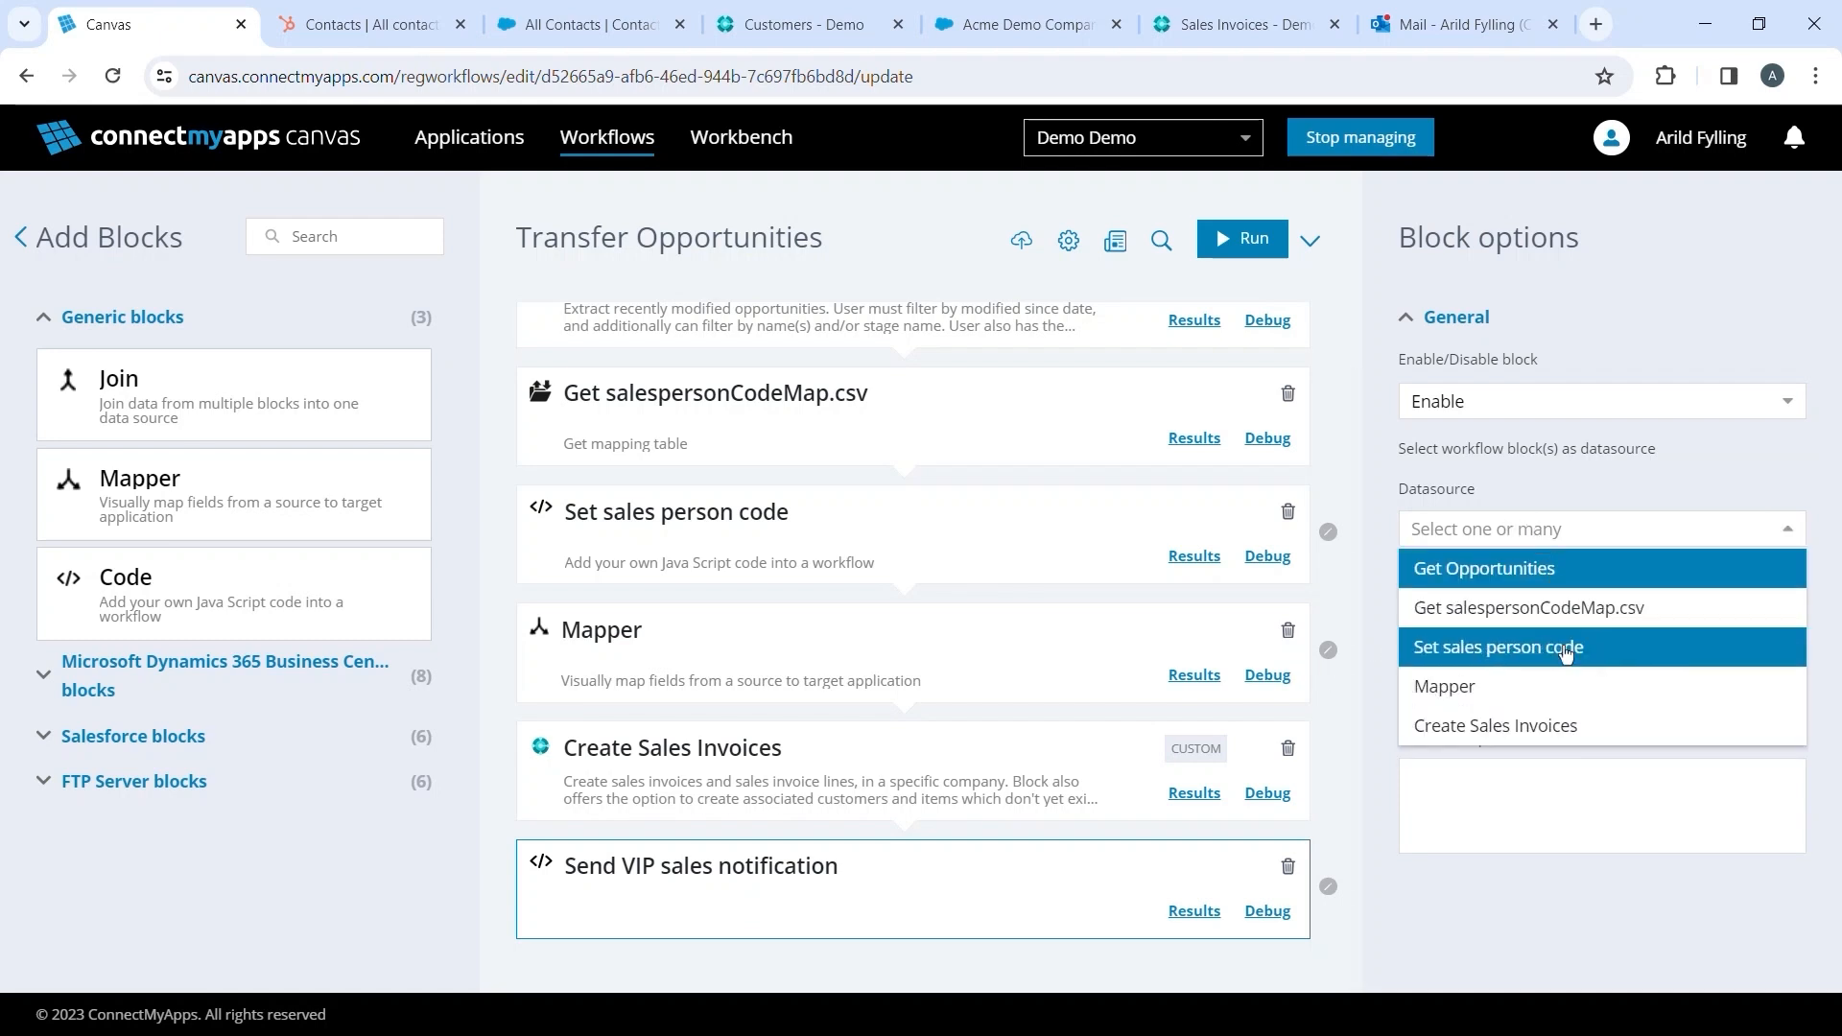
{"action": "left_click", "coordinate": [1560, 733]}
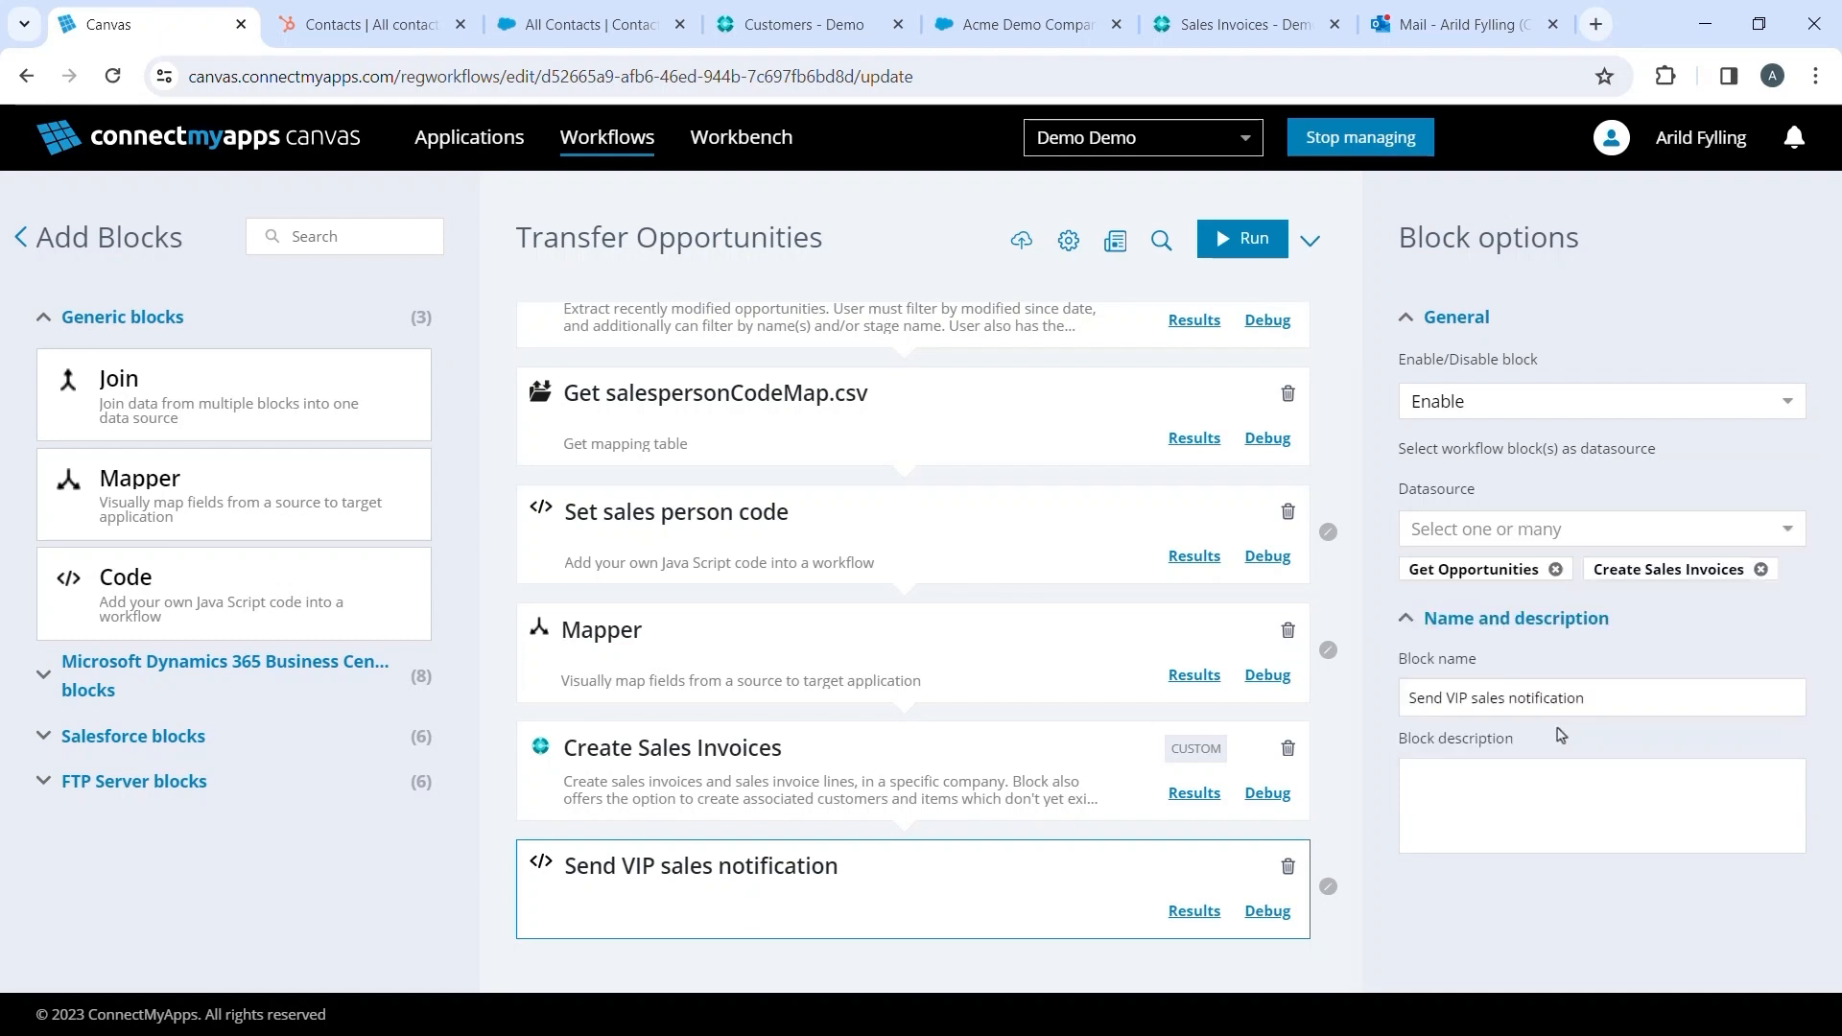
- Replace the notification block's example code with the copied script that e-mails "New VIP sale" with VIP invoice numbers, and save the workflow
{"action": "left_click", "coordinate": [1269, 911]}
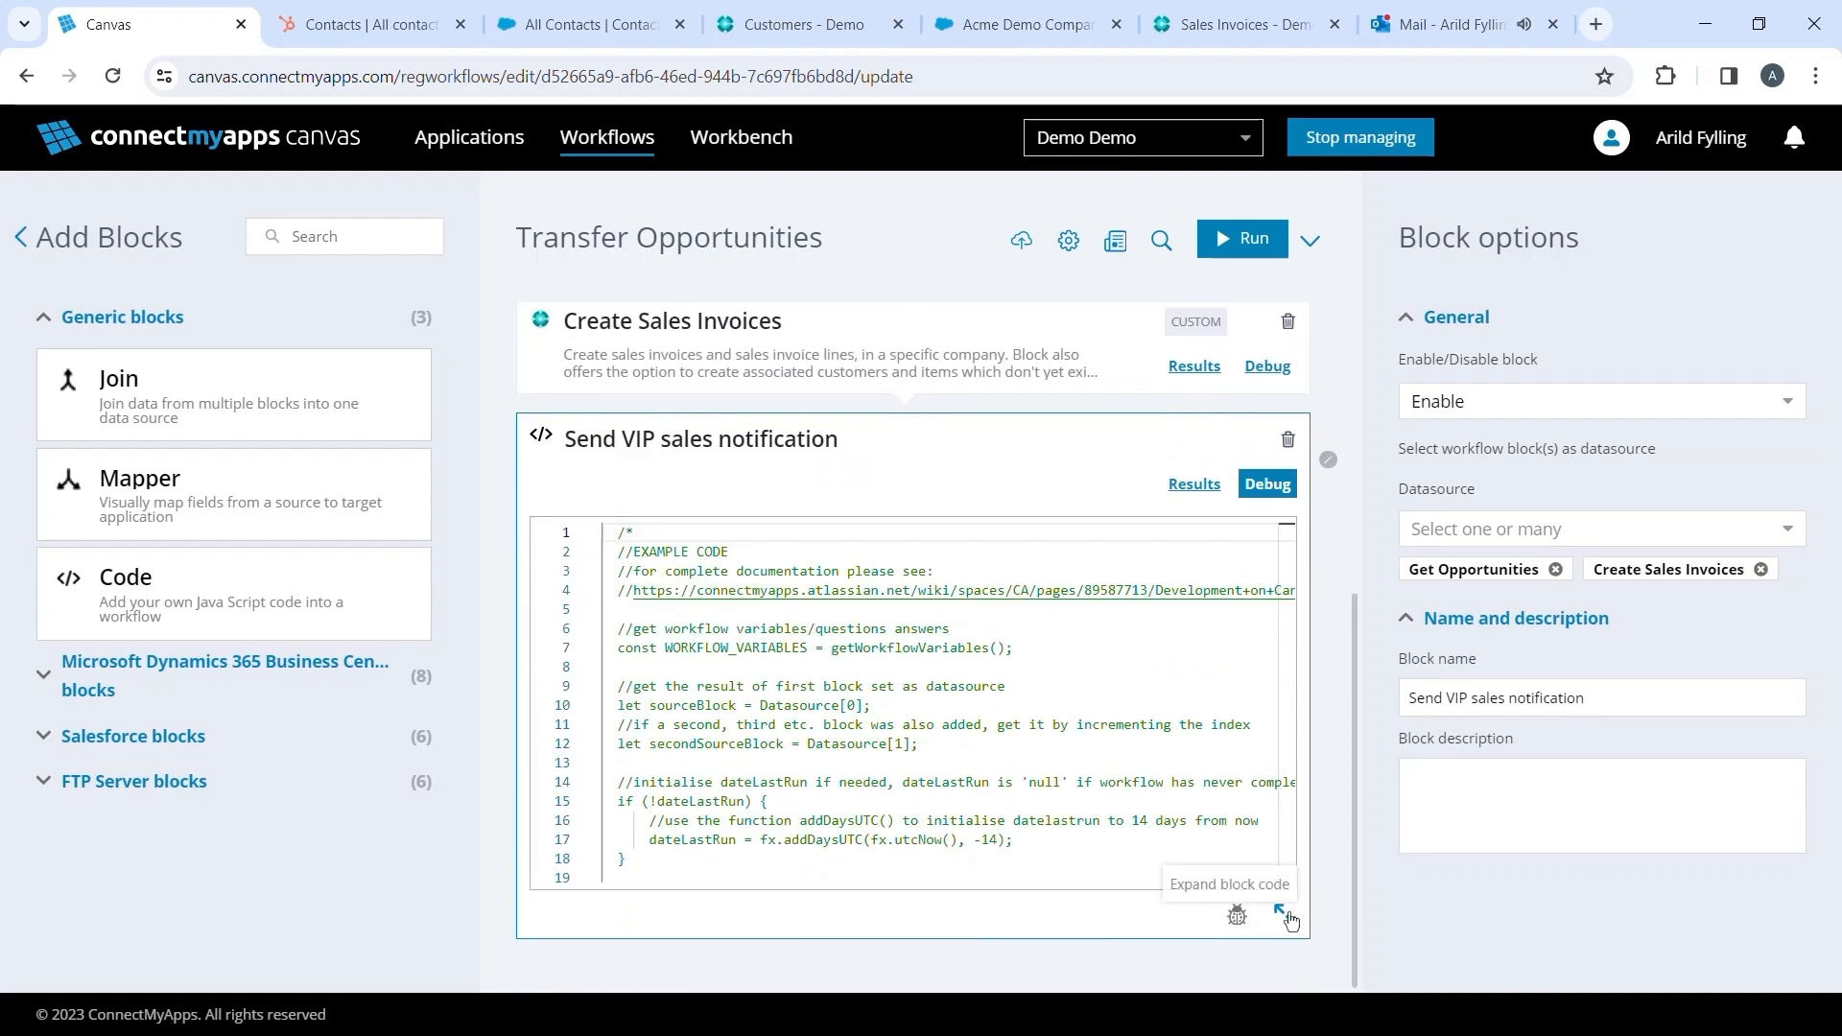
{"action": "left_click", "coordinate": [1284, 915]}
{"action": "key", "text": "ctrl+a"}
{"action": "key", "text": "ctrl+v"}
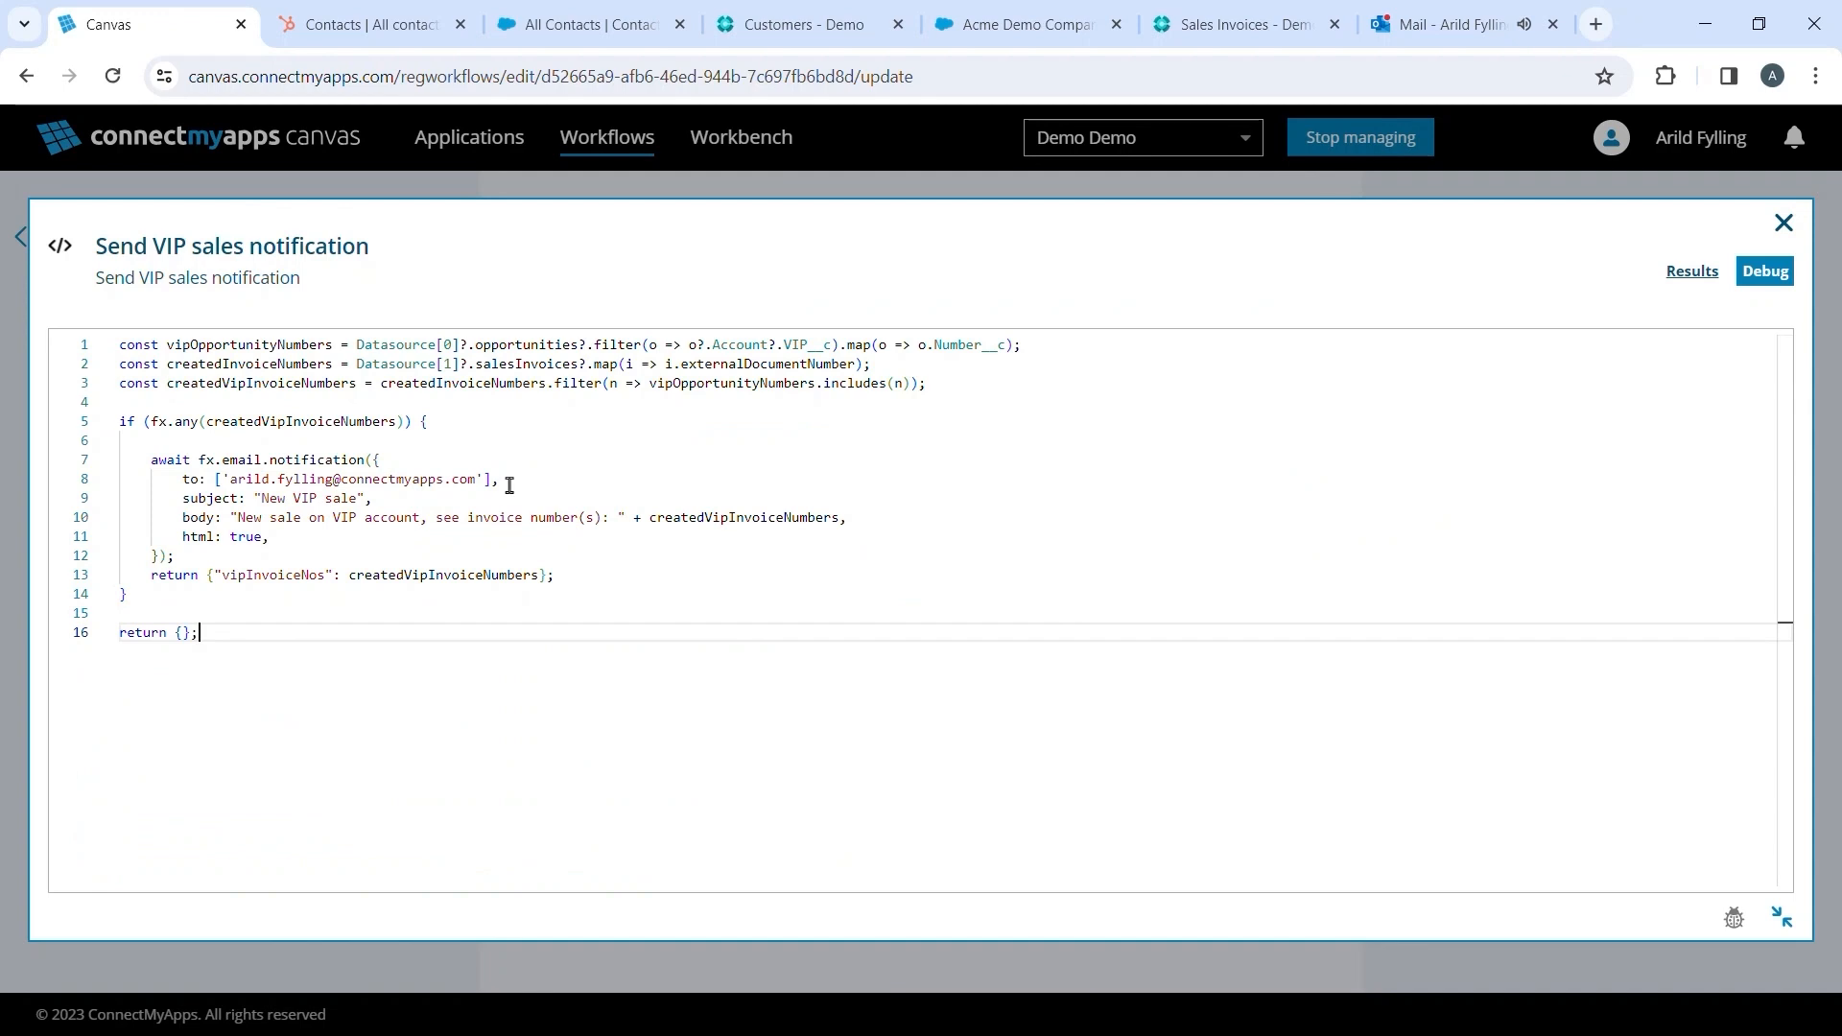
{"action": "left_click_drag", "start_coordinate": [513, 483], "coordinate": [33, 466]}
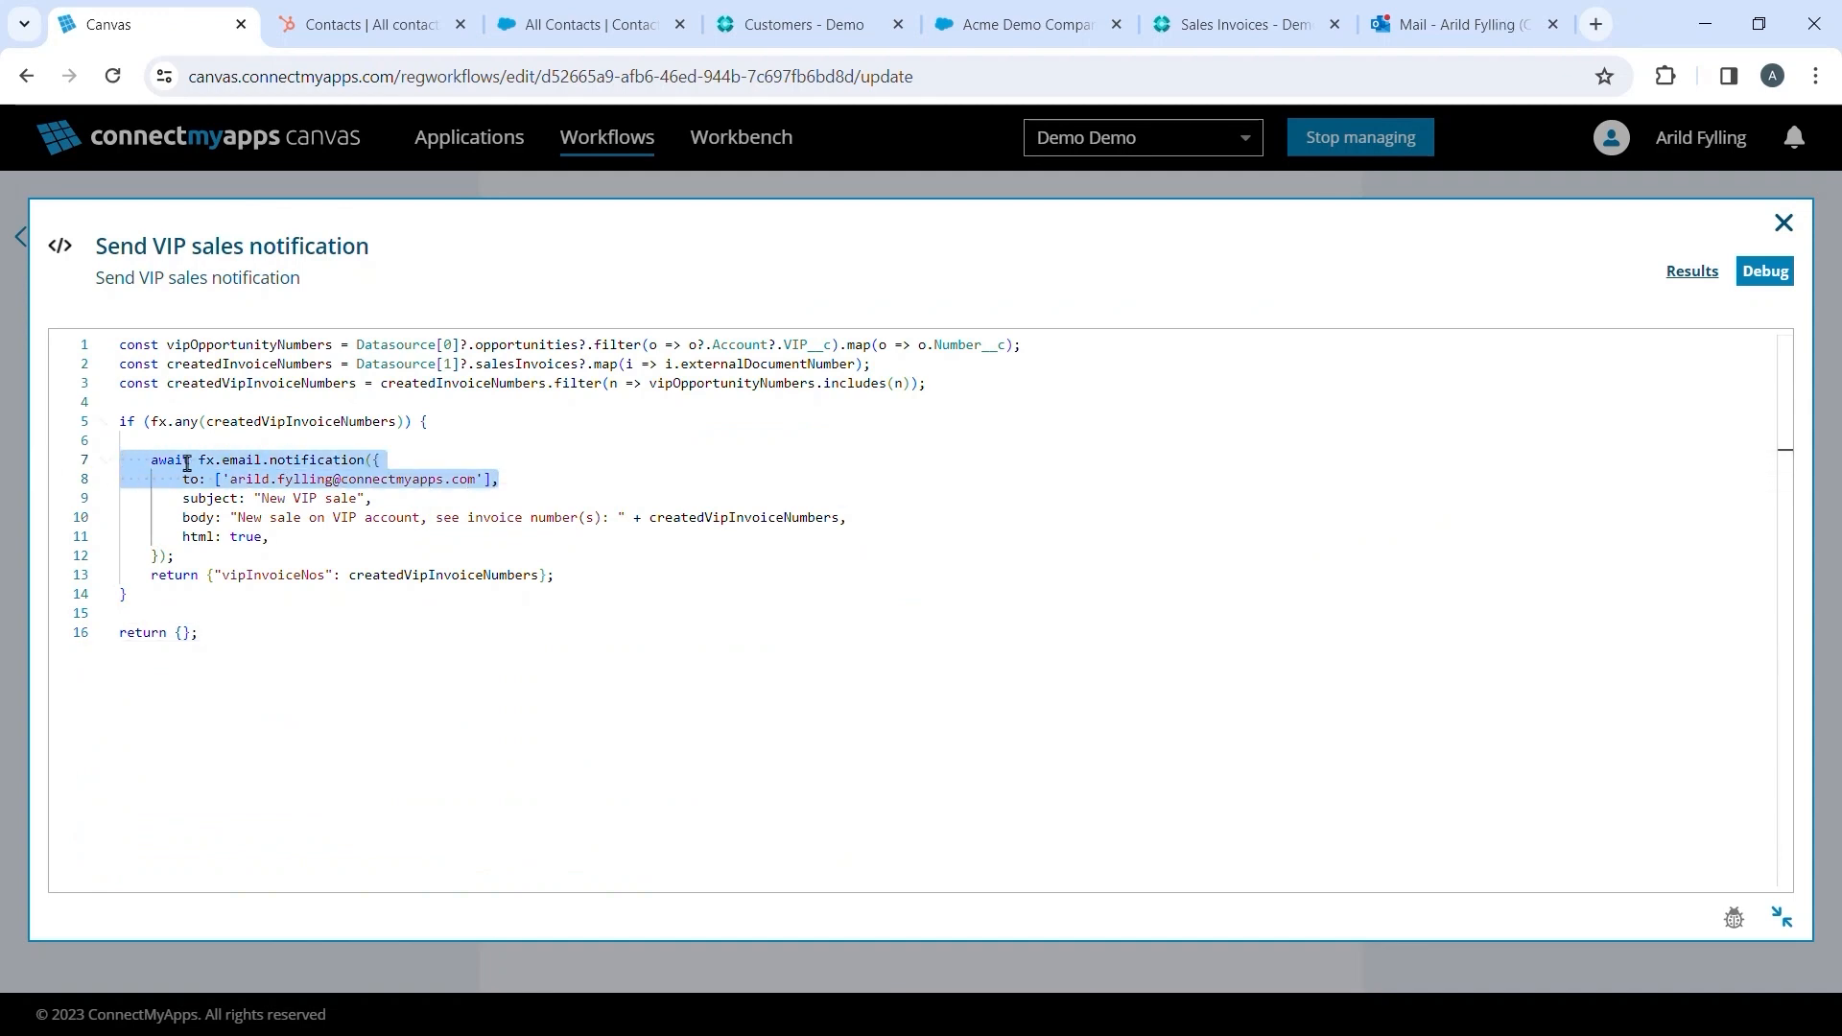
{"action": "left_click_drag", "start_coordinate": [373, 499], "coordinate": [253, 501]}
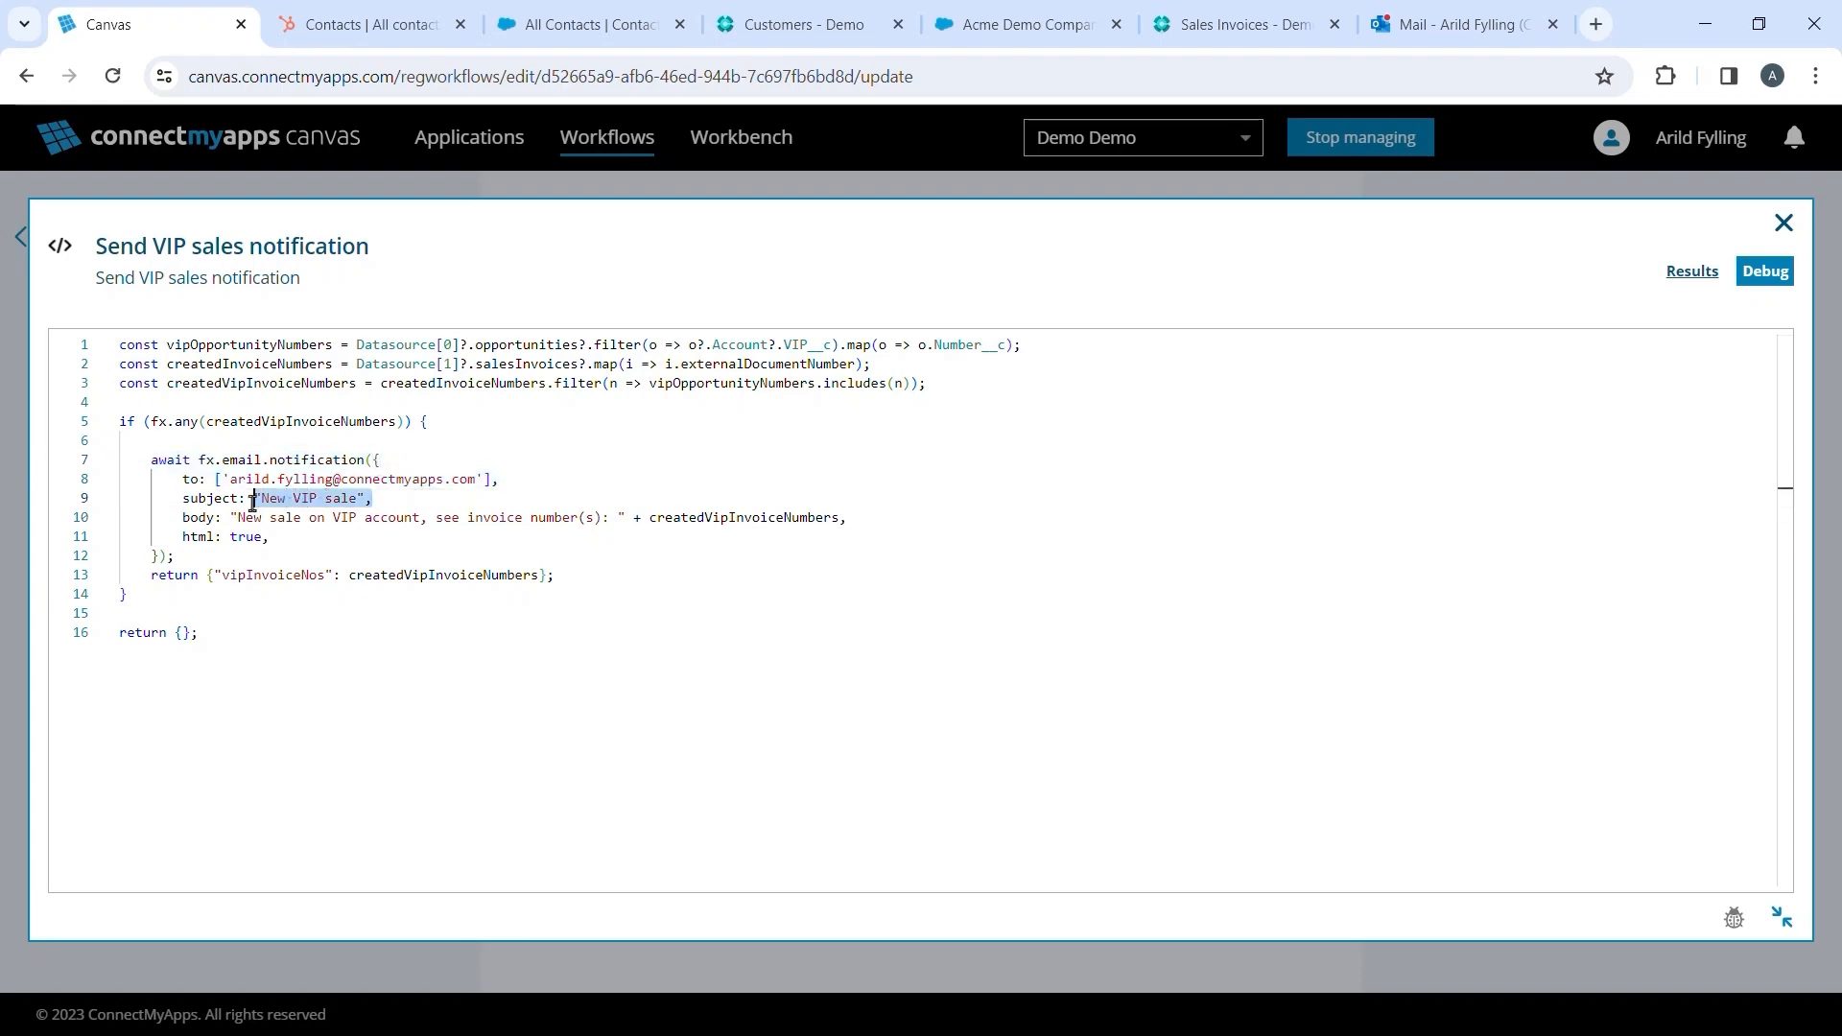
{"action": "left_click", "coordinate": [1784, 226]}
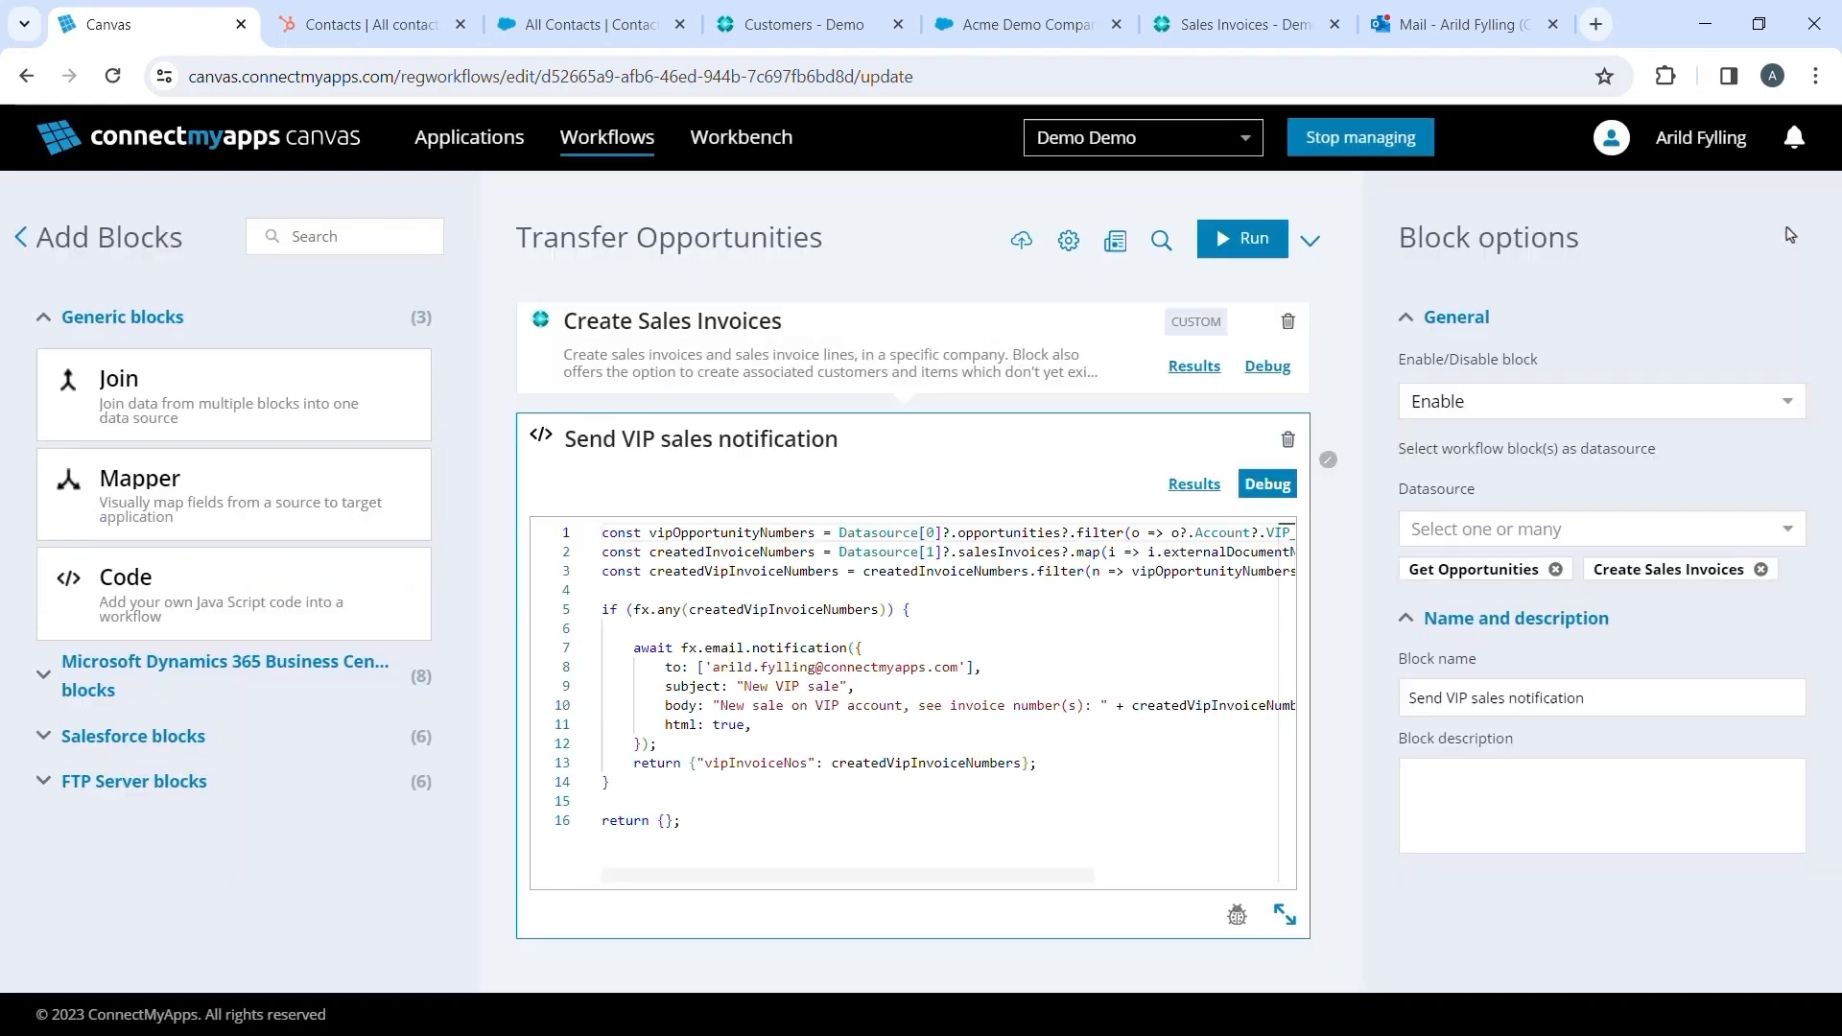
{"action": "left_click", "coordinate": [1267, 485]}
{"action": "left_click", "coordinate": [1023, 245]}
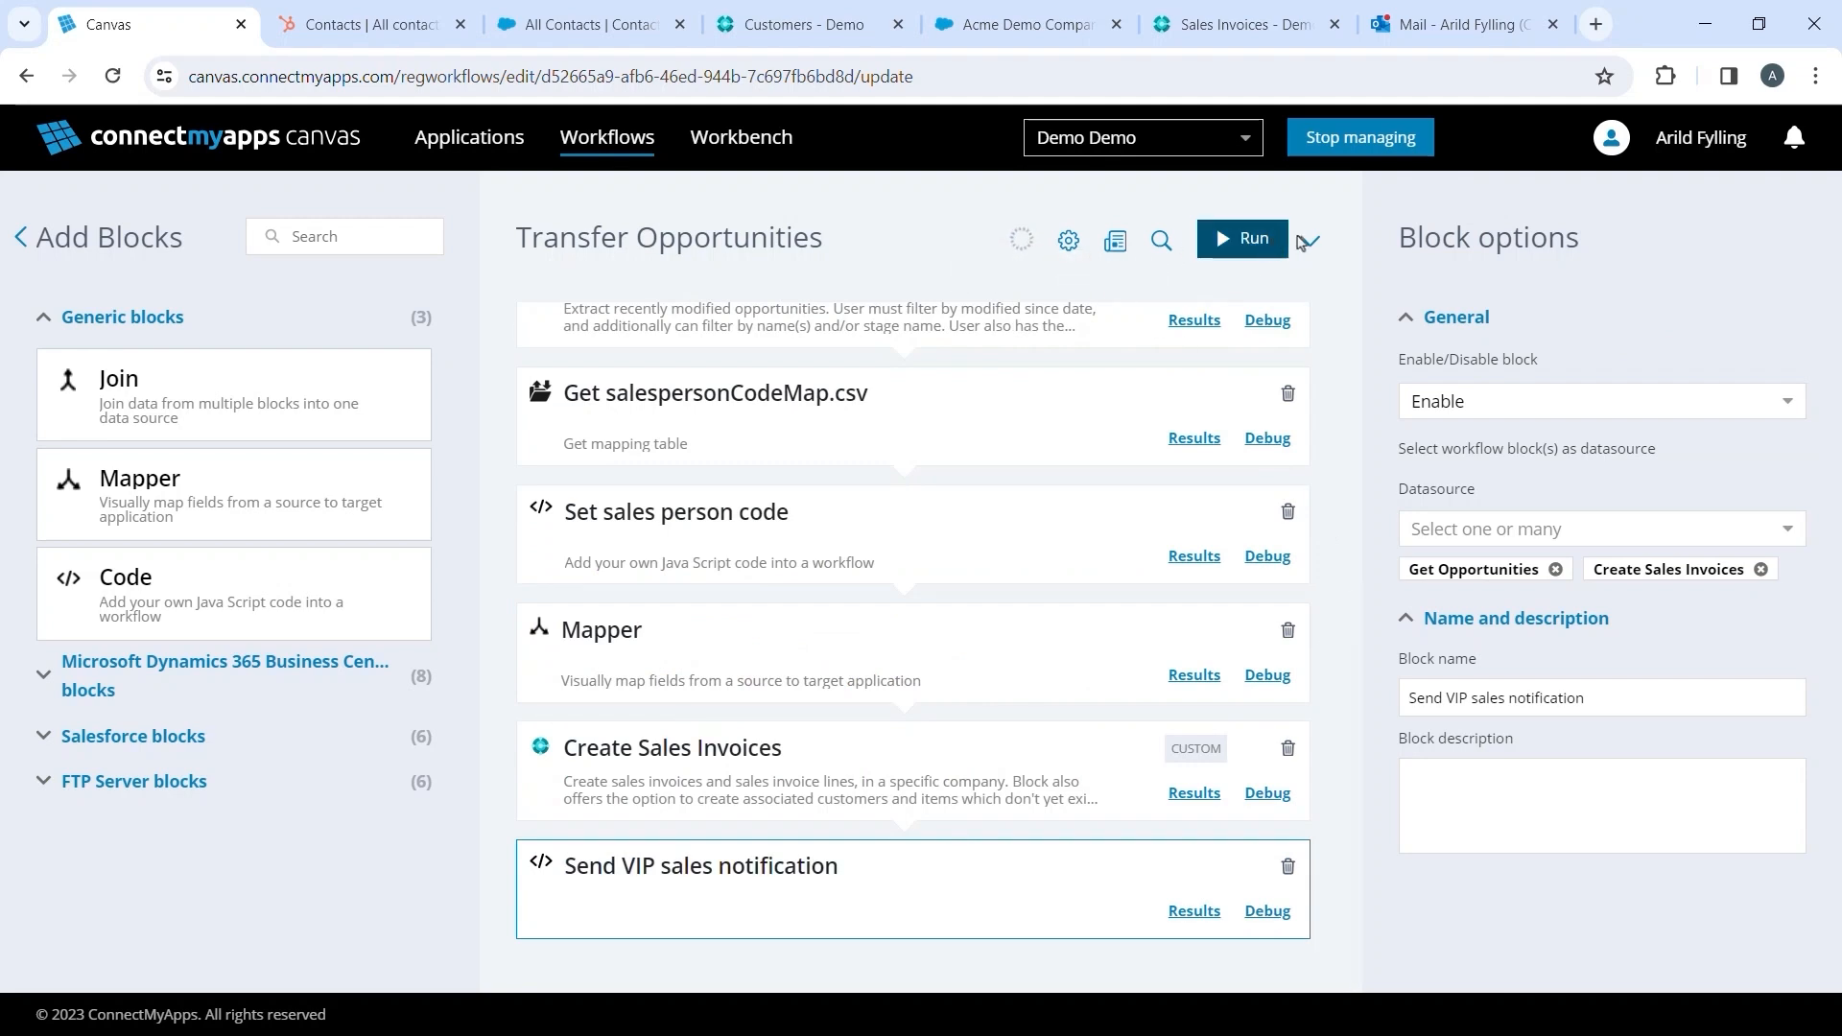
- Switch the workflow to partial run and run only the Send VIP sales notification block
{"action": "left_click", "coordinate": [1314, 247]}
{"action": "left_click", "coordinate": [1346, 294]}
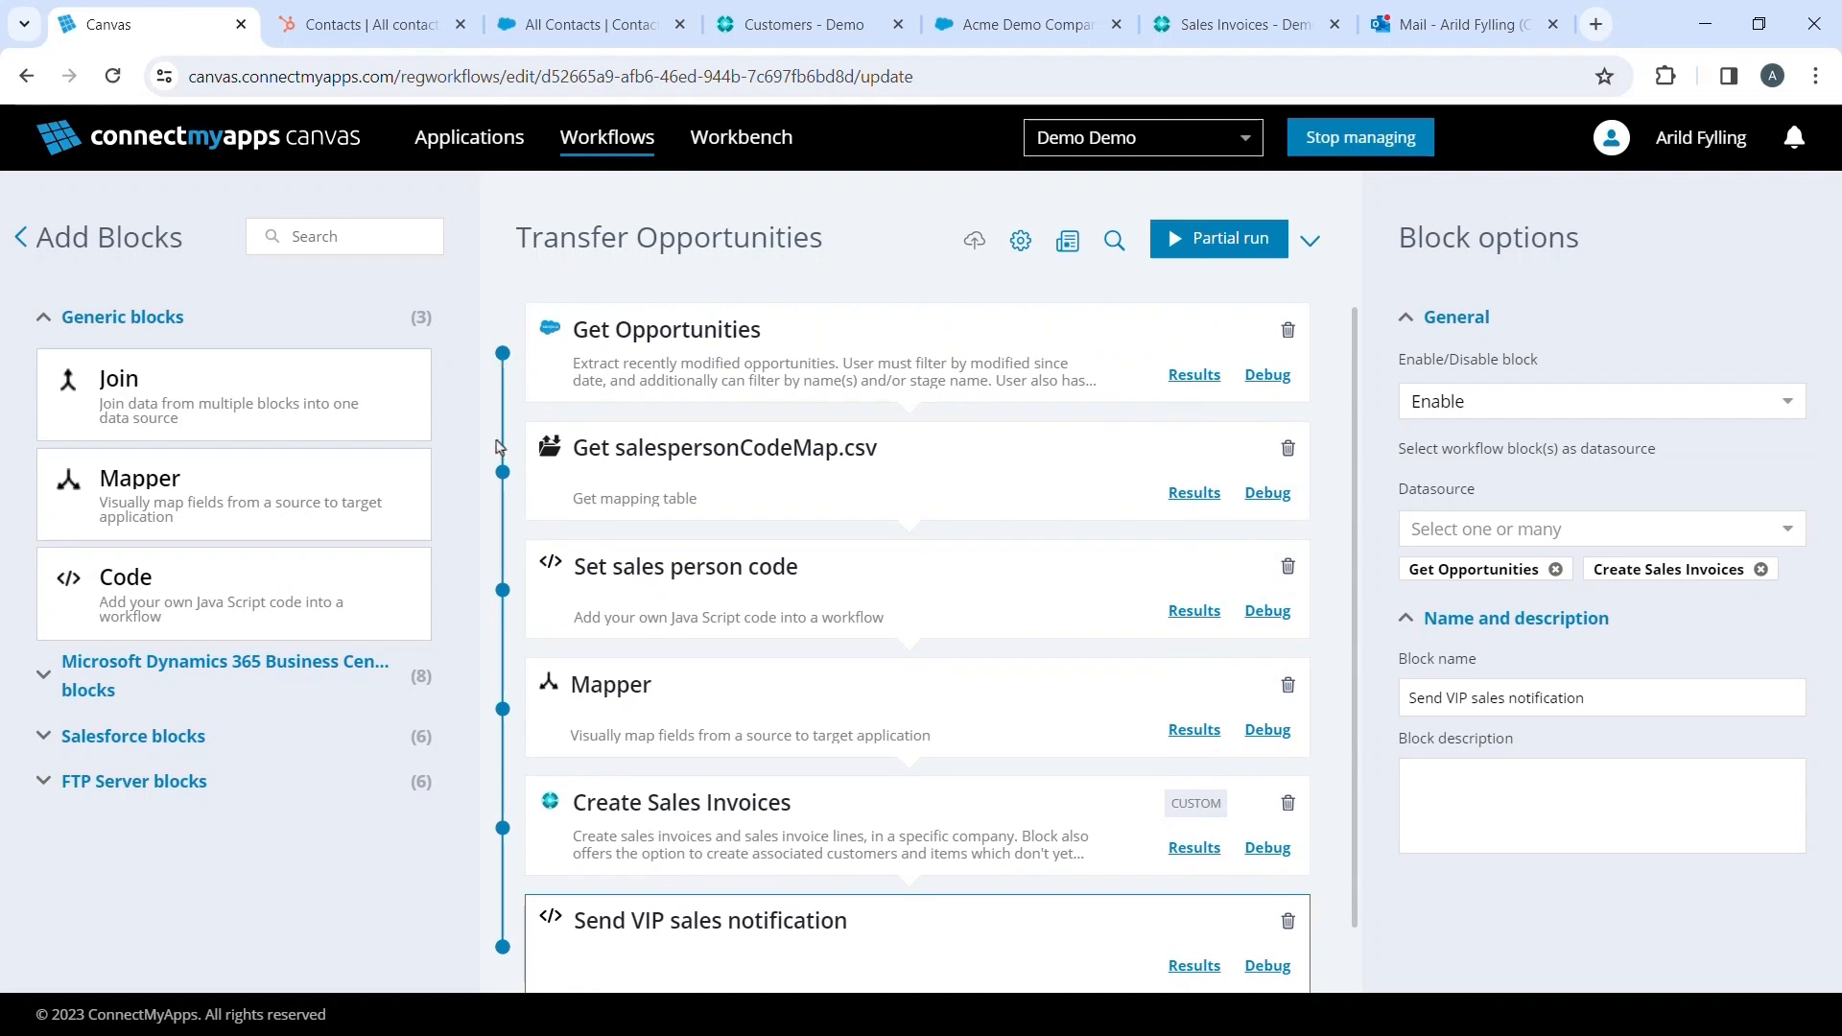
{"action": "left_click", "coordinate": [502, 945]}
{"action": "left_click", "coordinate": [1220, 242]}
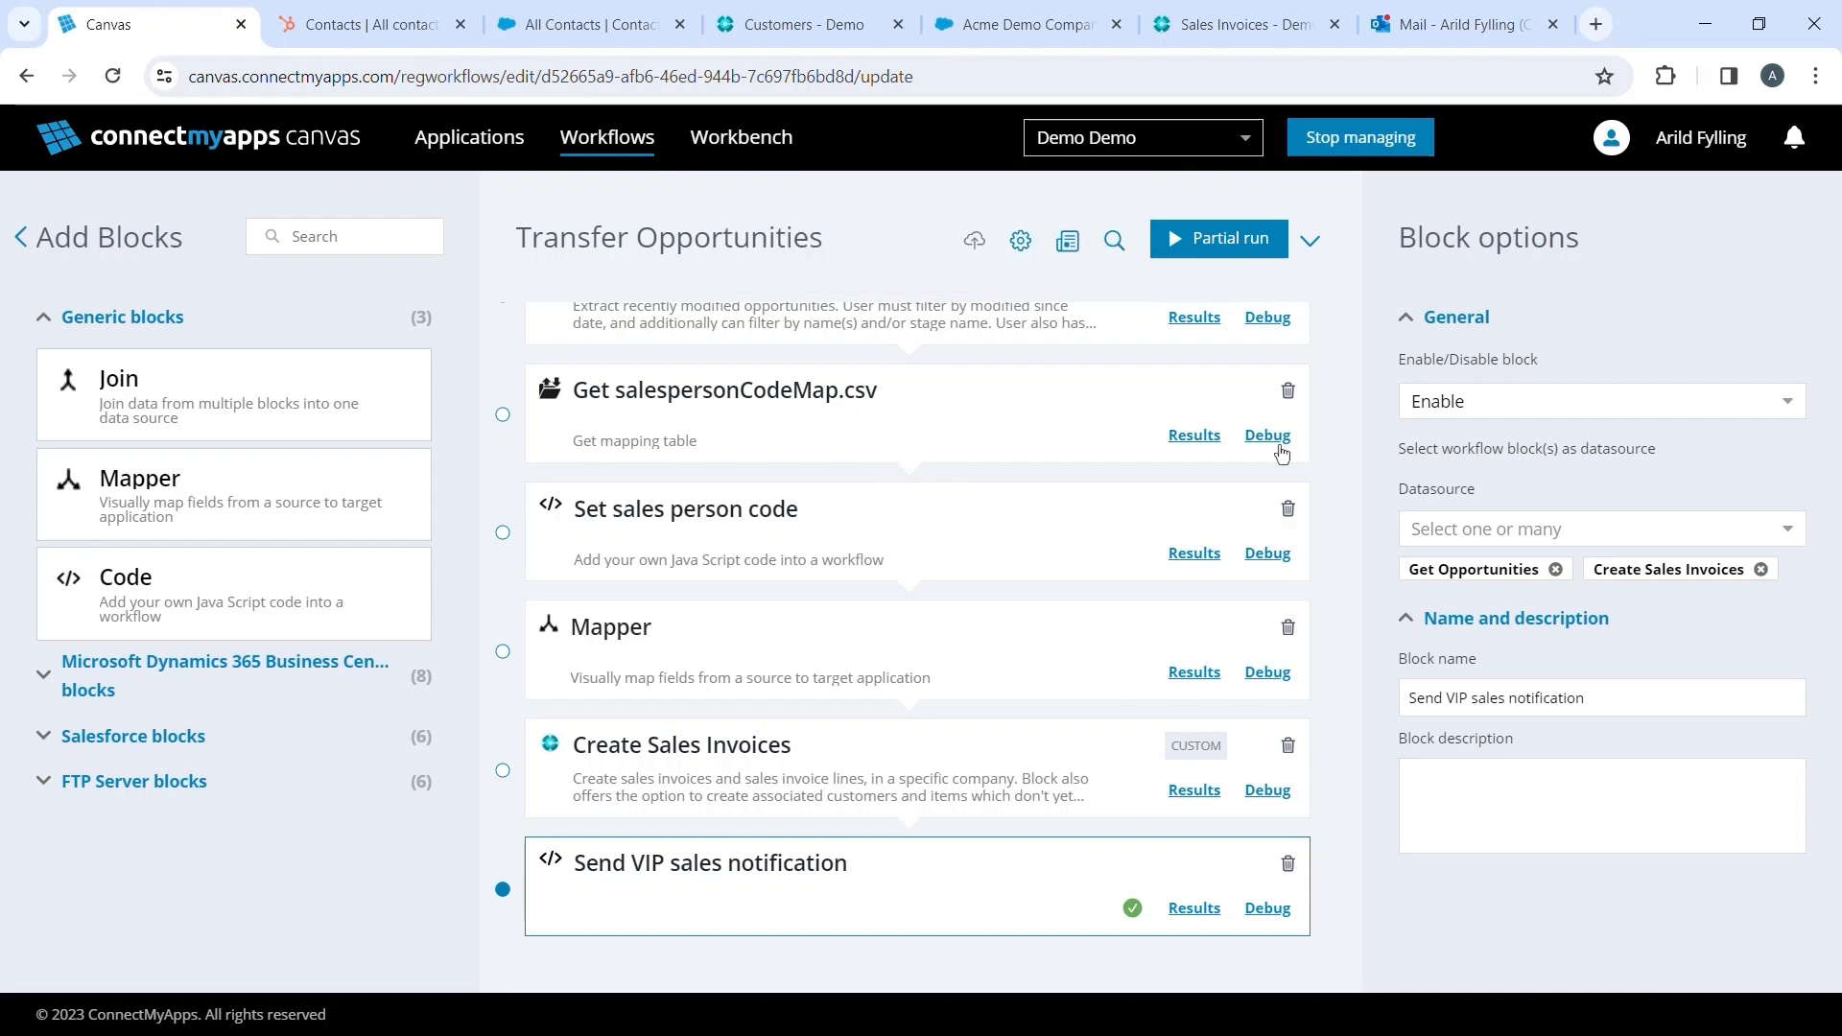
- Check the VIP invoice numbers in the results of the Send VIP sales notification block
{"action": "left_click", "coordinate": [1193, 912]}
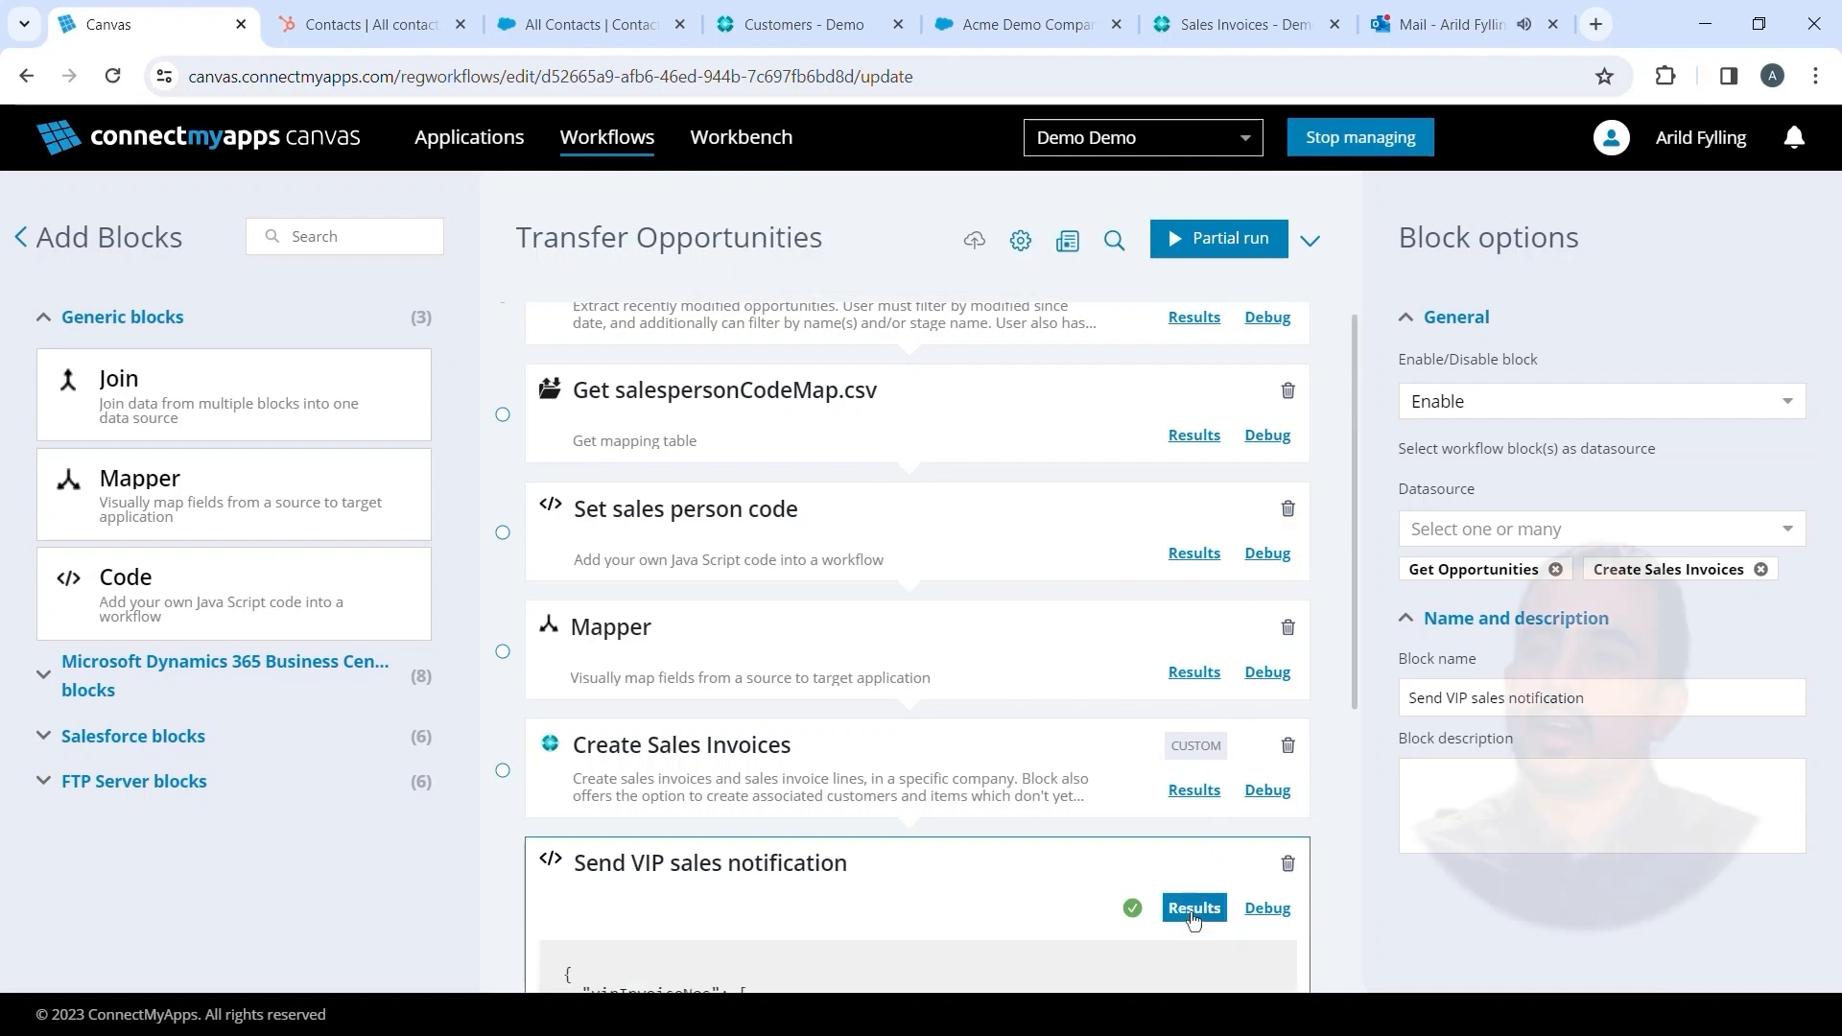
{"action": "scroll", "coordinate": [1252, 852], "scroll_direction": "down", "scroll_amount": 4}
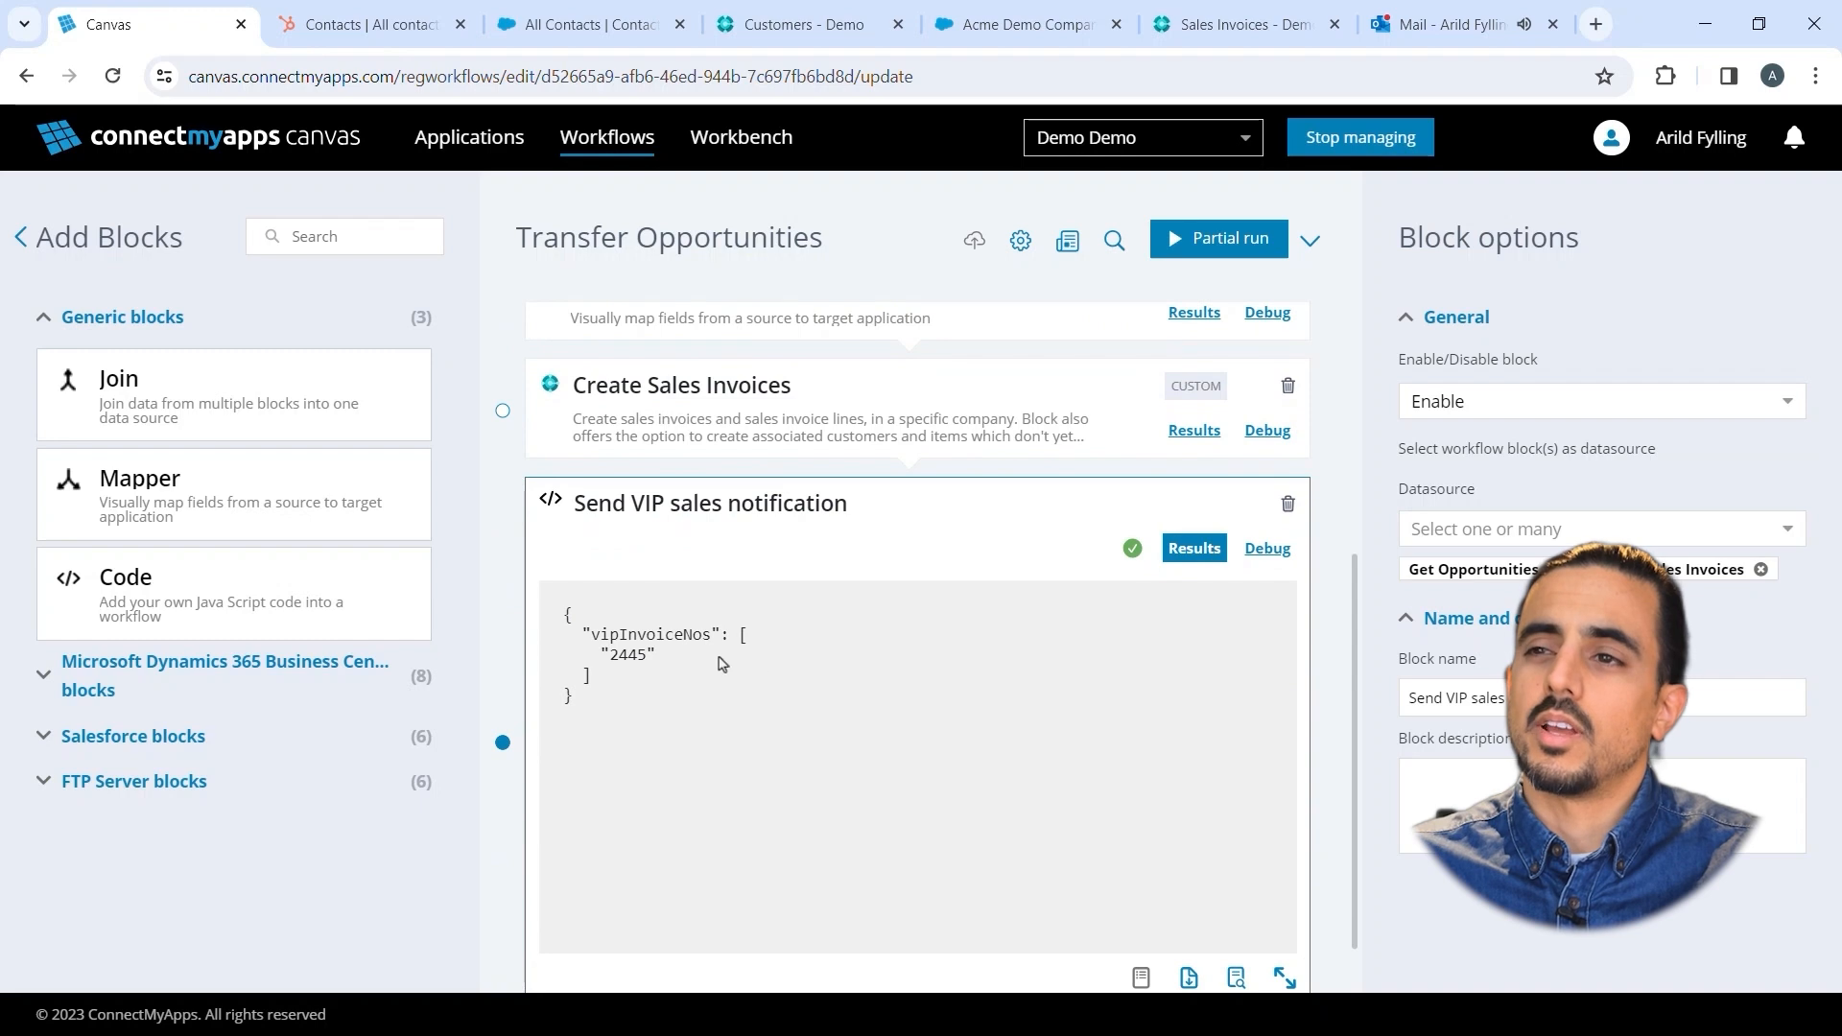
{"action": "left_click_drag", "start_coordinate": [655, 653], "coordinate": [607, 649]}
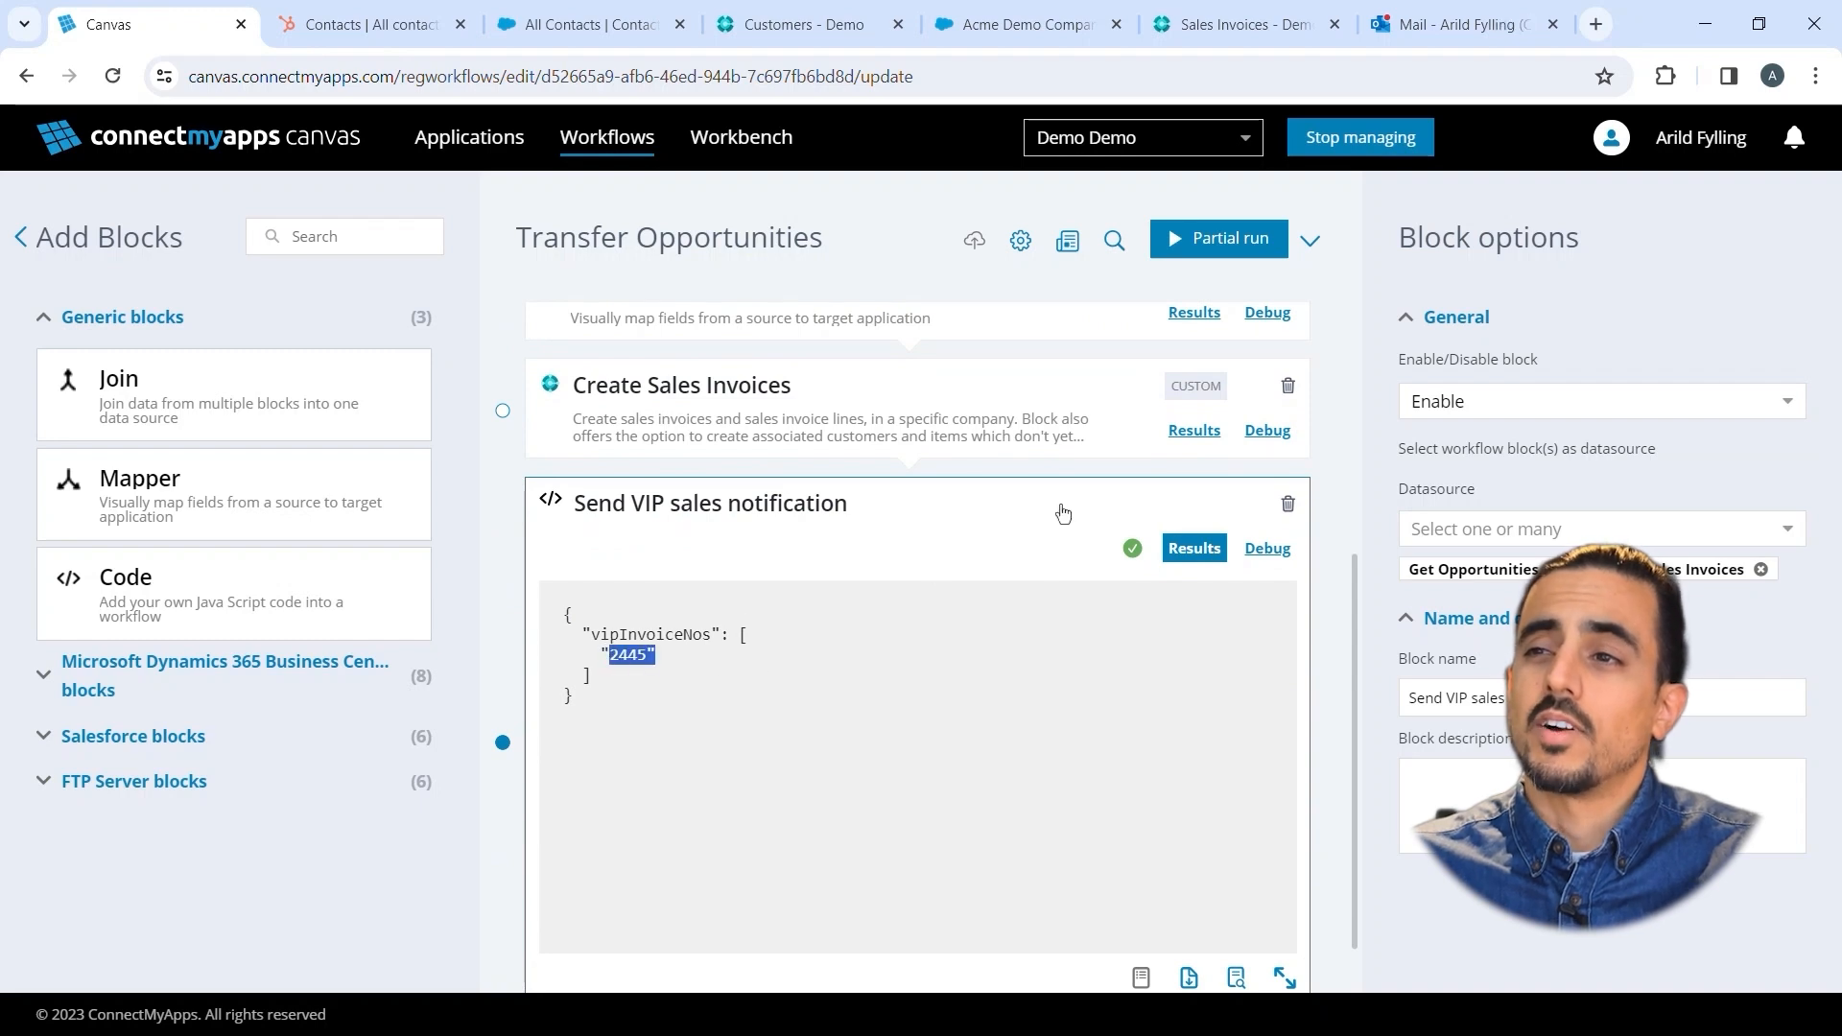
- Switch to Outlook, open the "New VIP sale" e-mail and check the invoice number in its text
{"action": "left_click", "coordinate": [1467, 26]}
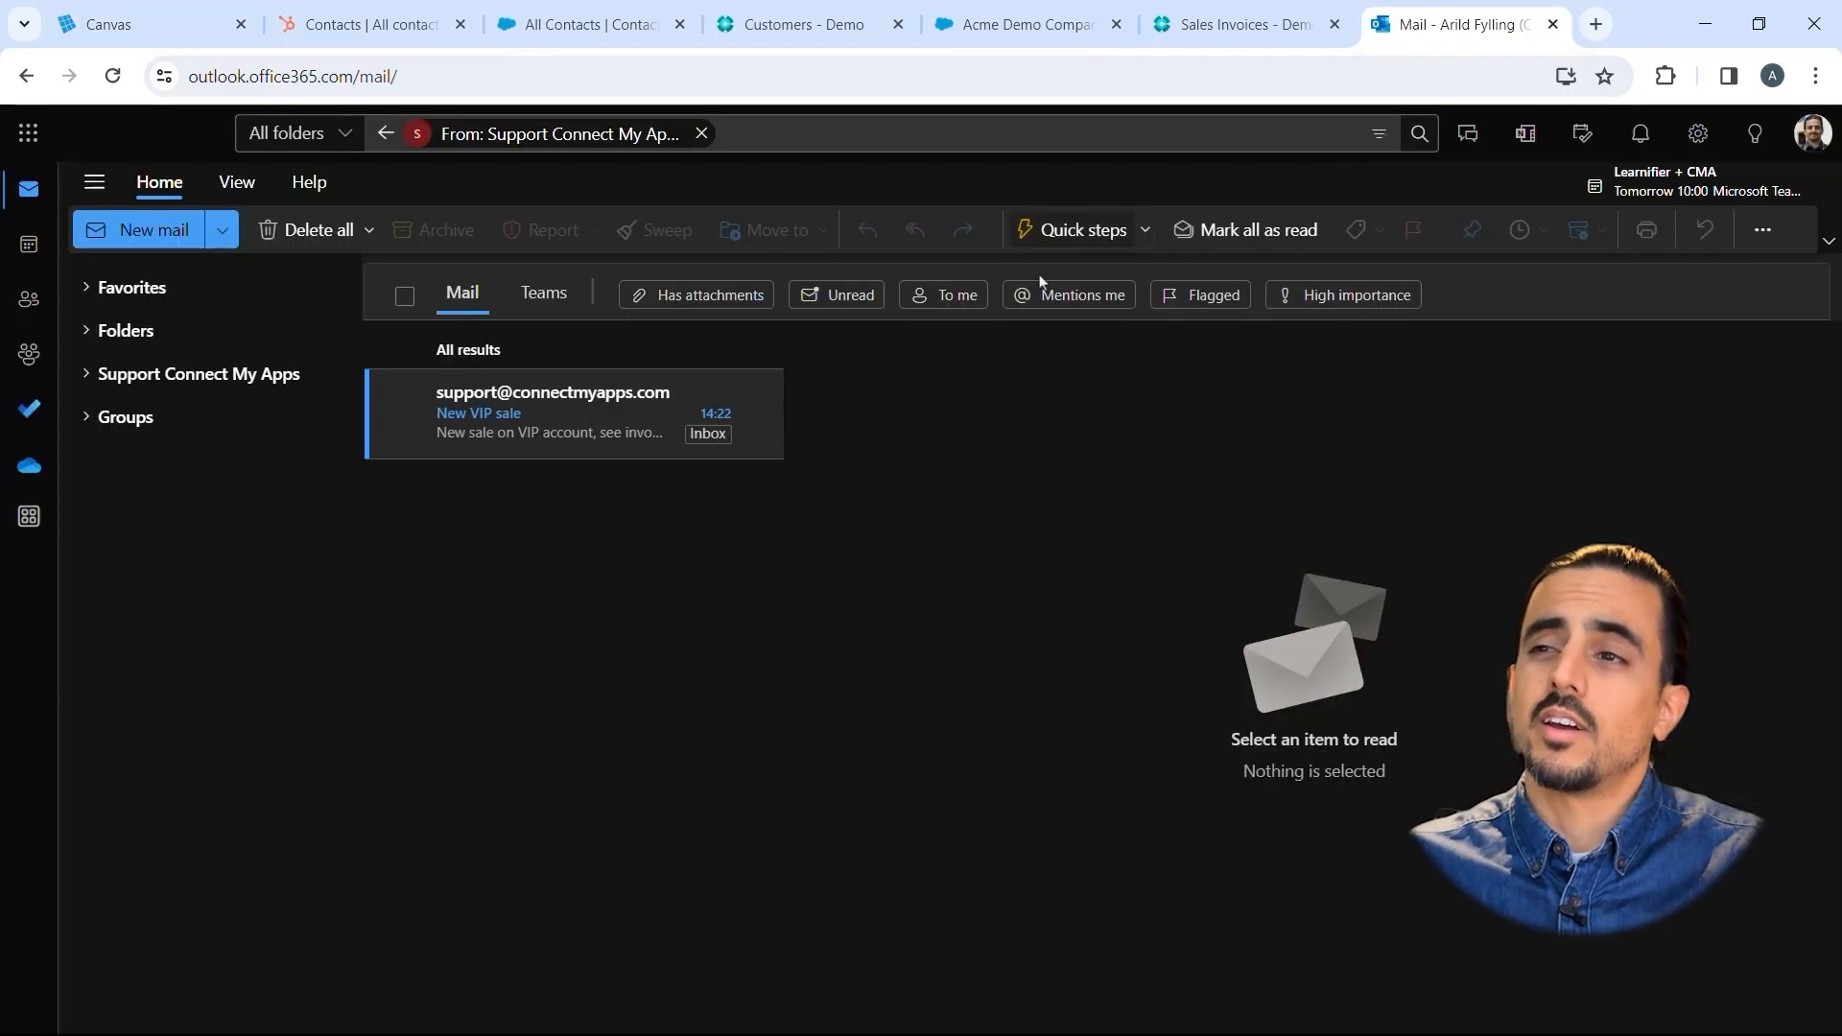
{"action": "left_click", "coordinate": [608, 440]}
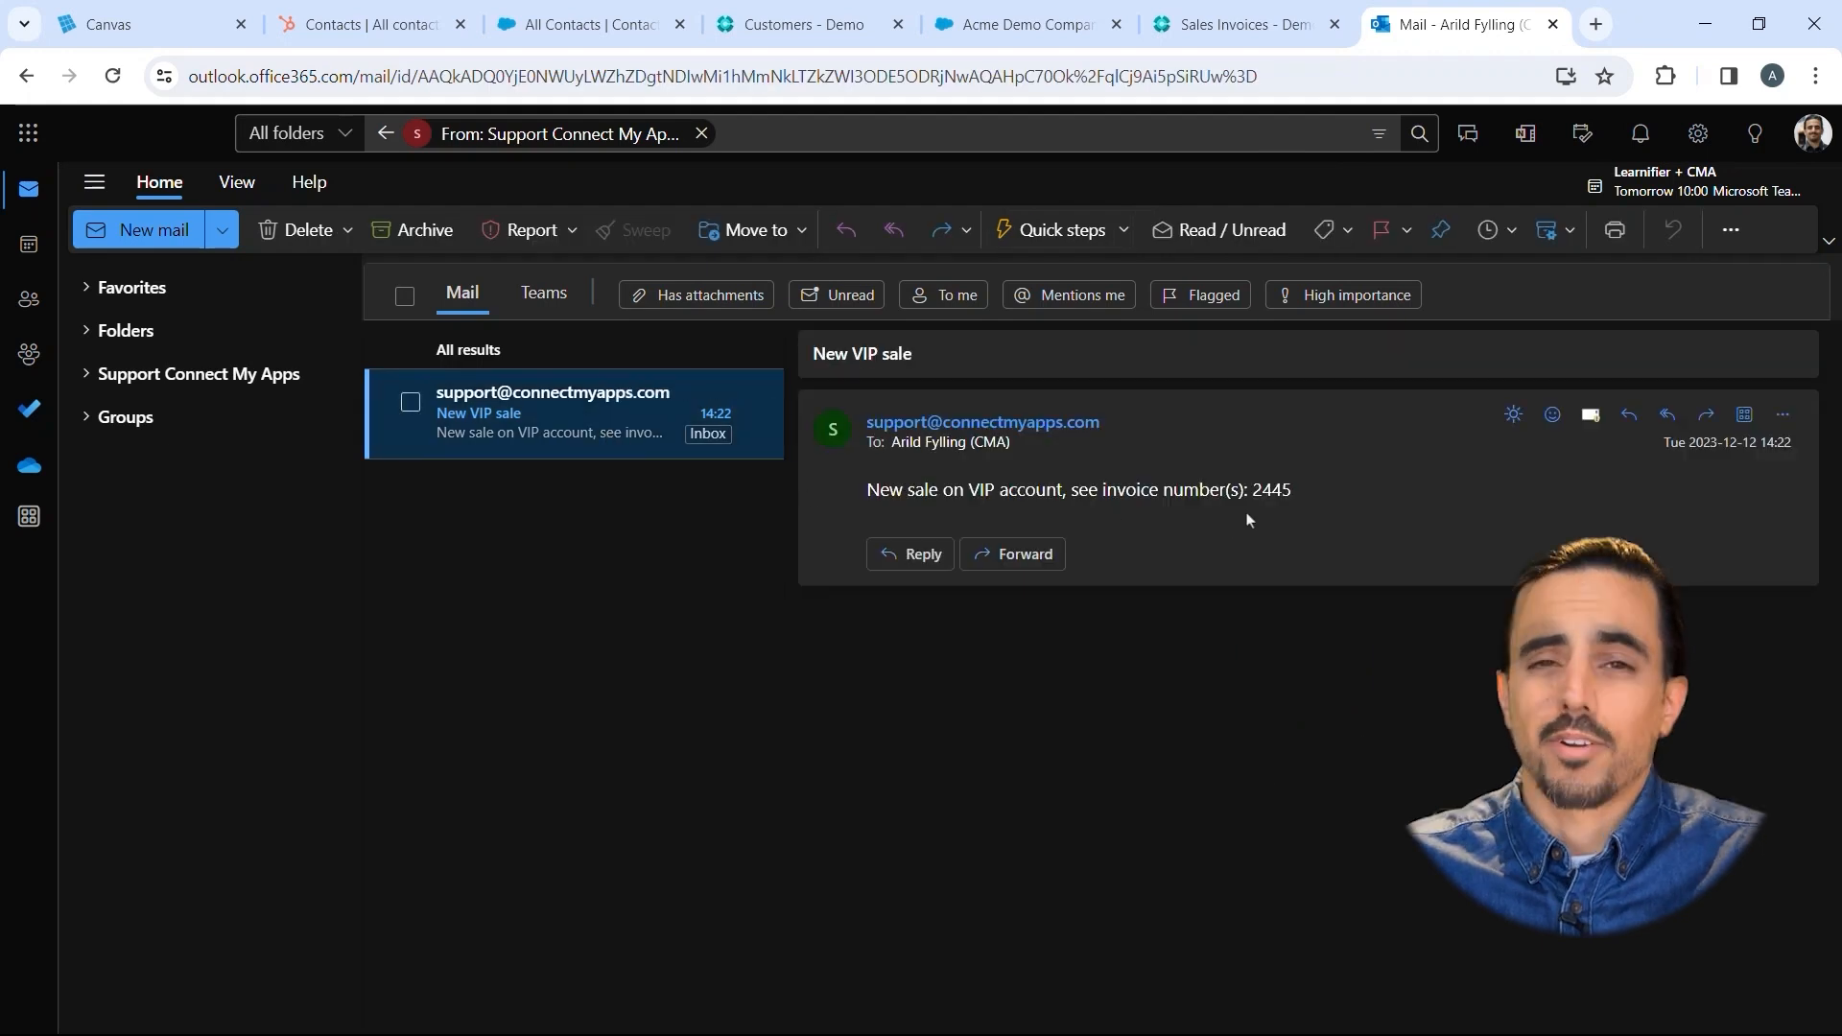
{"action": "double_click", "coordinate": [1278, 489]}
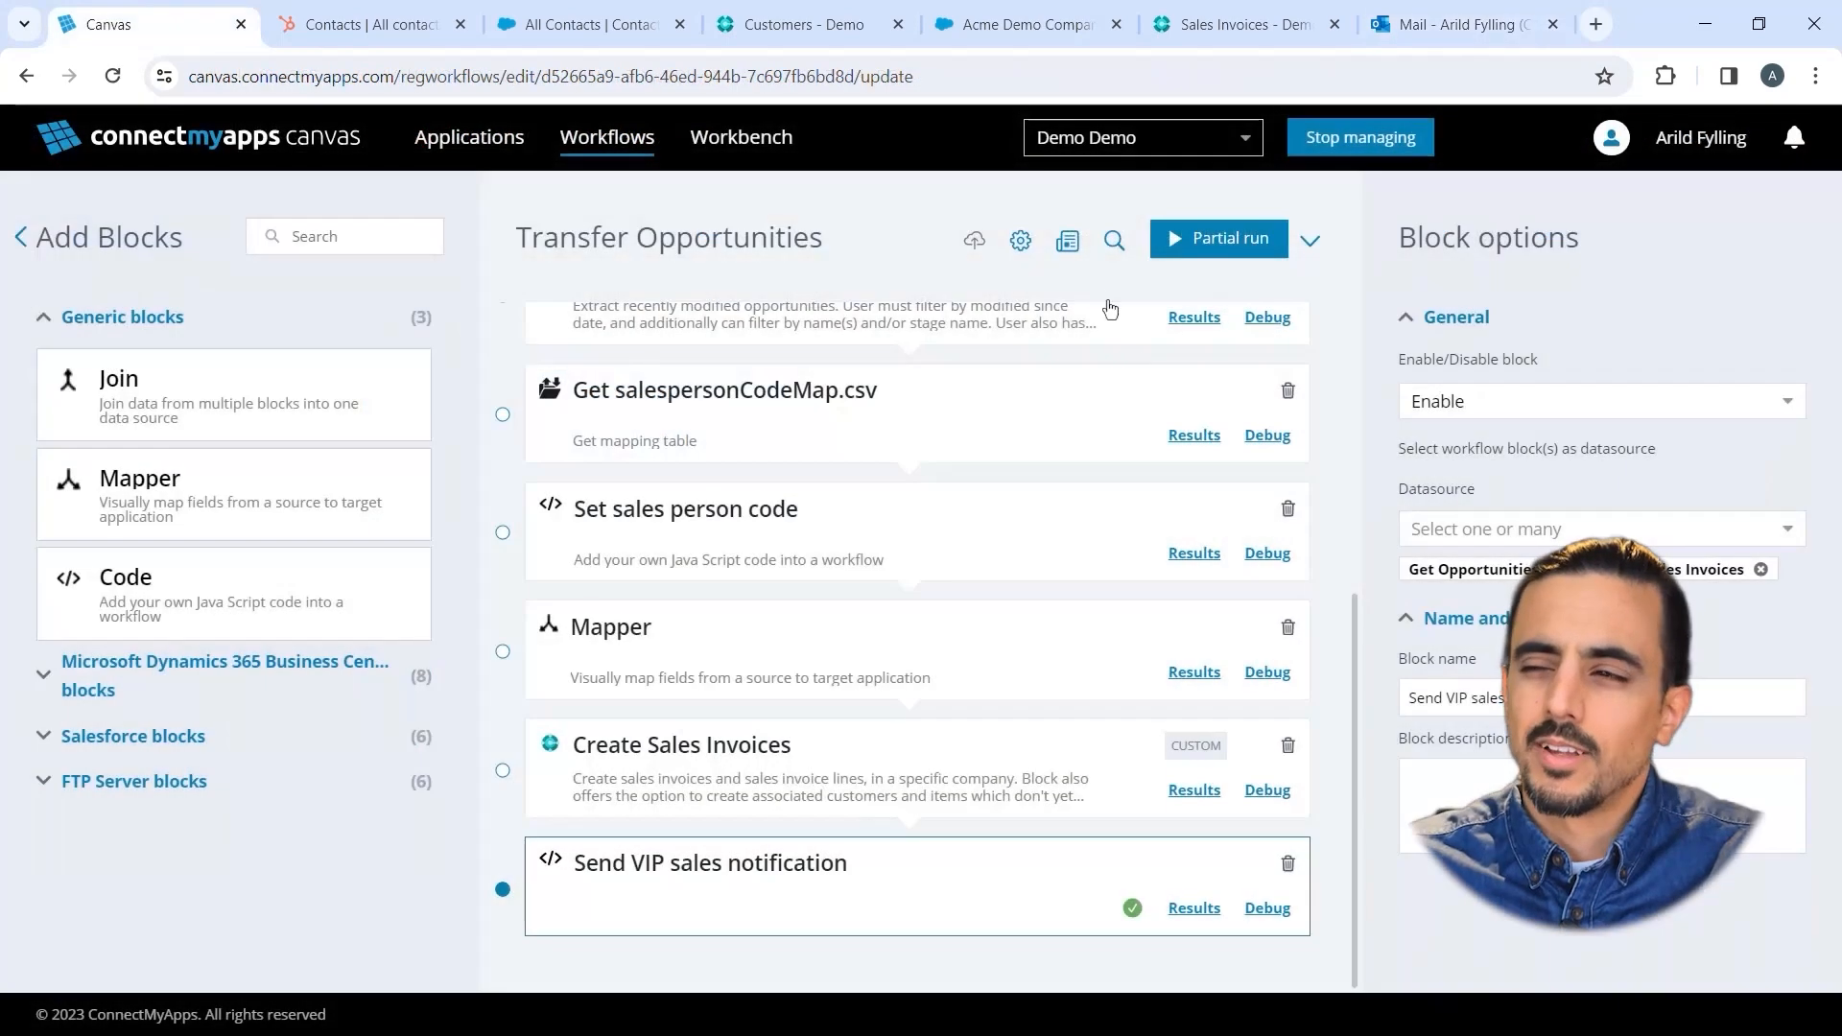
- Add the REST API application to the Transfer Opportunities workflow's applications in the main settings
{"action": "left_click", "coordinate": [1021, 241]}
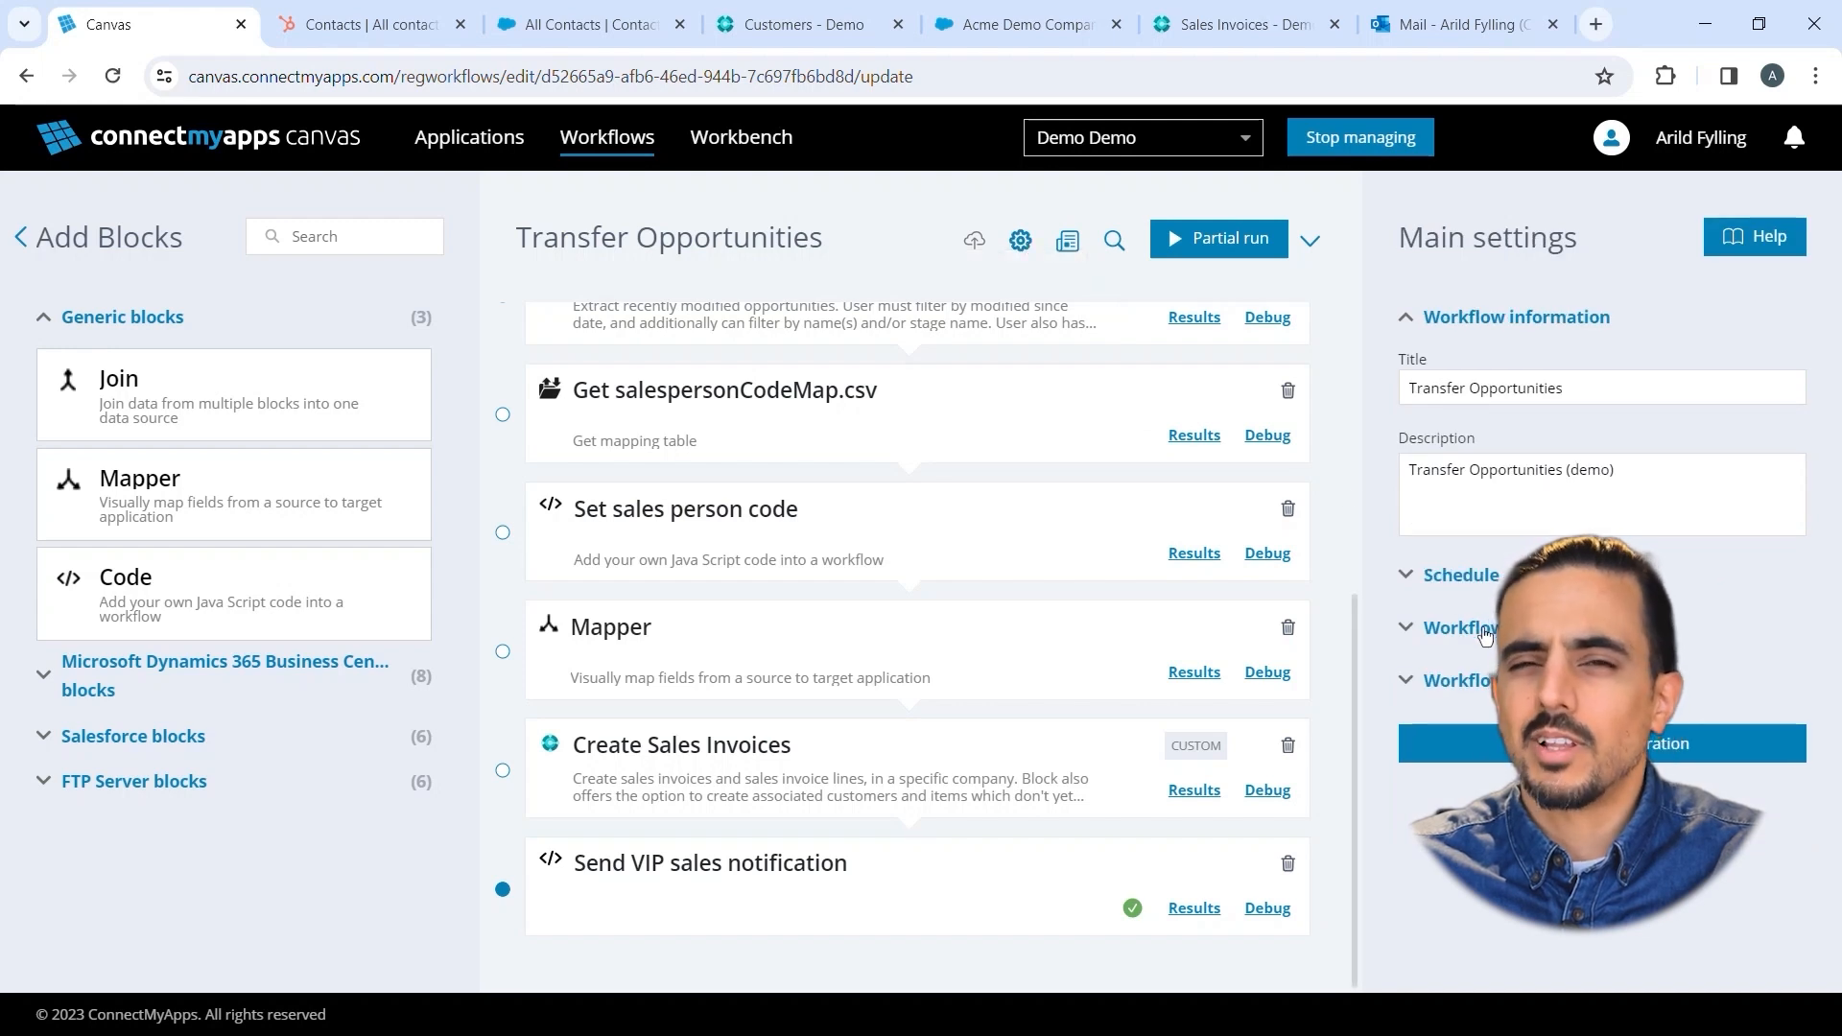
{"action": "left_click", "coordinate": [1485, 631]}
{"action": "scroll", "coordinate": [1485, 633], "scroll_direction": "down", "scroll_amount": 3}
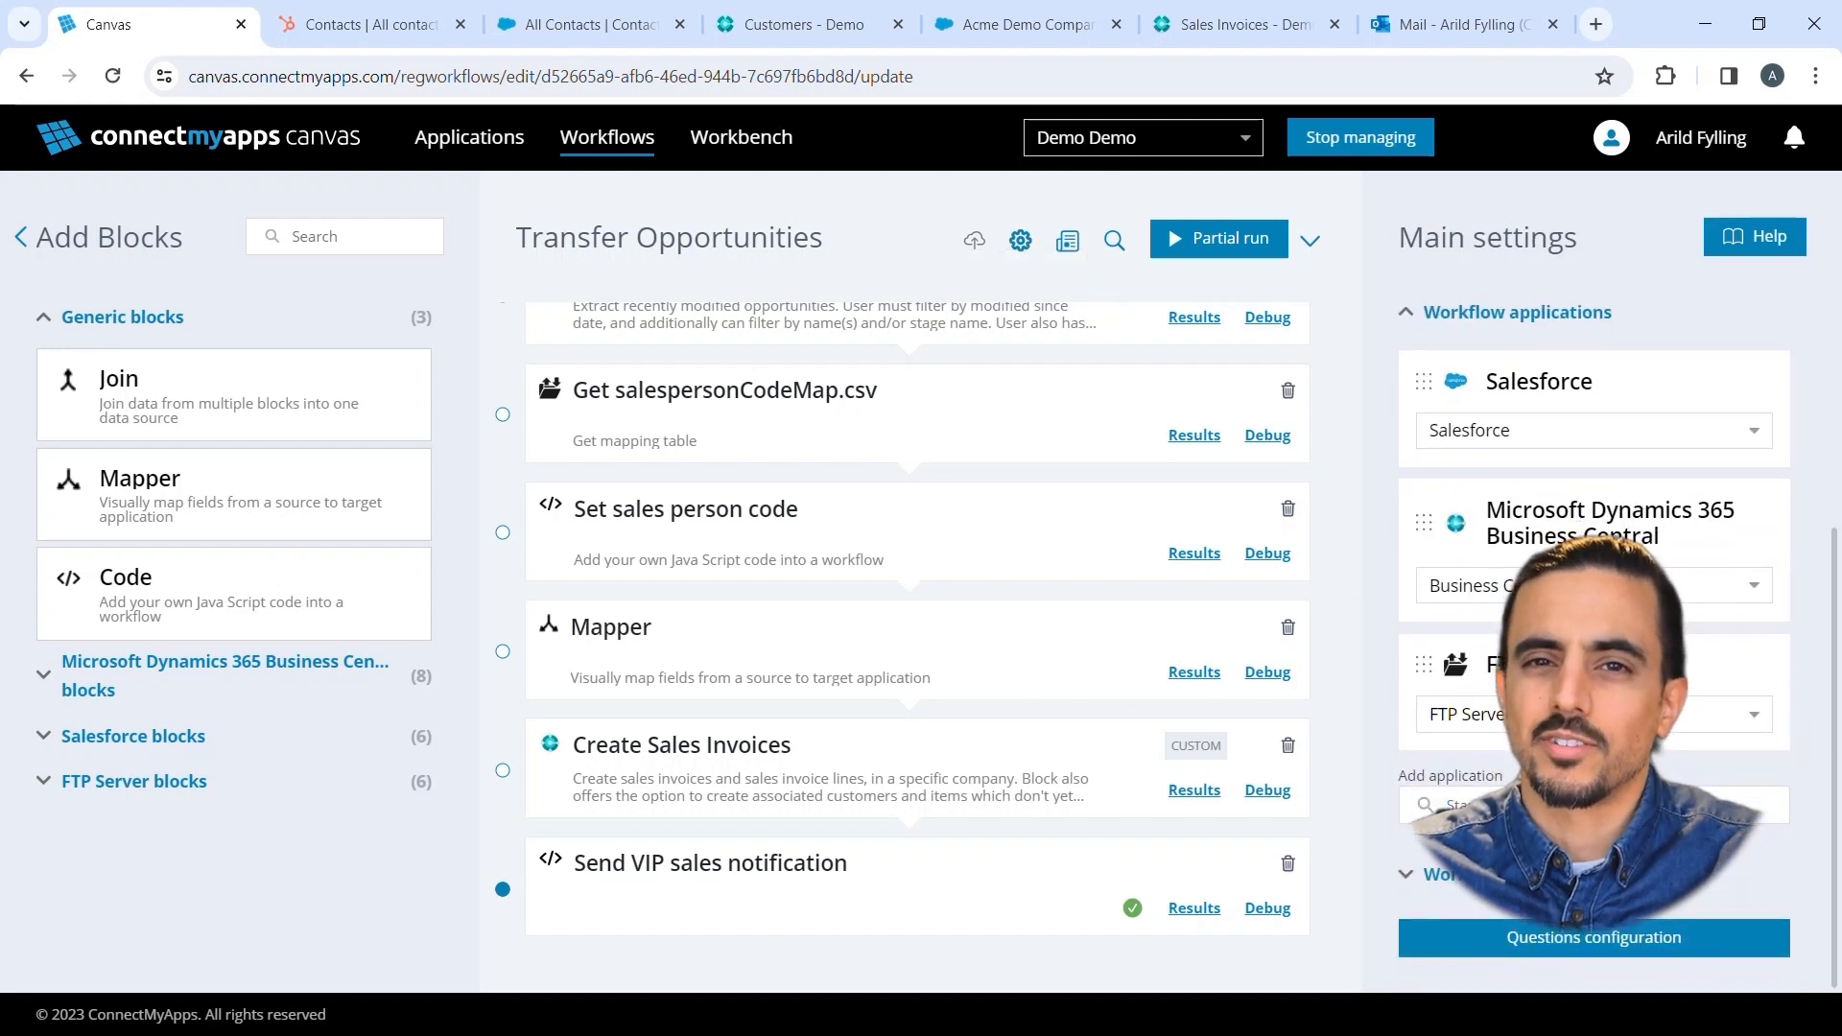
{"action": "type", "text": "rest"}
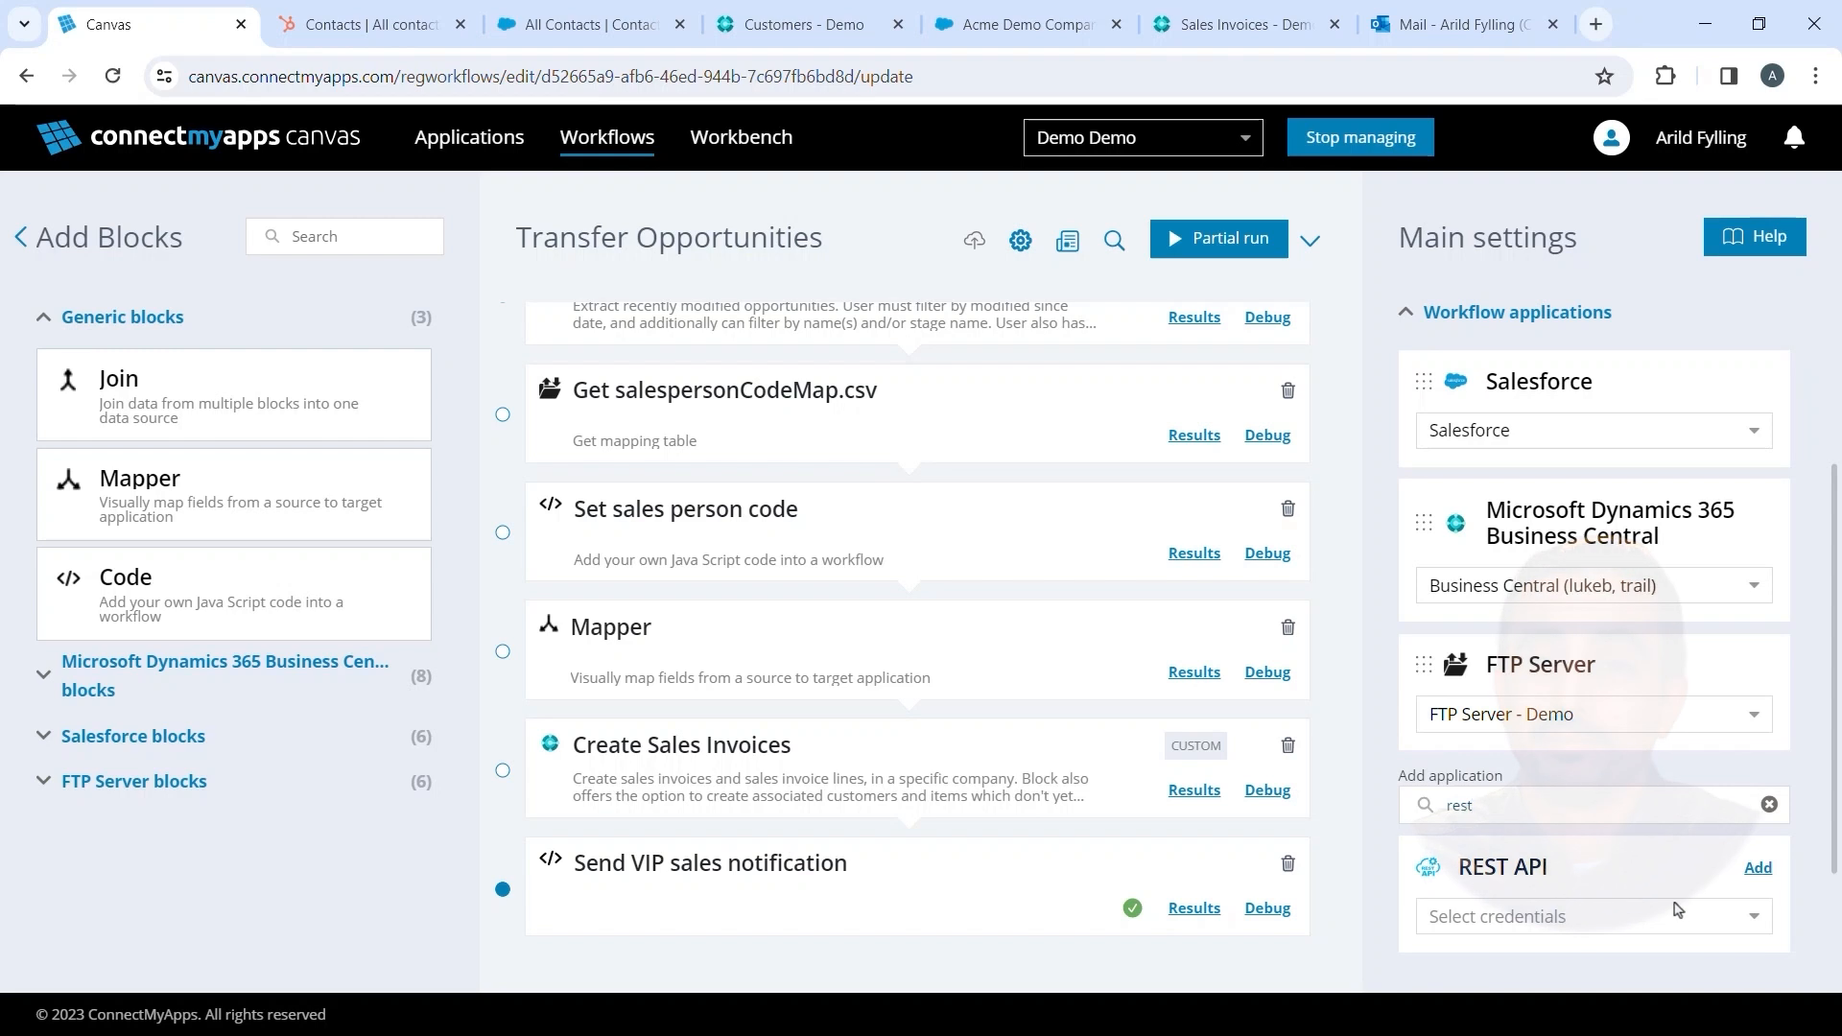
{"action": "left_click", "coordinate": [1757, 868]}
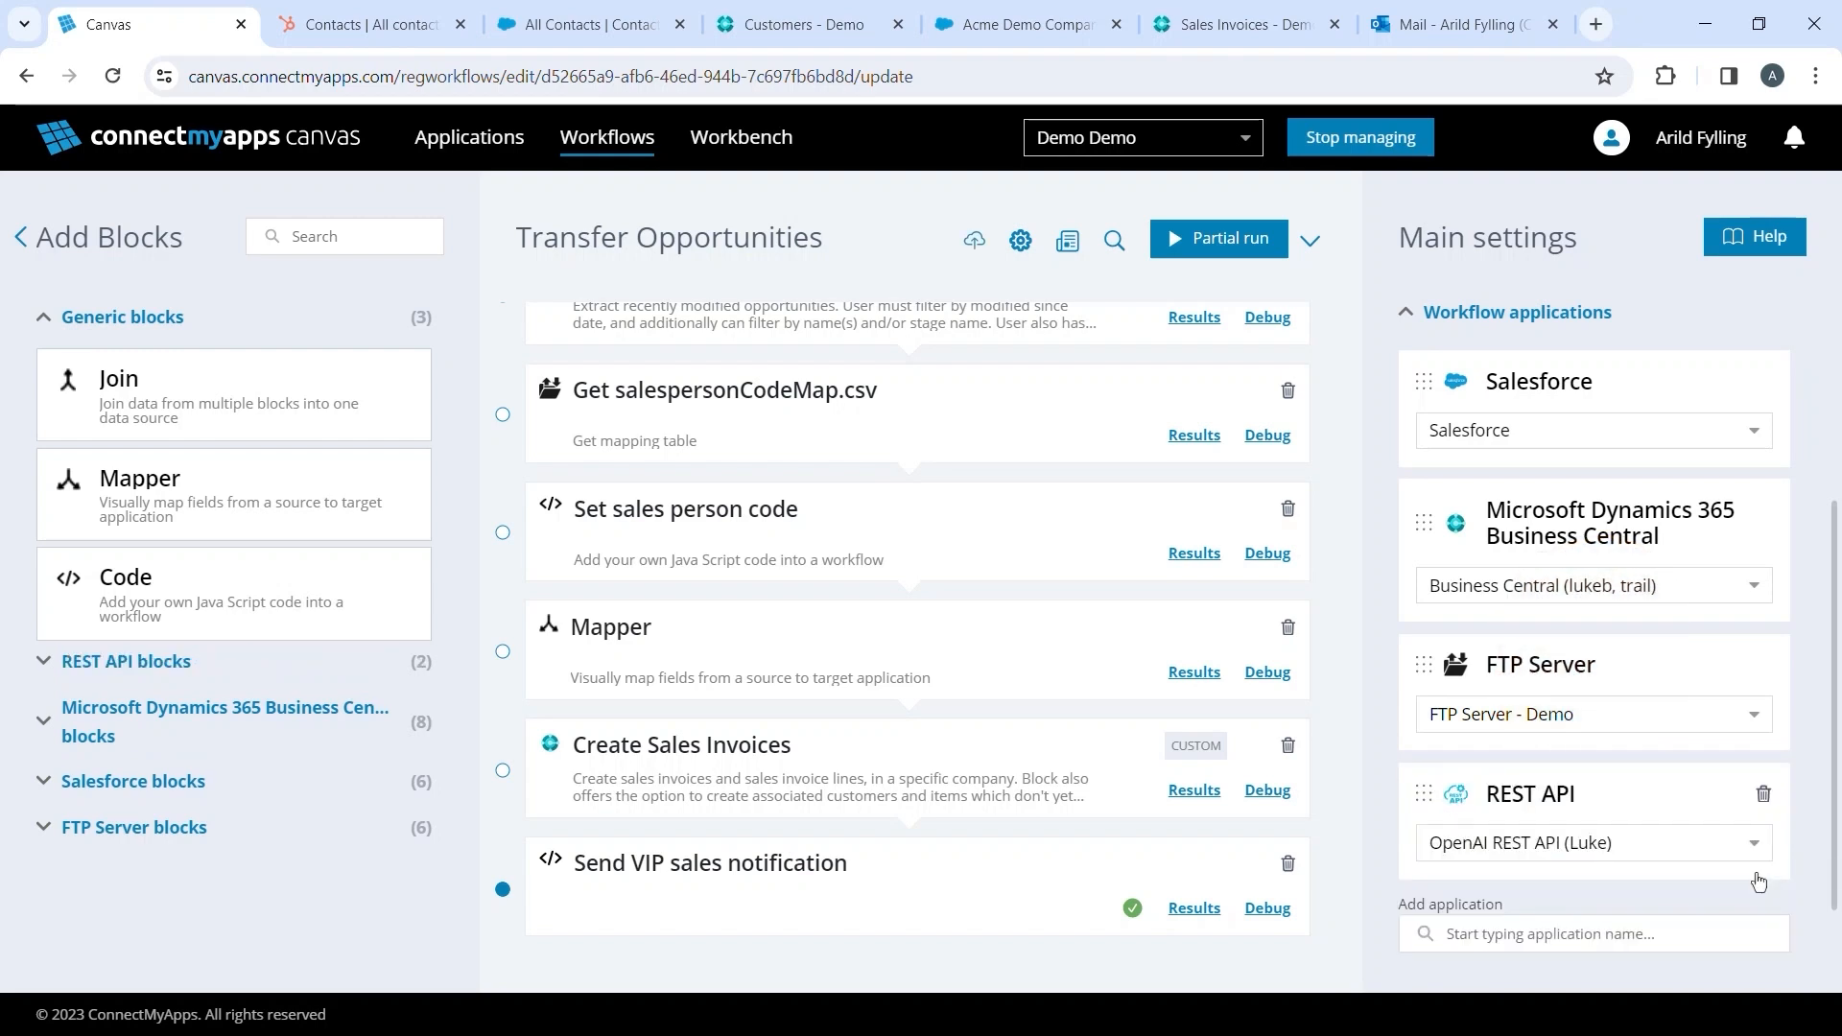
- Add a ChatGPT poem block after Send VIP sales notification and set its datasource to Get Opportunities
{"action": "left_click", "coordinate": [151, 664]}
{"action": "left_click_drag", "start_coordinate": [201, 713], "coordinate": [719, 937]}
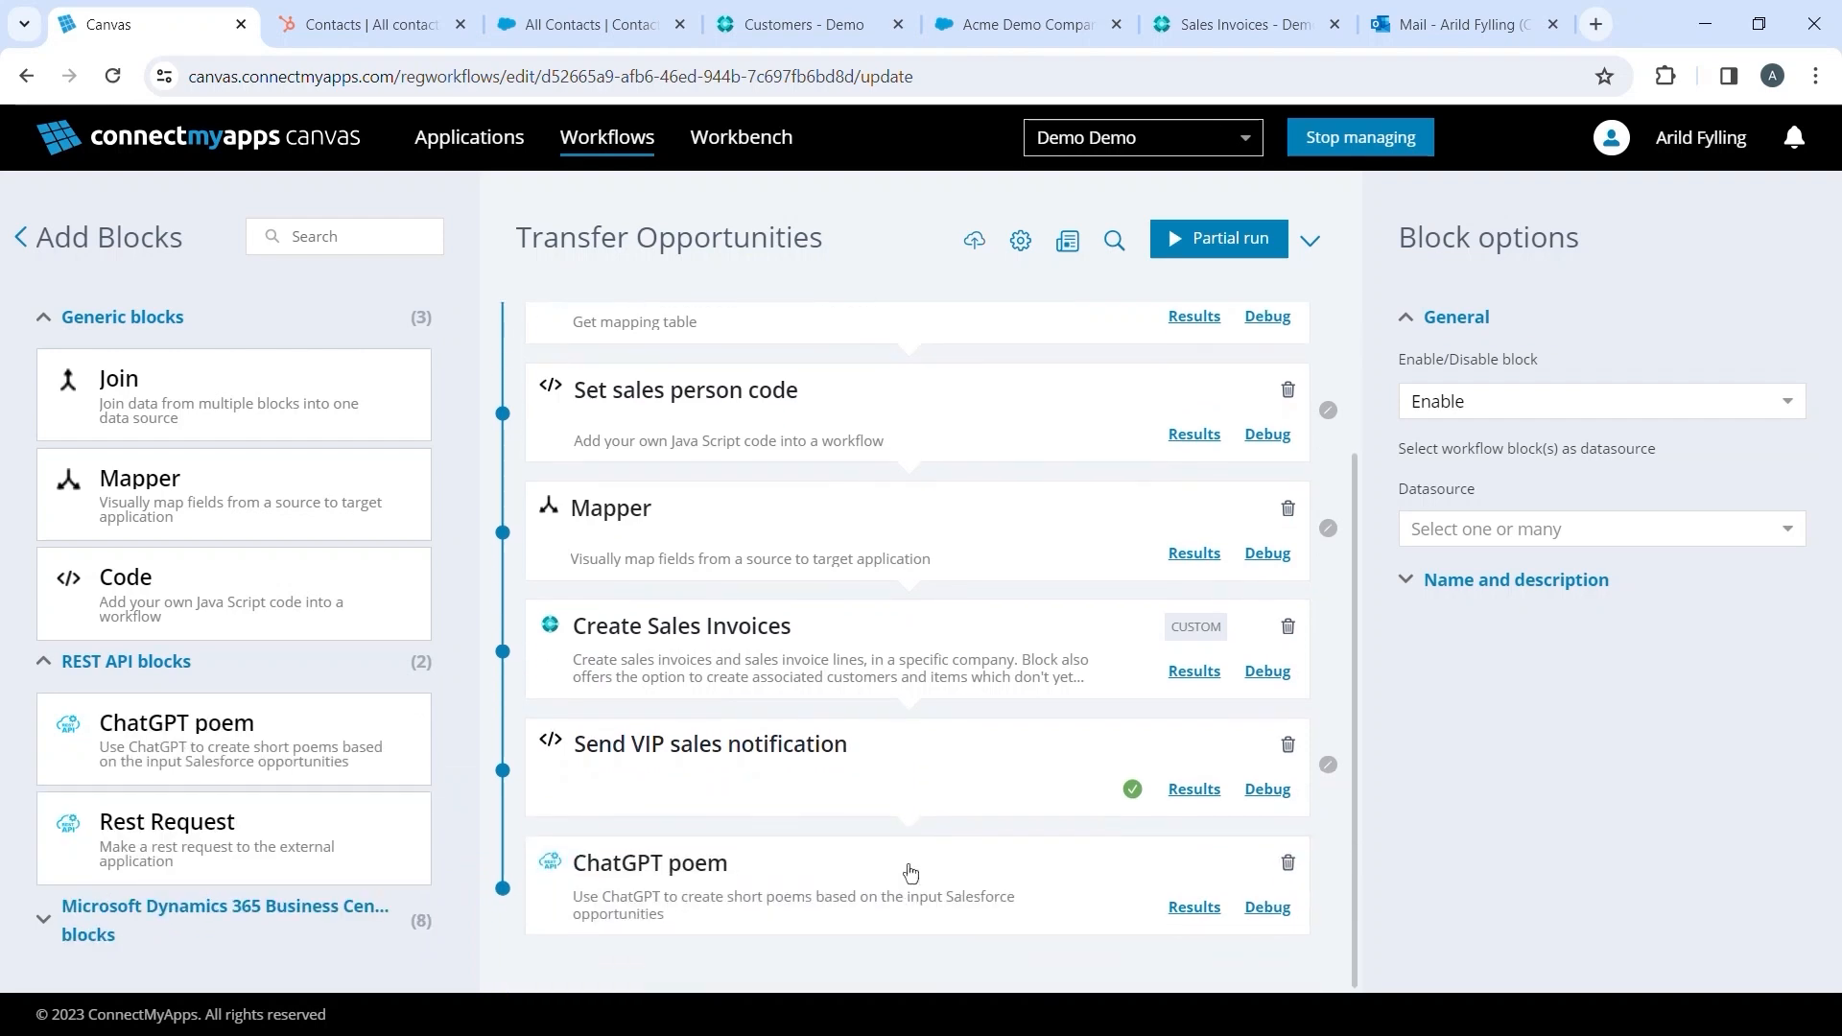
{"action": "left_click", "coordinate": [1584, 530]}
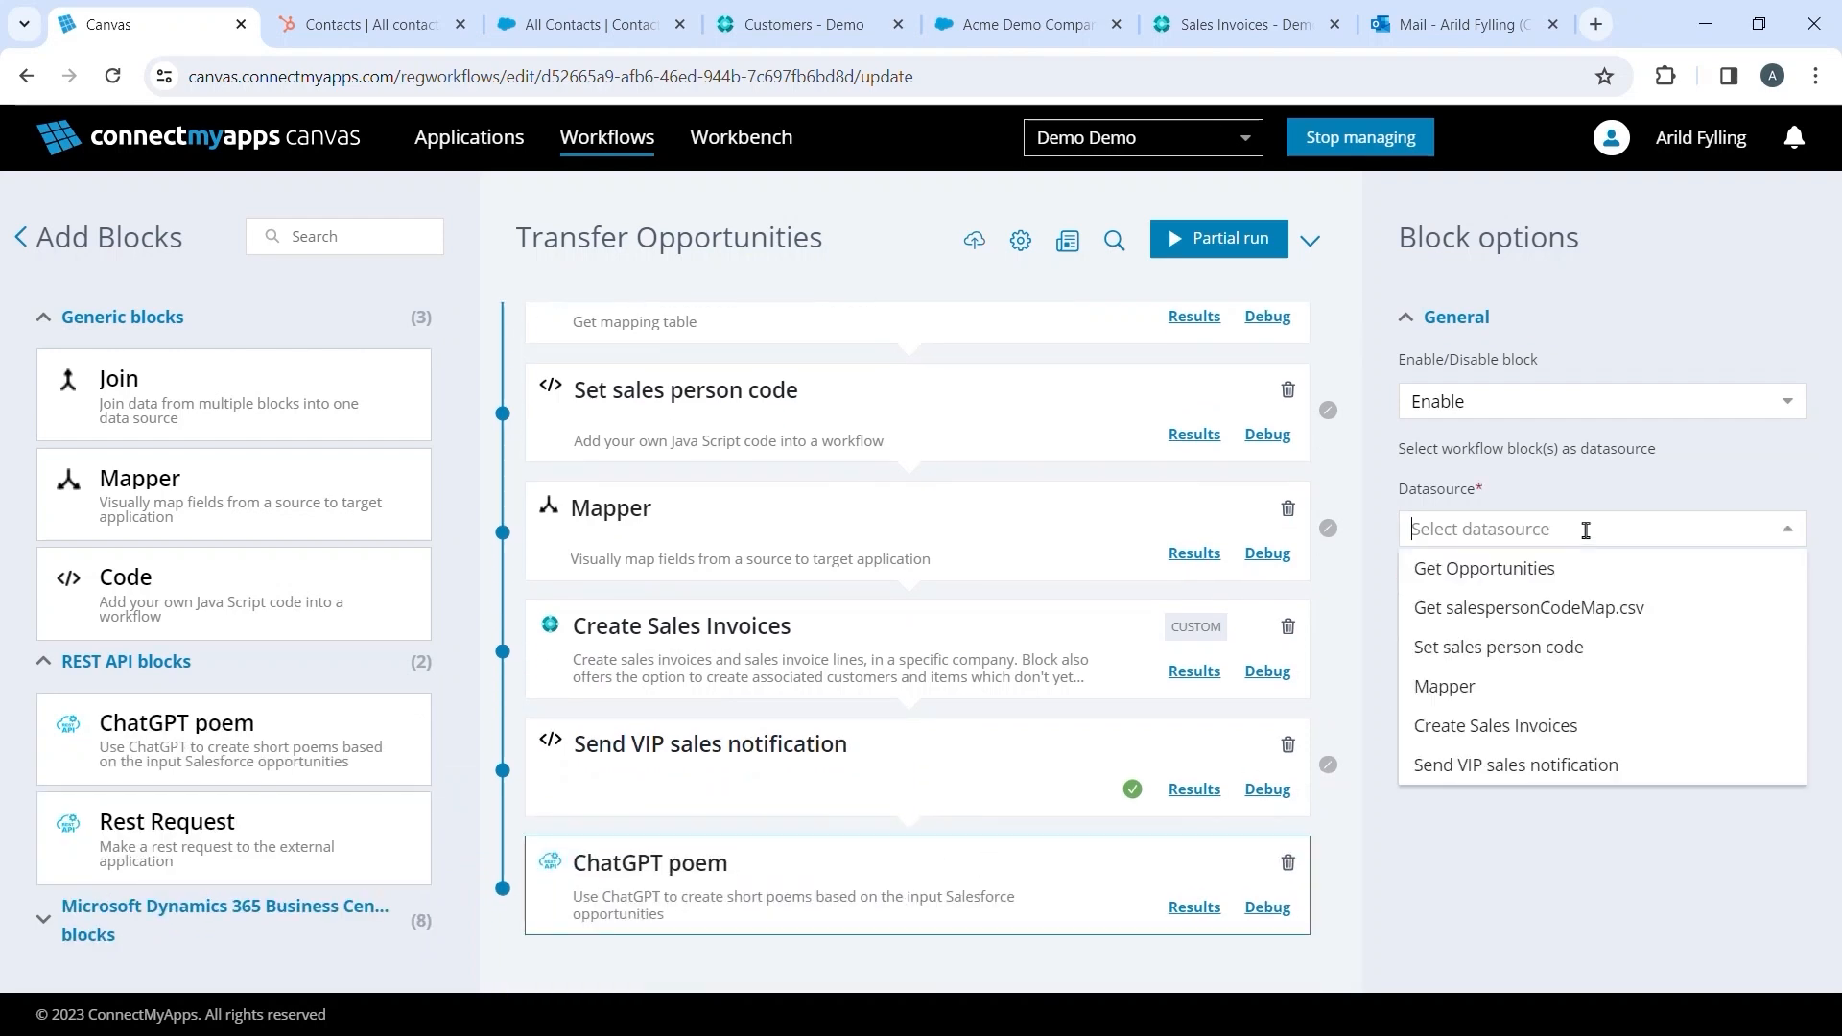
{"action": "left_click", "coordinate": [1587, 568]}
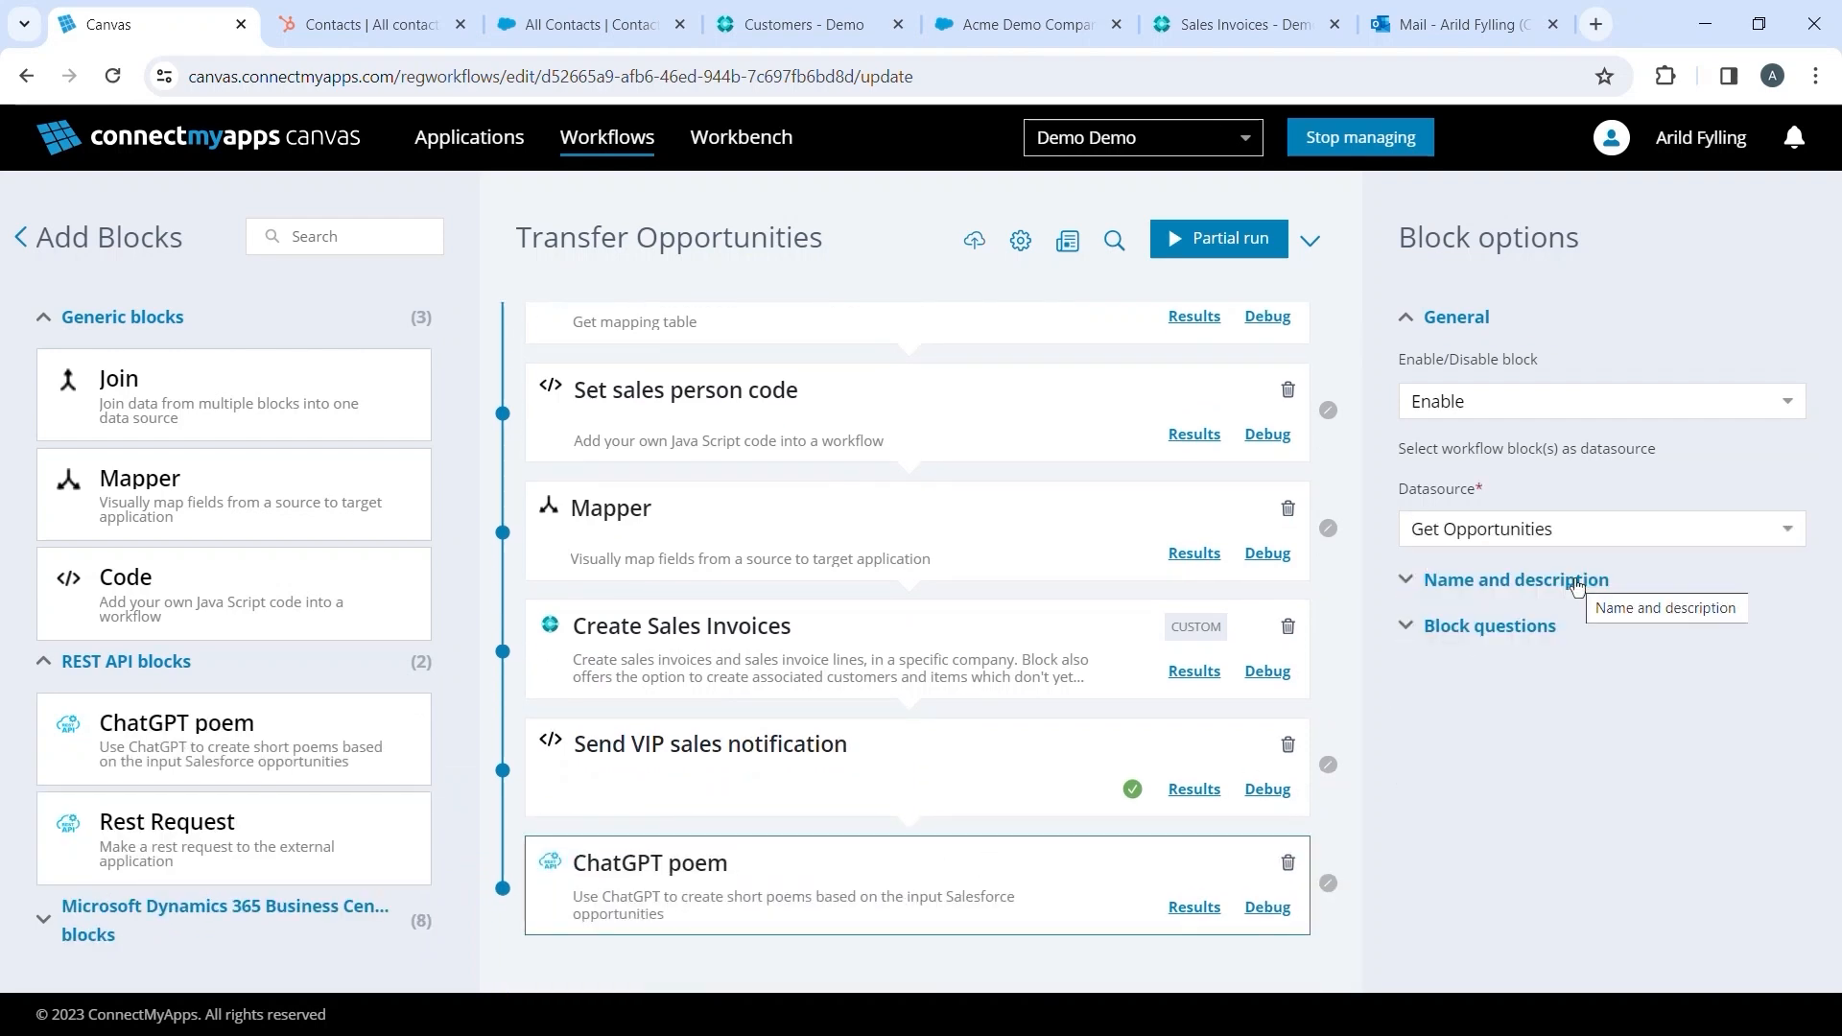
- Limit the partial run to the ChatGPT poem block and run it
{"action": "scroll", "coordinate": [515, 399], "scroll_direction": "up", "scroll_amount": 2}
{"action": "left_click_drag", "start_coordinate": [502, 354], "coordinate": [519, 891]}
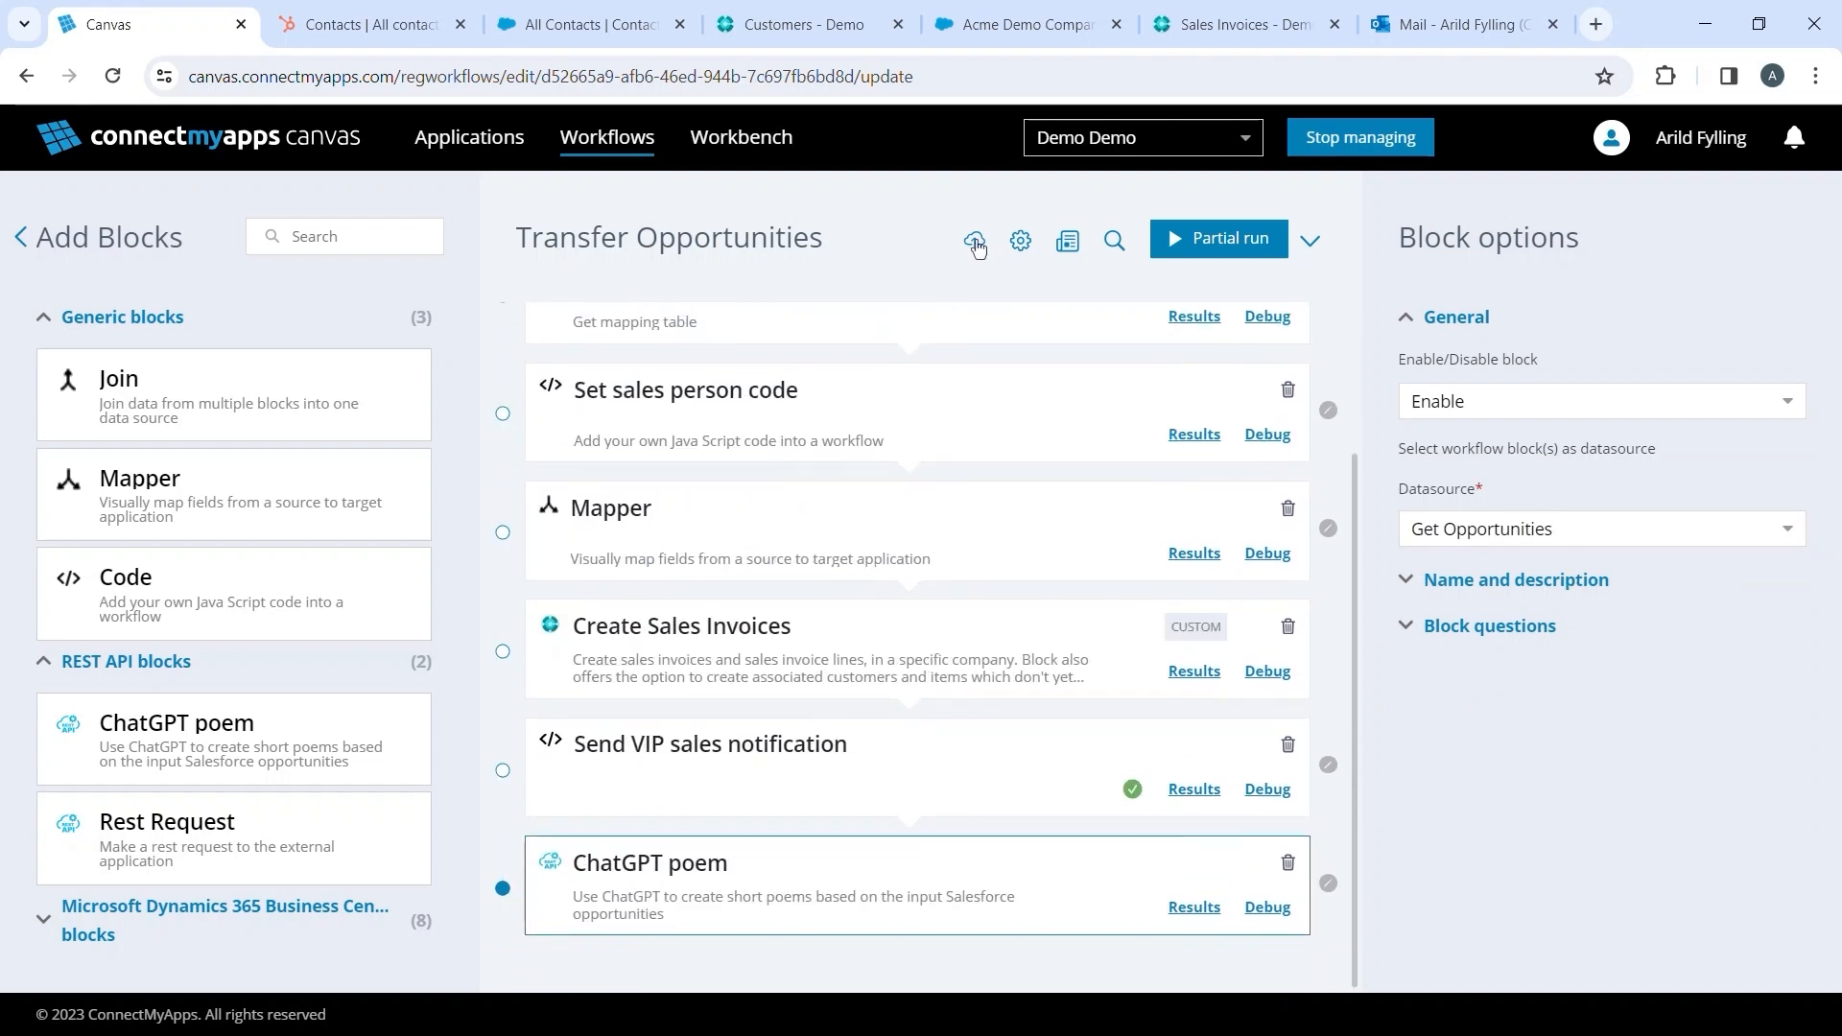
{"action": "left_click", "coordinate": [1233, 246]}
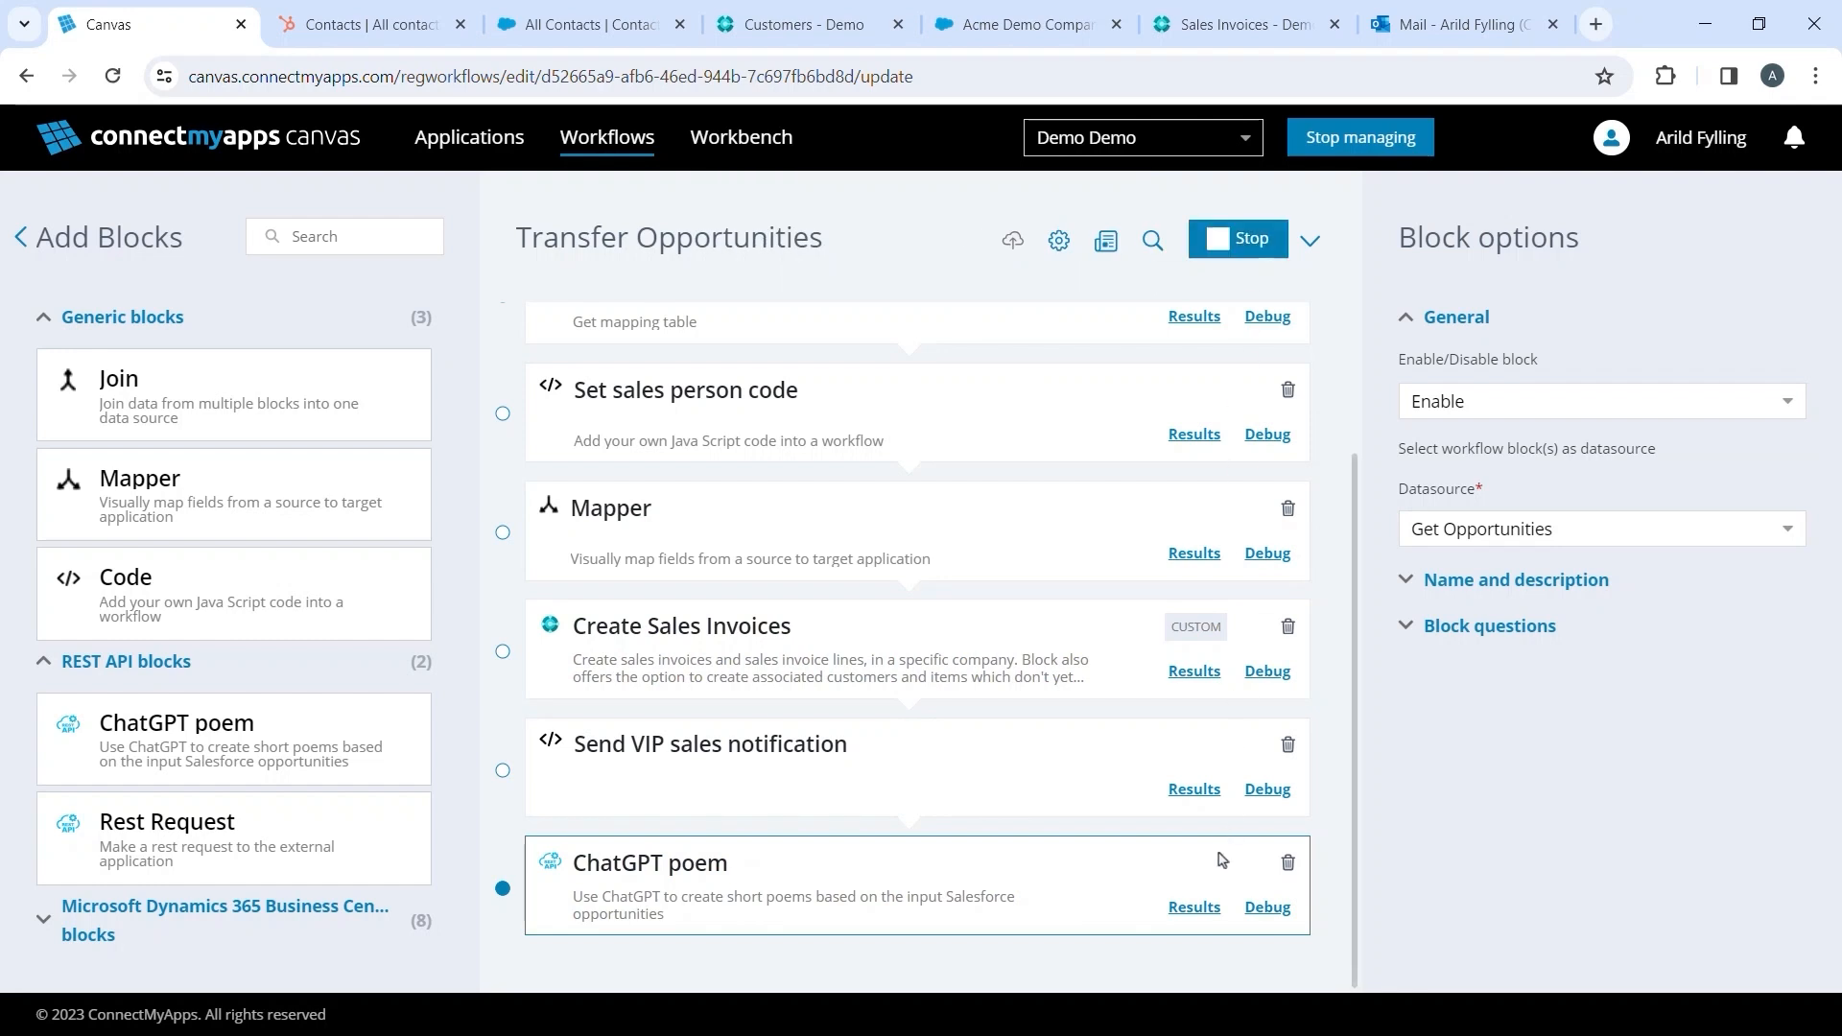
- Open the results of the ChatGPT poem block and read the generated poem line by line
{"action": "left_click", "coordinate": [1193, 908]}
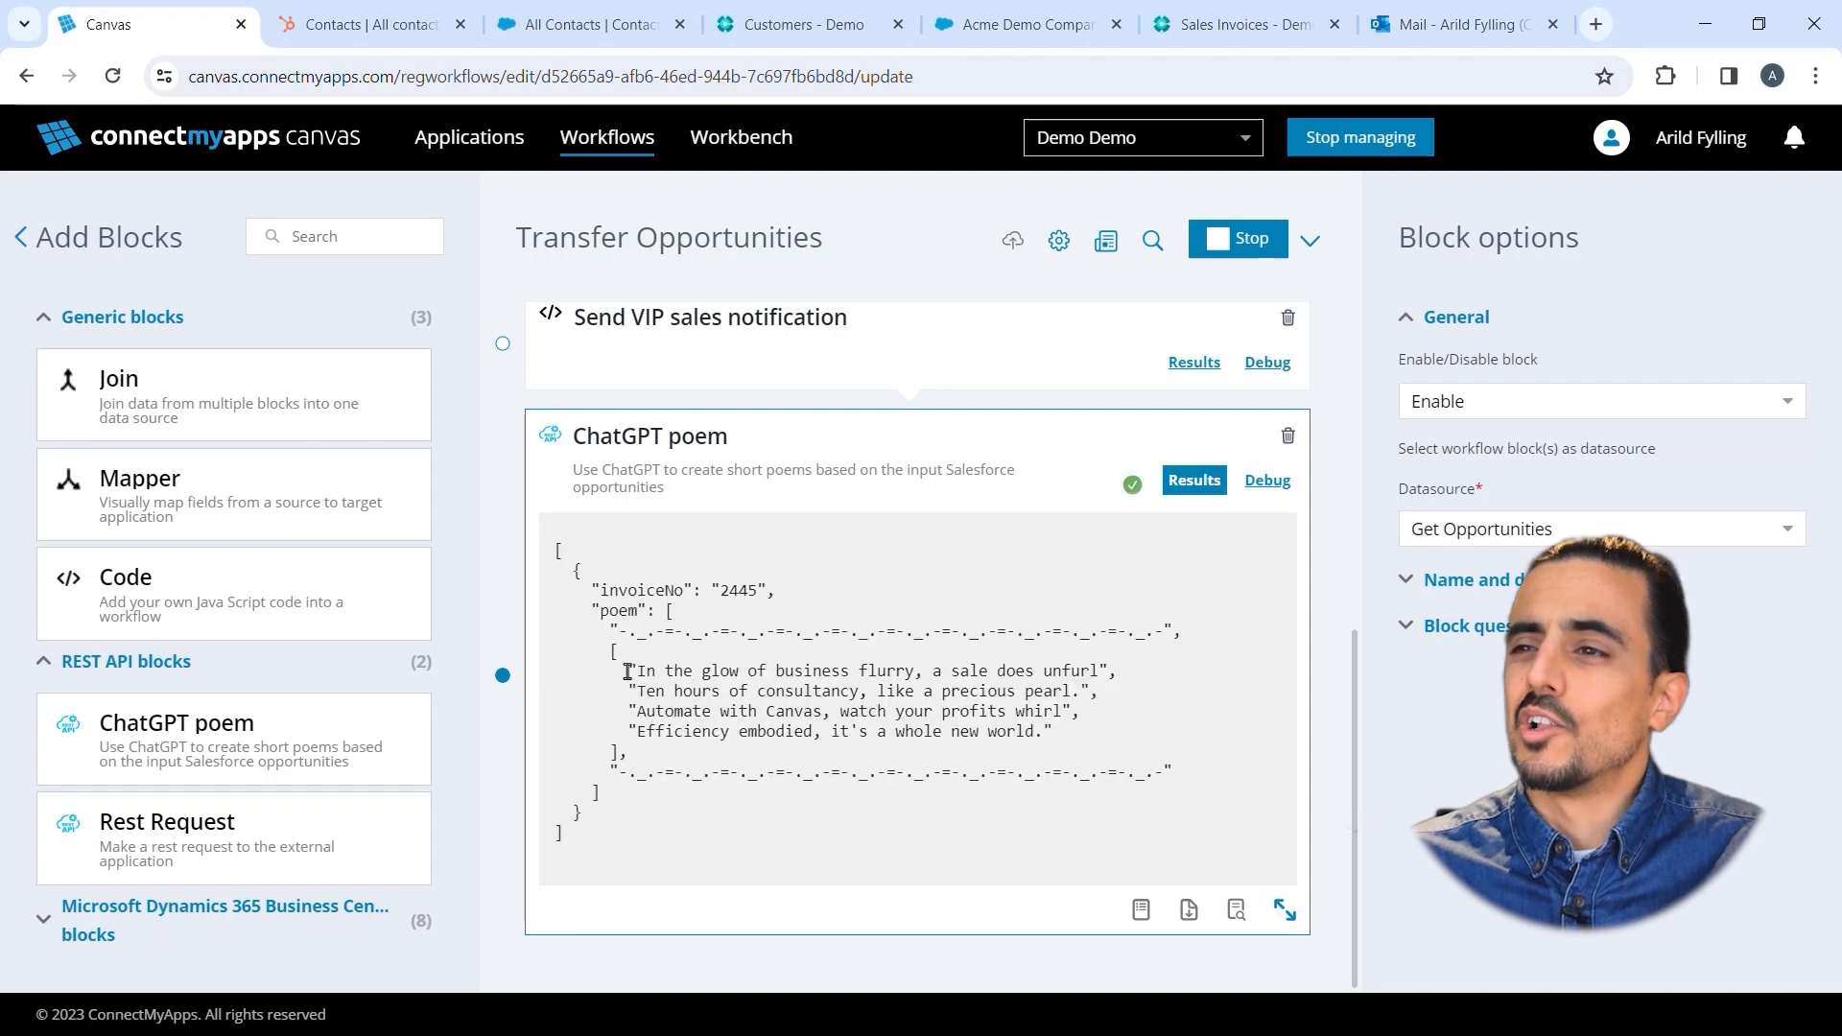
{"action": "left_click_drag", "start_coordinate": [628, 671], "coordinate": [1113, 669]}
{"action": "left_click_drag", "start_coordinate": [630, 692], "coordinate": [1085, 693]}
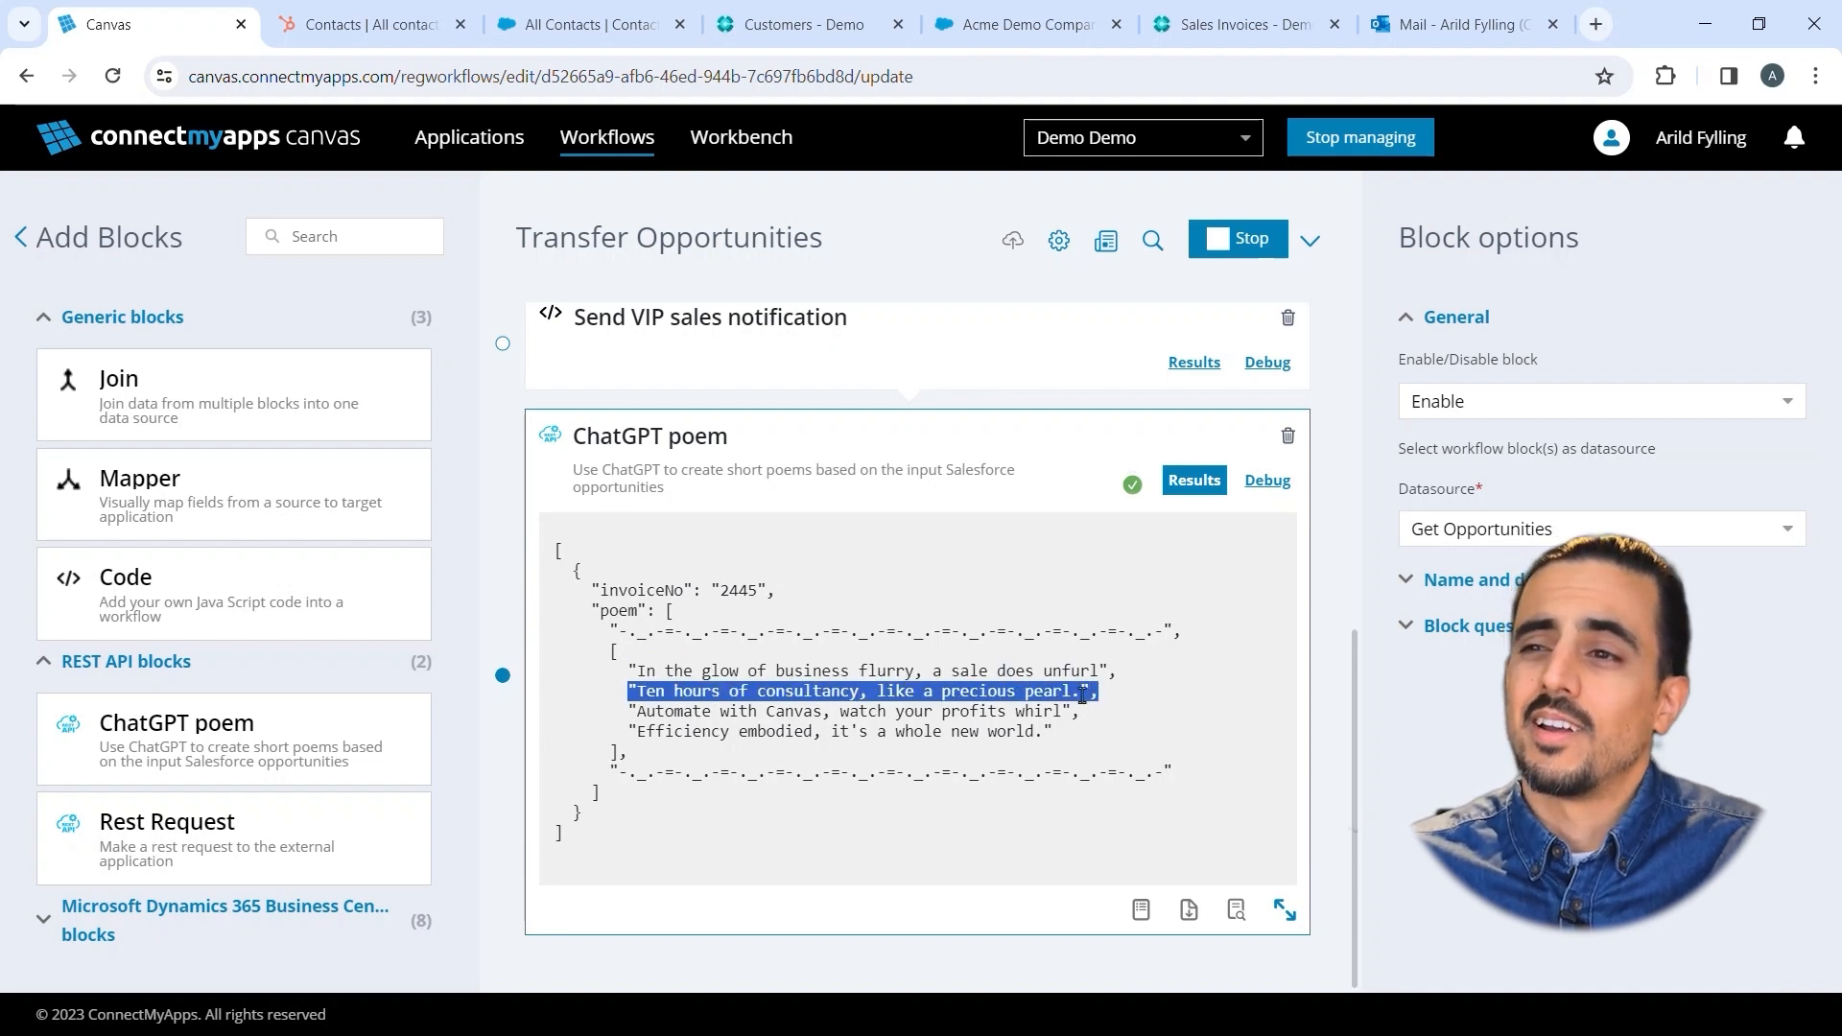
{"action": "left_click_drag", "start_coordinate": [627, 711], "coordinate": [1080, 711]}
{"action": "left_click_drag", "start_coordinate": [630, 735], "coordinate": [1056, 737]}
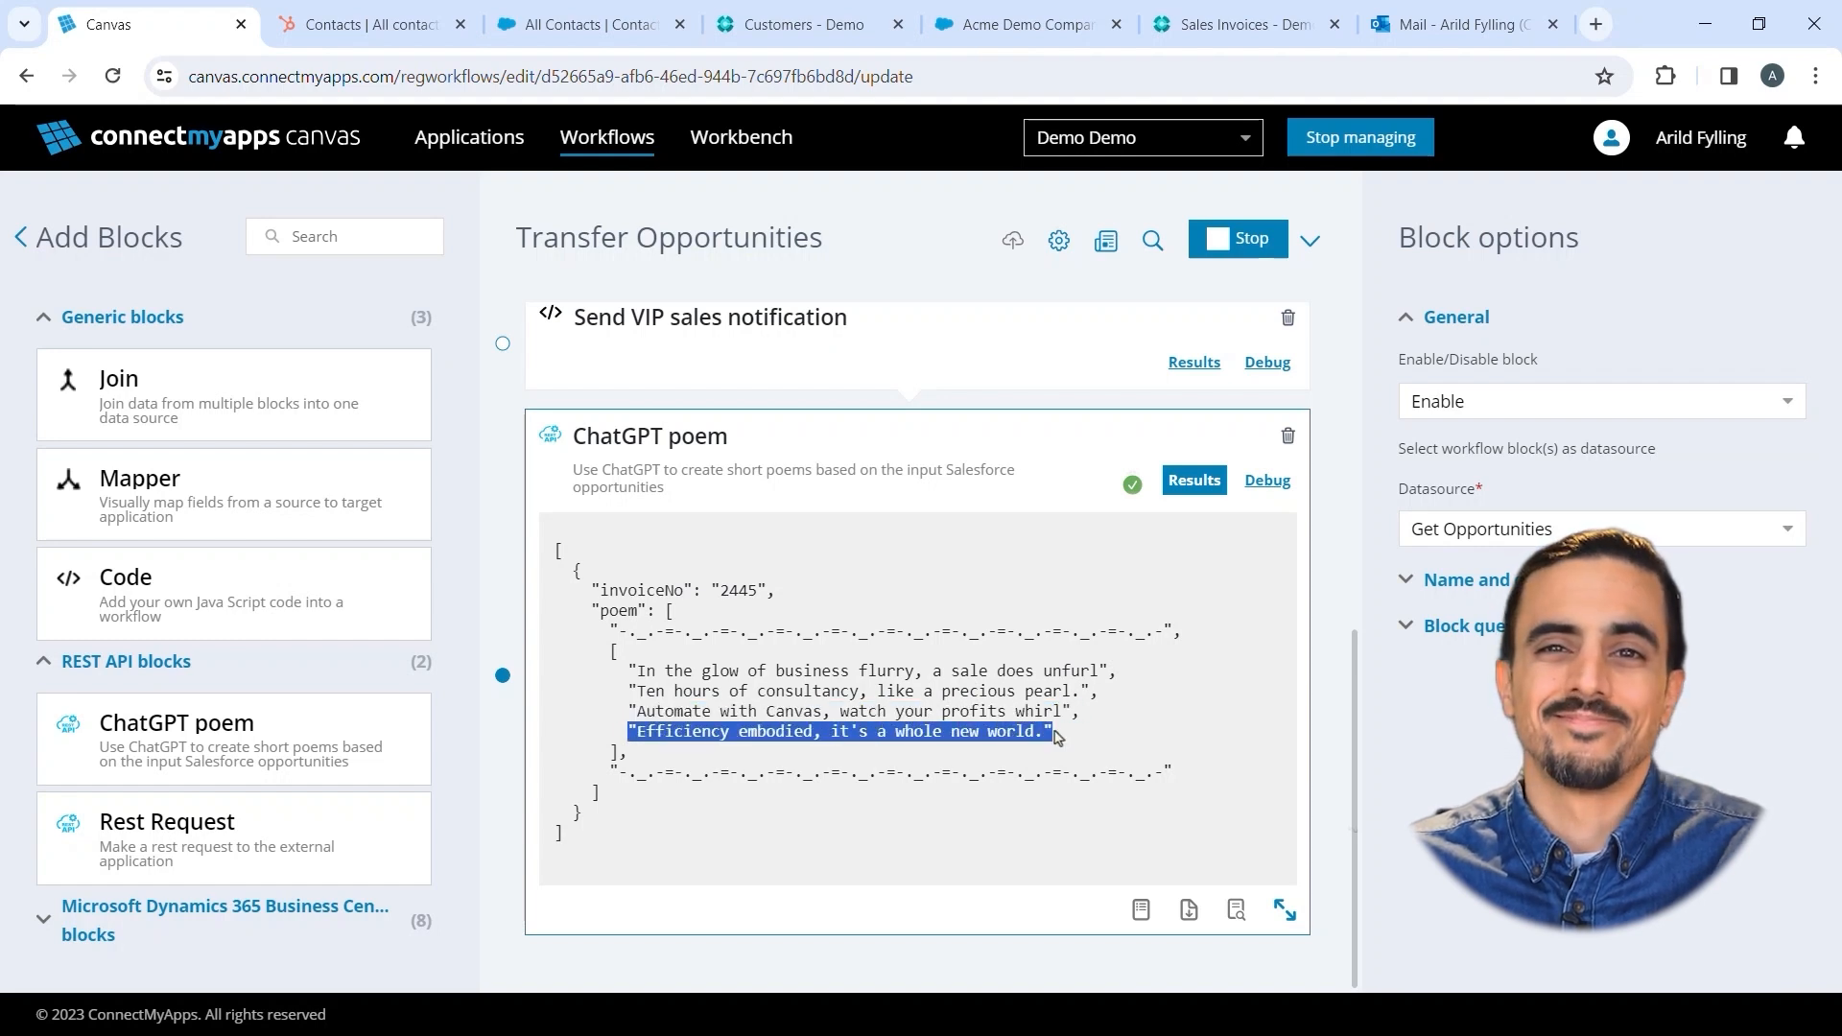